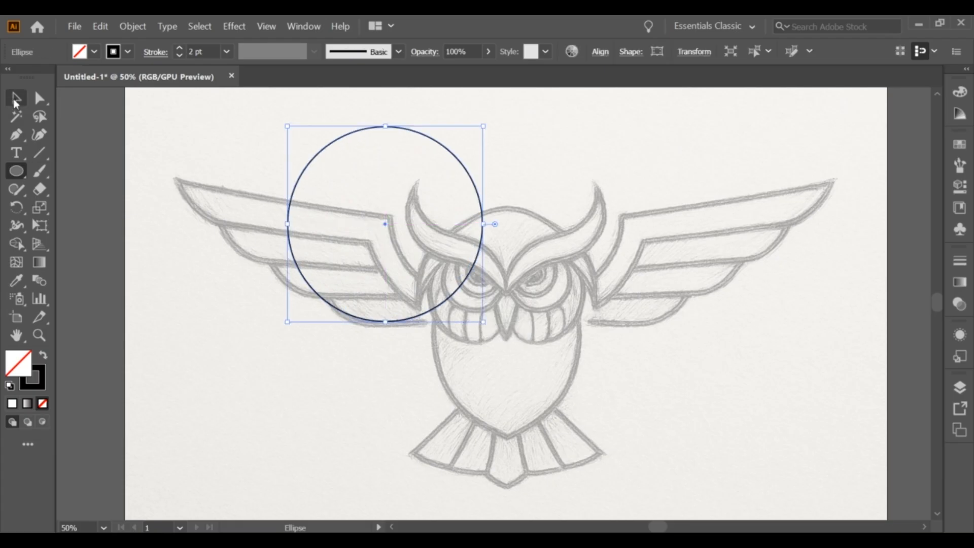
# Move the circle over the owl's head and shrink it to follow the inner end of the left wing's top feather.
pyautogui.click(465, 196)
pyautogui.moveTo(476, 193); pyautogui.dragTo(578, 178)
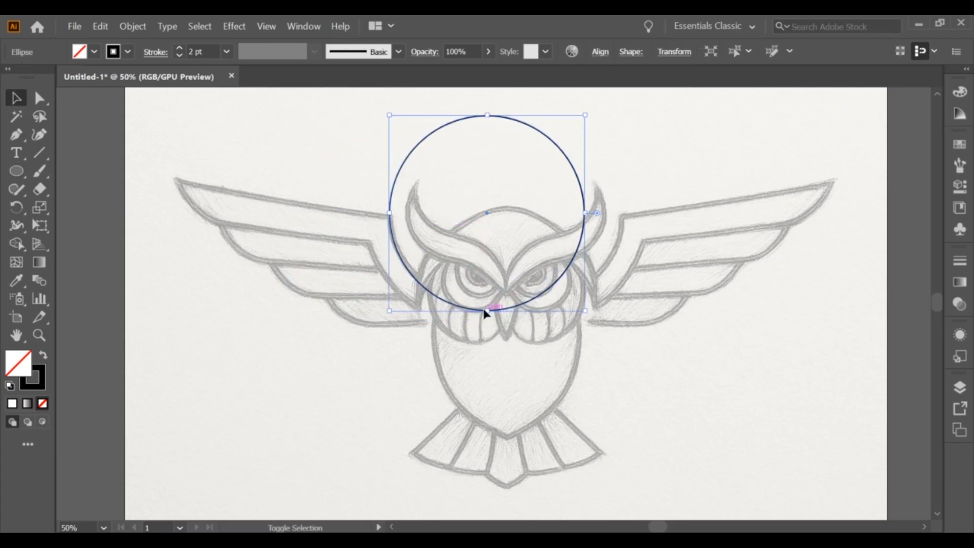
pyautogui.moveTo(487, 312); pyautogui.dragTo(434, 297)
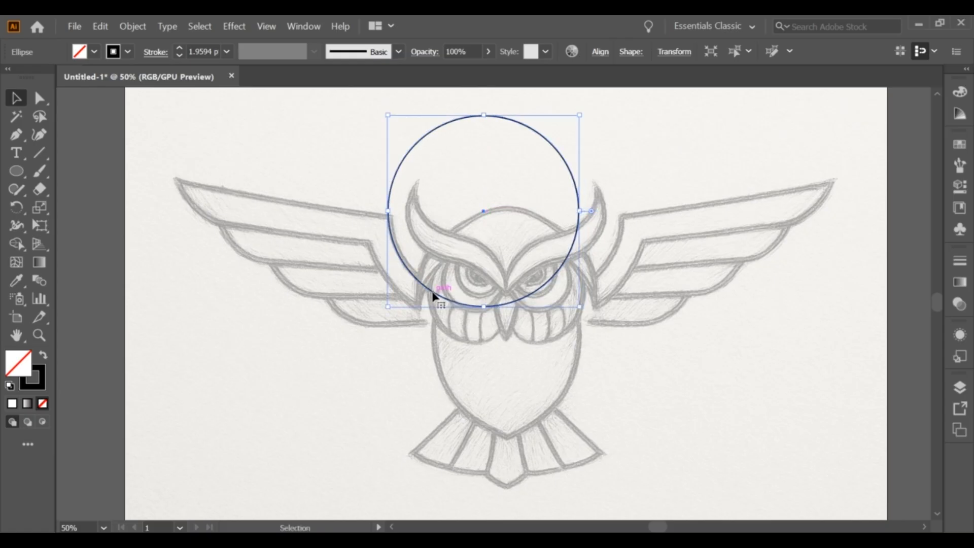
pyautogui.moveTo(579, 208); pyautogui.dragTo(536, 216)
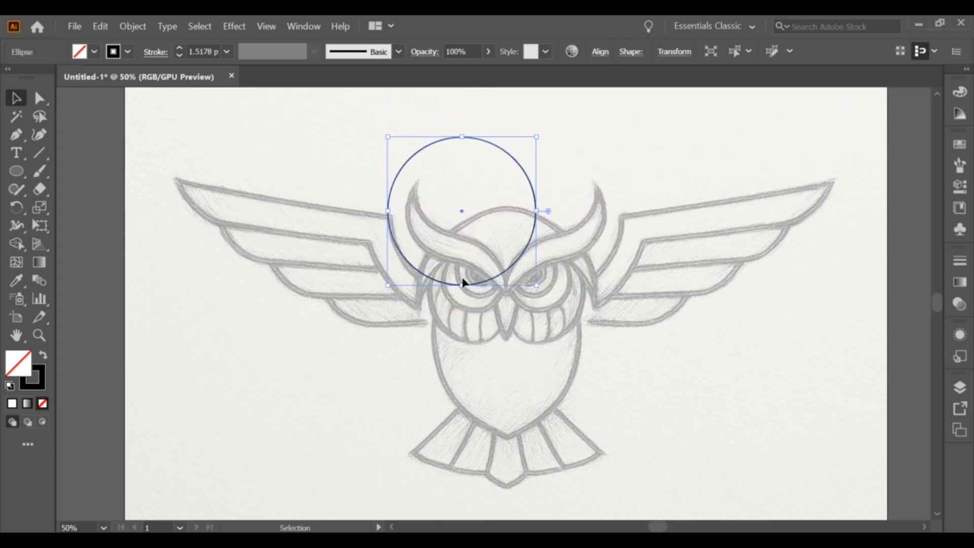
pyautogui.moveTo(449, 291); pyautogui.dragTo(448, 293)
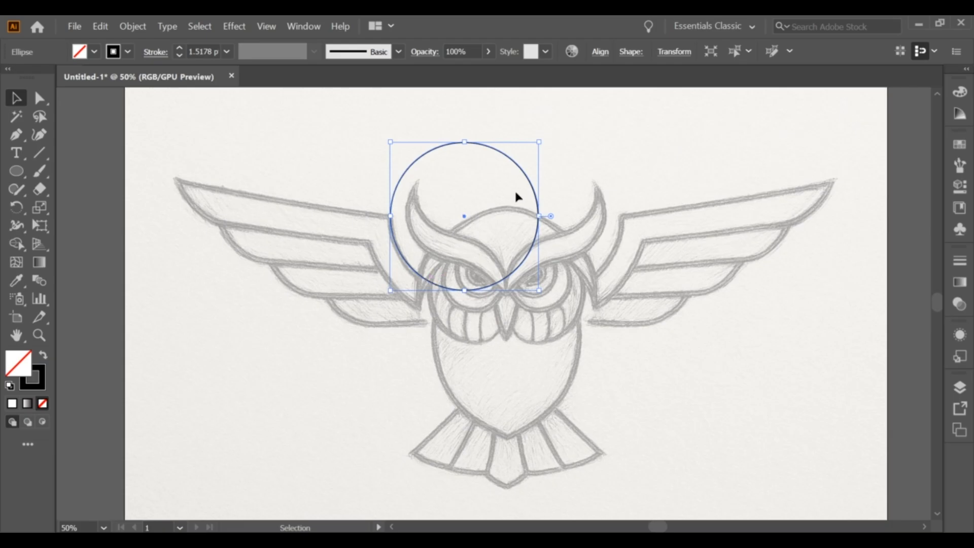
# Copy the circle in place and enlarge the copy concentrically to follow the inner ends of the left wing's lower feathers.
pyautogui.click(100, 26)
pyautogui.click(121, 87)
pyautogui.click(101, 26)
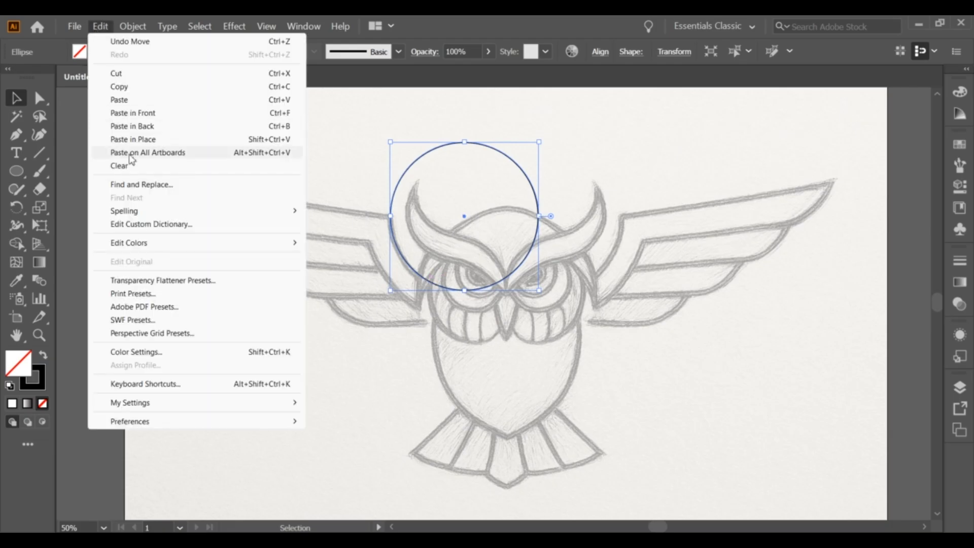
pyautogui.click(131, 141)
pyautogui.moveTo(392, 290); pyautogui.dragTo(365, 345)
pyautogui.click(637, 335)
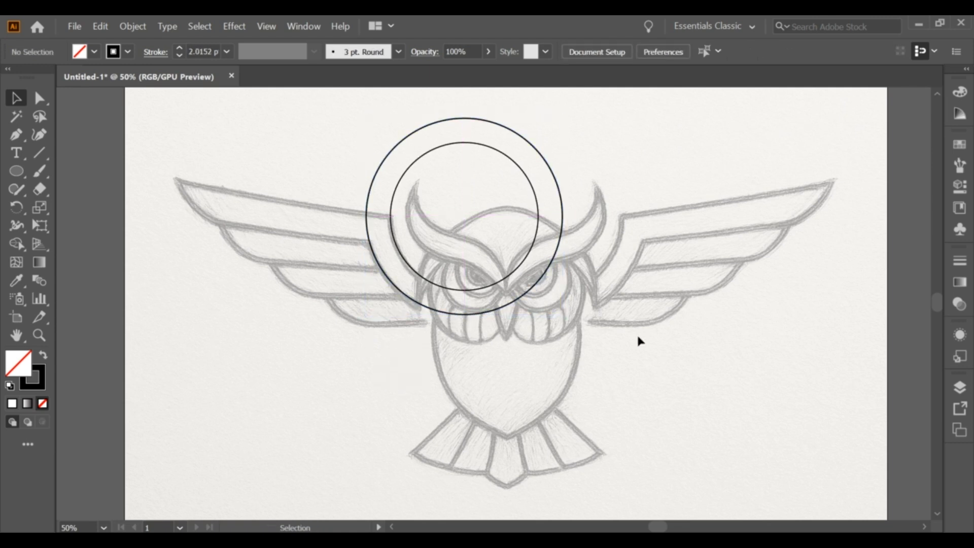
# Fine-tune the sizes of the two concentric circles to match the inner contours of the left wing.
pyautogui.moveTo(537, 205); pyautogui.dragTo(619, 203)
pyautogui.hotkey('ctrl', 'z')
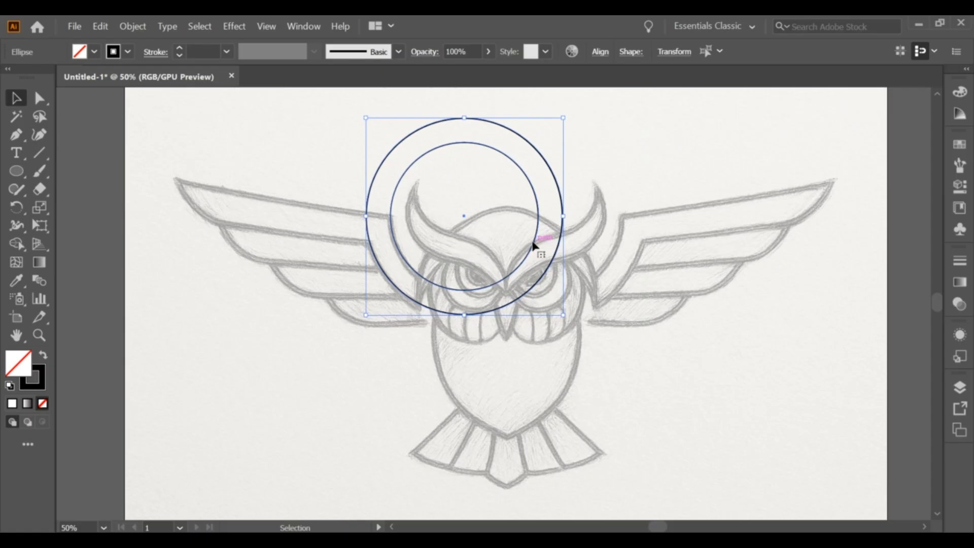
pyautogui.click(448, 340)
pyautogui.click(444, 313)
pyautogui.moveTo(465, 315); pyautogui.dragTo(465, 293)
pyautogui.click(466, 300)
pyautogui.click(466, 291)
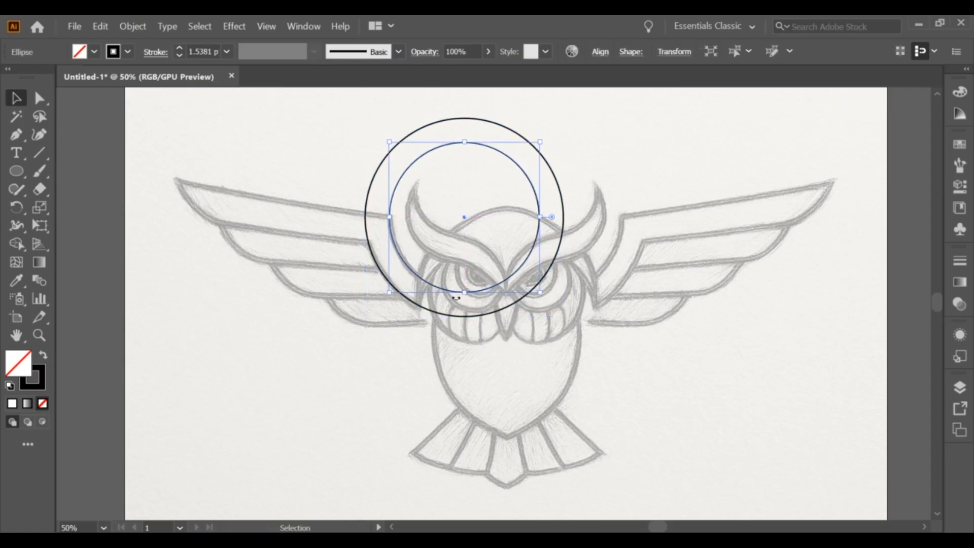
# Duplicate both concentric circles onto the other side of the head and align them with the right wing's inner contours.
pyautogui.click(444, 301)
pyautogui.click(399, 291)
pyautogui.keyDown('shift'); pyautogui.click(397, 240); pyautogui.keyUp('shift')
pyautogui.moveTo(397, 241); pyautogui.dragTo(474, 249)
pyautogui.click(643, 329)
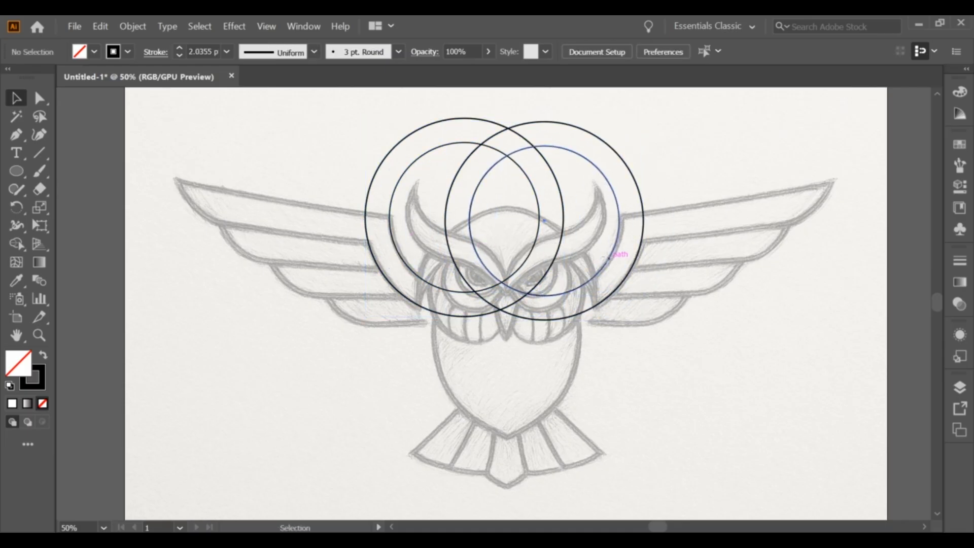
pyautogui.moveTo(610, 265); pyautogui.dragTo(612, 257)
pyautogui.click(695, 293)
pyautogui.scroll(-1, 695, 293)
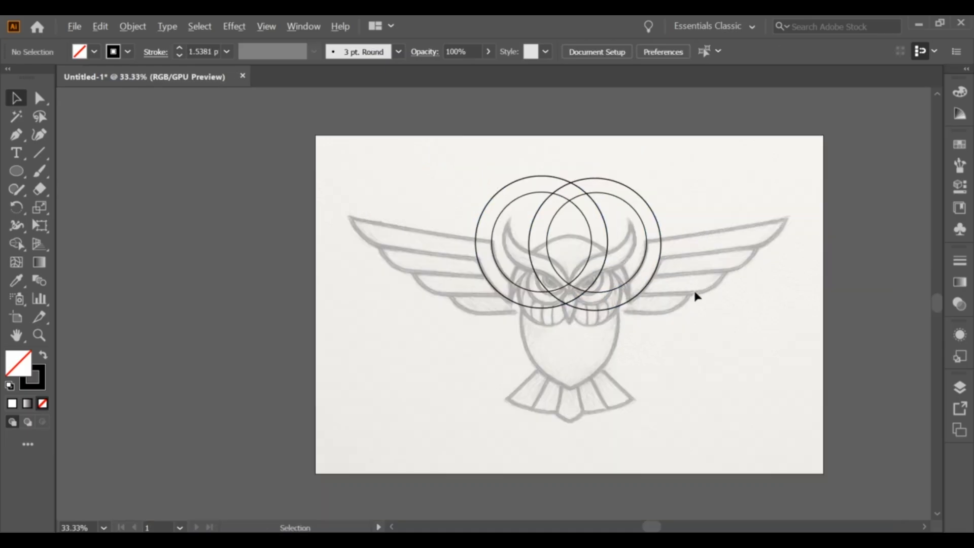
pyautogui.scroll(1, 650, 339)
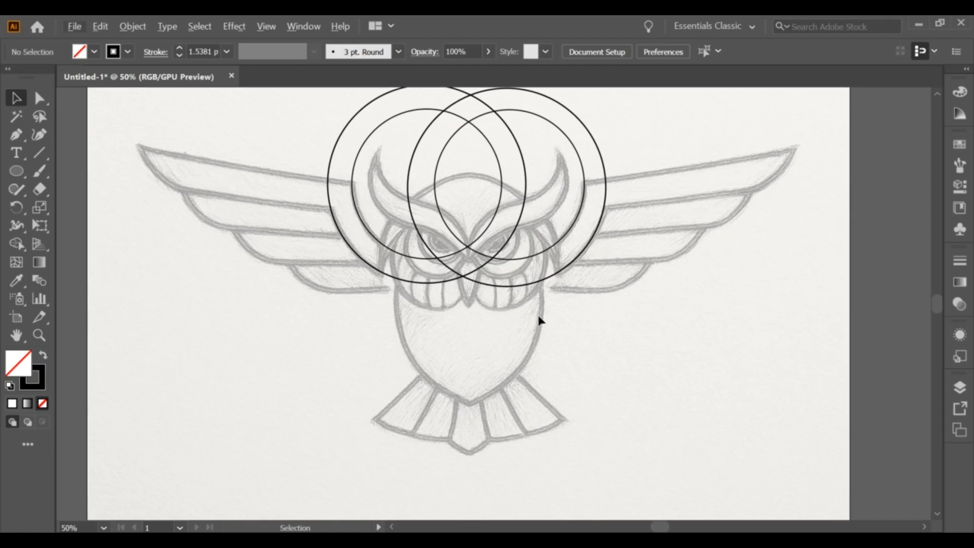
# Draw a curved path with the Pen tool down the left side of the owl's face to the lowest left feather.
pyautogui.click(17, 136)
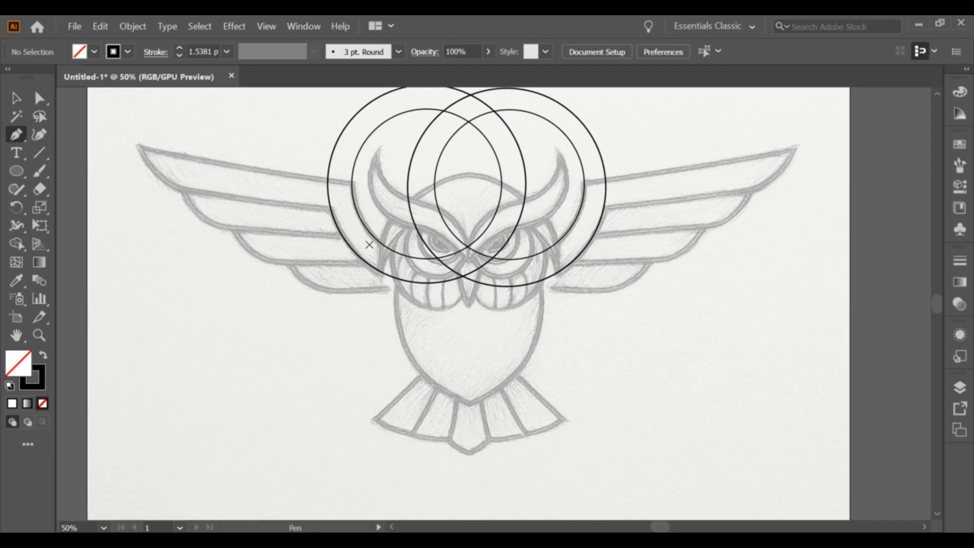
pyautogui.click(382, 241)
pyautogui.moveTo(389, 299); pyautogui.dragTo(411, 330)
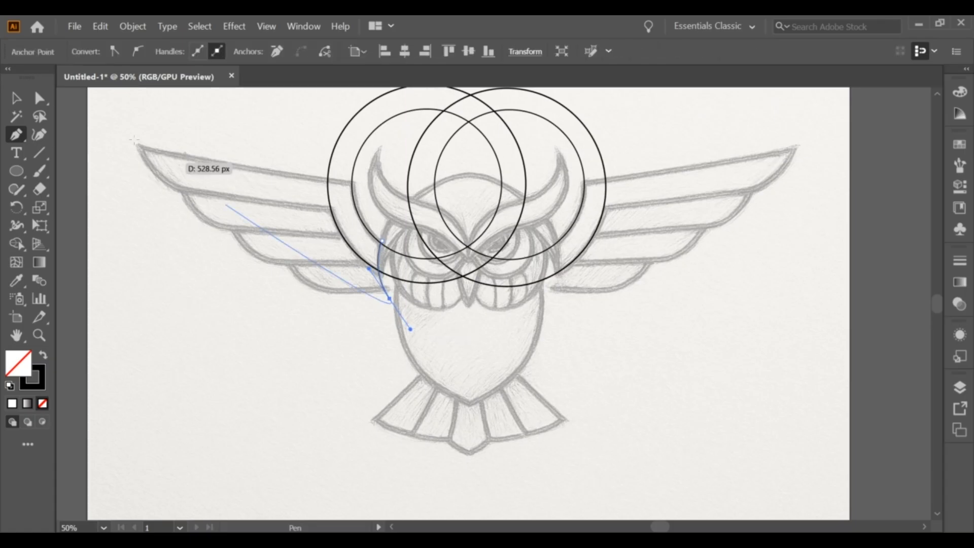
pyautogui.click(16, 98)
pyautogui.click(231, 305)
# Draw a mirrored curved path with the Pen tool down the right side of the owl's face to the lowest right feather.
pyautogui.click(39, 152)
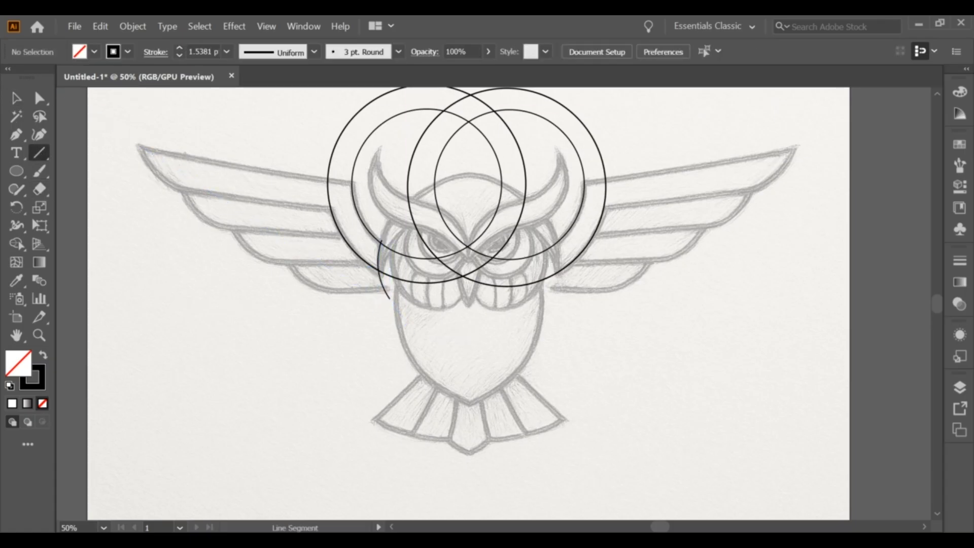
pyautogui.press('p')
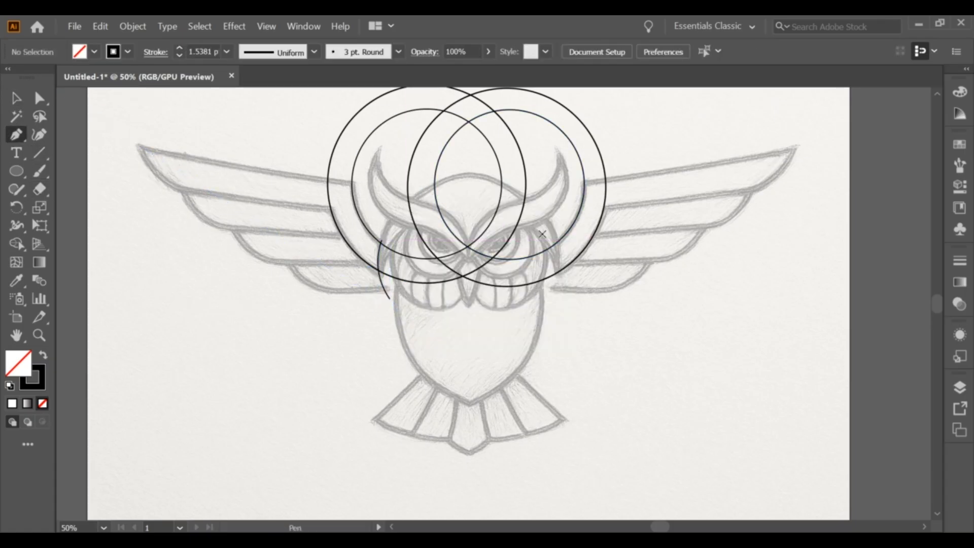
pyautogui.click(563, 237)
pyautogui.moveTo(543, 325); pyautogui.dragTo(543, 325)
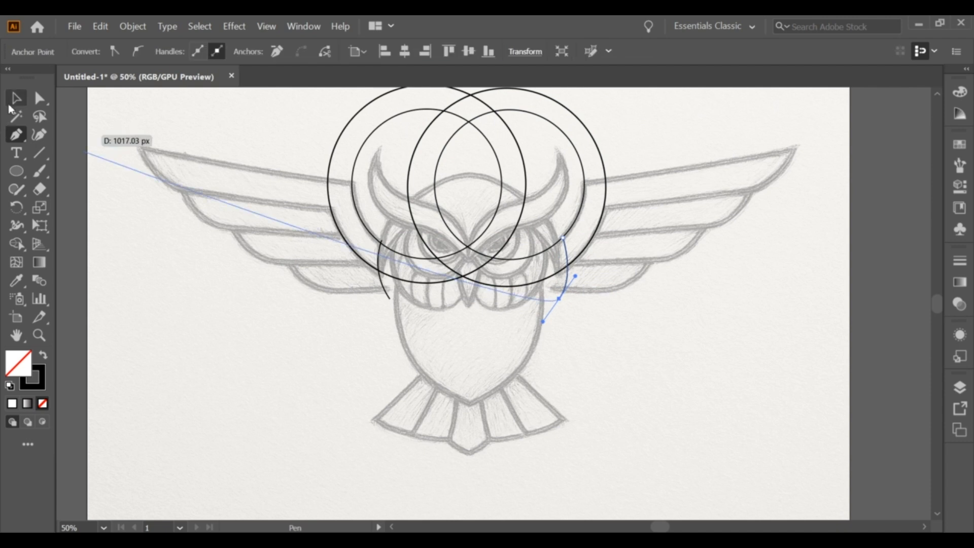
pyautogui.keyDown('ctrl'); pyautogui.click(261, 354); pyautogui.keyUp('ctrl')
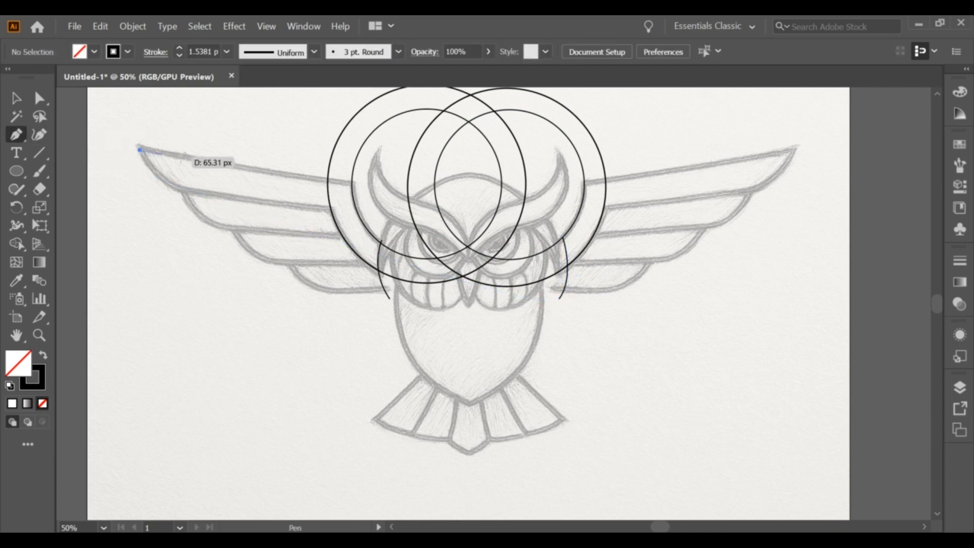
# Trace the top edge of the left wing with a straight Pen path from the wing tip to the inner circle.
pyautogui.moveTo(172, 155); pyautogui.dragTo(356, 187)
pyautogui.press('v')
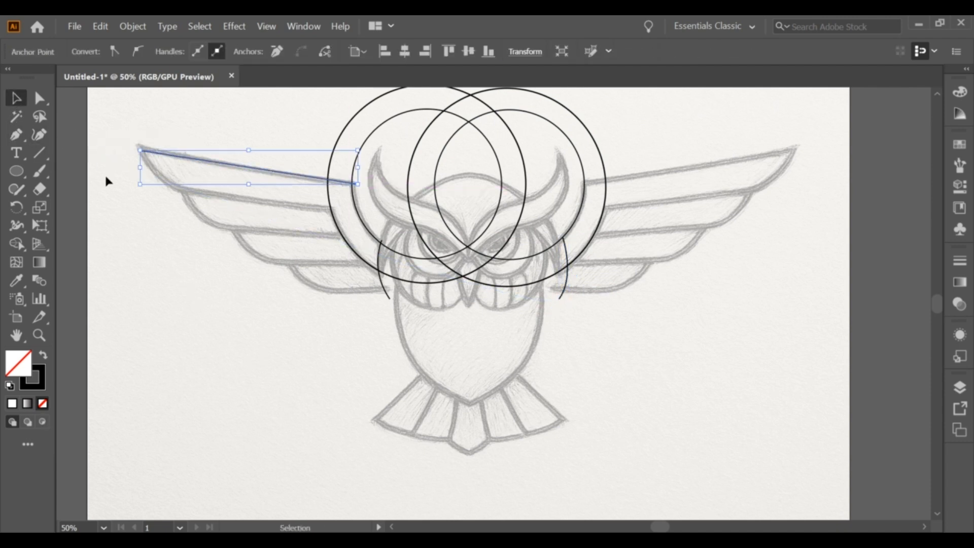
pyautogui.moveTo(231, 167); pyautogui.dragTo(212, 198)
pyautogui.hotkey('ctrl', 'z')
pyautogui.click(166, 175)
# Trace the left wing's first and second feather dividers with two straight Pen paths ending at the outer circle.
pyautogui.press('p')
pyautogui.click(174, 191)
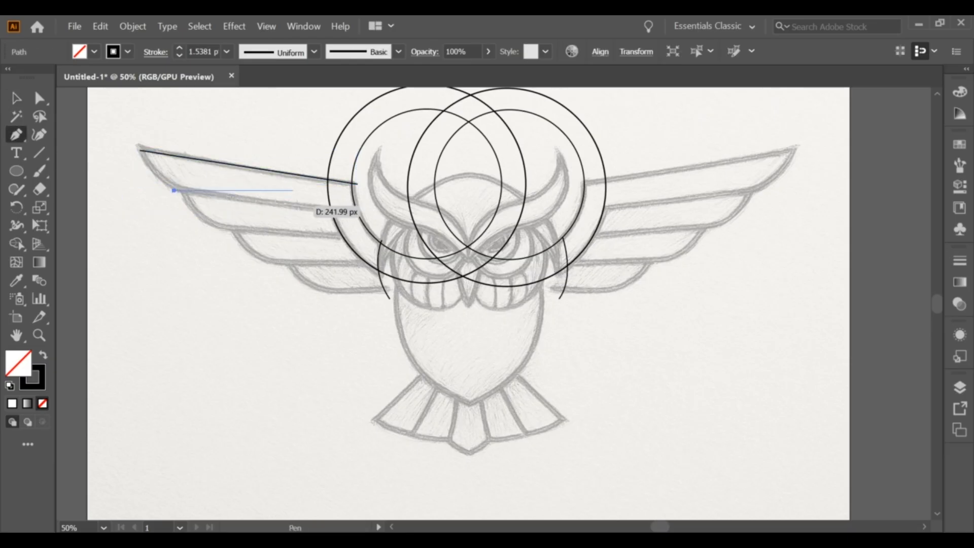
pyautogui.click(341, 210)
pyautogui.press('v')
pyautogui.click(108, 186)
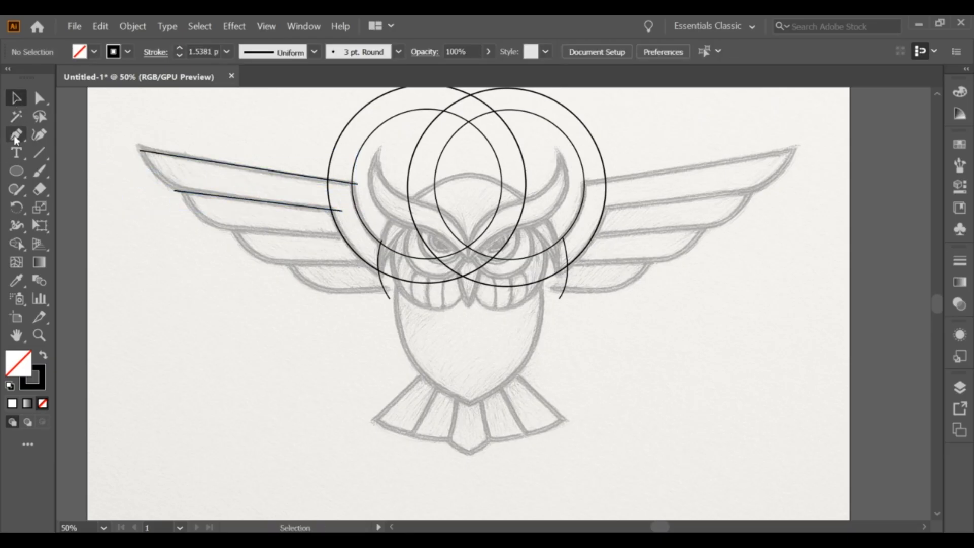
pyautogui.click(16, 137)
pyautogui.click(215, 229)
pyautogui.click(343, 236)
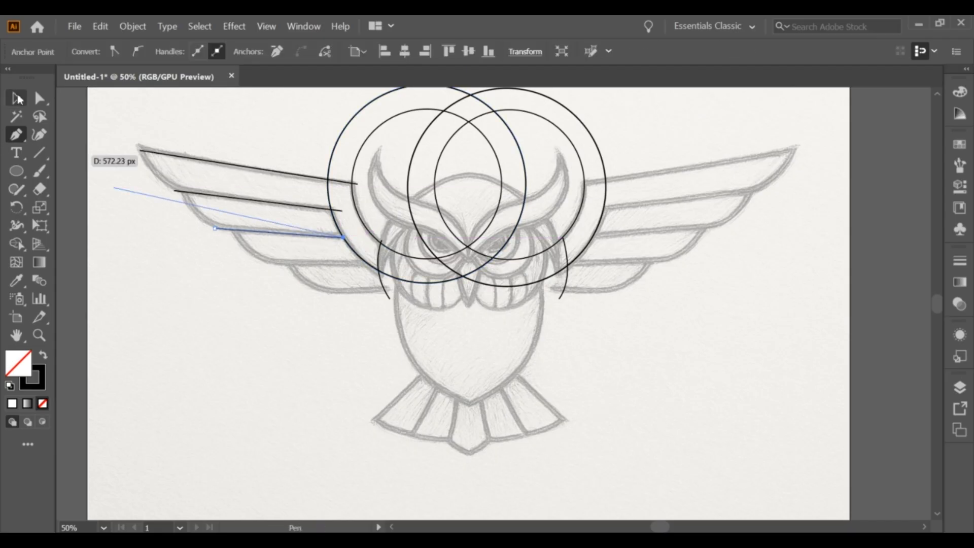
pyautogui.click(18, 99)
# Trace the left wing's third feather divider and its bottom edge with two straight Pen paths.
pyautogui.click(16, 135)
pyautogui.click(248, 263)
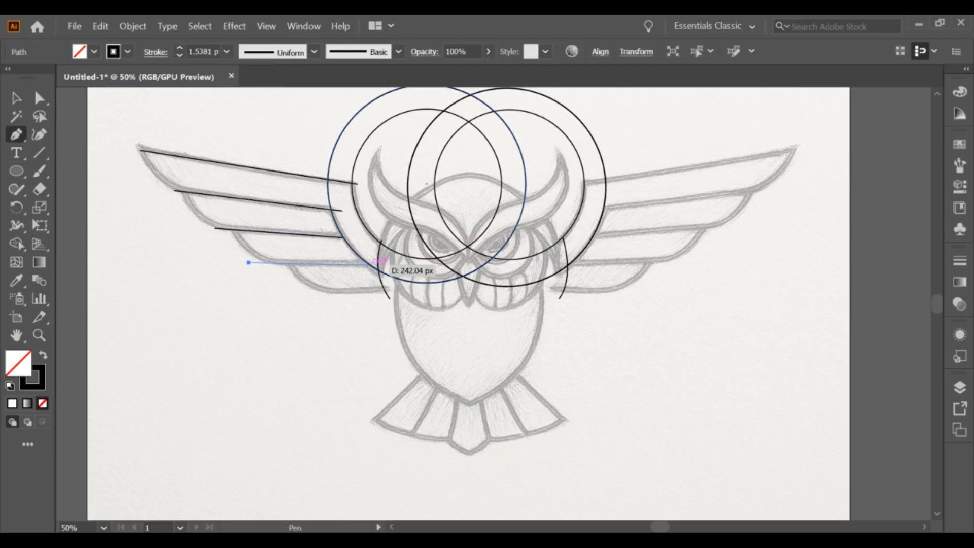
pyautogui.click(374, 262)
pyautogui.press('v')
pyautogui.click(59, 225)
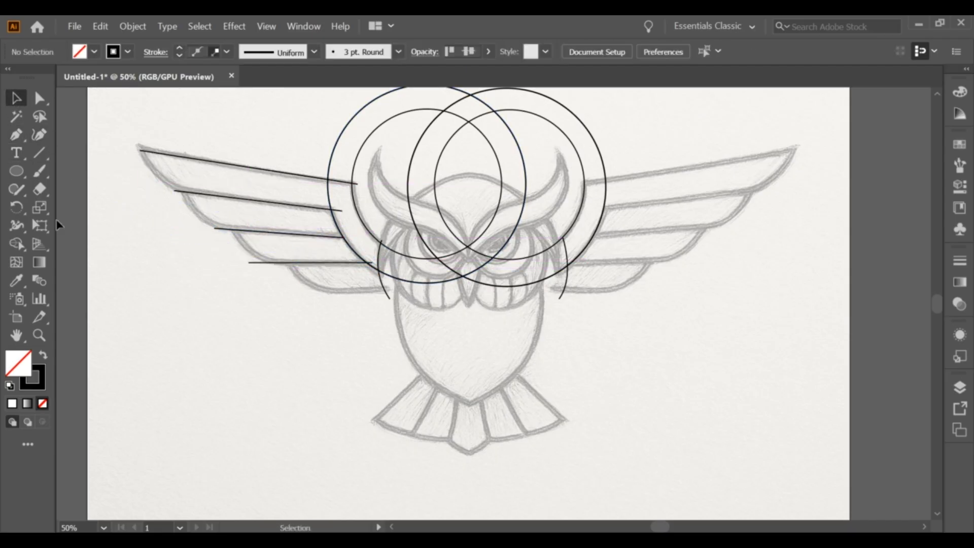
pyautogui.press('p')
pyautogui.moveTo(278, 289); pyautogui.dragTo(350, 292)
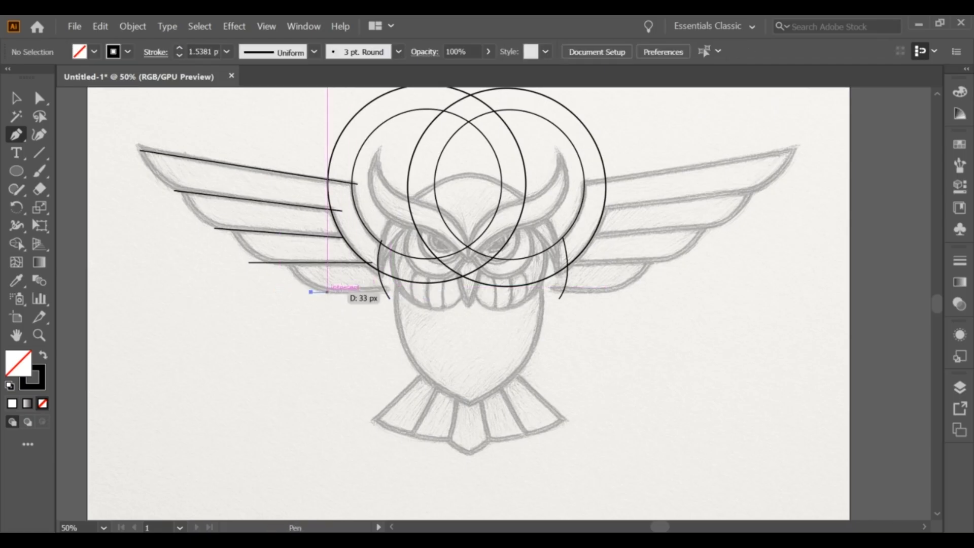
pyautogui.click(389, 290)
pyautogui.press('v')
pyautogui.click(242, 253)
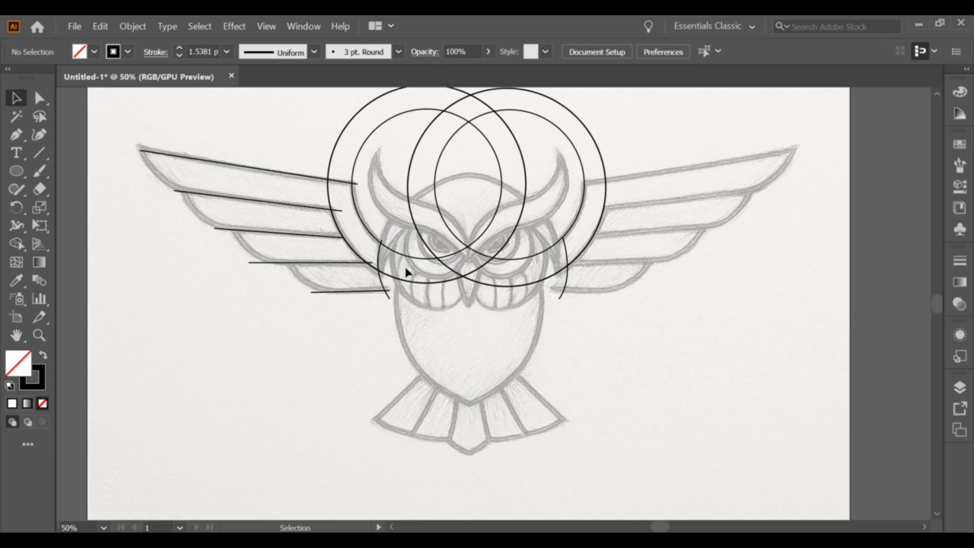
# Trace the top edge of the right wing with a straight Pen path from the wing tip to the inner circle.
pyautogui.click(16, 135)
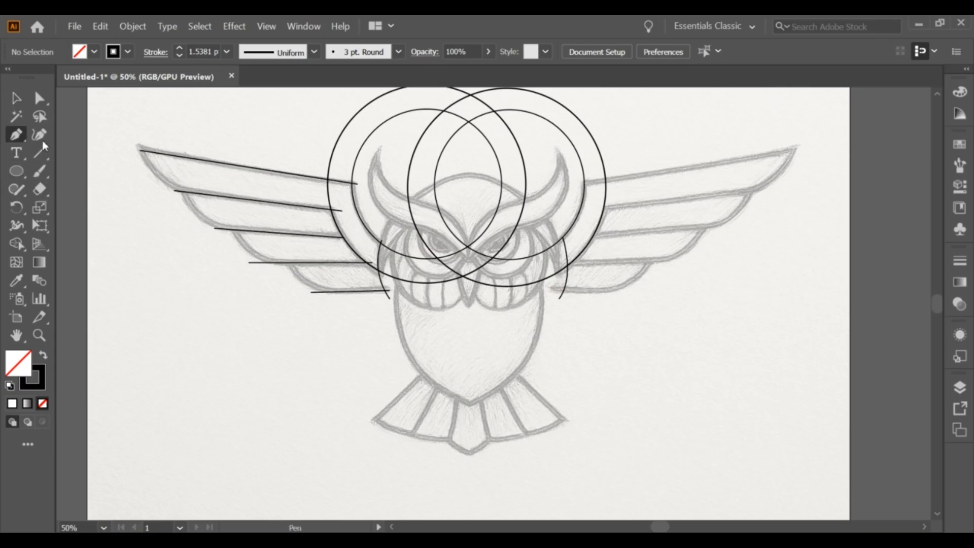
pyautogui.click(797, 150)
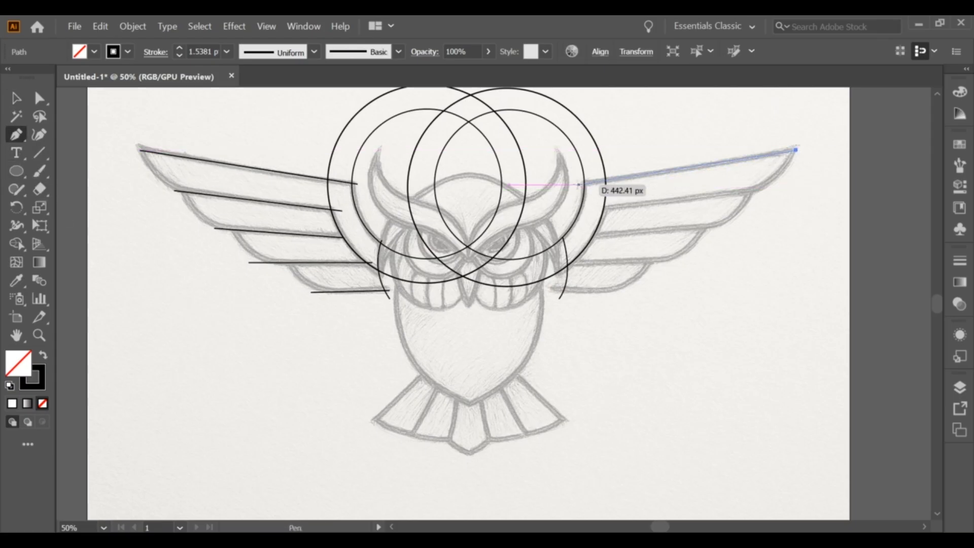
pyautogui.moveTo(582, 183); pyautogui.dragTo(613, 201)
pyautogui.keyDown('ctrl'); pyautogui.click(650, 218); pyautogui.keyUp('ctrl')
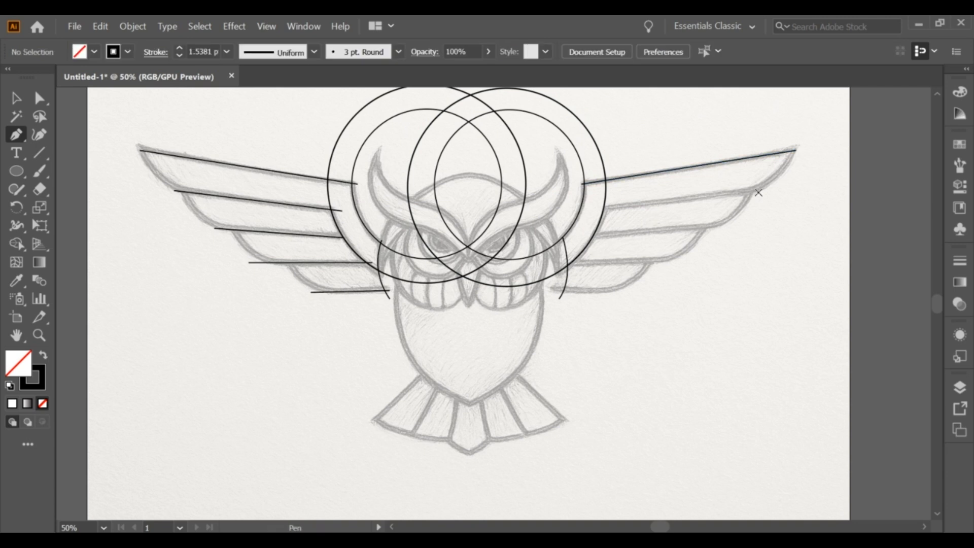
# Trace the right wing's first and second feather dividers with two straight Pen paths ending at the outer circle.
pyautogui.click(753, 192)
pyautogui.click(602, 208)
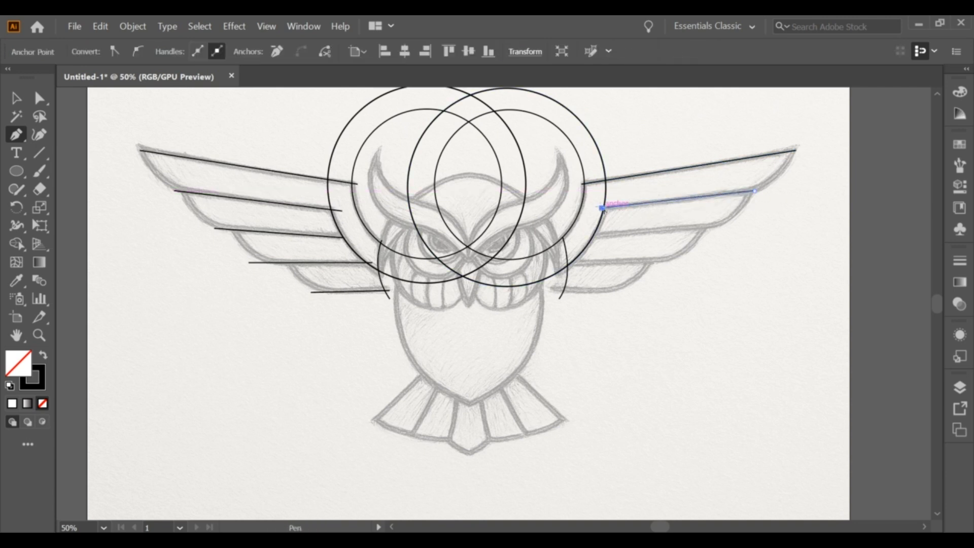
pyautogui.keyDown('ctrl'); pyautogui.click(726, 229); pyautogui.keyUp('ctrl')
pyautogui.click(722, 226)
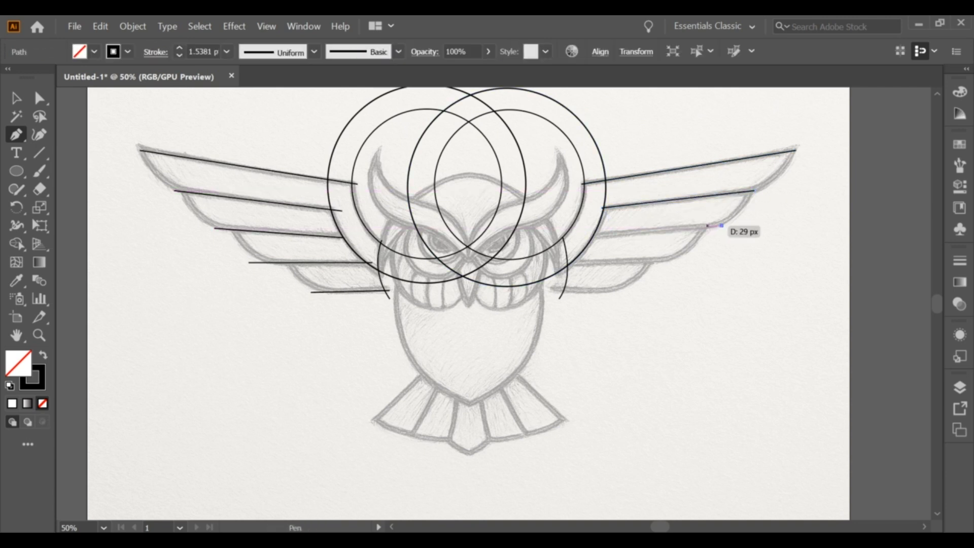
pyautogui.click(592, 233)
pyautogui.keyDown('ctrl'); pyautogui.click(625, 244); pyautogui.keyUp('ctrl')
# Trace the right wing's third feather divider and its bottom edge with two straight Pen paths.
pyautogui.click(678, 258)
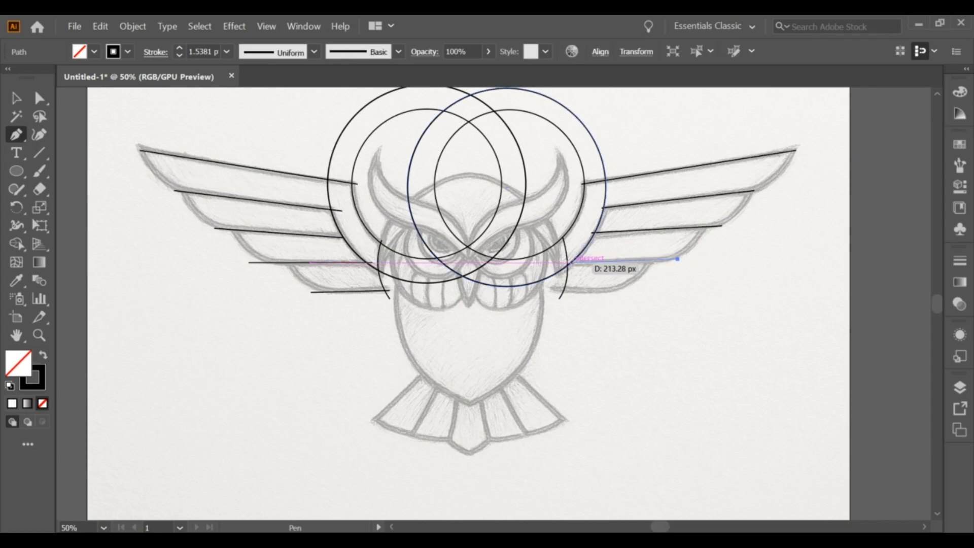
pyautogui.click(562, 262)
pyautogui.keyDown('ctrl'); pyautogui.click(606, 307); pyautogui.keyUp('ctrl')
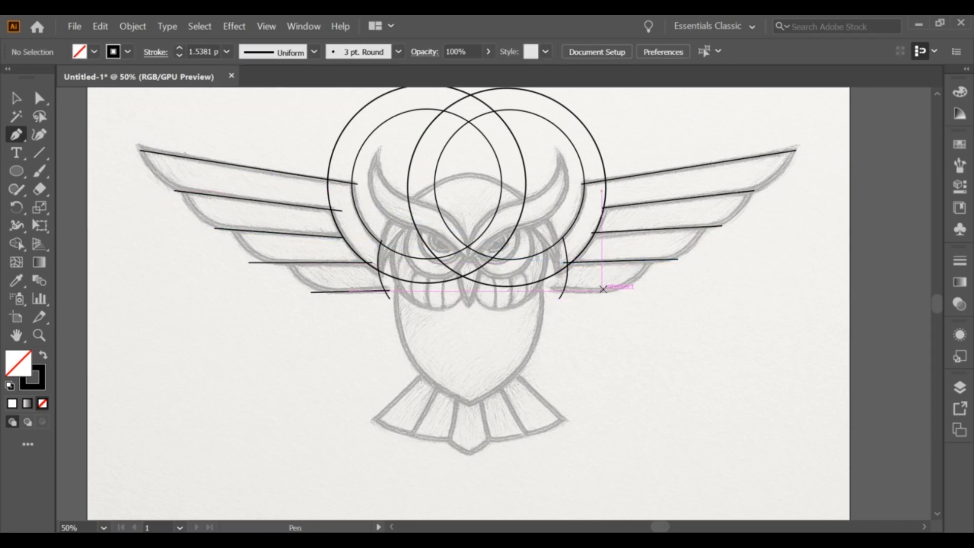
pyautogui.click(632, 289)
pyautogui.click(560, 288)
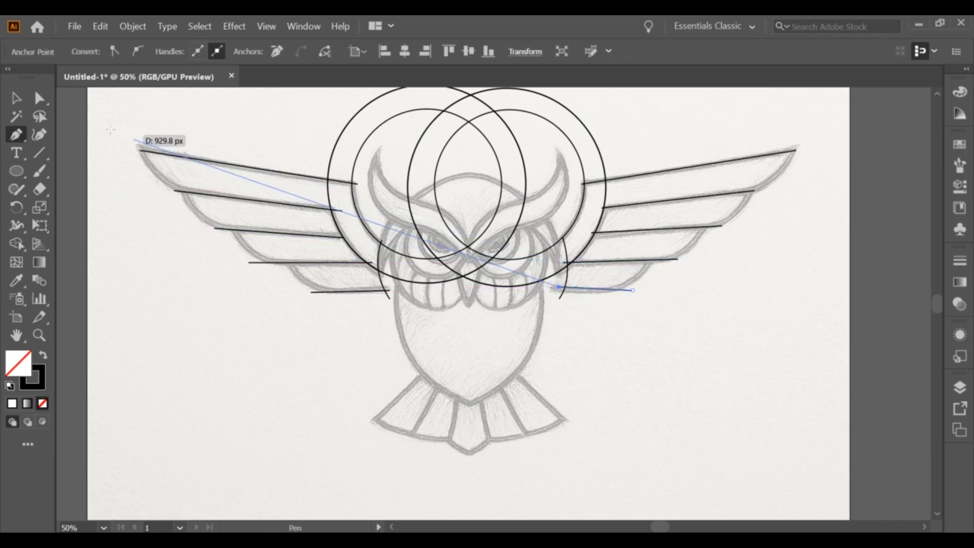
pyautogui.keyDown('ctrl'); pyautogui.click(204, 249); pyautogui.keyUp('ctrl')
# Draw an ellipse over the tip of the right wing's top feather and stretch it upward to match the feather's rounded end.
pyautogui.click(16, 171)
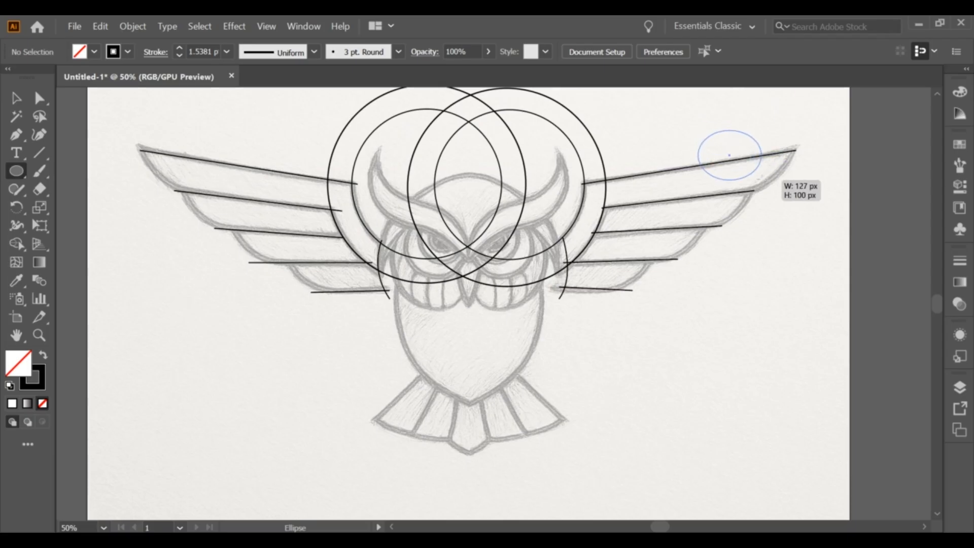
pyautogui.moveTo(698, 130); pyautogui.dragTo(785, 190)
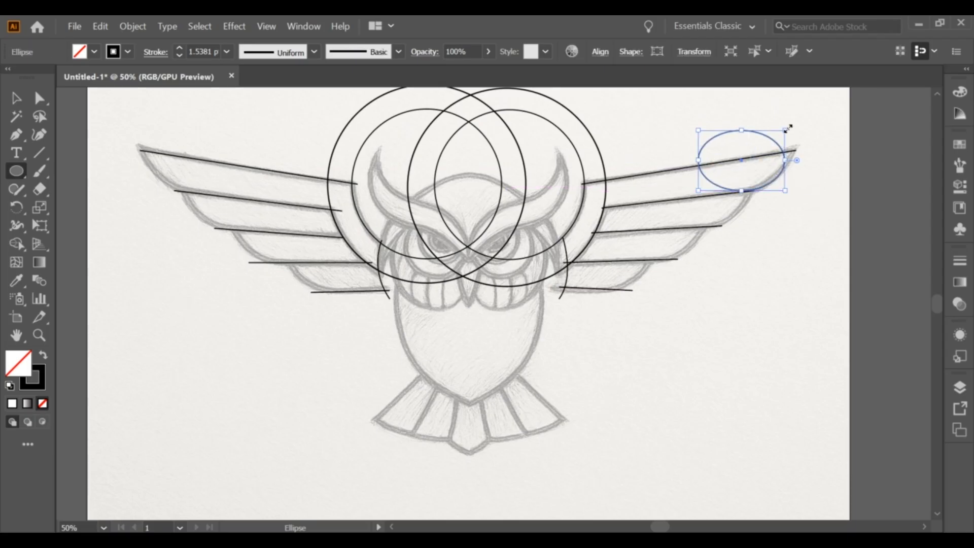
pyautogui.moveTo(788, 129); pyautogui.dragTo(790, 108)
pyautogui.moveTo(745, 151); pyautogui.dragTo(744, 152)
pyautogui.press('v')
pyautogui.click(779, 183)
pyautogui.scroll(1, 780, 184)
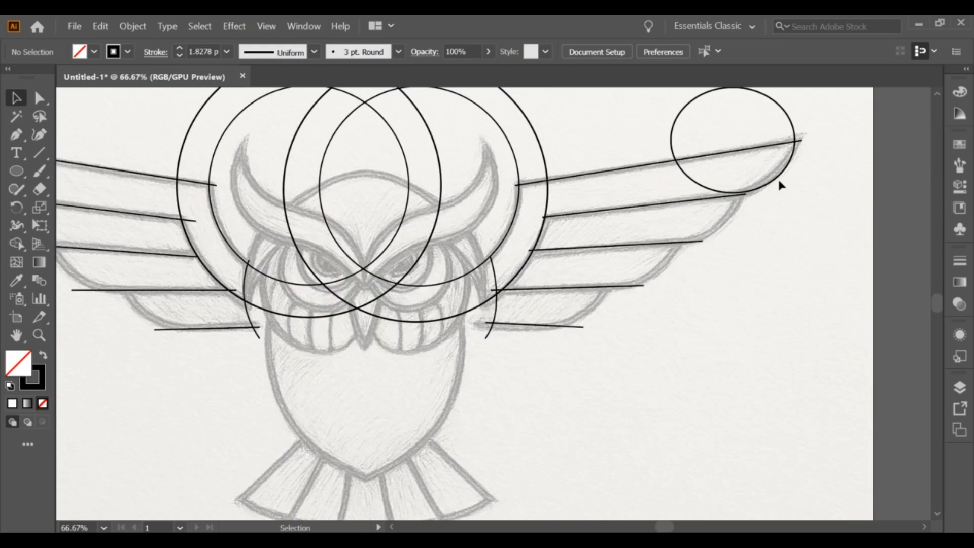
# Adjust the ellipse's size so its lower curve follows the sketched edge of the right wing's top feather tip.
pyautogui.click(734, 193)
pyautogui.moveTo(733, 194); pyautogui.dragTo(734, 196)
pyautogui.click(775, 191)
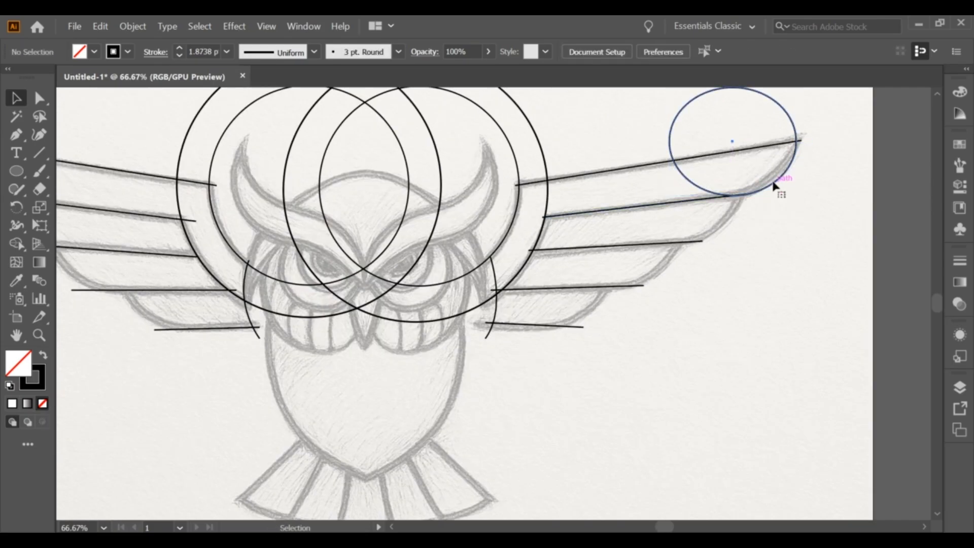
pyautogui.click(773, 183)
pyautogui.click(799, 197)
pyautogui.click(781, 176)
pyautogui.moveTo(796, 196); pyautogui.dragTo(794, 189)
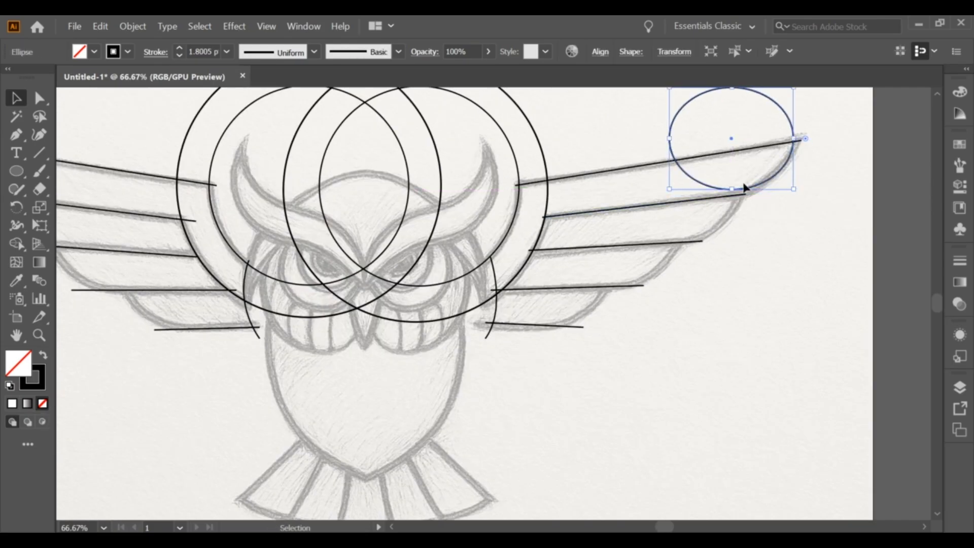
pyautogui.moveTo(668, 187); pyautogui.dragTo(662, 195)
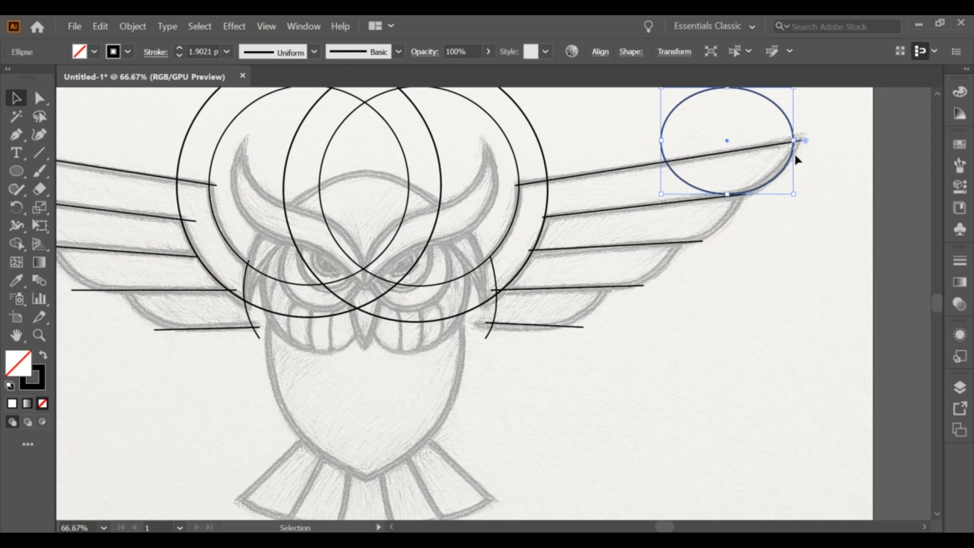
pyautogui.click(797, 198)
# Copy the ellipse onto the right wing's second feather, with its lower edge touching the second divider line.
pyautogui.click(757, 190)
pyautogui.moveTo(727, 194)
pyautogui.mouseDown()
pyautogui.moveTo(705, 241)
pyautogui.moveTo(660, 250)
pyautogui.mouseUp()
pyautogui.click(765, 223)
pyautogui.click(758, 193)
pyautogui.scroll(2, 687, 236)
pyautogui.scroll(-1, 661, 249)
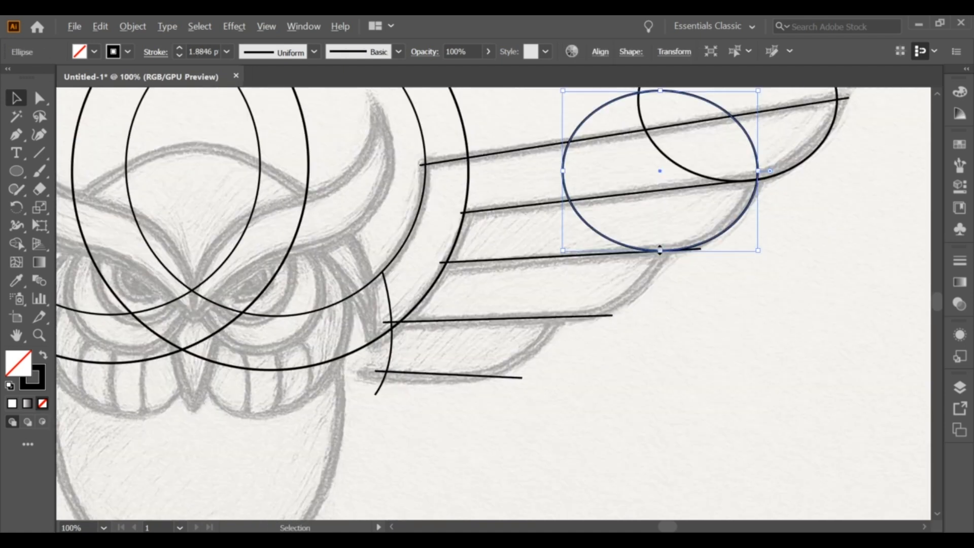
pyautogui.click(734, 282)
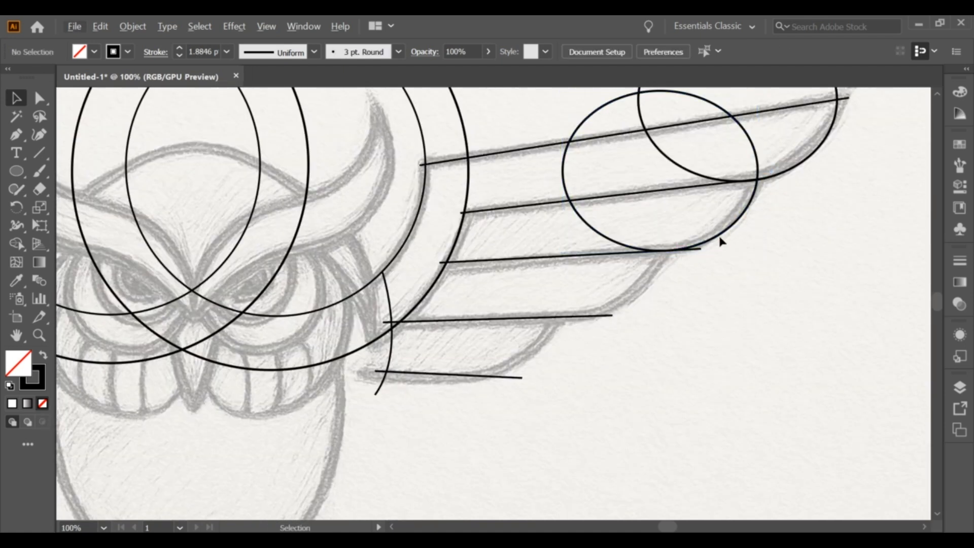
# Place copies of the ellipse at the rounded tips of the right wing's third and fourth feathers.
pyautogui.moveTo(721, 242); pyautogui.dragTo(548, 343)
pyautogui.scroll(-1, 613, 350)
pyautogui.scroll(1, 649, 287)
pyautogui.click(594, 374)
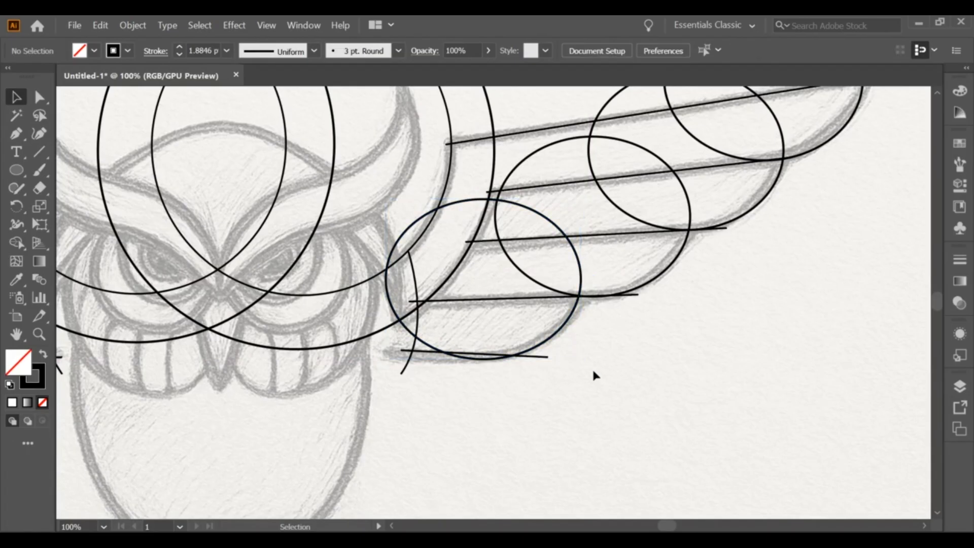
pyautogui.scroll(-2, 592, 367)
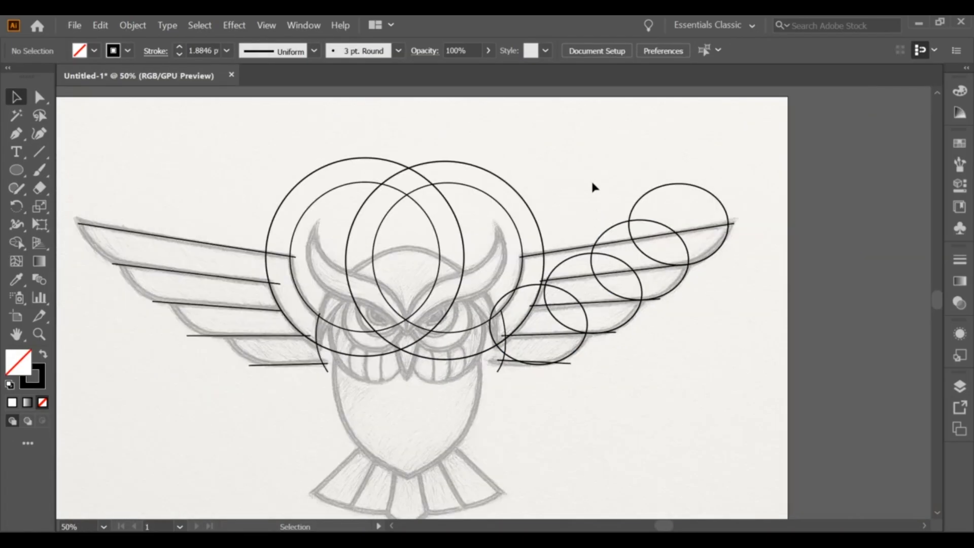
# Set the stroke weight of all the right wing's ellipses and straight feather paths to 5 pt.
pyautogui.moveTo(582, 184); pyautogui.dragTo(700, 326)
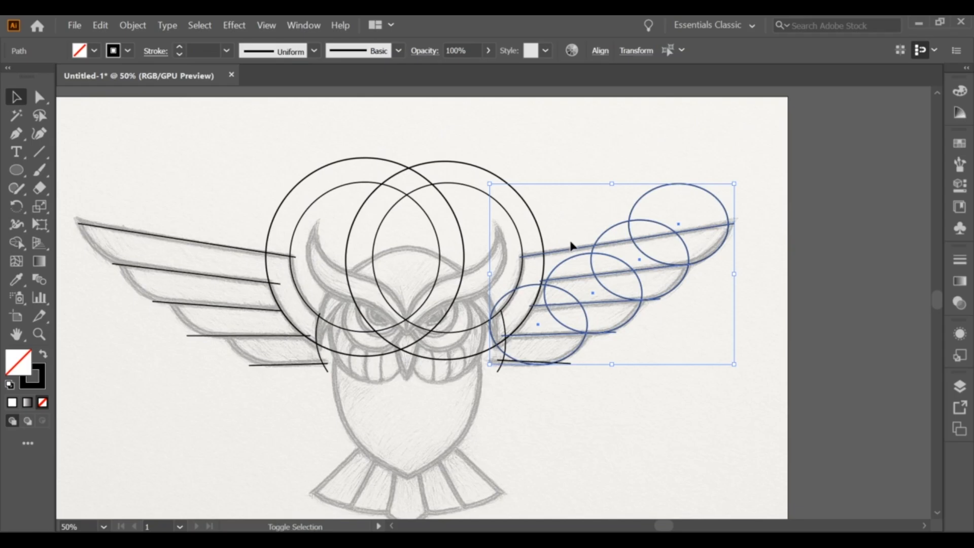
pyautogui.keyDown('shift'); pyautogui.click(542, 356); pyautogui.keyUp('shift')
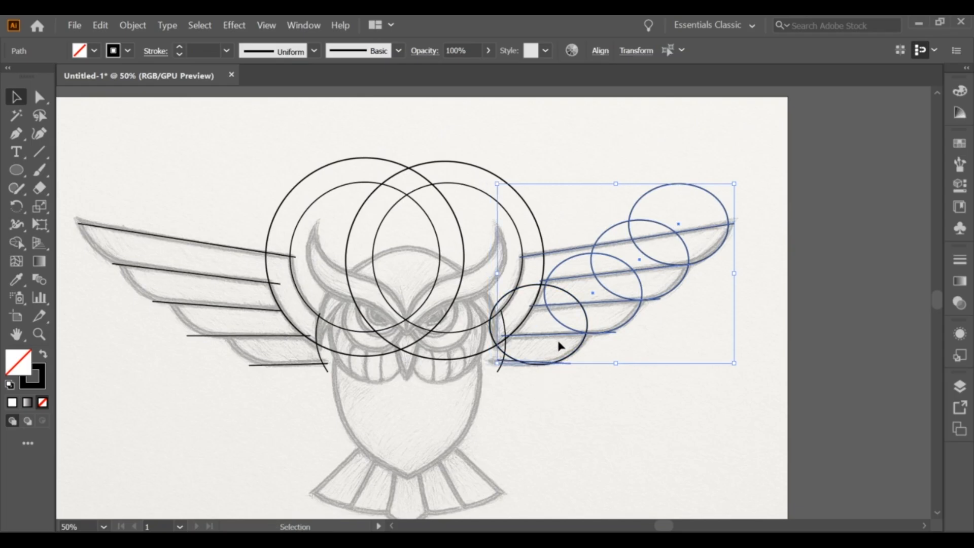
pyautogui.keyDown('shift'); pyautogui.click(578, 357); pyautogui.keyUp('shift')
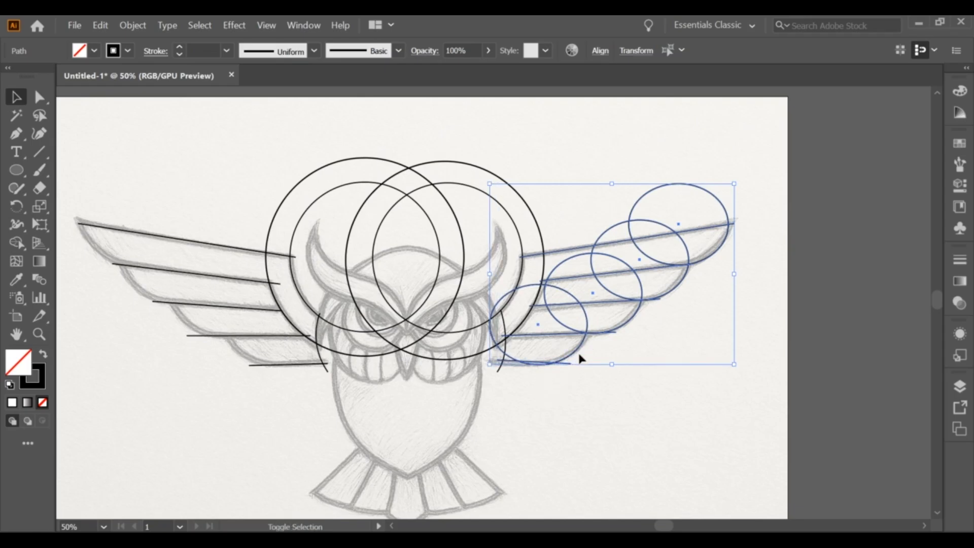
pyautogui.click(180, 55)
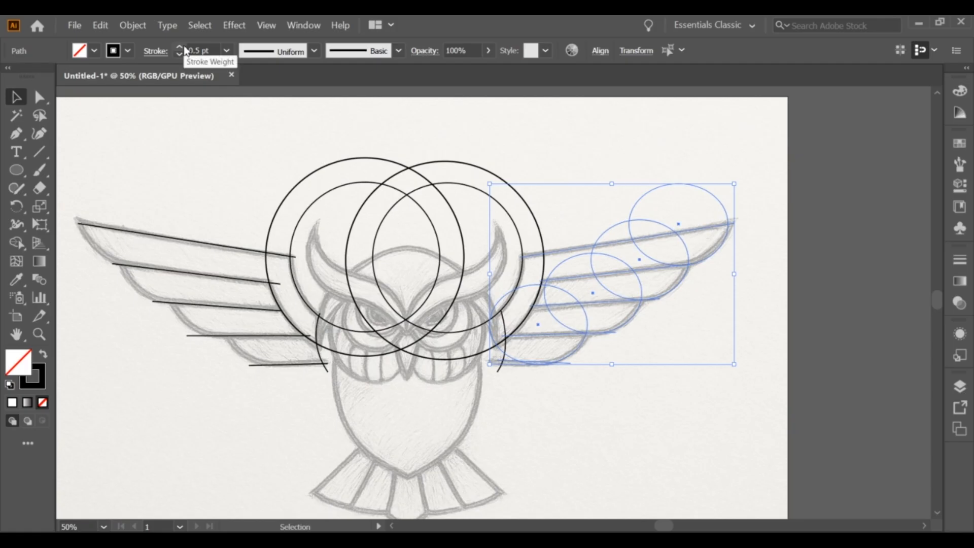
pyautogui.click(184, 46)
pyautogui.click(184, 47)
pyautogui.click(184, 46)
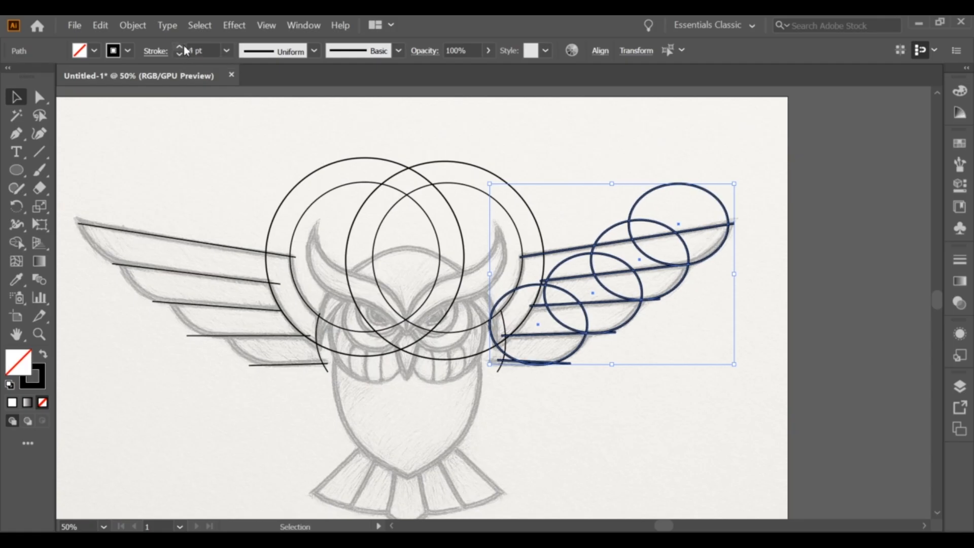
pyautogui.click(184, 47)
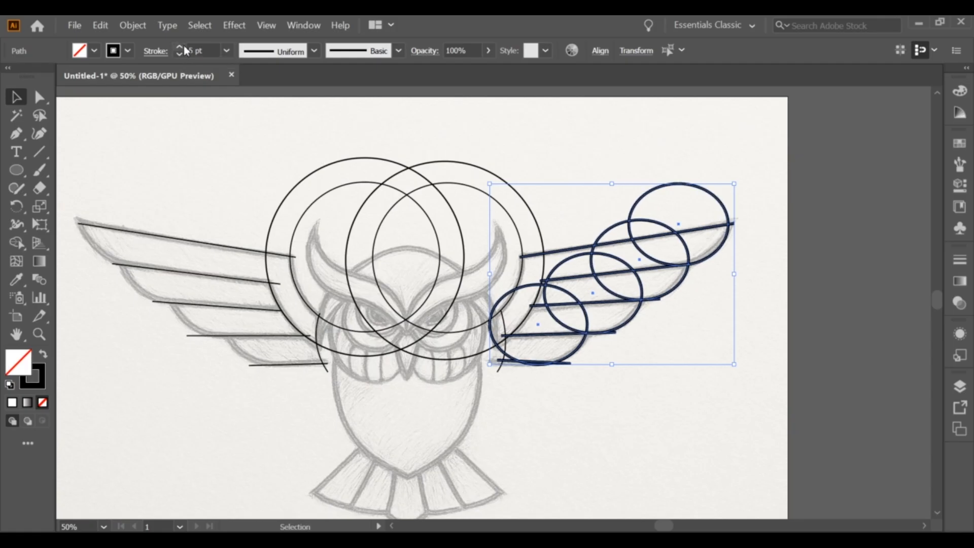
pyautogui.click(583, 409)
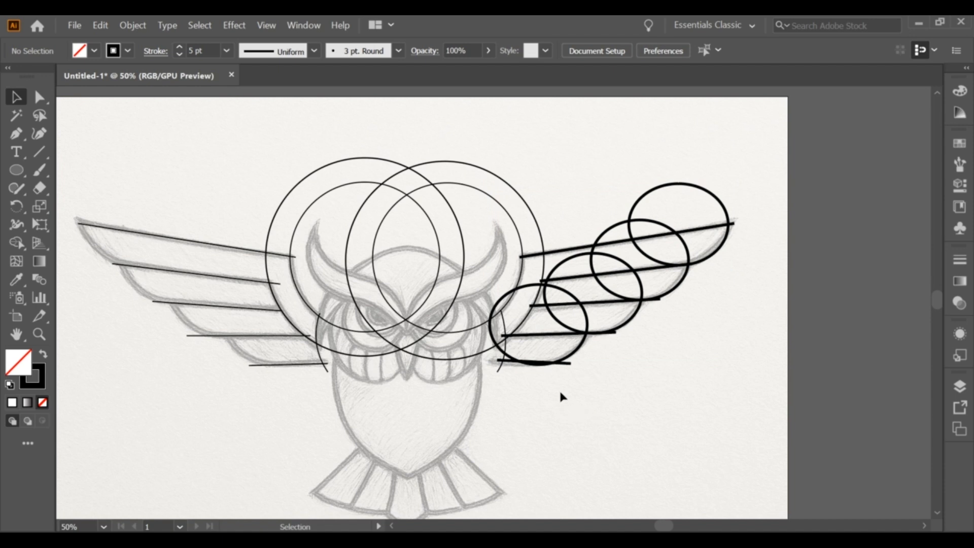
# Draw an ellipse at the left wing's tip and move it up over the rounded end of the top feather.
pyautogui.moveTo(561, 393); pyautogui.dragTo(678, 379)
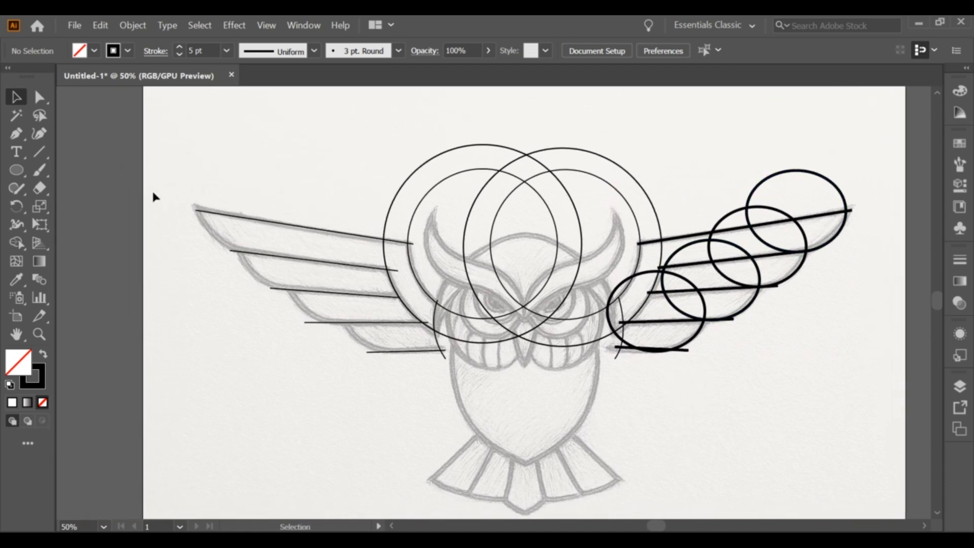
pyautogui.click(17, 170)
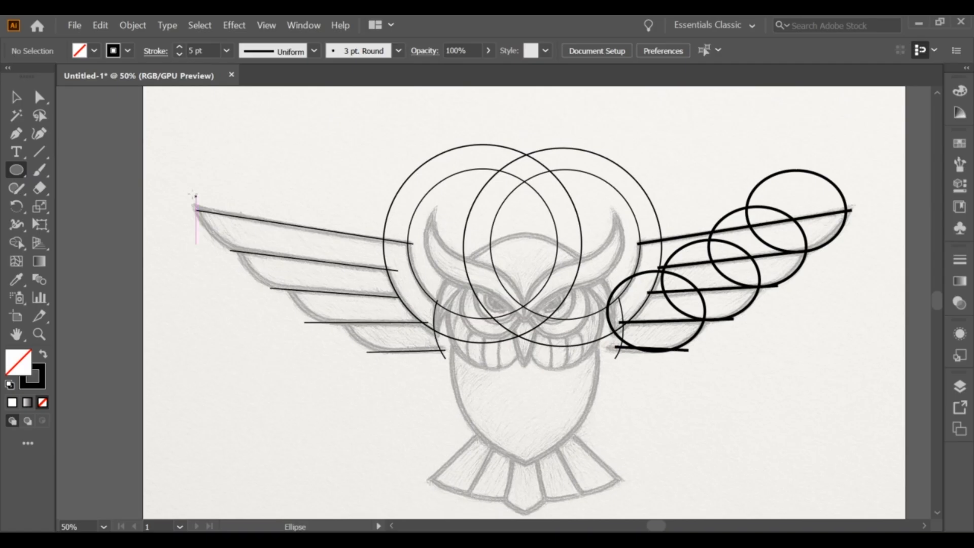
pyautogui.moveTo(189, 198); pyautogui.dragTo(264, 279)
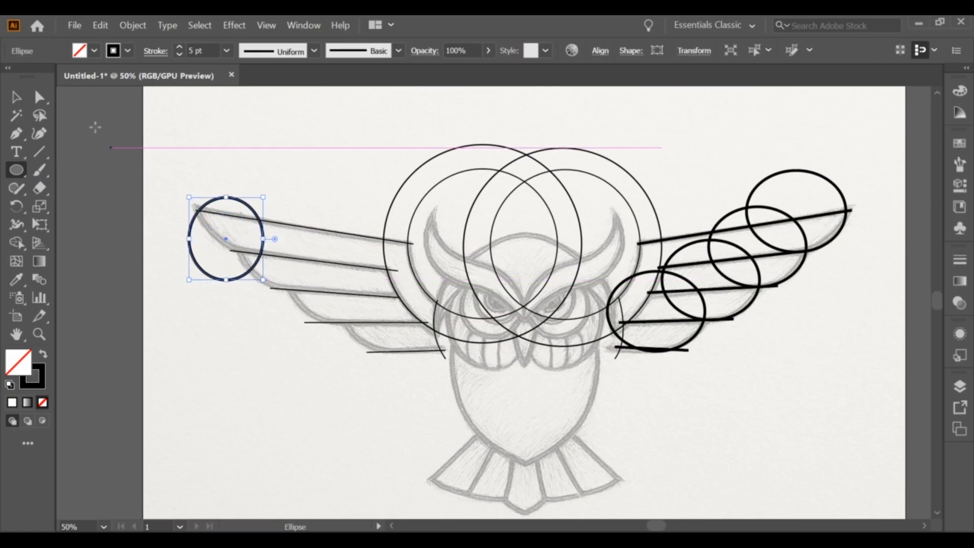
pyautogui.click(17, 100)
pyautogui.click(258, 259)
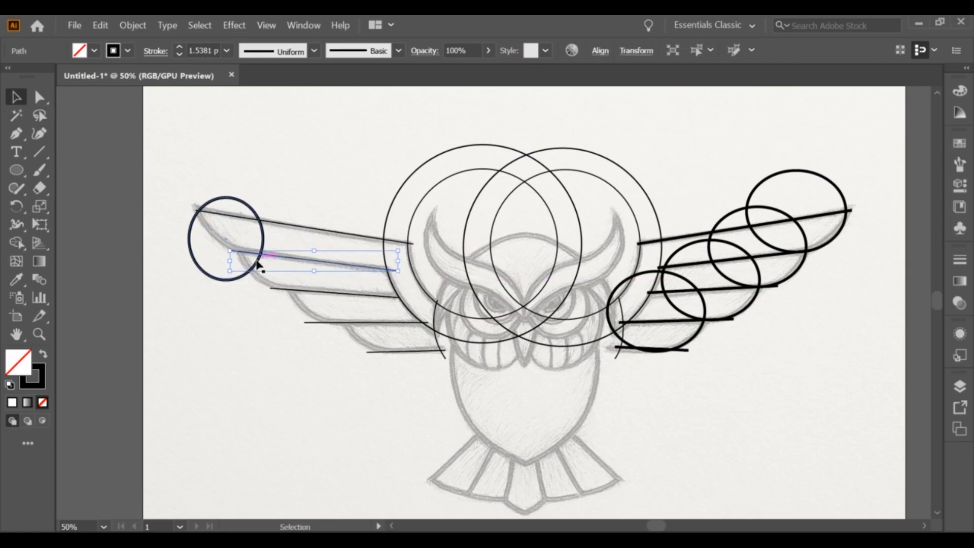
pyautogui.moveTo(234, 282); pyautogui.dragTo(249, 250)
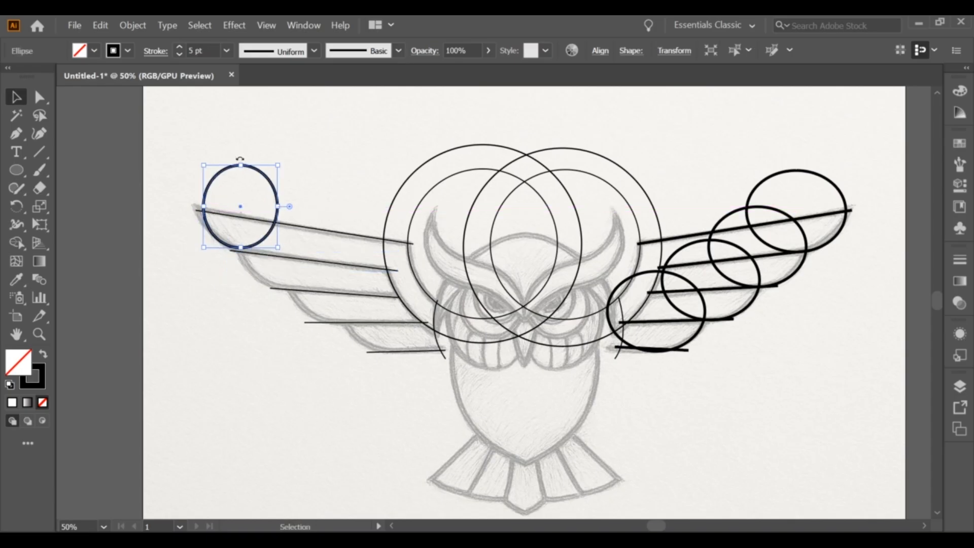
# Flatten the left wing ellipse from above and widen it to approximate the top feather's curved end.
pyautogui.moveTo(240, 162)
pyautogui.mouseDown()
pyautogui.moveTo(239, 193)
pyautogui.moveTo(238, 185)
pyautogui.mouseUp()
pyautogui.moveTo(204, 217); pyautogui.dragTo(196, 217)
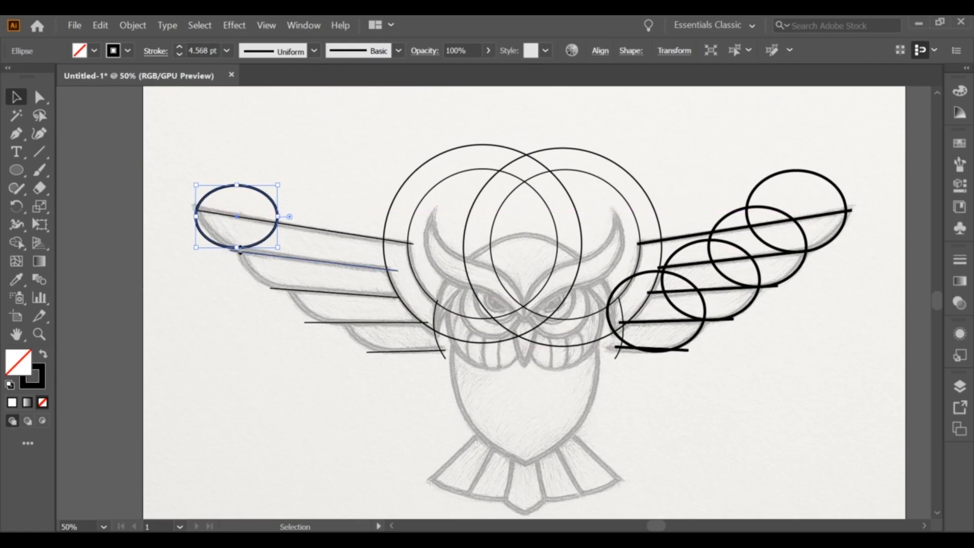
pyautogui.moveTo(278, 248); pyautogui.dragTo(281, 252)
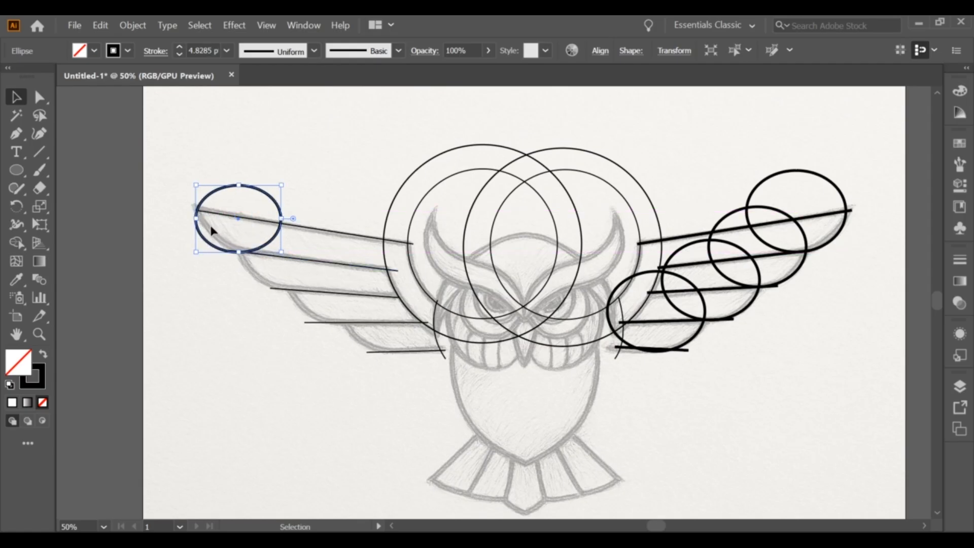
pyautogui.moveTo(197, 217); pyautogui.dragTo(206, 218)
pyautogui.scroll(2, 228, 254)
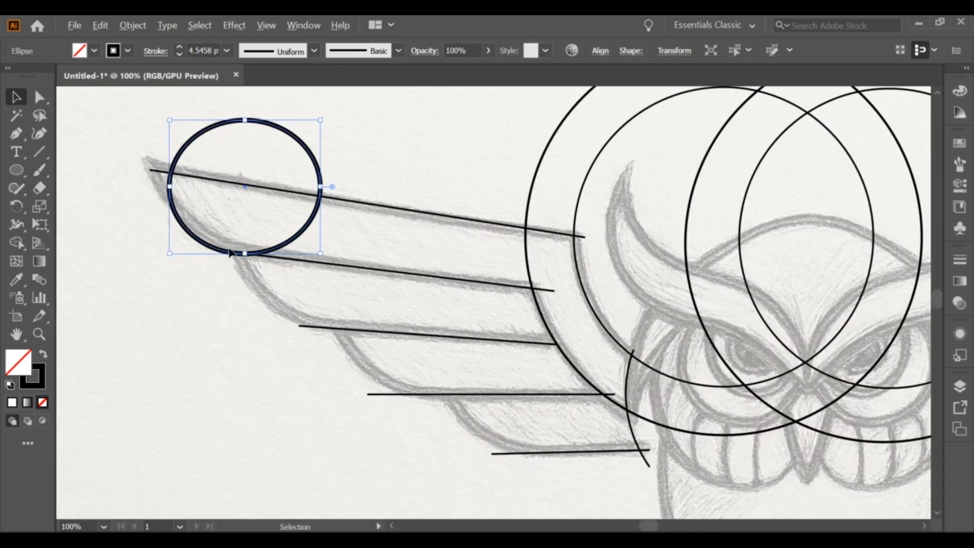
# Reshape the left wing ellipse into a wider oval whose lower edge meets the first feather divider.
pyautogui.moveTo(171, 252); pyautogui.dragTo(167, 249)
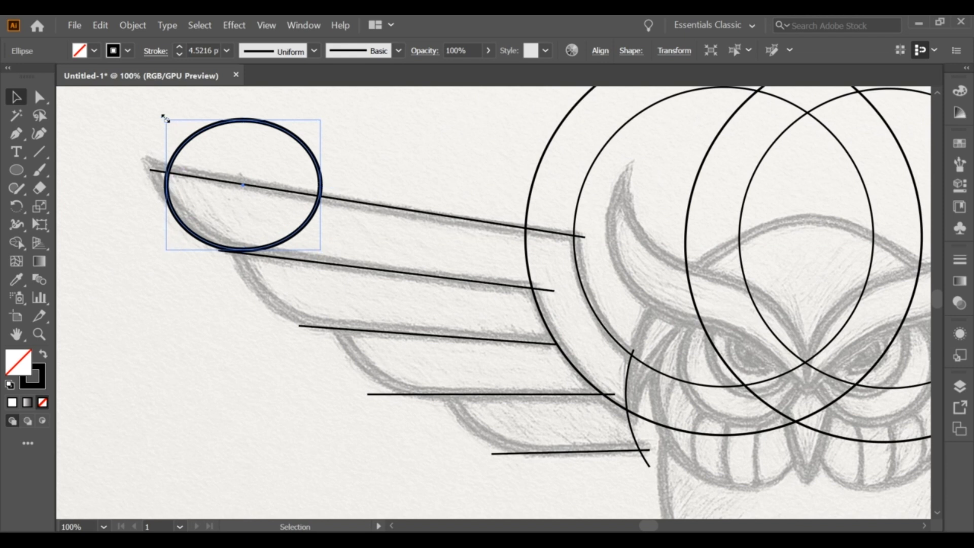
pyautogui.moveTo(165, 118); pyautogui.dragTo(160, 116)
pyautogui.moveTo(243, 113); pyautogui.dragTo(243, 122)
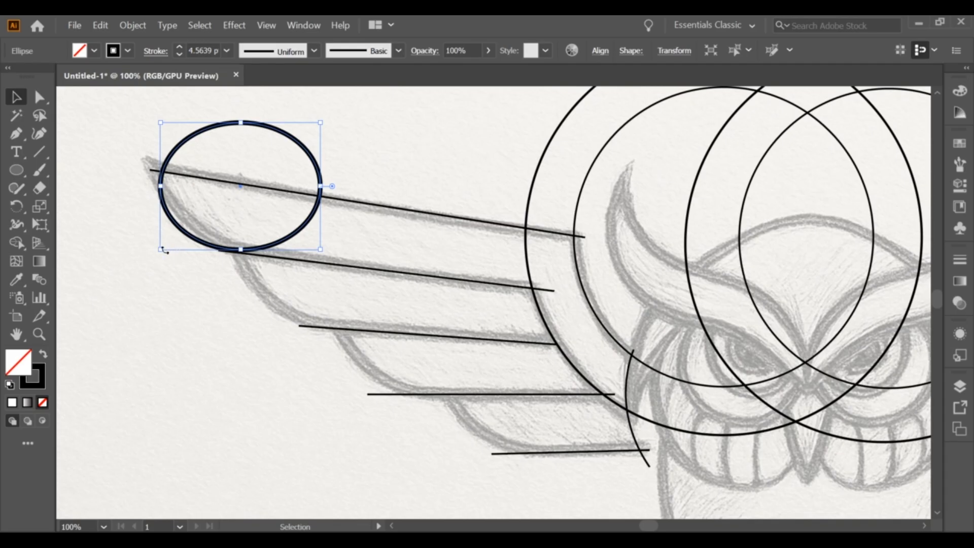
pyautogui.moveTo(161, 250); pyautogui.dragTo(164, 237)
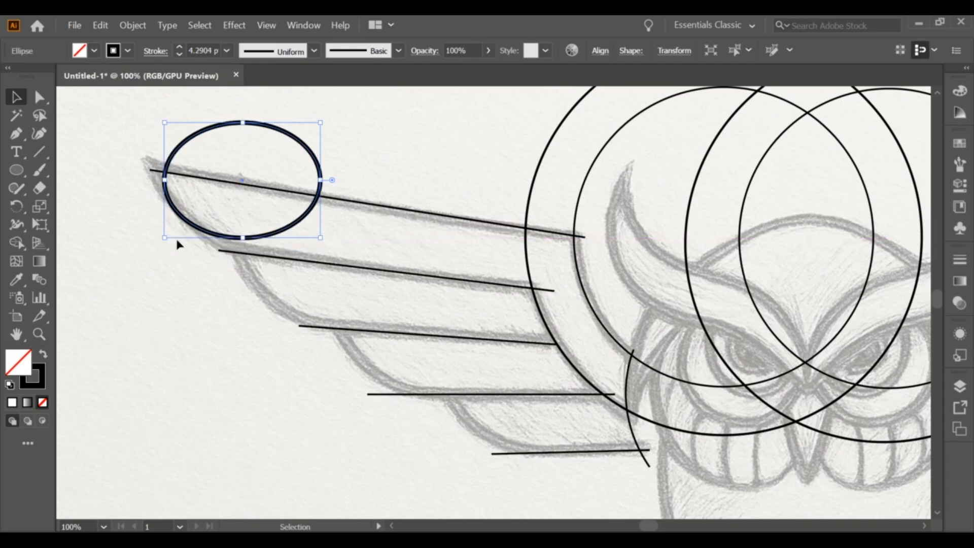
pyautogui.moveTo(320, 237); pyautogui.dragTo(342, 274)
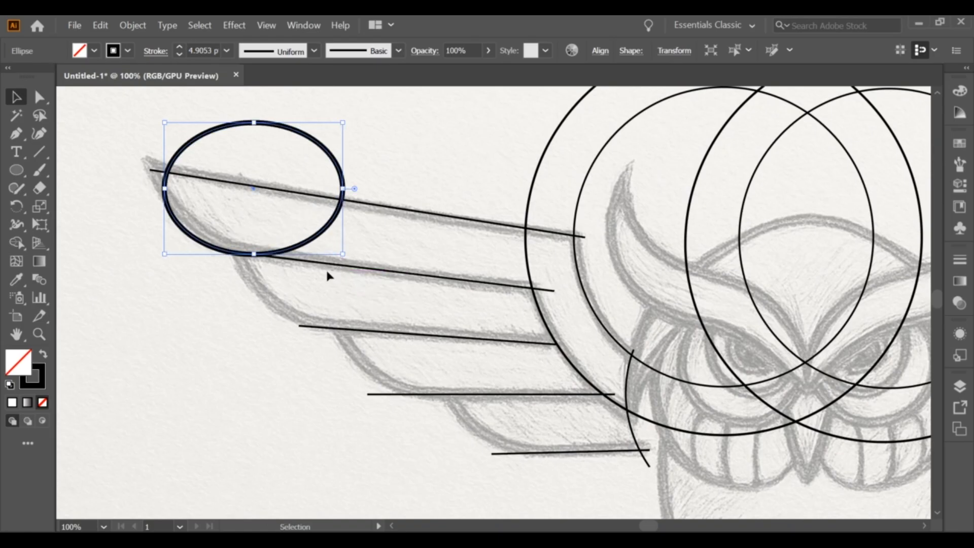
pyautogui.click(195, 267)
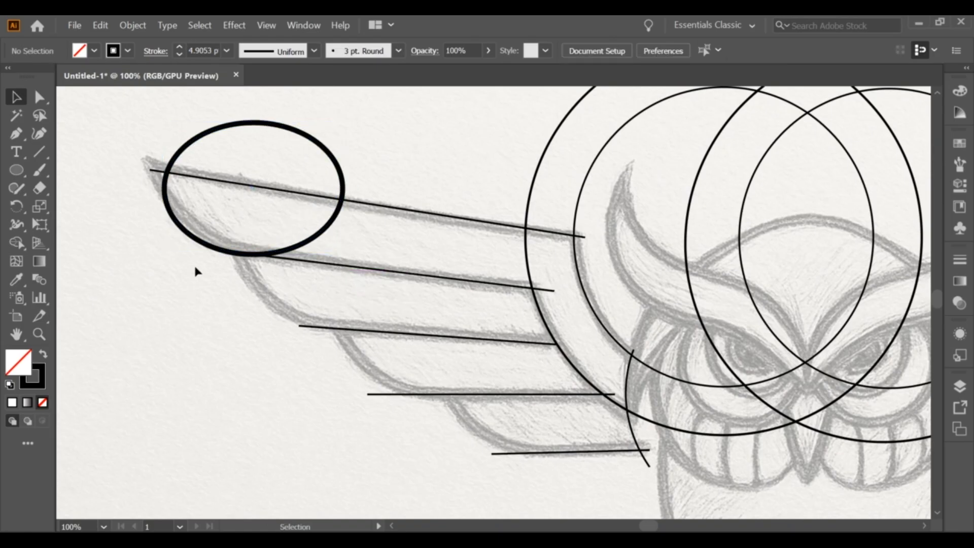
# Shift the left wing ellipse's outer edge inward and extend its inner lower corner down to the first divider line.
pyautogui.click(182, 228)
pyautogui.moveTo(162, 190); pyautogui.dragTo(152, 158)
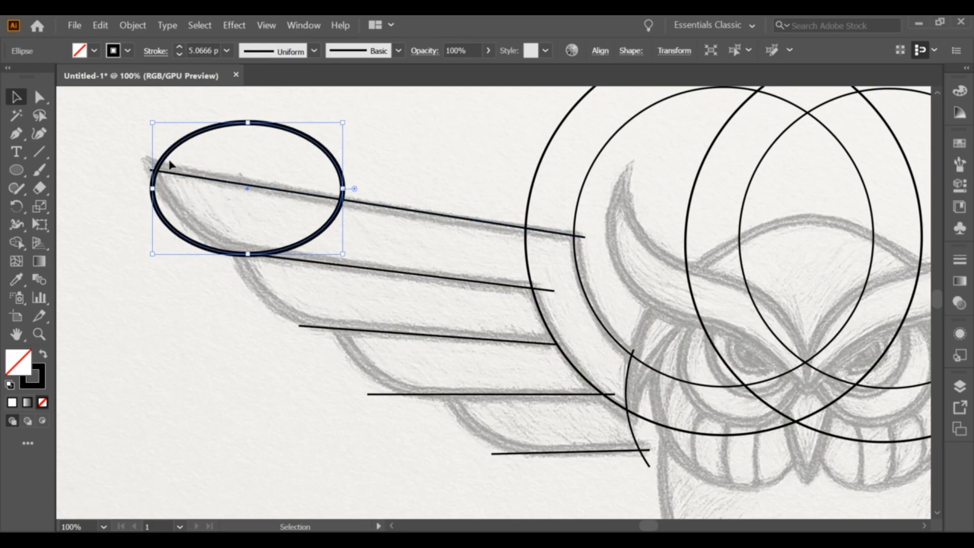
pyautogui.moveTo(151, 256); pyautogui.dragTo(168, 243)
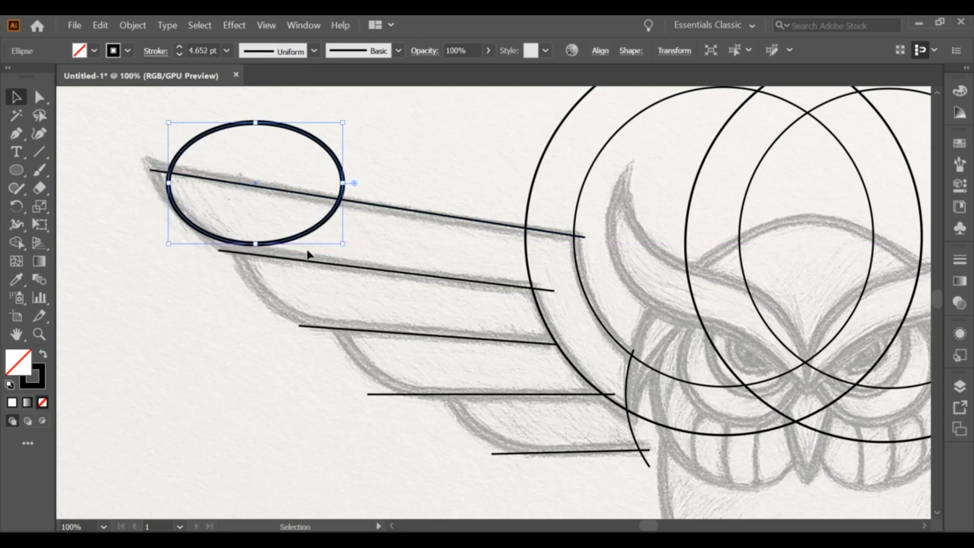
pyautogui.click(344, 252)
pyautogui.click(329, 218)
pyautogui.moveTo(345, 244); pyautogui.dragTo(358, 252)
pyautogui.click(214, 275)
# Enlarge the left wing ellipse up and outward so its outline reaches the wing tip and follows the top feather's curve.
pyautogui.scroll(-2, 211, 275)
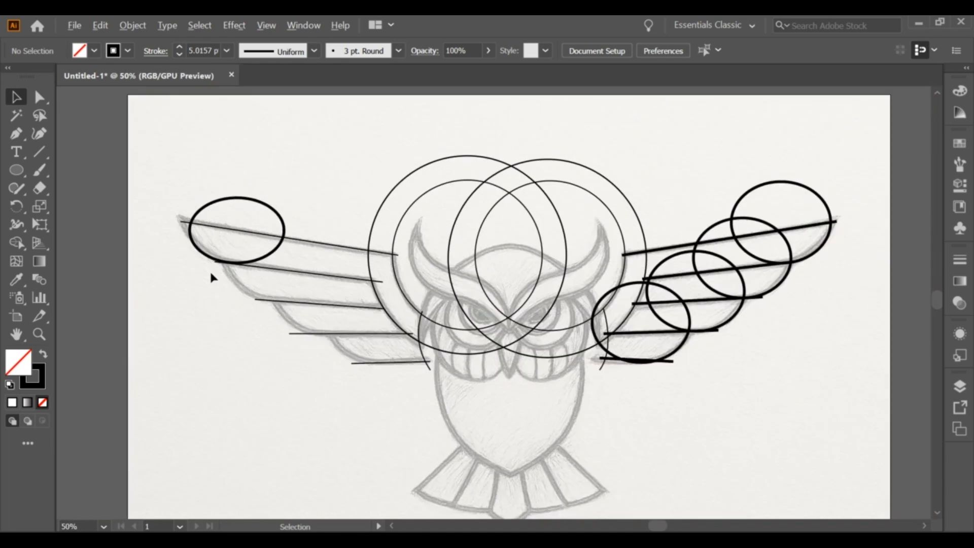
pyautogui.click(279, 252)
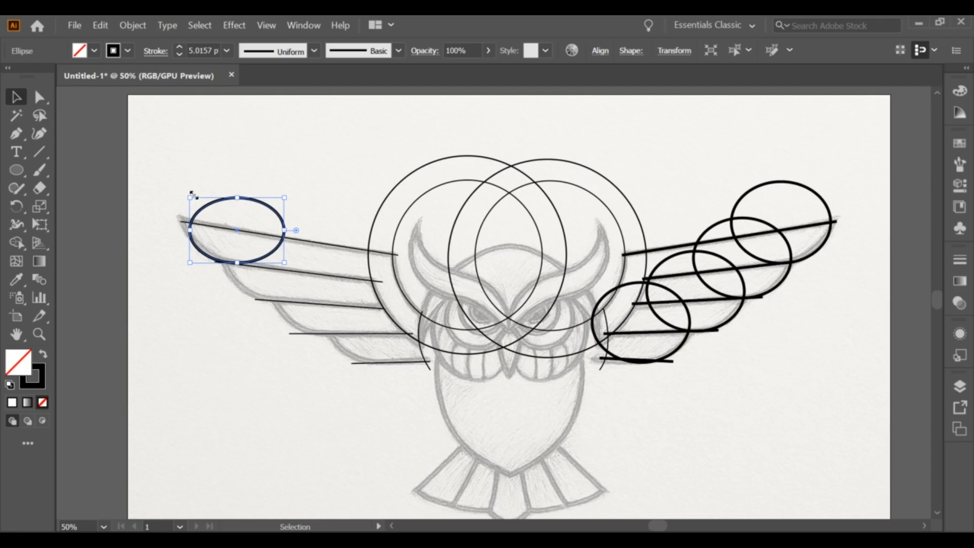
pyautogui.moveTo(193, 195); pyautogui.dragTo(180, 167)
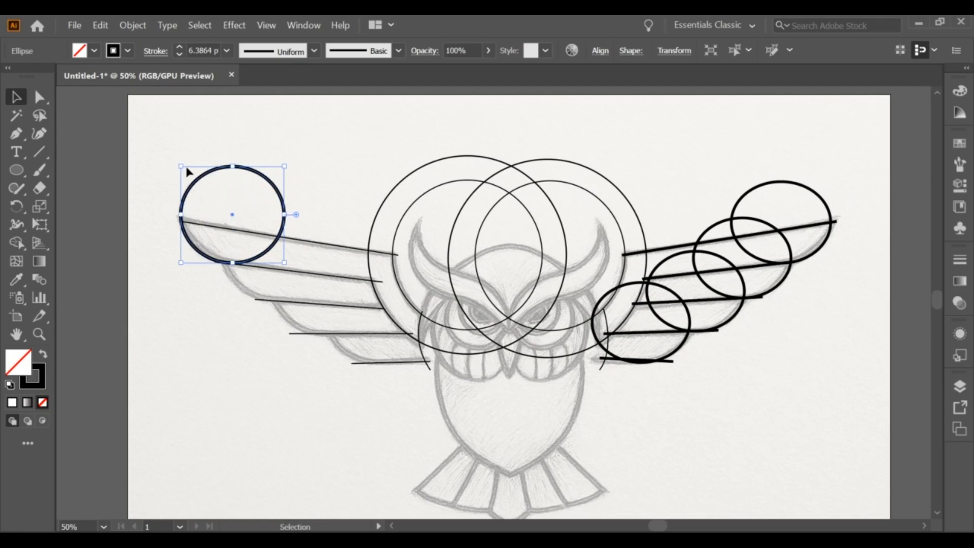
# Nudge the left wing ellipse up and widen it toward the head so its lower edge meets the first feather divider.
pyautogui.click(201, 258)
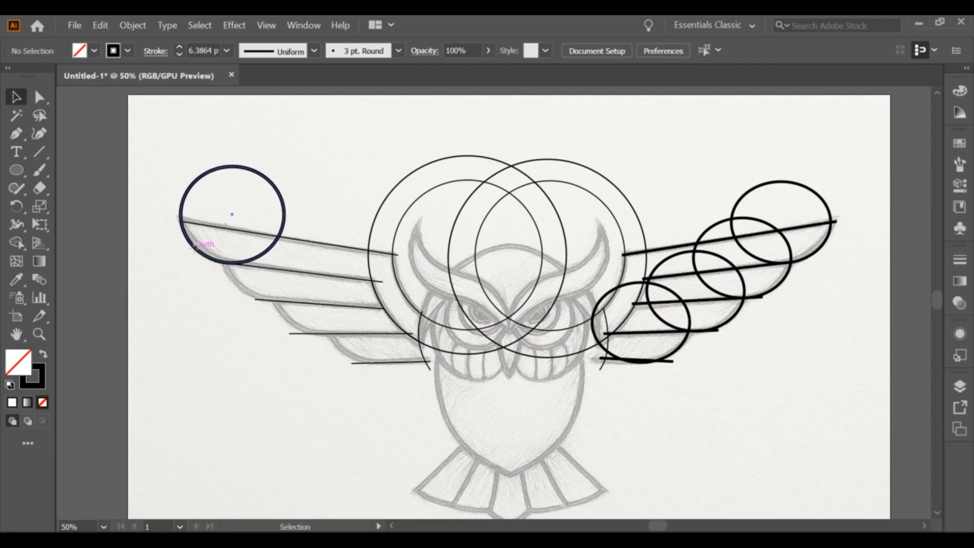
pyautogui.moveTo(199, 254); pyautogui.dragTo(198, 247)
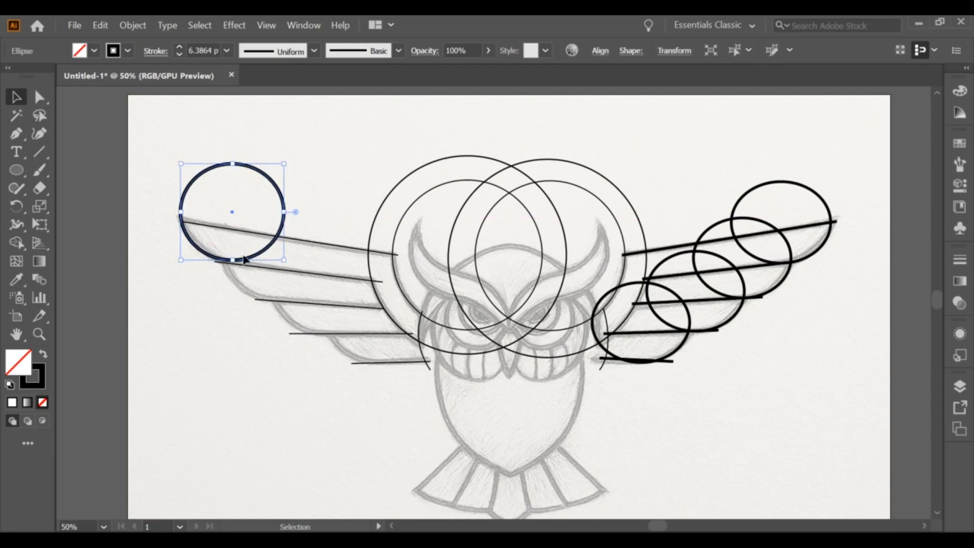
pyautogui.moveTo(283, 260); pyautogui.dragTo(319, 266)
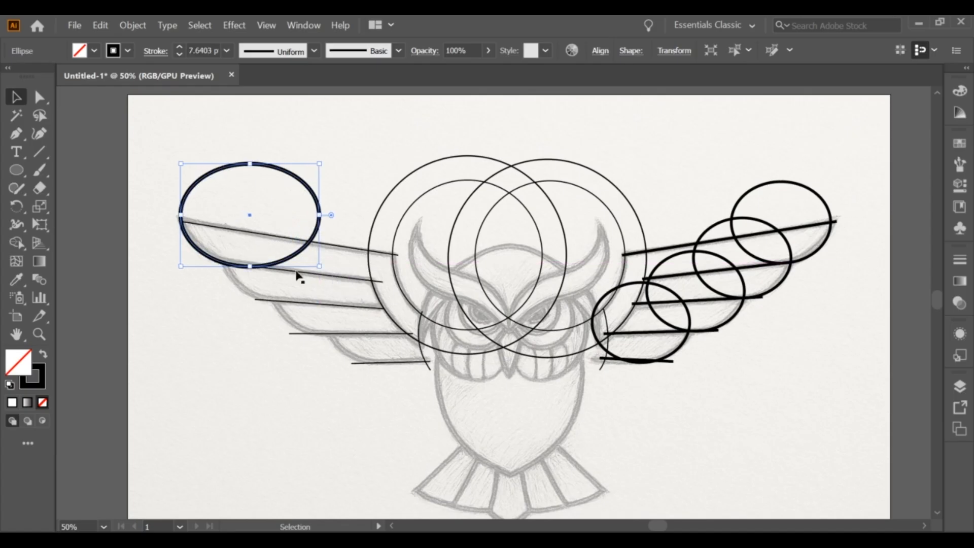
# Duplicate the left wing ellipse three times down the wing, aligning each copy with a lower feather's curved end.
pyautogui.moveTo(219, 263); pyautogui.dragTo(351, 359)
pyautogui.click(197, 269)
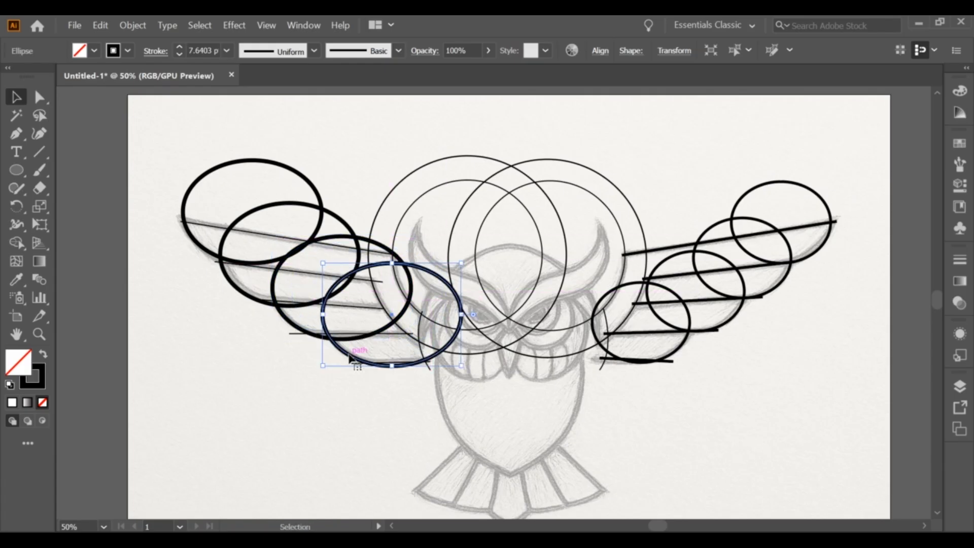
pyautogui.click(352, 169)
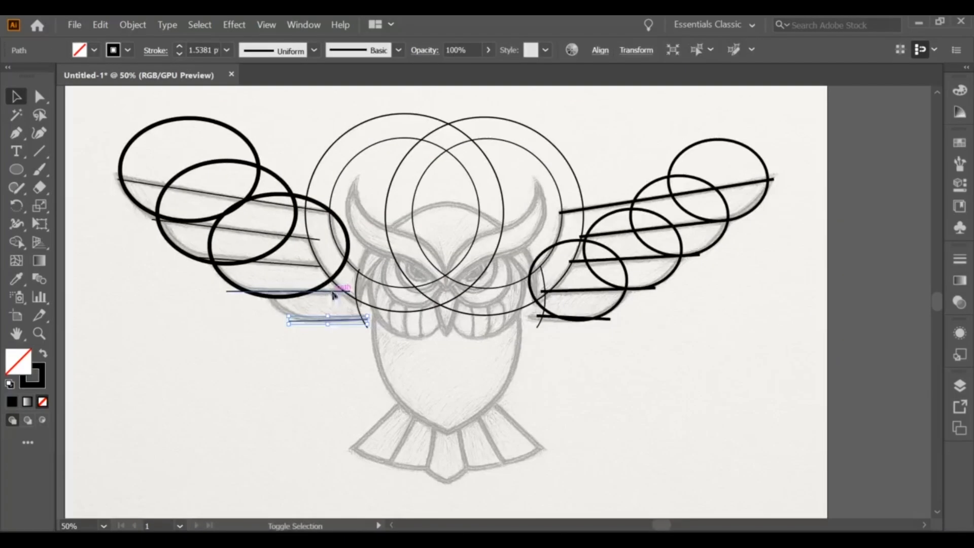
# Match the stroke of all five left wing divider lines to the top ellipse's stroke with the Eyedropper.
pyautogui.keyDown('shift'); pyautogui.click(330, 292); pyautogui.keyUp('shift')
pyautogui.keyDown('shift'); pyautogui.click(303, 261); pyautogui.keyUp('shift')
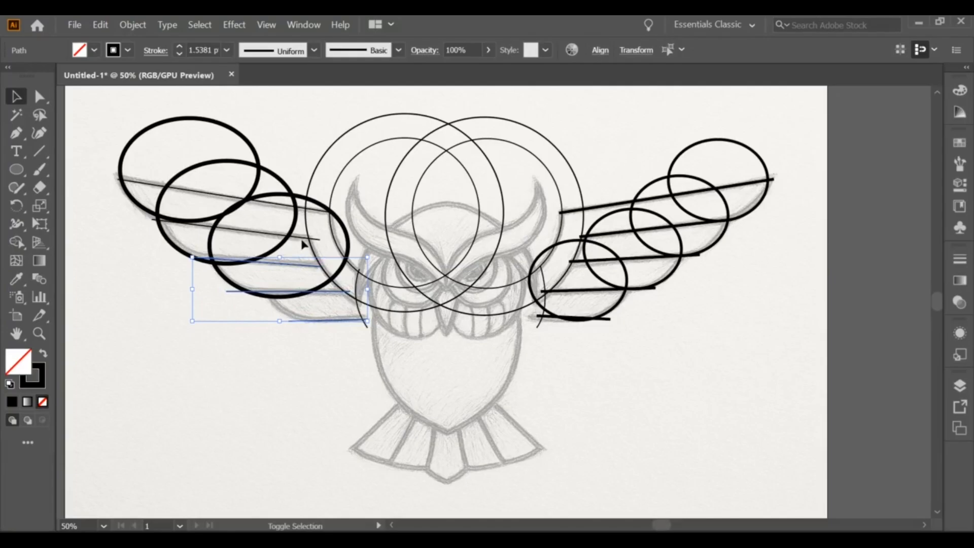
pyautogui.keyDown('shift'); pyautogui.click(272, 235); pyautogui.keyUp('shift')
pyautogui.keyDown('shift'); pyautogui.click(282, 205); pyautogui.keyUp('shift')
pyautogui.click(17, 279)
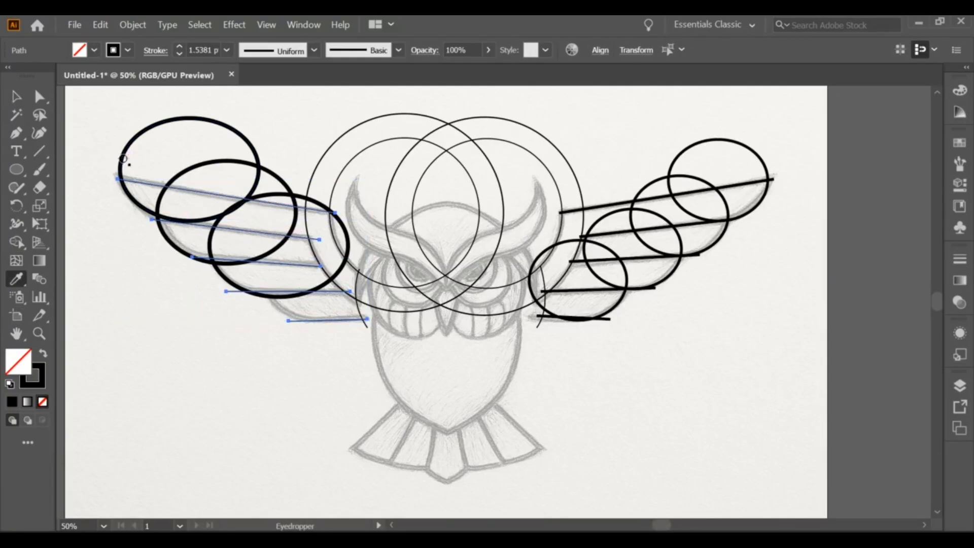
pyautogui.click(123, 159)
pyautogui.click(15, 98)
pyautogui.click(127, 270)
# Enlarge the top left wing ellipse slightly so its outline reaches the wing tip and overlaps the first divider.
pyautogui.moveTo(127, 269); pyautogui.dragTo(215, 265)
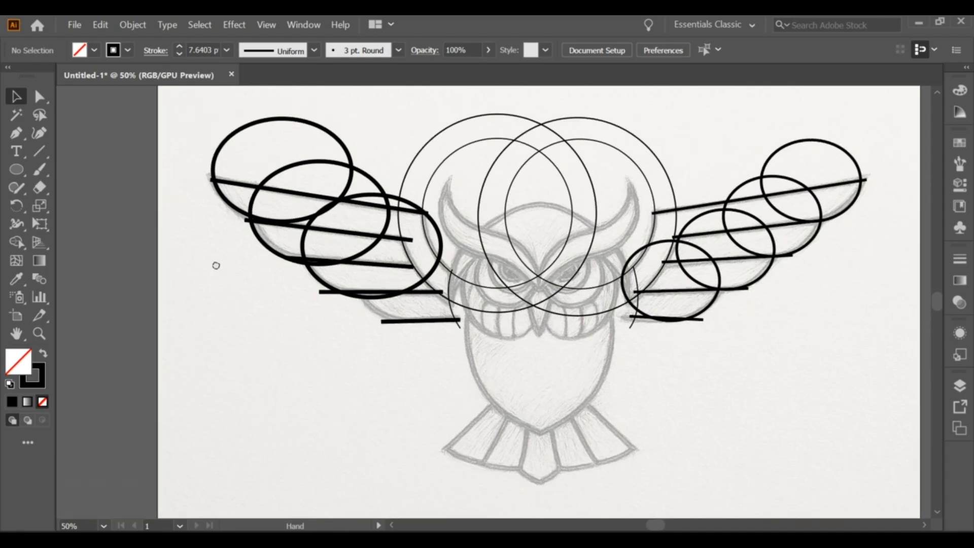
pyautogui.scroll(2, 432, 290)
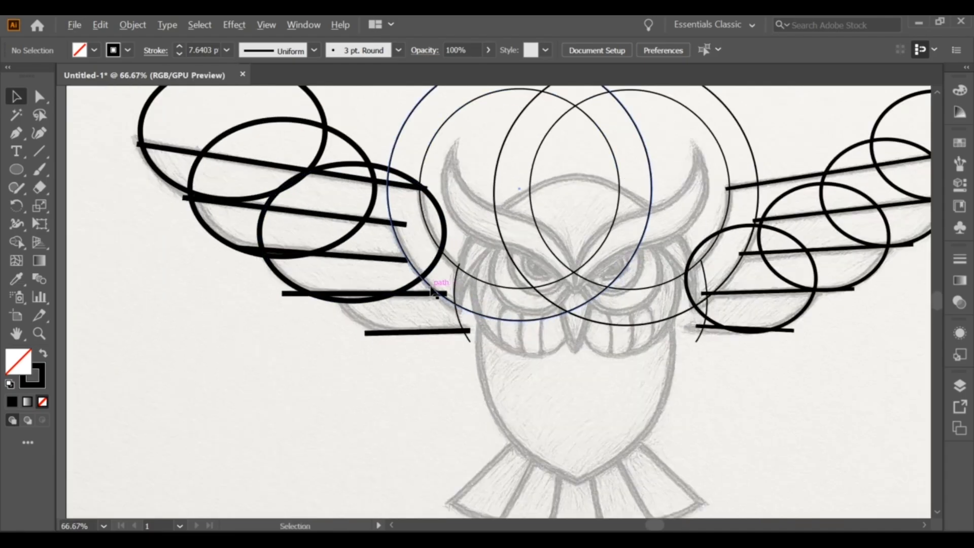
pyautogui.moveTo(277, 203); pyautogui.dragTo(419, 283)
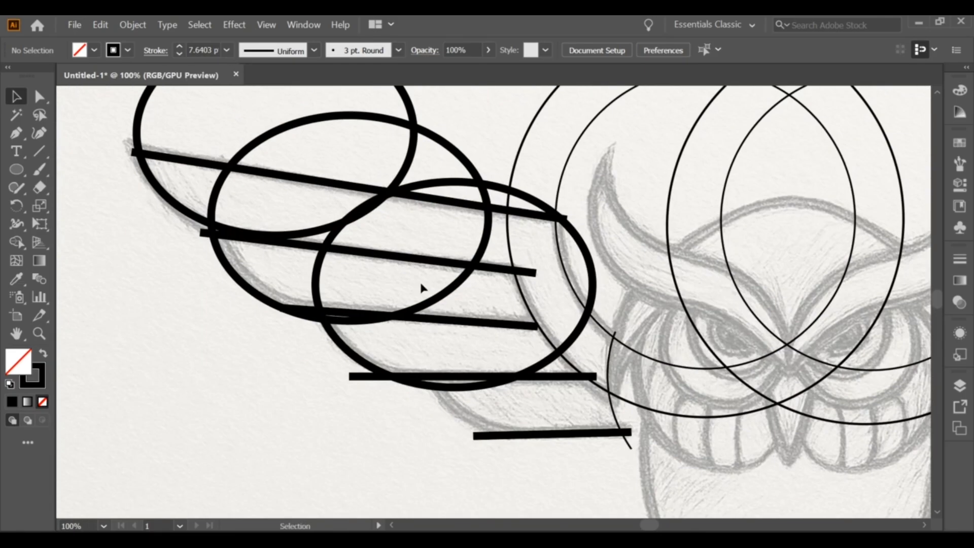
pyautogui.click(216, 232)
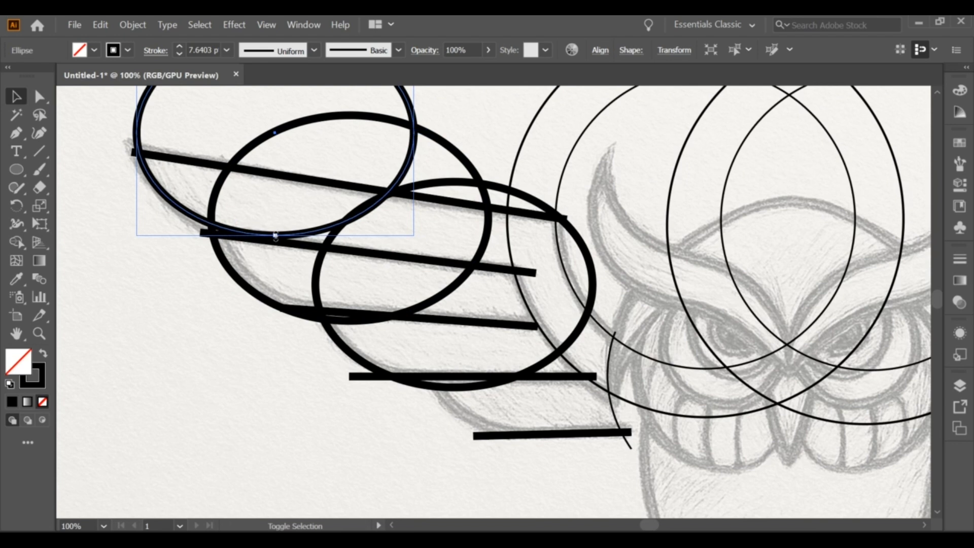
pyautogui.moveTo(276, 236); pyautogui.dragTo(276, 242)
pyautogui.click(218, 294)
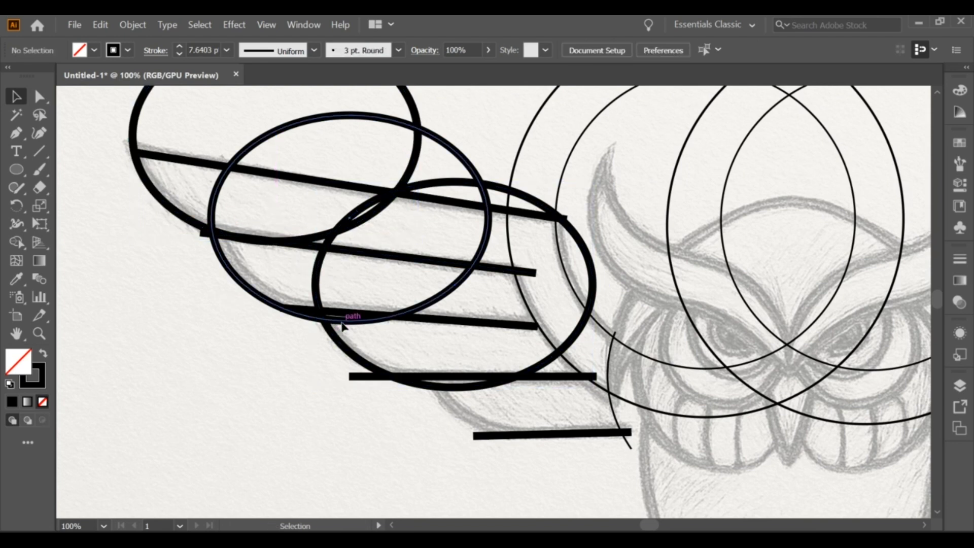
# Resize the second and third left wing ellipses so their lower edges rest on the divider lines beneath them.
pyautogui.click(341, 323)
pyautogui.moveTo(349, 322); pyautogui.dragTo(349, 312)
pyautogui.click(456, 389)
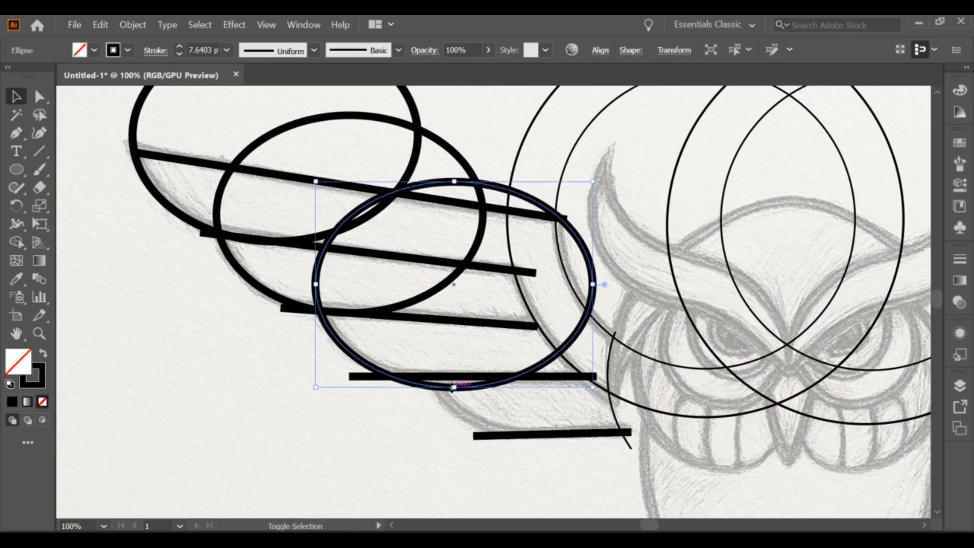
pyautogui.moveTo(453, 388); pyautogui.dragTo(454, 376)
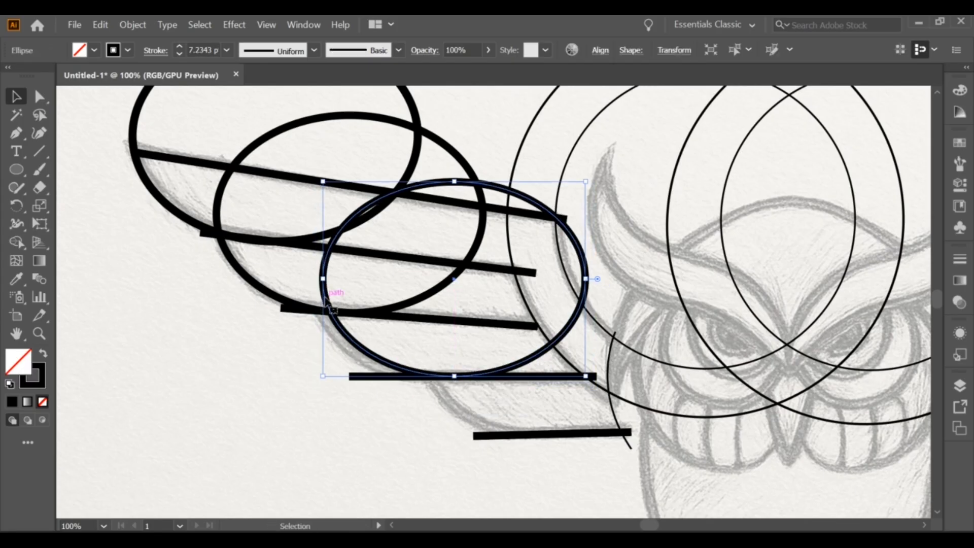
pyautogui.moveTo(324, 279); pyautogui.dragTo(310, 279)
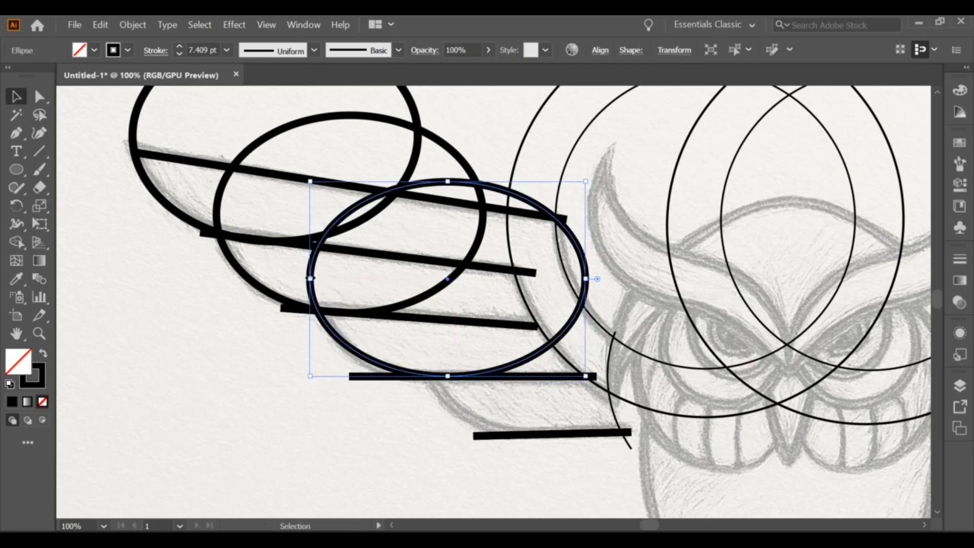
pyautogui.click(354, 388)
# Copy the third left wing ellipse to the lowest feather and fit its lower edge to the bottom divider.
pyautogui.moveTo(392, 369); pyautogui.dragTo(538, 439)
pyautogui.scroll(-1, 505, 440)
pyautogui.moveTo(462, 412)
pyautogui.mouseDown()
pyautogui.moveTo(474, 406)
pyautogui.moveTo(471, 418)
pyautogui.mouseUp()
pyautogui.moveTo(534, 438); pyautogui.dragTo(533, 436)
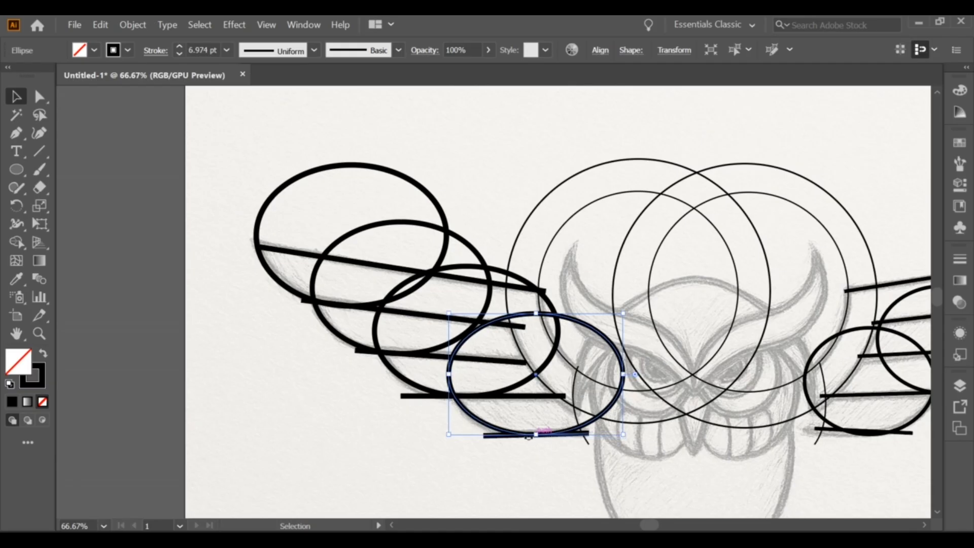
pyautogui.click(509, 449)
pyautogui.click(512, 432)
pyautogui.click(526, 461)
# Select all the artwork and merge the left wing's regions into four solid black feathers with Shape Builder.
pyautogui.scroll(-1, 524, 459)
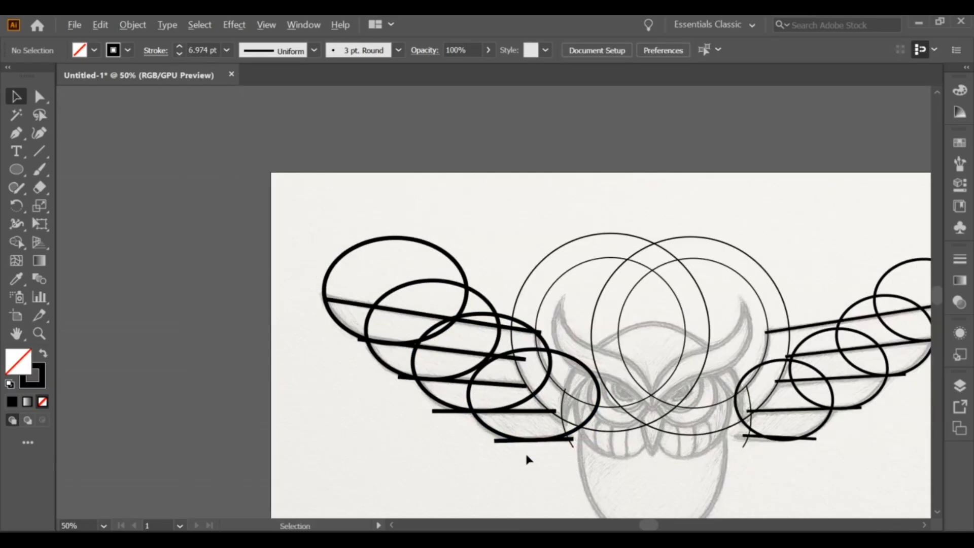
pyautogui.hotkey('ctrl', 'a')
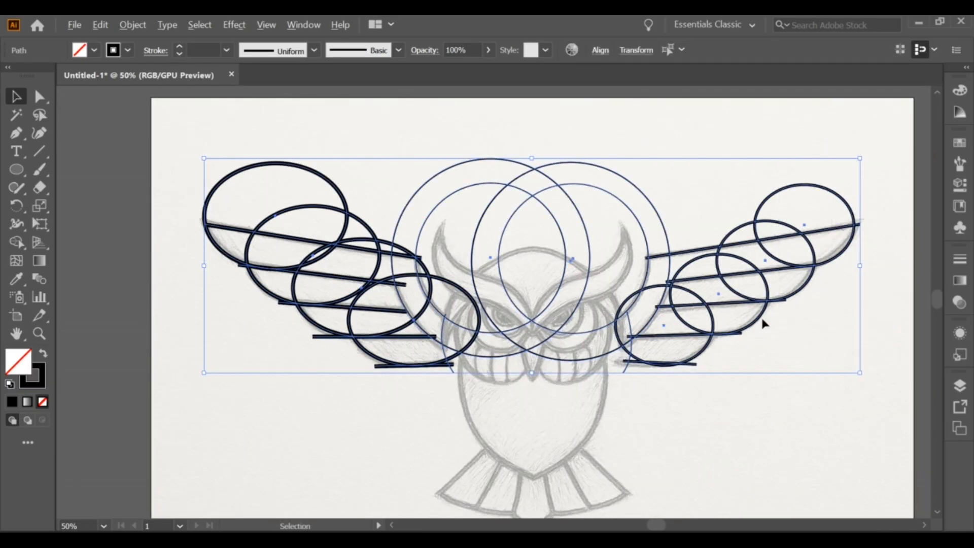
pyautogui.scroll(1, 734, 306)
pyautogui.hscroll(-4, 733, 306)
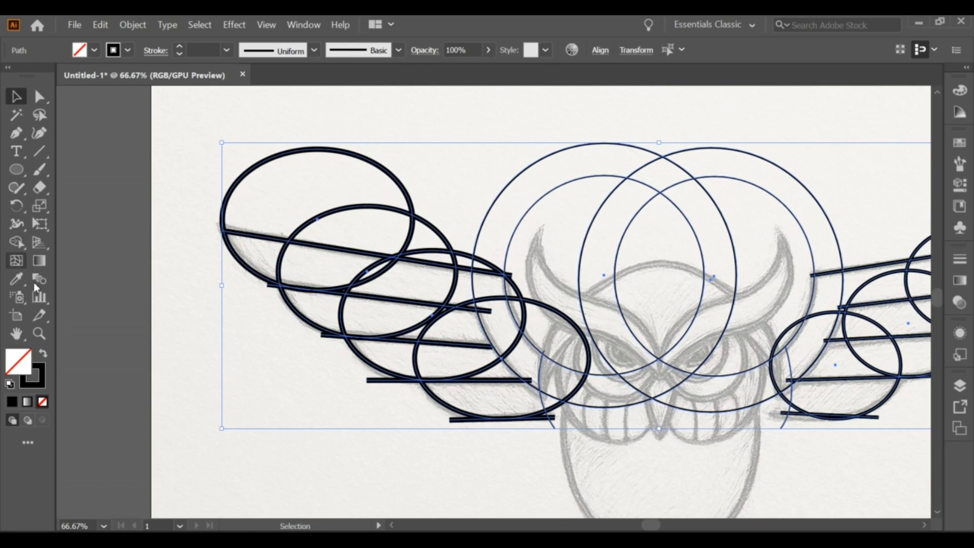
pyautogui.hotkey('shift', 'm')
pyautogui.click(43, 357)
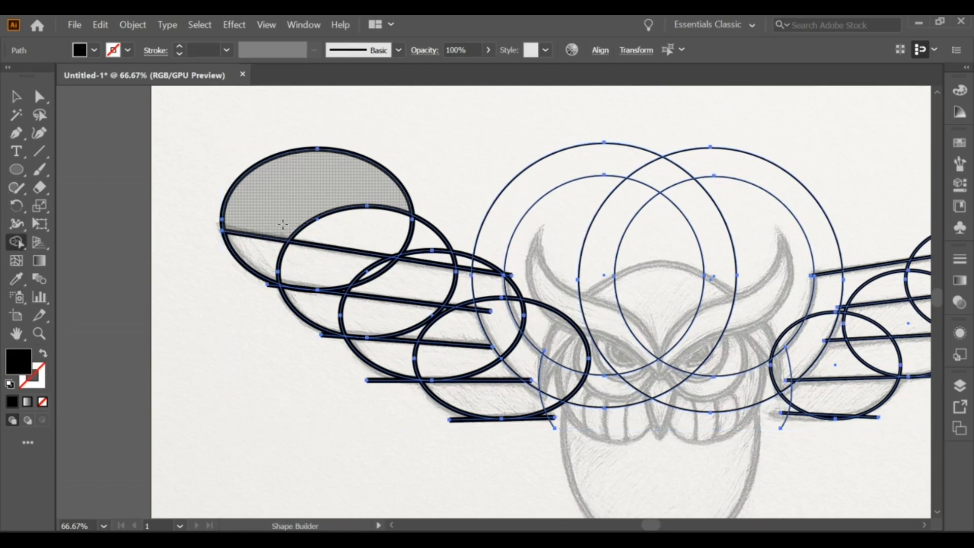
pyautogui.moveTo(241, 244)
pyautogui.mouseDown()
pyautogui.moveTo(271, 259)
pyautogui.moveTo(481, 282)
pyautogui.moveTo(492, 321)
pyautogui.moveTo(528, 355)
pyautogui.moveTo(538, 384)
pyautogui.mouseUp()
pyautogui.hotkey('ctrl', 'z')
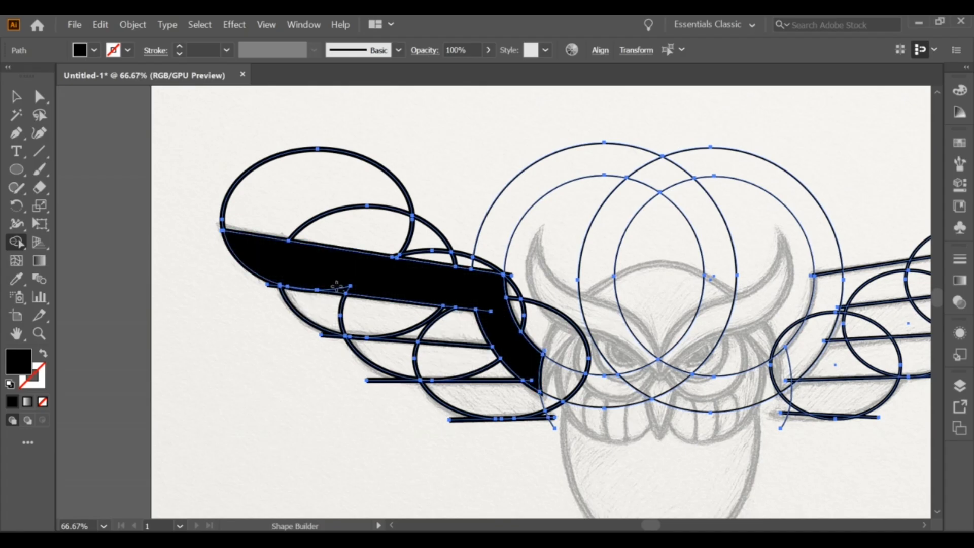
pyautogui.moveTo(302, 304); pyautogui.dragTo(477, 334)
pyautogui.moveTo(382, 360); pyautogui.dragTo(474, 358)
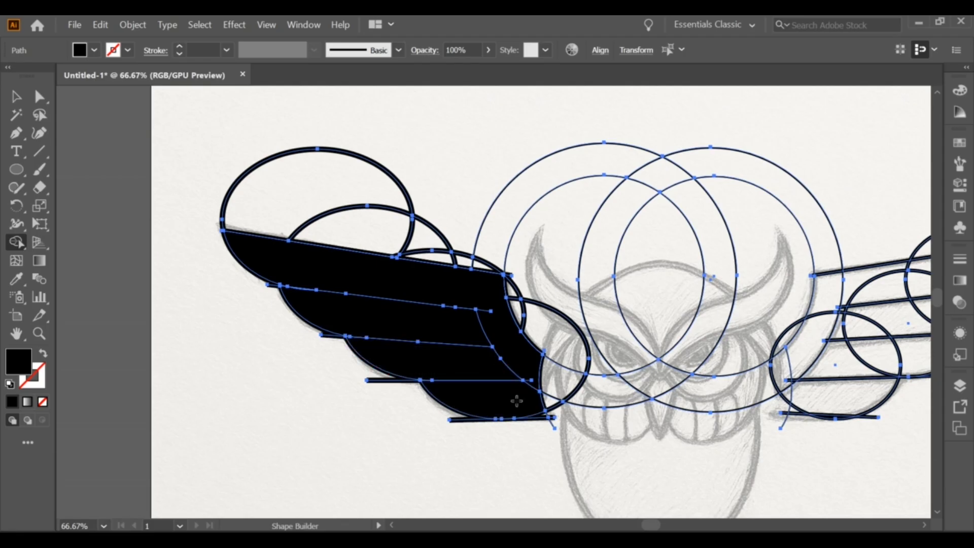
# Merge the right wing's upper three feathers and inner band into solid black shapes with Shape Builder.
pyautogui.scroll(-1, 514, 397)
pyautogui.press('space')
pyautogui.moveTo(844, 299); pyautogui.dragTo(708, 265)
pyautogui.scroll(2, 711, 265)
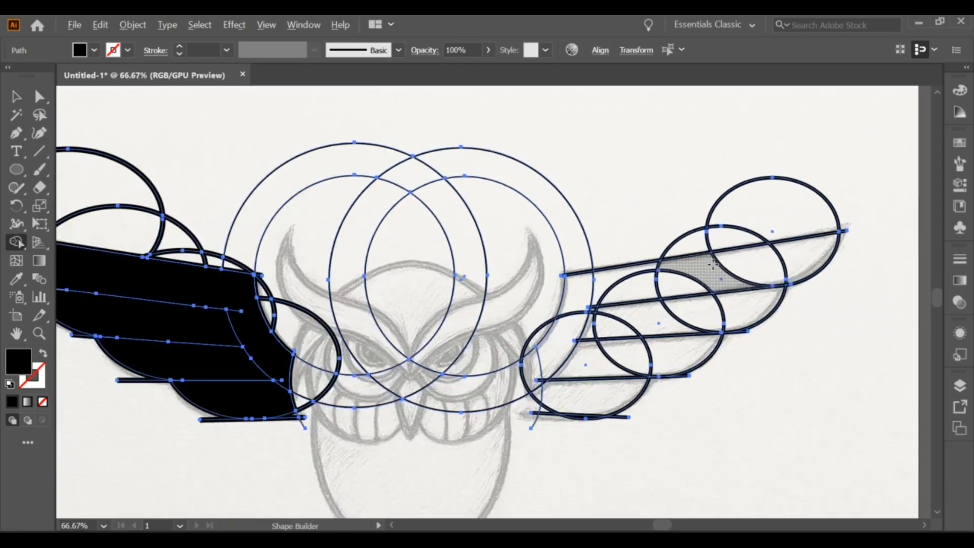
pyautogui.moveTo(829, 245)
pyautogui.mouseDown()
pyautogui.moveTo(687, 278)
pyautogui.moveTo(519, 295)
pyautogui.mouseUp()
pyautogui.moveTo(533, 329)
pyautogui.mouseDown()
pyautogui.moveTo(494, 360)
pyautogui.moveTo(613, 340)
pyautogui.moveTo(741, 331)
pyautogui.mouseUp()
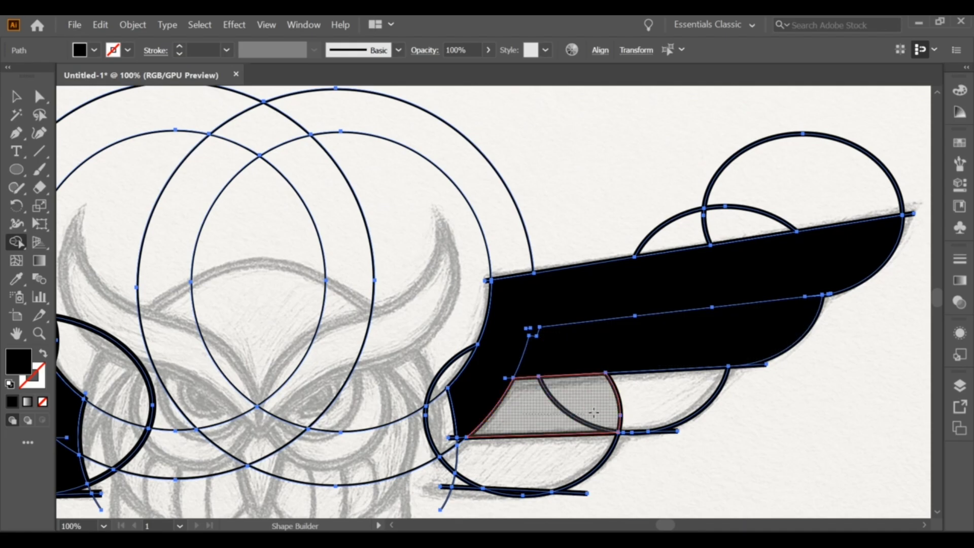
pyautogui.click(628, 407)
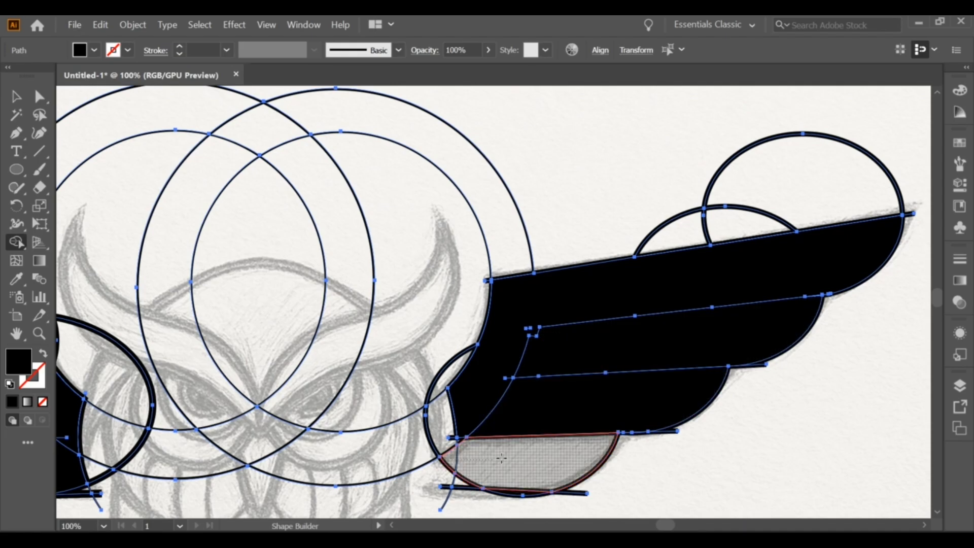
# Fill the right wing's lowest feather with Shape Builder, undoing the overshoot and ending the shape at the inner arc.
pyautogui.scroll(-1, 526, 459)
pyautogui.moveTo(527, 460); pyautogui.dragTo(560, 375)
pyautogui.scroll(2, 535, 391)
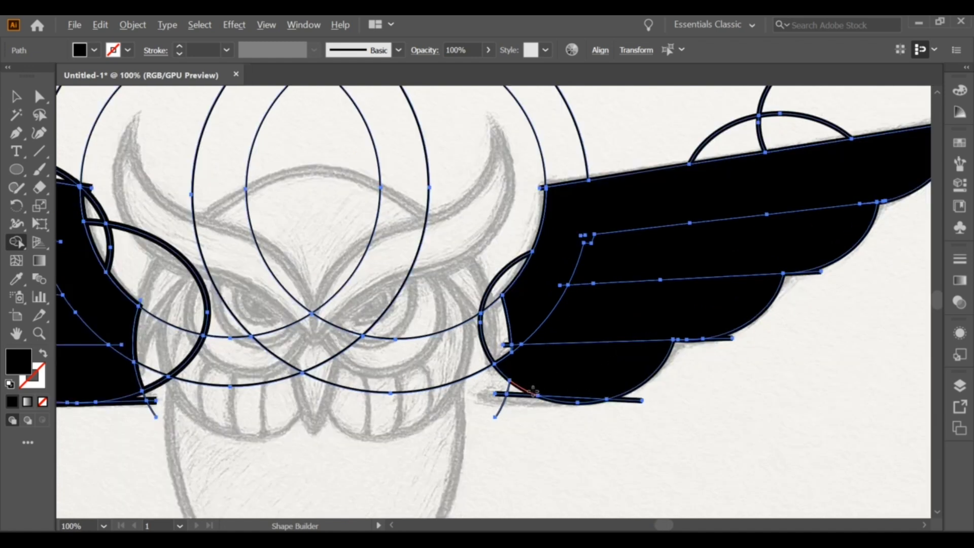
pyautogui.hotkey('ctrl', 'z')
pyautogui.click(520, 355)
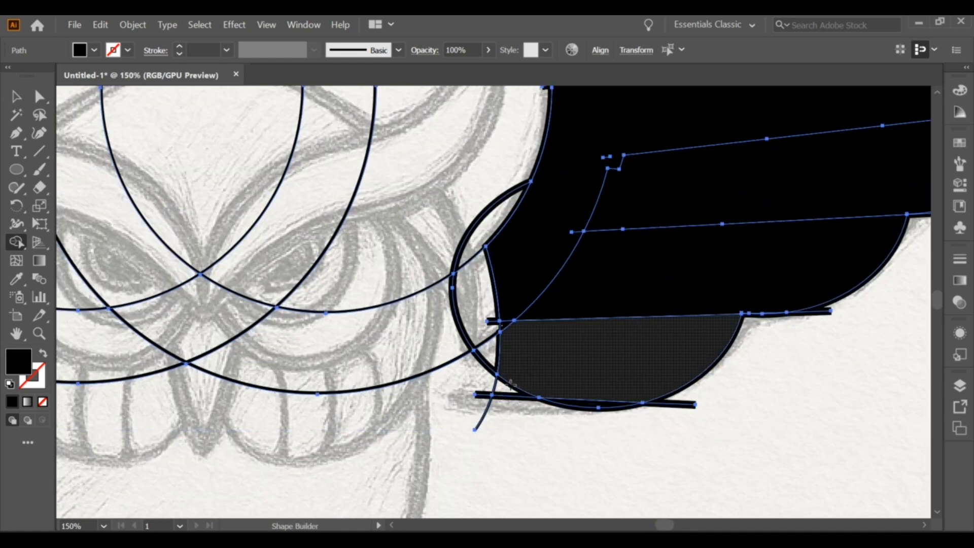
pyautogui.scroll(-2, 535, 372)
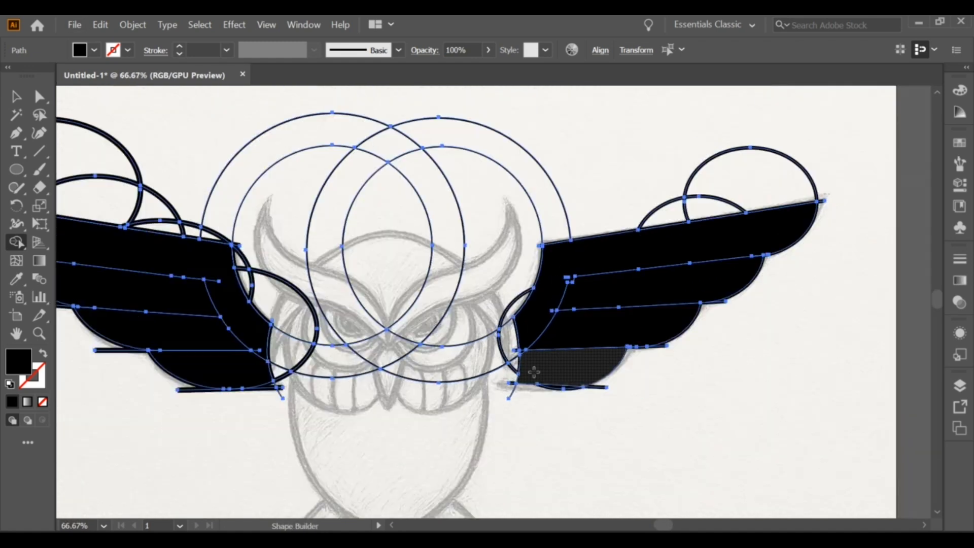
pyautogui.scroll(-2, 534, 372)
pyautogui.scroll(2, 559, 348)
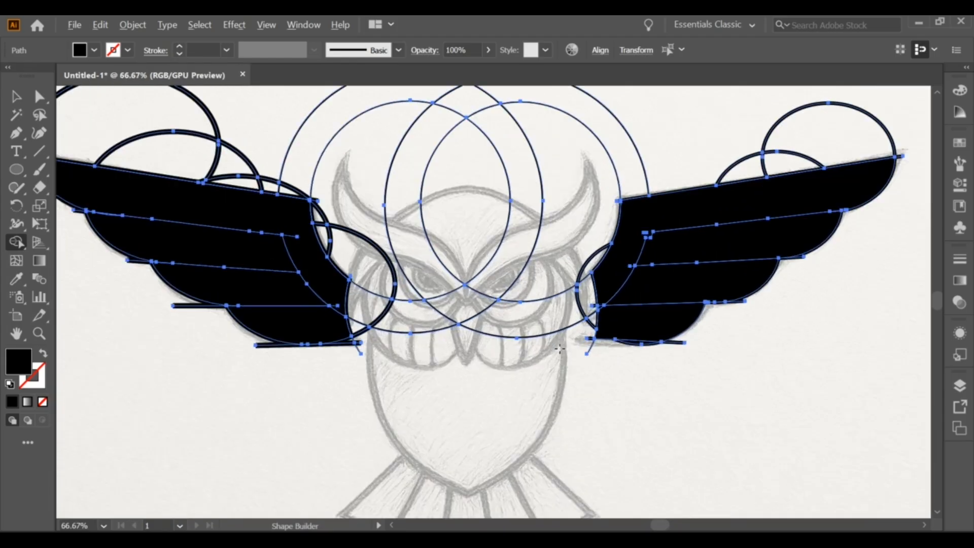
pyautogui.scroll(-1, 559, 348)
# Deselect the artwork and delete the three leftover ellipse pieces above the left wing's top edge.
pyautogui.press('v')
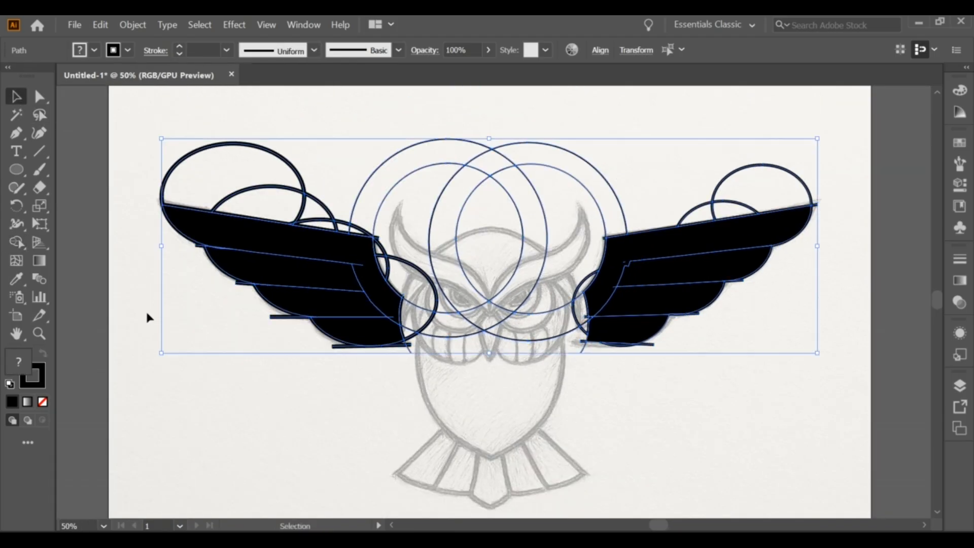
pyautogui.click(152, 317)
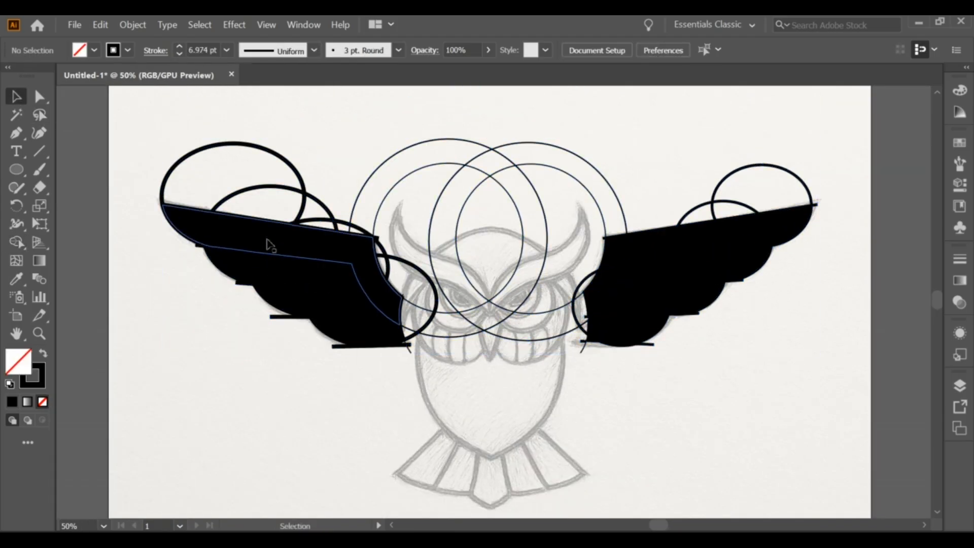
pyautogui.click(297, 172)
pyautogui.press('Delete')
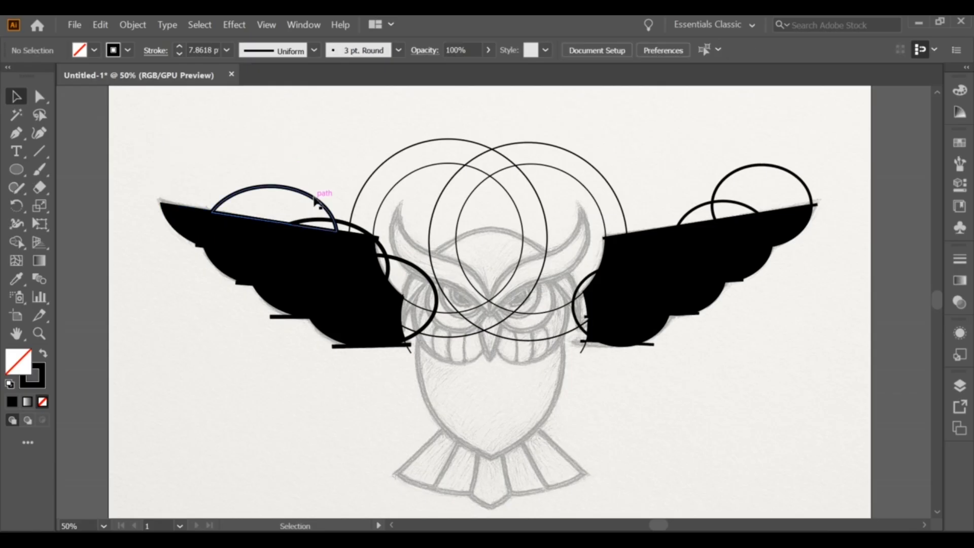
pyautogui.click(319, 198)
pyautogui.press('Delete')
pyautogui.click(355, 232)
pyautogui.press('Delete')
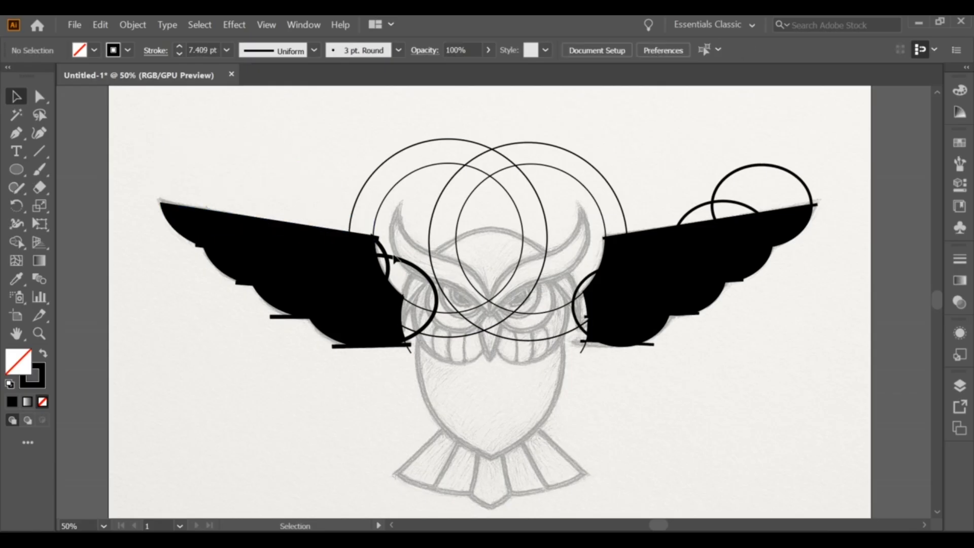
# Delete the leftover ellipse pieces between the left wing's inner edge and the owl's head.
pyautogui.click(388, 259)
pyautogui.press('Delete')
pyautogui.click(388, 255)
pyautogui.press('Delete')
# Delete the inner and outer construction circles that shaped the left wing's inner edge.
pyautogui.click(383, 200)
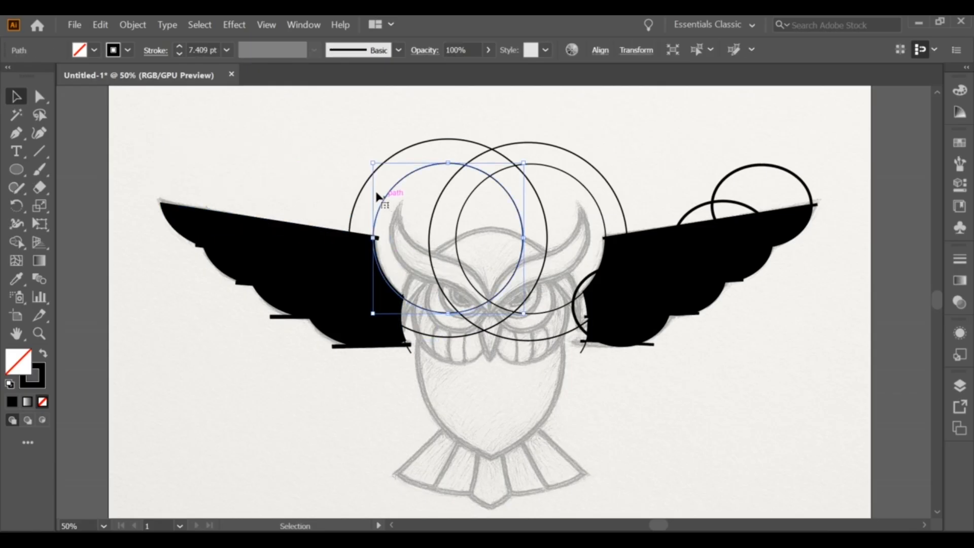
pyautogui.press('Delete')
pyautogui.click(365, 183)
pyautogui.press('Delete')
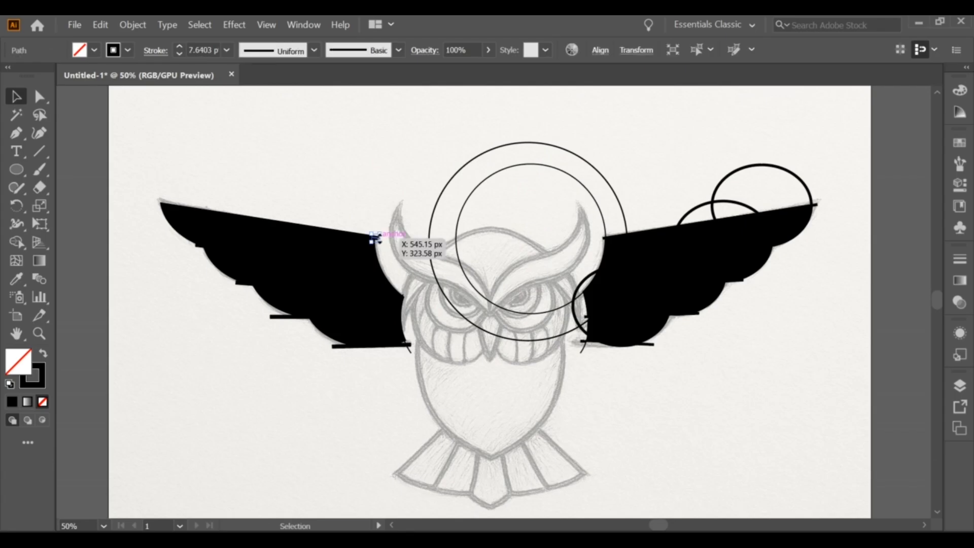
# Delete the inner and outer construction circles over the owl's head that shaped the right wing's inner edge.
pyautogui.click(432, 252)
pyautogui.press('Delete')
pyautogui.click(463, 246)
pyautogui.press('Delete')
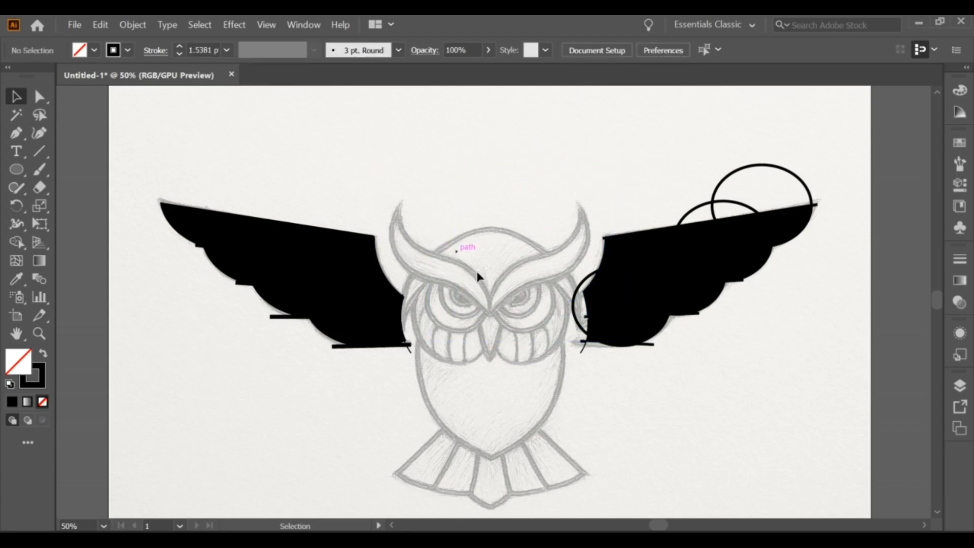
# Delete the leftover line stubs along the left wing's scalloped lower edge.
pyautogui.click(399, 348)
pyautogui.press('Delete')
pyautogui.click(337, 346)
pyautogui.press('Delete')
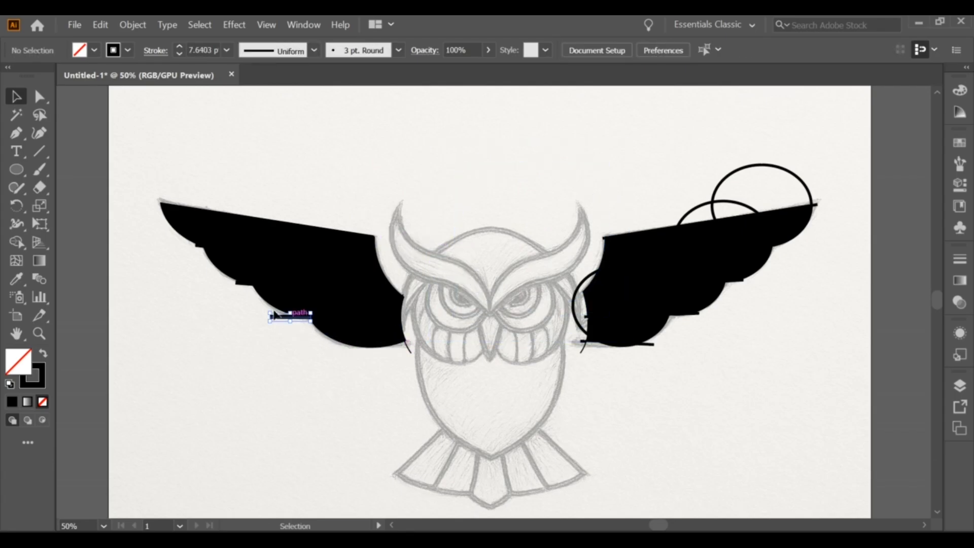
pyautogui.click(285, 317)
pyautogui.press('Delete')
pyautogui.click(239, 282)
pyautogui.press('Delete')
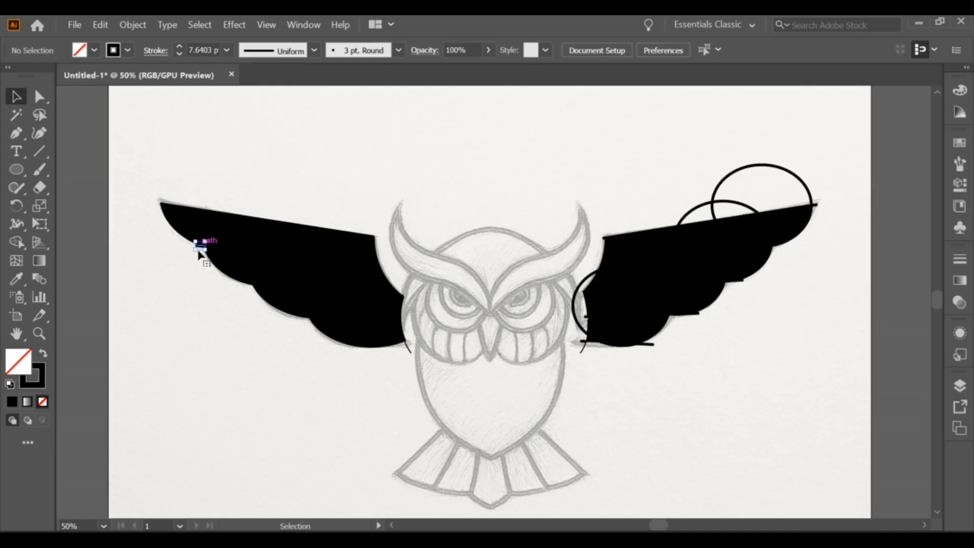
pyautogui.press('Delete')
# Delete the leftover ellipse pieces beside the right wing's inner edge and above its top edge.
pyautogui.click(574, 320)
pyautogui.press('Delete')
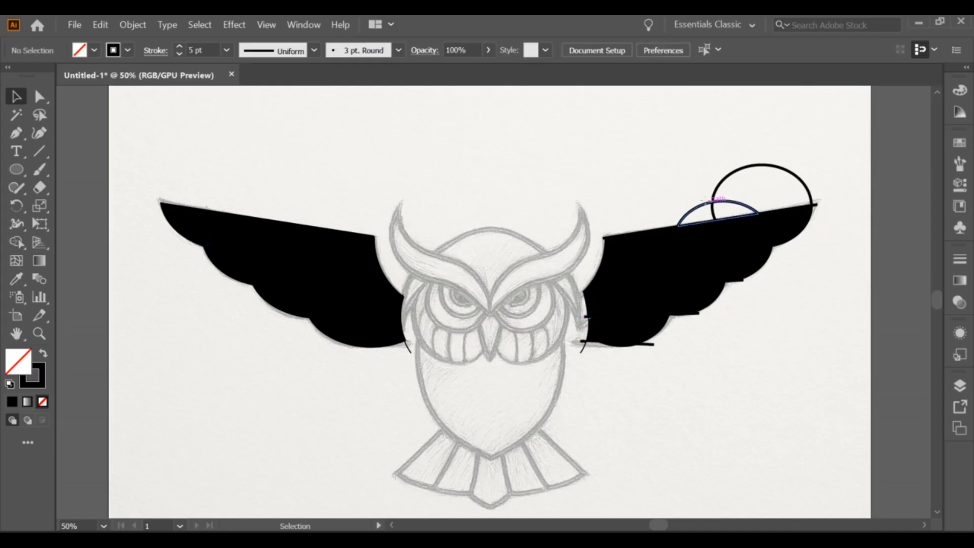
pyautogui.click(709, 203)
pyautogui.press('Delete')
pyautogui.click(714, 194)
pyautogui.press('Delete')
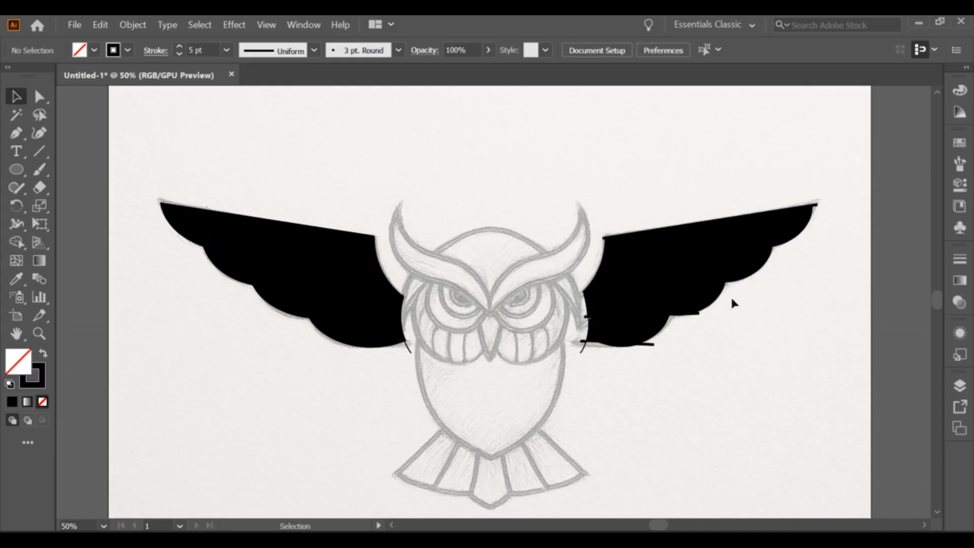
# Delete the leftover line and arc pieces below the right wing's lowest feather.
pyautogui.click(653, 347)
pyautogui.press('Delete')
pyautogui.click(583, 350)
pyautogui.press('Delete')
pyautogui.click(640, 346)
pyautogui.press('Delete')
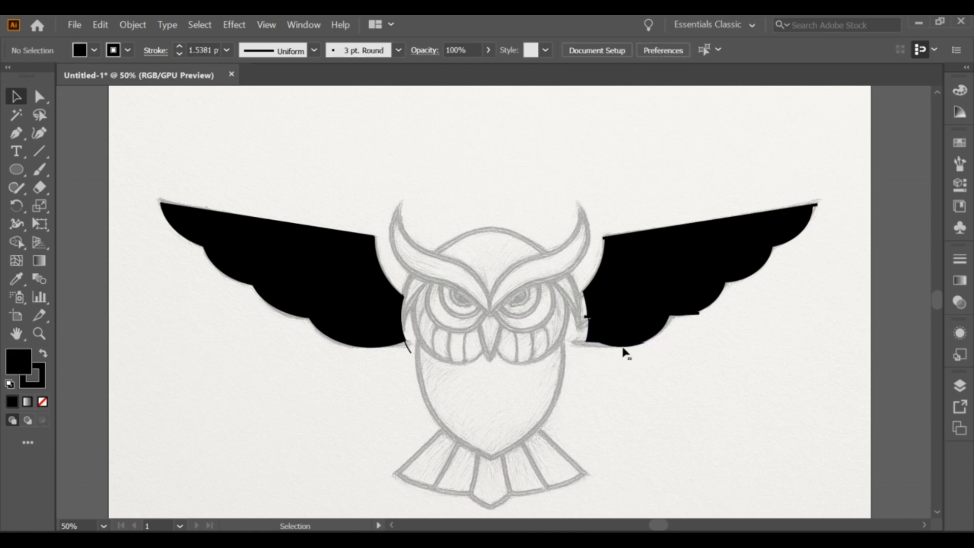
# Try deleting another piece at the right wing's lowest feather and undo the recent deletions.
pyautogui.click(623, 347)
pyautogui.press('Delete')
pyautogui.click(639, 345)
pyautogui.click(663, 354)
pyautogui.hotkey('ctrl', 'z')
pyautogui.hotkey('ctrl', 'z')
pyautogui.hotkey('ctrl', 'z')
pyautogui.hotkey('ctrl', 'z')
pyautogui.hotkey('ctrl', 'z')
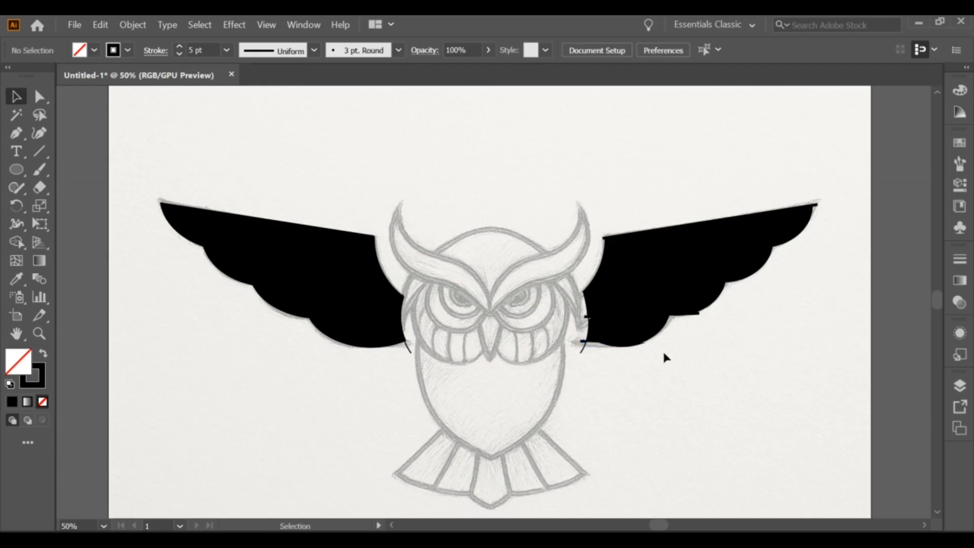
pyautogui.hotkey('ctrl', 'shift', 'z')
pyautogui.hotkey('ctrl', 'shift', 'z')
pyautogui.click(663, 362)
# Delete the remaining line stubs at the outer ends of the right wing's two lowest feathers.
pyautogui.click(647, 345)
pyautogui.press('Delete')
pyautogui.click(699, 313)
pyautogui.press('Delete')
# Select the right wing's feather shapes and remove their stroke.
pyautogui.moveTo(583, 207); pyautogui.dragTo(741, 340)
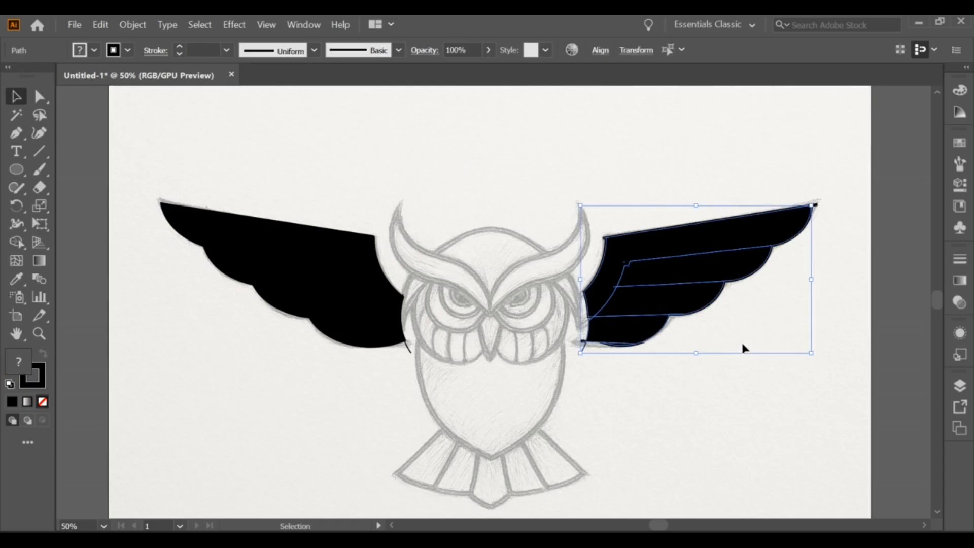
pyautogui.click(643, 175)
pyautogui.moveTo(645, 182); pyautogui.dragTo(620, 358)
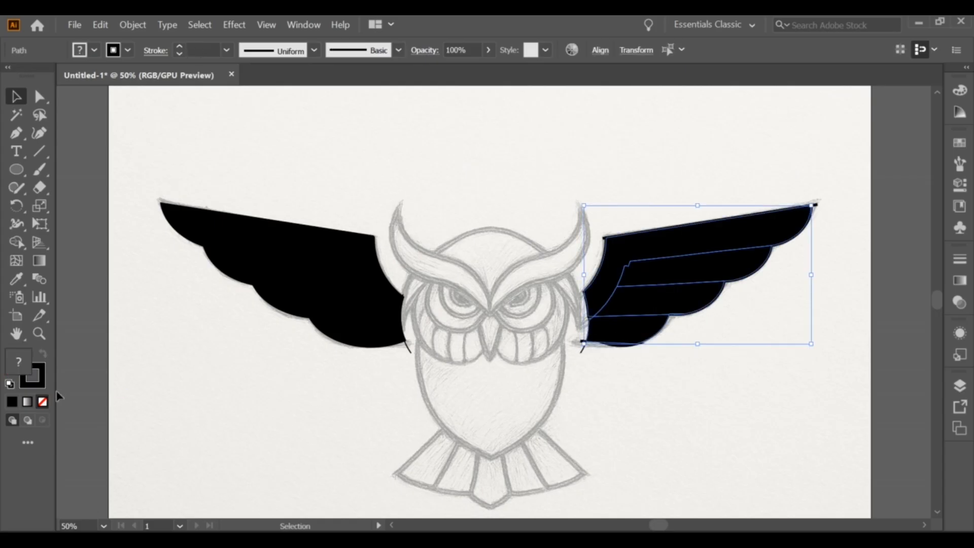
pyautogui.click(42, 403)
pyautogui.click(216, 426)
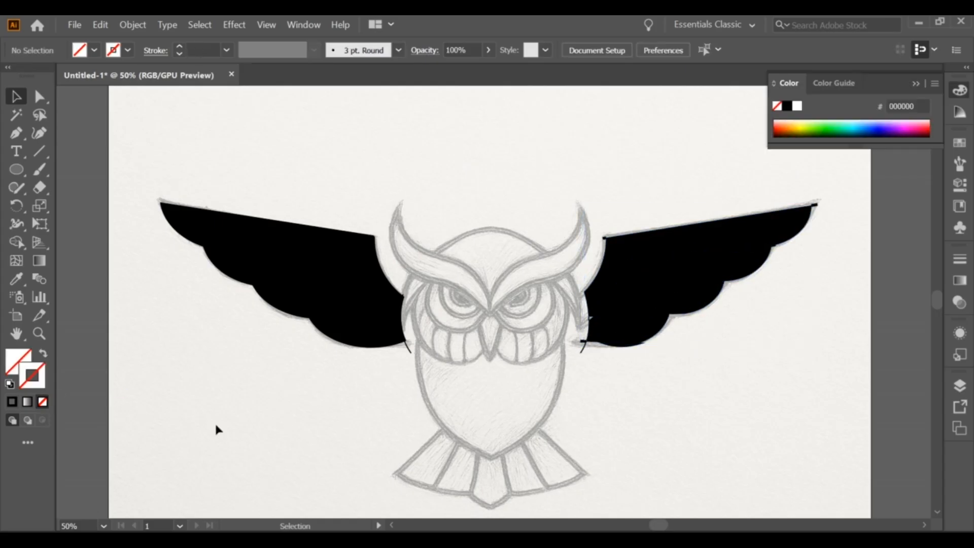
# Delete the leftover line and arc fragments at the right wing's inner edge, upper inner corner and outer tip.
pyautogui.click(582, 343)
pyautogui.press('Delete')
pyautogui.click(583, 342)
pyautogui.press('Delete')
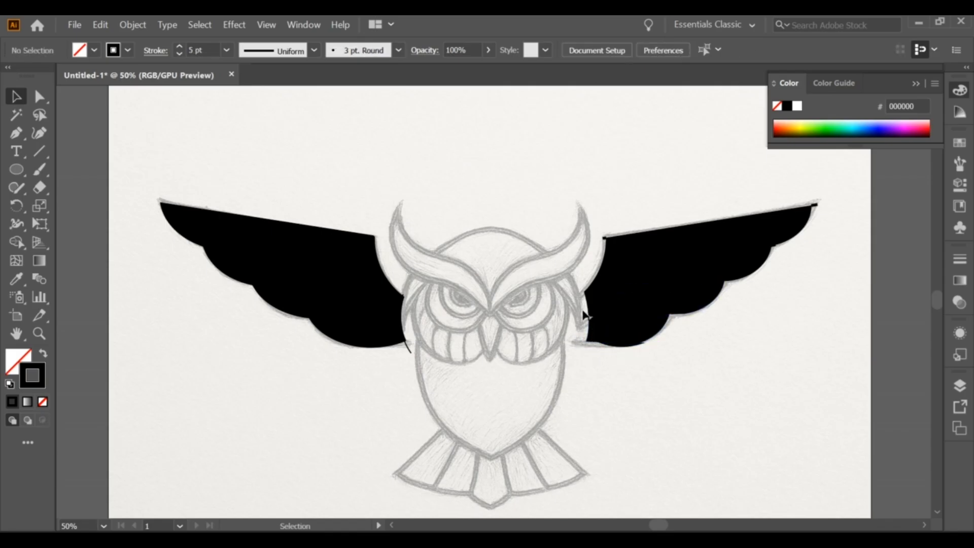
pyautogui.moveTo(598, 229); pyautogui.dragTo(618, 243)
pyautogui.press('Delete')
pyautogui.moveTo(810, 201); pyautogui.dragTo(817, 211)
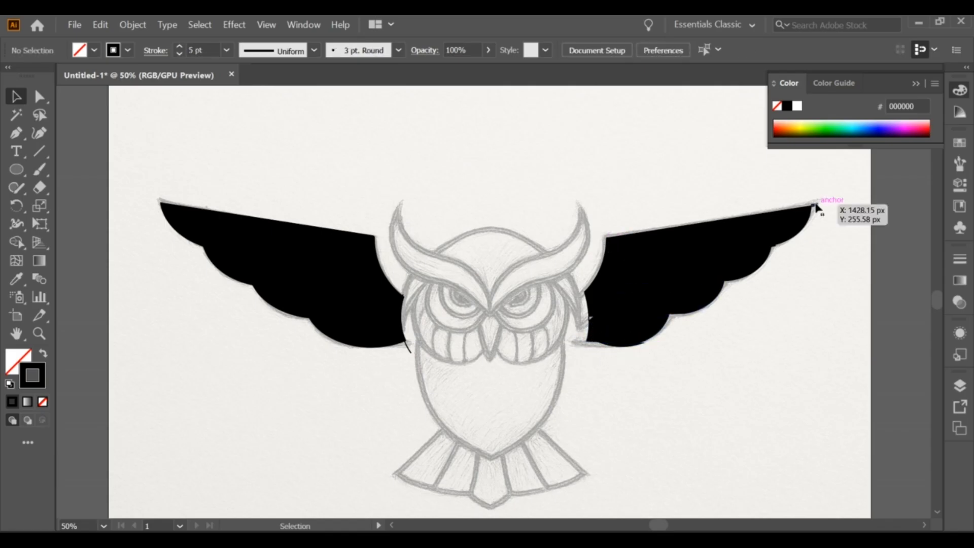
pyautogui.press('Delete')
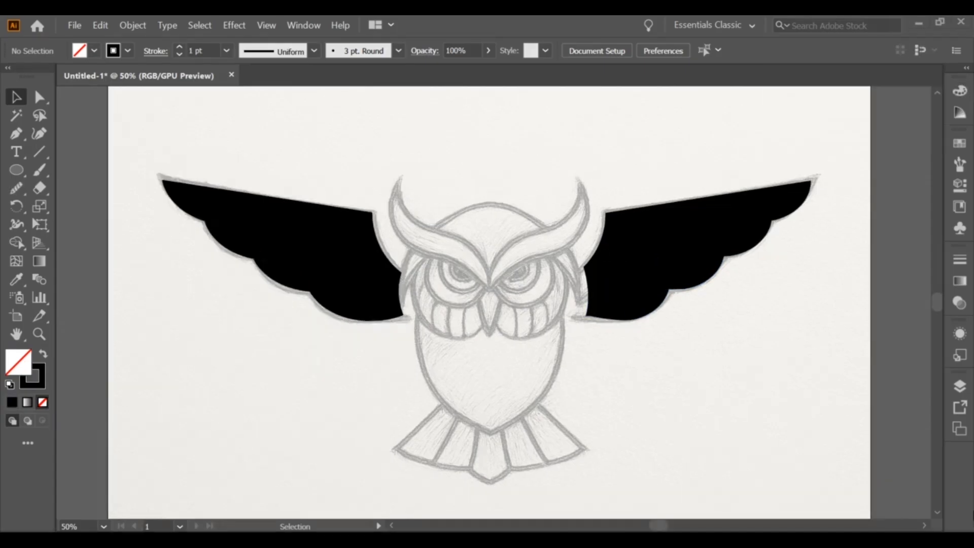
# Draw a circle fitted to the left outline of the owl's body and duplicate it to follow the right outline.
pyautogui.press('l')
pyautogui.moveTo(509, 317); pyautogui.dragTo(615, 424)
pyautogui.press('v')
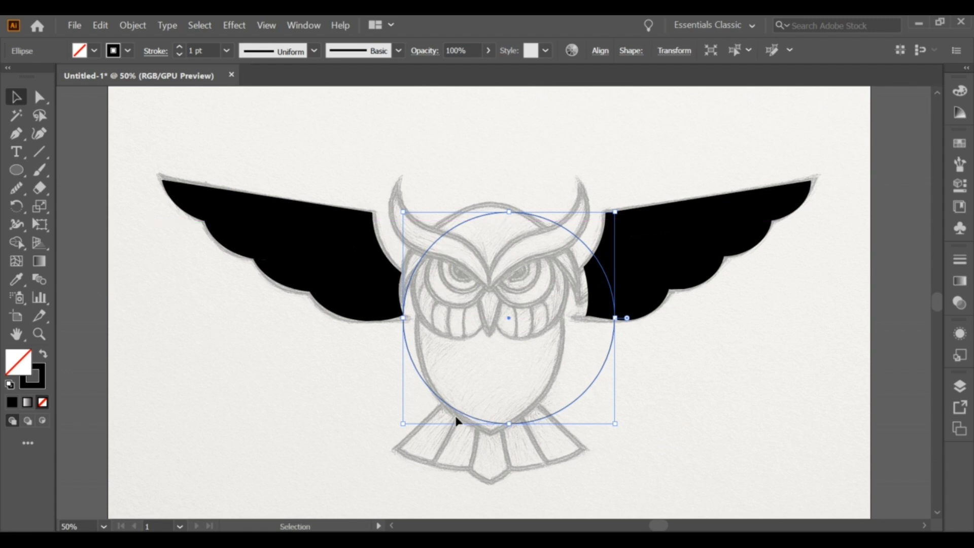
pyautogui.moveTo(459, 405); pyautogui.dragTo(472, 419)
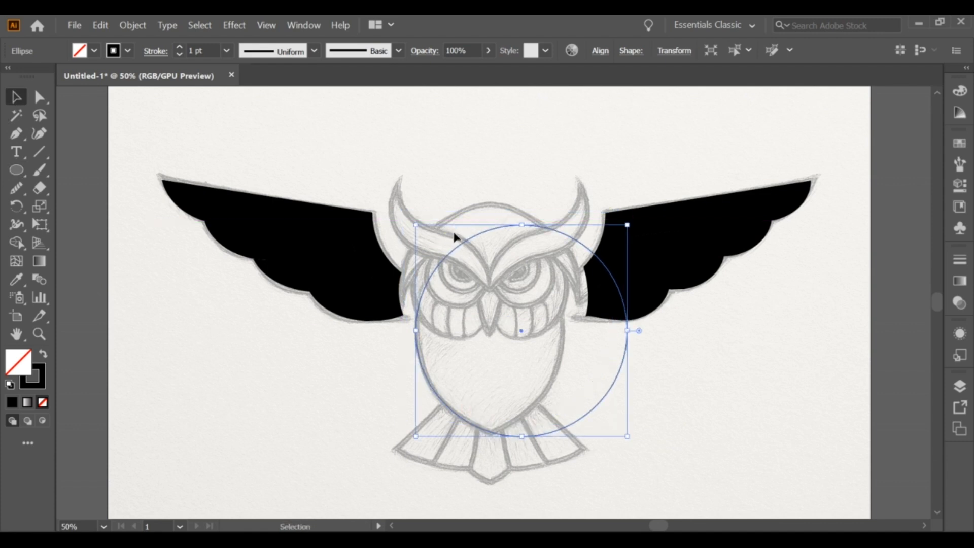
pyautogui.moveTo(522, 225); pyautogui.dragTo(521, 196)
pyautogui.moveTo(407, 357); pyautogui.dragTo(419, 362)
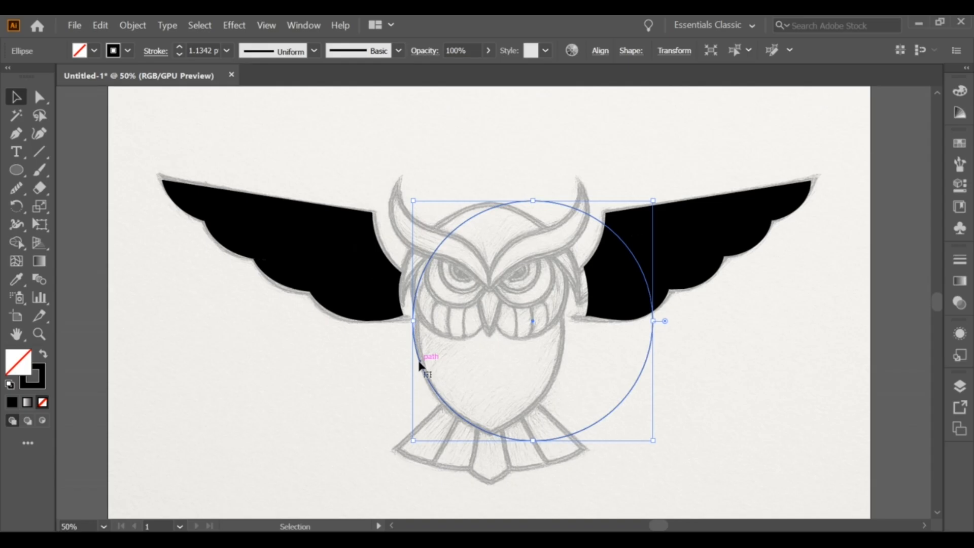
pyautogui.doubleClick(449, 235)
pyautogui.doubleClick(464, 412)
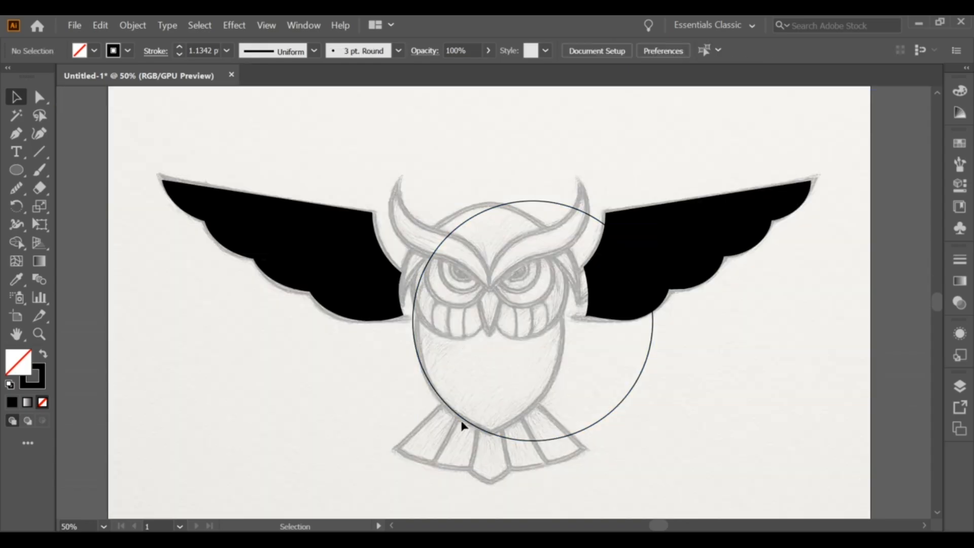
pyautogui.moveTo(636, 388); pyautogui.dragTo(548, 393)
pyautogui.click(662, 426)
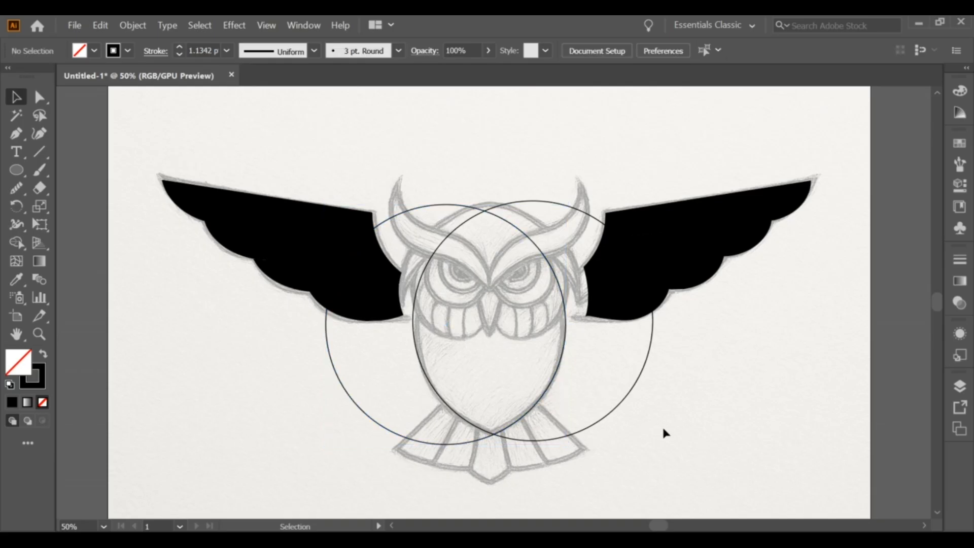
# Duplicate both body circles downward and shift the copies inward to follow the lower edge of the tail feathers.
pyautogui.scroll(1, 576, 457)
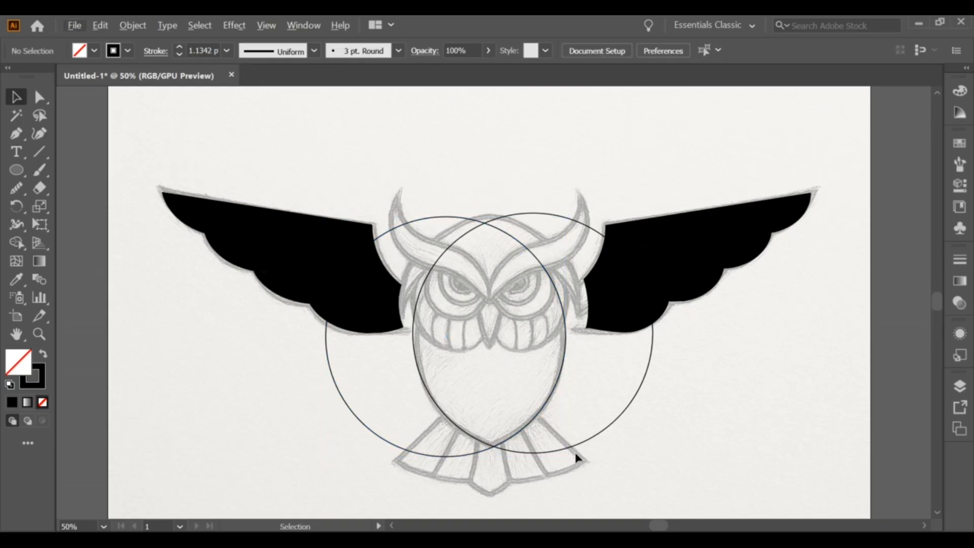
pyautogui.moveTo(577, 456); pyautogui.dragTo(554, 363)
pyautogui.moveTo(492, 349); pyautogui.dragTo(472, 382)
pyautogui.click(518, 444)
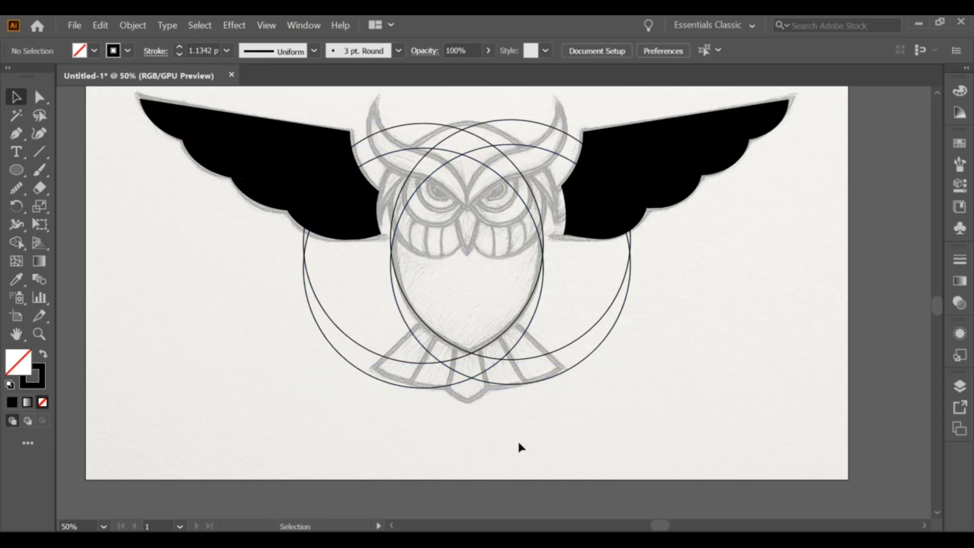
pyautogui.moveTo(395, 373); pyautogui.dragTo(419, 374)
pyautogui.moveTo(566, 369); pyautogui.dragTo(547, 372)
pyautogui.click(639, 374)
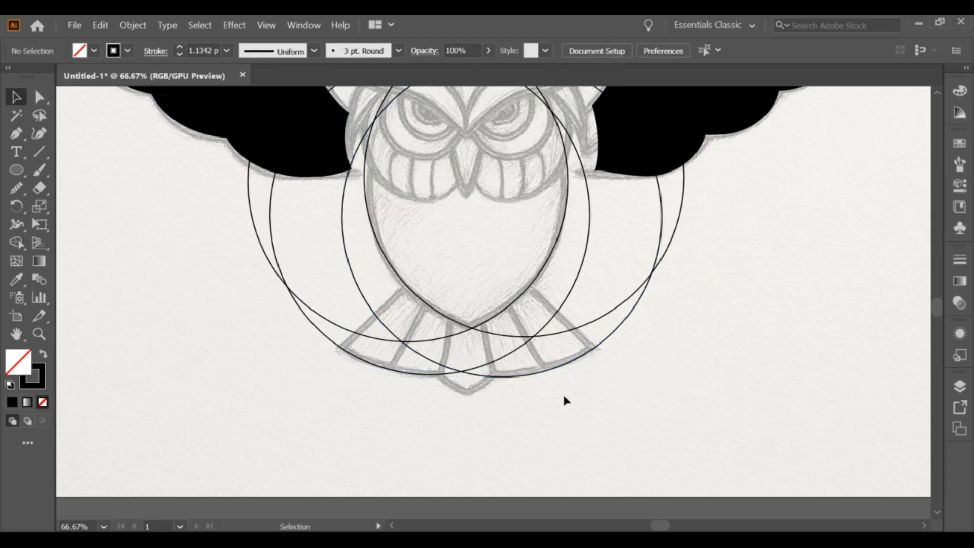
# Draw six straight lines along the sketched edges of the tail feathers, crossing the body and tail arcs.
pyautogui.press('p')
pyautogui.moveTo(525, 284)
pyautogui.mouseDown()
pyautogui.moveTo(589, 332)
pyautogui.moveTo(622, 376)
pyautogui.mouseUp()
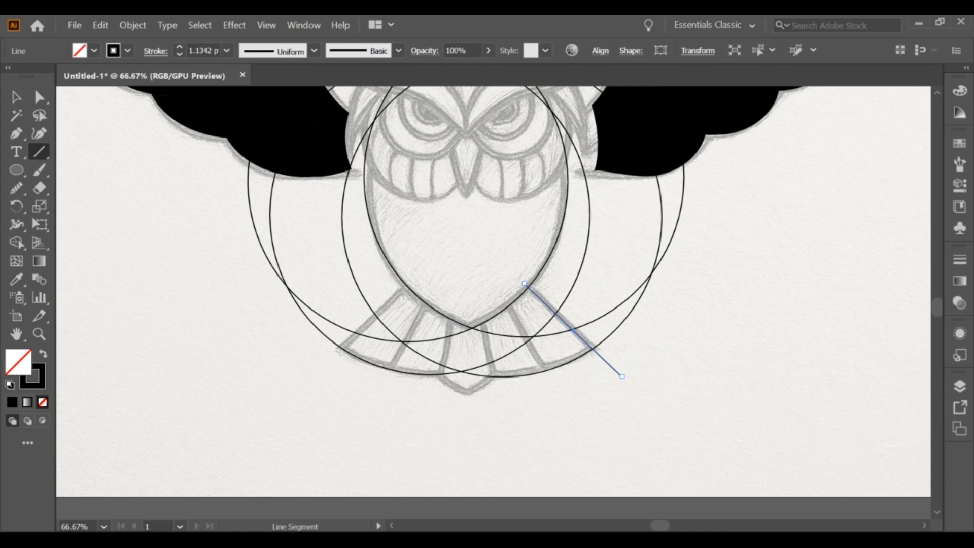
pyautogui.moveTo(506, 298); pyautogui.dragTo(561, 402)
pyautogui.moveTo(481, 310); pyautogui.dragTo(500, 408)
pyautogui.moveTo(440, 401); pyautogui.dragTo(439, 402)
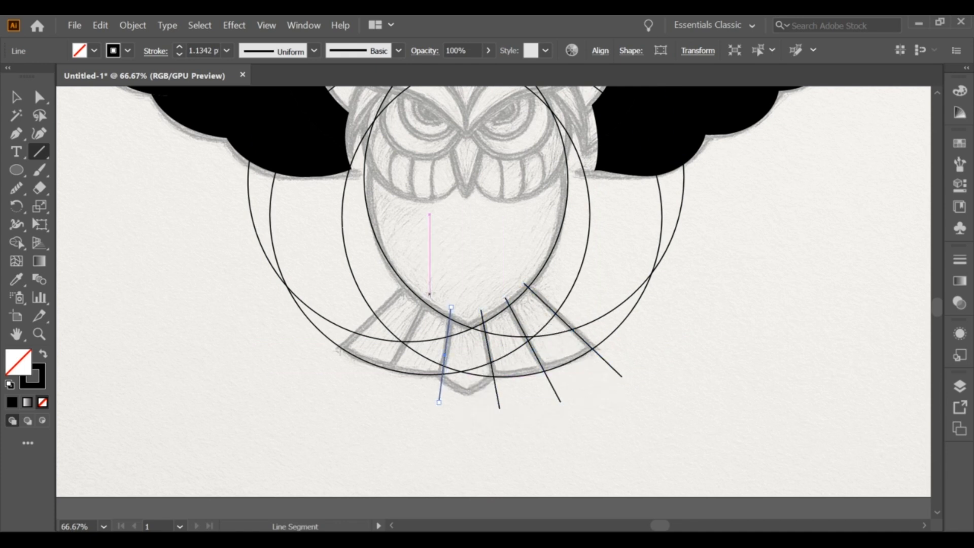
pyautogui.moveTo(430, 294); pyautogui.dragTo(329, 359)
pyautogui.press('v')
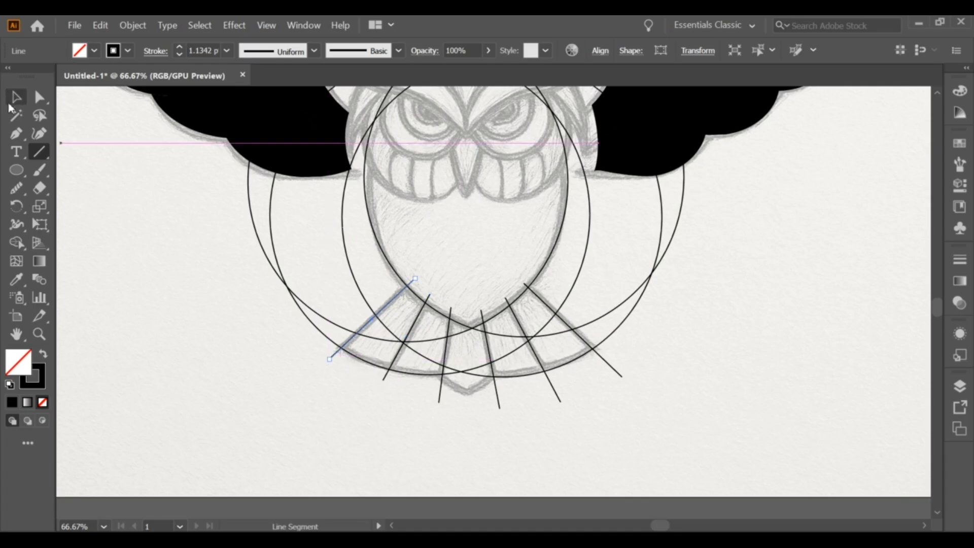
pyautogui.click(158, 206)
# Fine-tune the position and size of the circle that follows the body's left outline.
pyautogui.scroll(-1, 392, 292)
pyautogui.scroll(2, 254, 290)
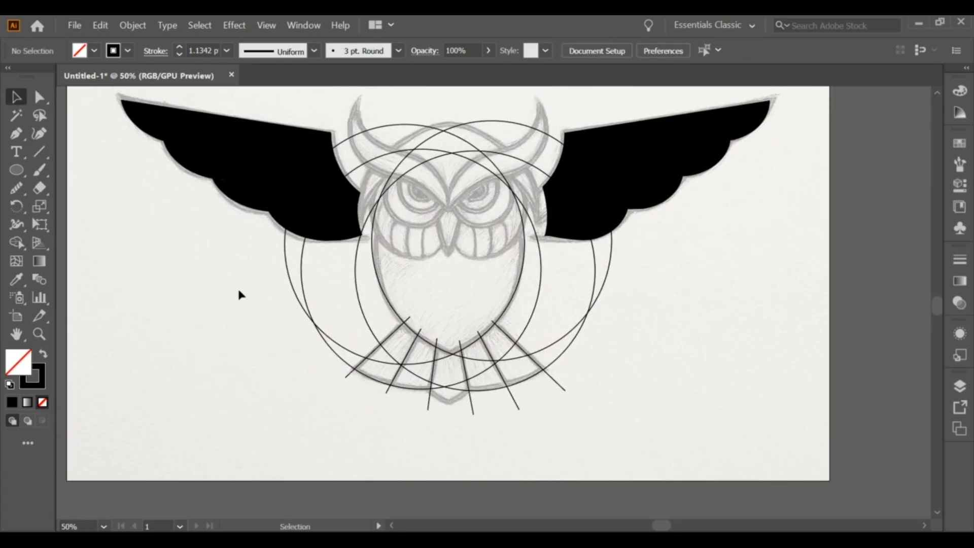
pyautogui.moveTo(583, 424); pyautogui.dragTo(581, 422)
pyautogui.hotkey('ctrl', 'shift', 'a')
pyautogui.press('l')
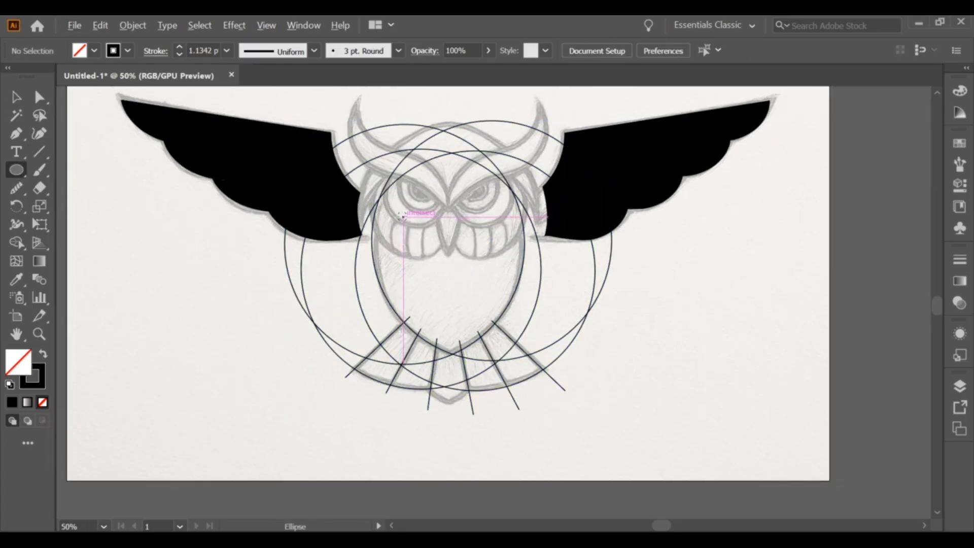
pyautogui.scroll(1, 403, 219)
pyautogui.press('v')
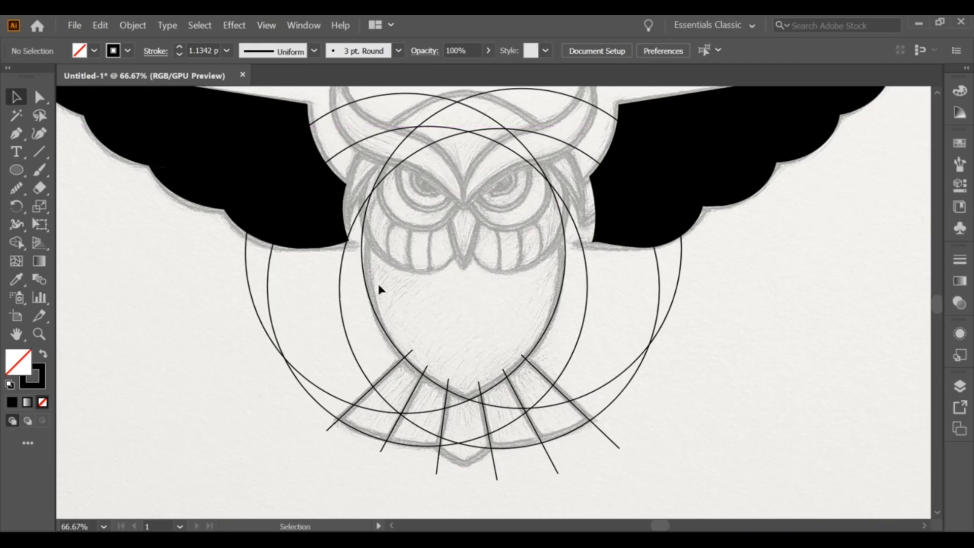
pyautogui.click(365, 246)
pyautogui.moveTo(362, 248); pyautogui.dragTo(364, 248)
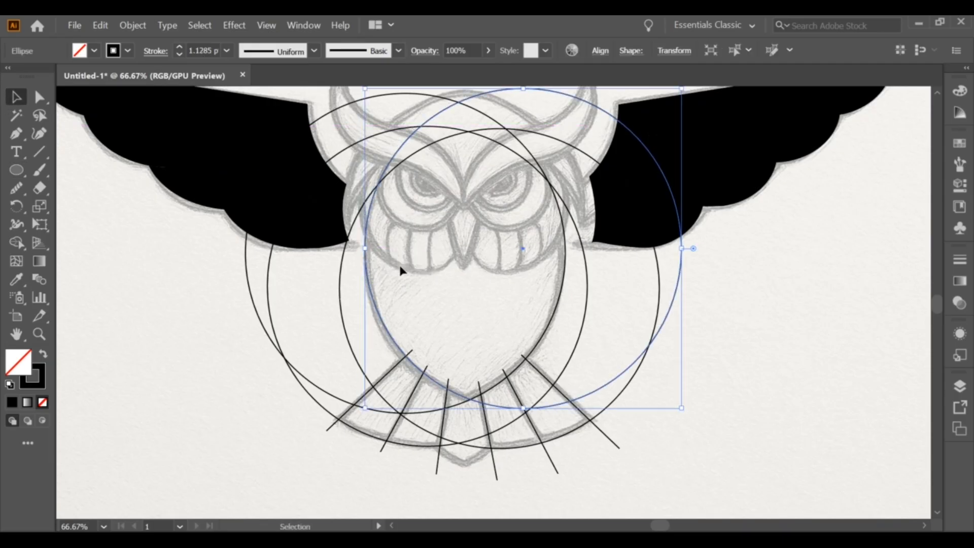
pyautogui.click(394, 321)
pyautogui.click(414, 366)
pyautogui.moveTo(365, 408); pyautogui.dragTo(361, 409)
pyautogui.click(555, 444)
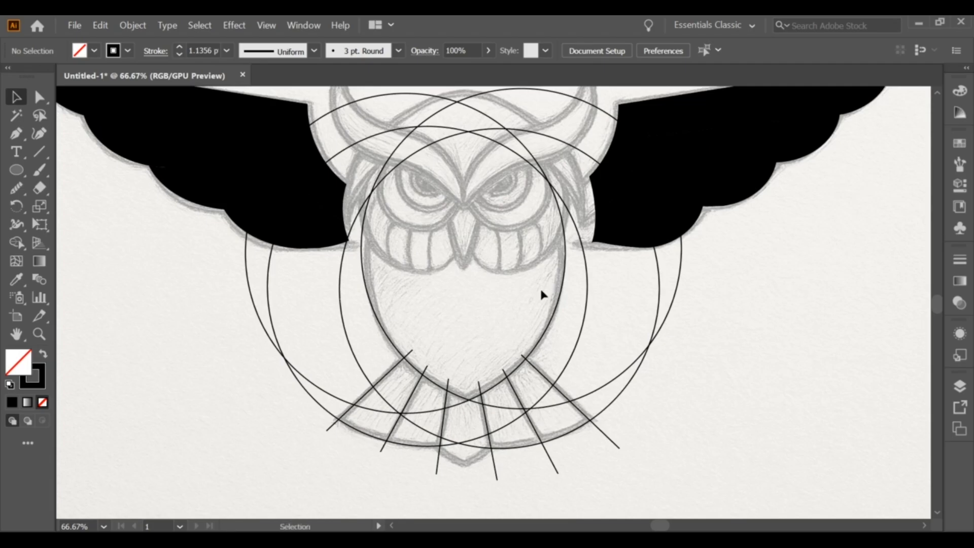
# Draw a circle fitted around the owl's left eye and cheek and duplicate it over the right eye and cheek.
pyautogui.moveTo(369, 163); pyautogui.dragTo(476, 266)
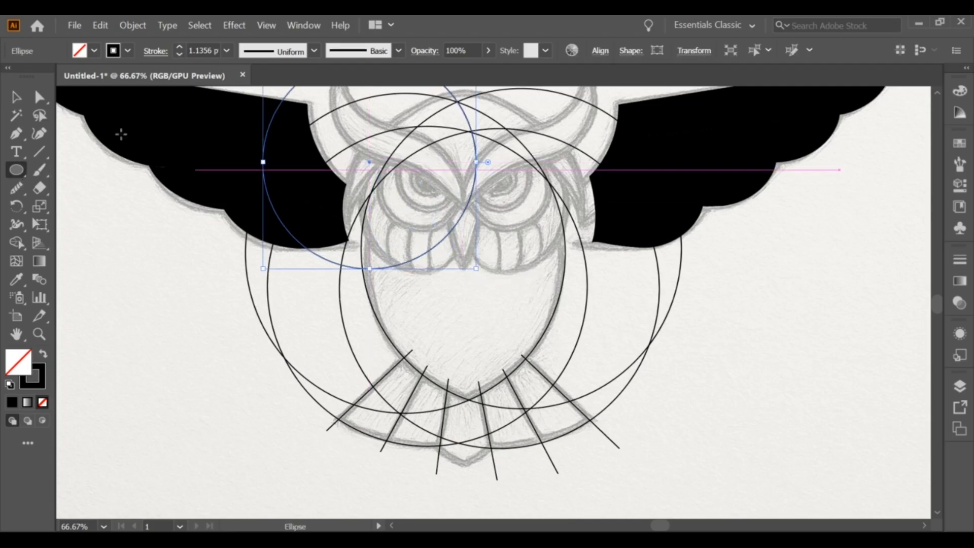
pyautogui.click(17, 98)
pyautogui.moveTo(476, 163)
pyautogui.mouseDown()
pyautogui.moveTo(433, 164)
pyautogui.moveTo(451, 188)
pyautogui.moveTo(488, 194)
pyautogui.moveTo(483, 207)
pyautogui.mouseUp()
pyautogui.click(398, 269)
pyautogui.moveTo(416, 267); pyautogui.dragTo(564, 274)
pyautogui.click(414, 282)
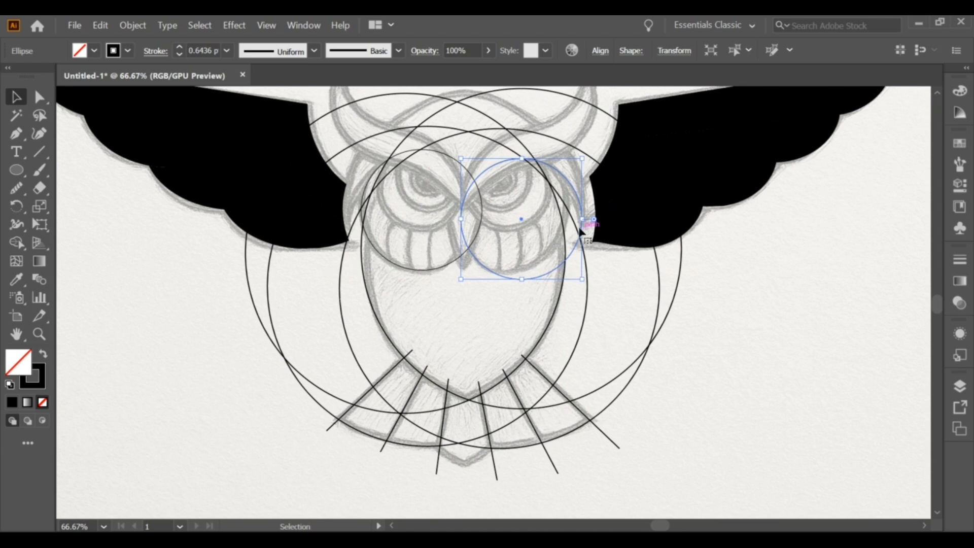
# Resize the duplicated circle to fit the sketched outline of the right eye and cheek.
pyautogui.moveTo(581, 229); pyautogui.dragTo(564, 216)
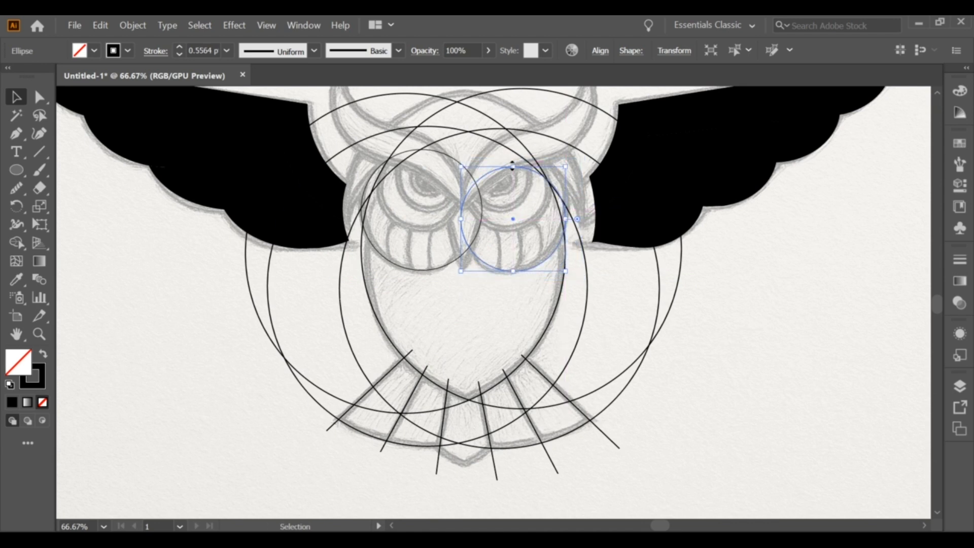
pyautogui.moveTo(512, 165); pyautogui.dragTo(512, 155)
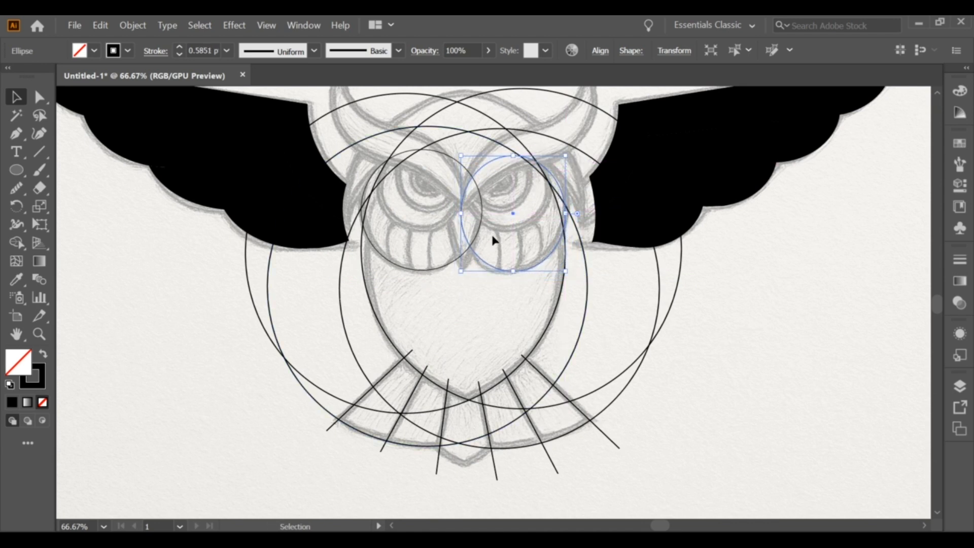
pyautogui.moveTo(461, 271)
pyautogui.mouseDown()
pyautogui.moveTo(452, 276)
pyautogui.moveTo(515, 271)
pyautogui.mouseUp()
pyautogui.click(463, 296)
pyautogui.click(538, 272)
pyautogui.moveTo(462, 213); pyautogui.dragTo(460, 245)
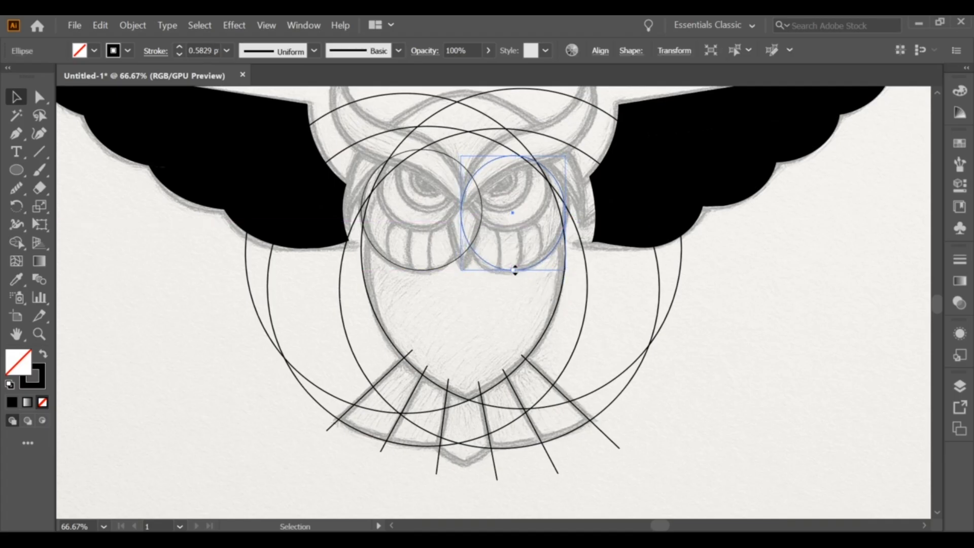
pyautogui.moveTo(515, 270); pyautogui.dragTo(568, 270)
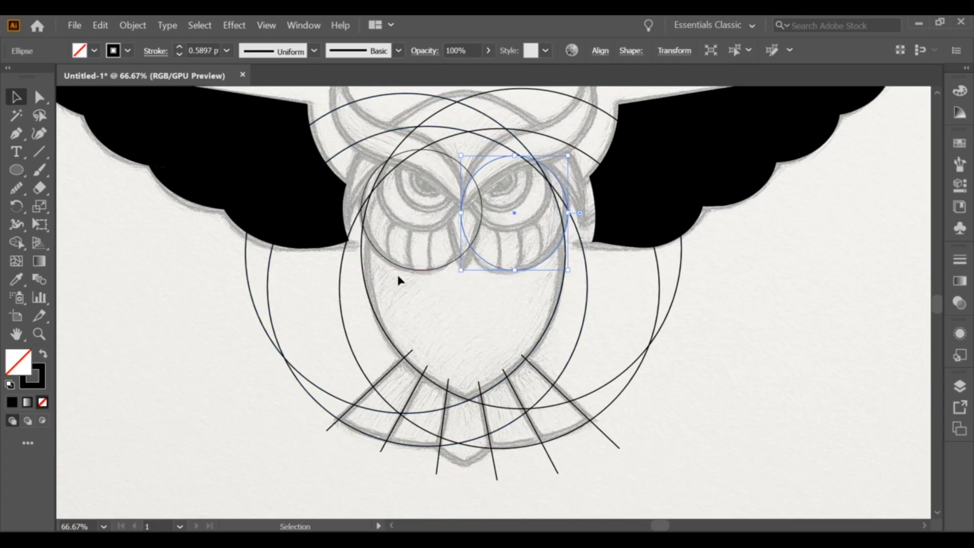
# Reshape the two eye-and-cheek circles by their anchor points, extending both bottoms and pulling the left circle's inner side inward to match the sketch.
pyautogui.click(39, 97)
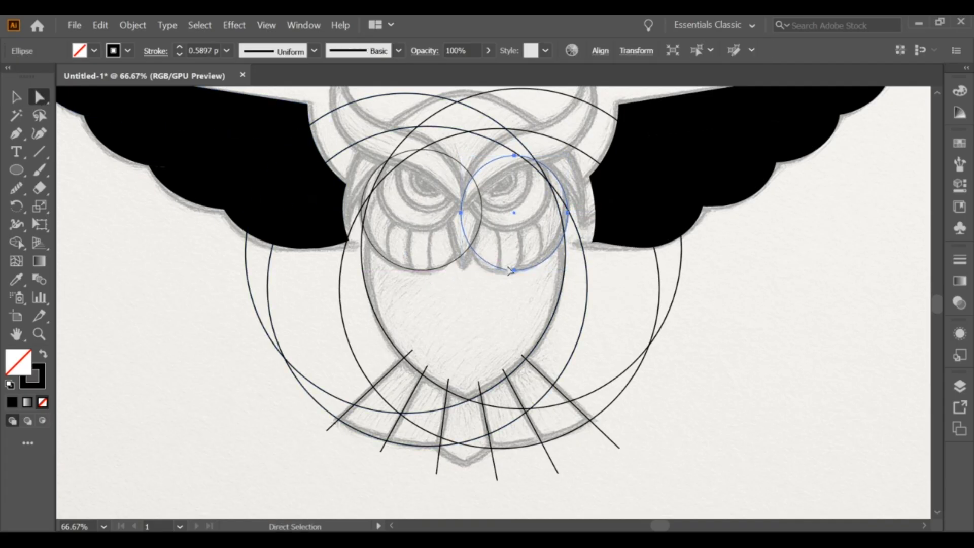
pyautogui.click(515, 270)
pyautogui.moveTo(514, 271); pyautogui.dragTo(511, 276)
pyautogui.click(507, 290)
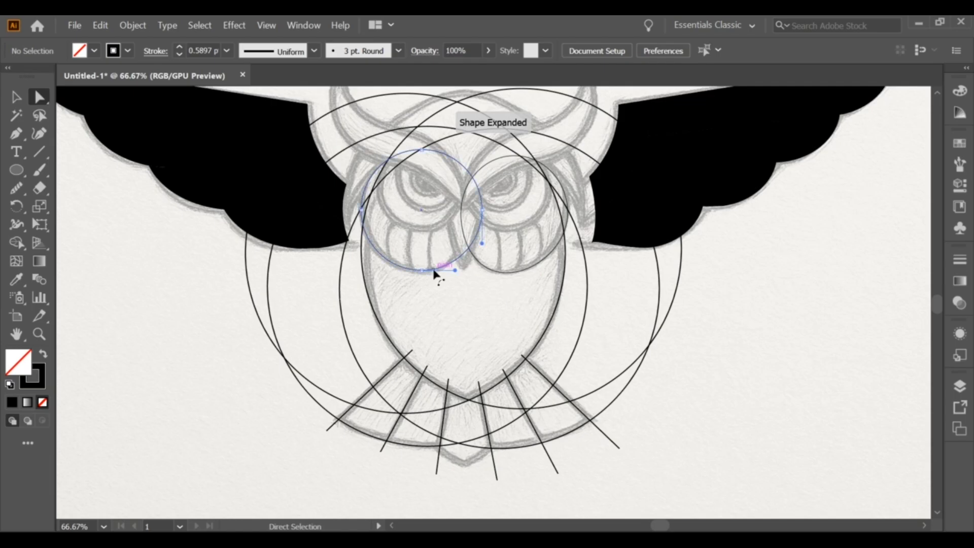
pyautogui.moveTo(434, 272); pyautogui.dragTo(438, 273)
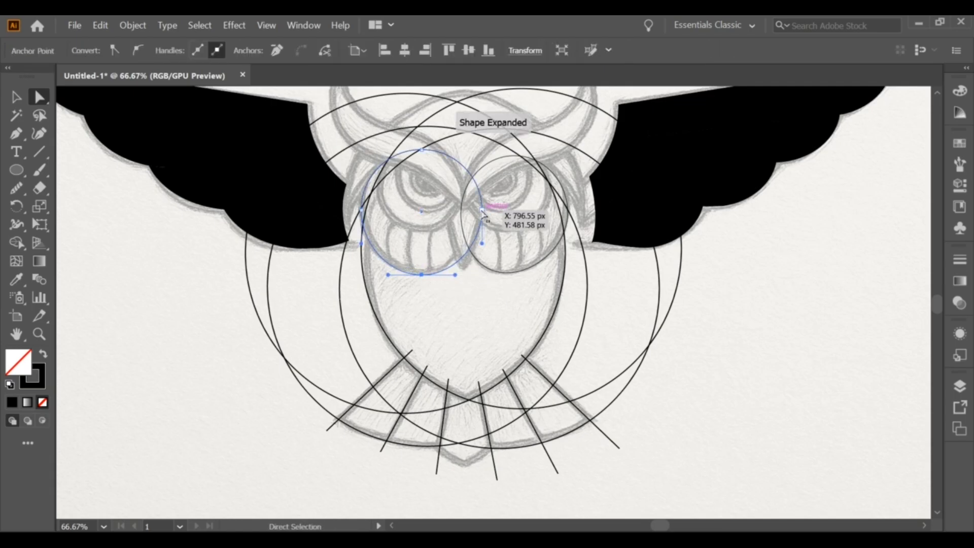
pyautogui.moveTo(483, 214); pyautogui.dragTo(473, 210)
pyautogui.moveTo(453, 272); pyautogui.dragTo(419, 272)
pyautogui.click(437, 288)
# Merge the regions of the body and all tail feathers into solid black shapes with Shape Builder, using all traced paths.
pyautogui.scroll(-1, 443, 288)
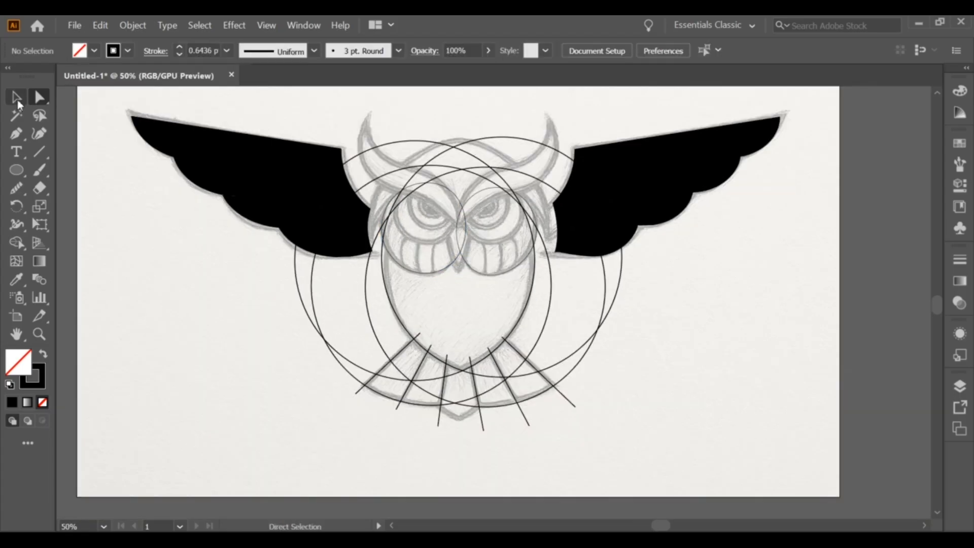
pyautogui.hotkey('ctrl', 'a')
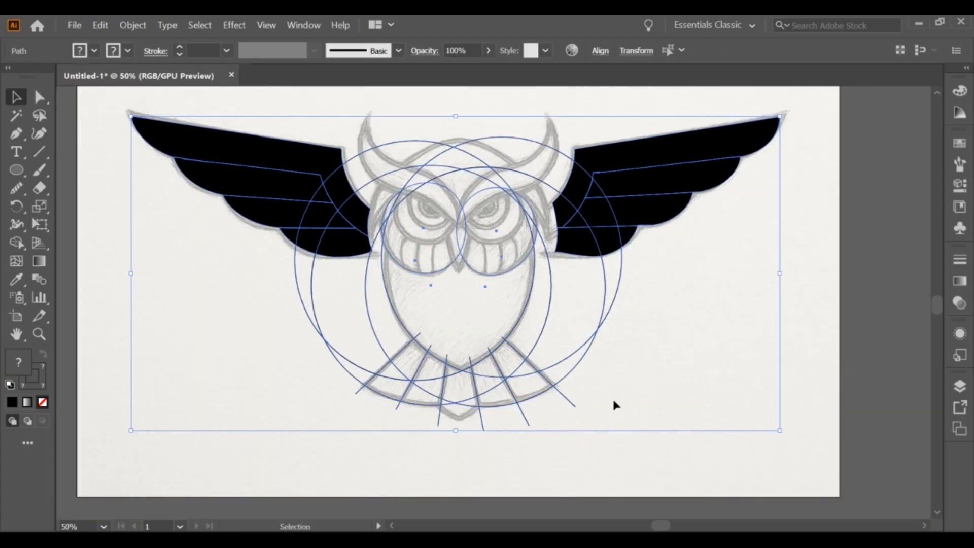
pyautogui.click(17, 242)
pyautogui.click(452, 322)
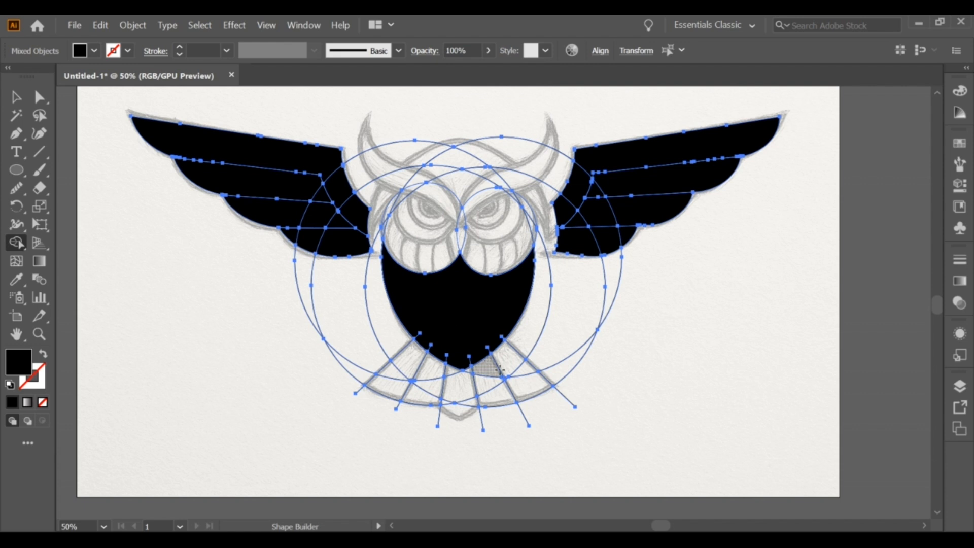
pyautogui.click(515, 366)
pyautogui.click(496, 399)
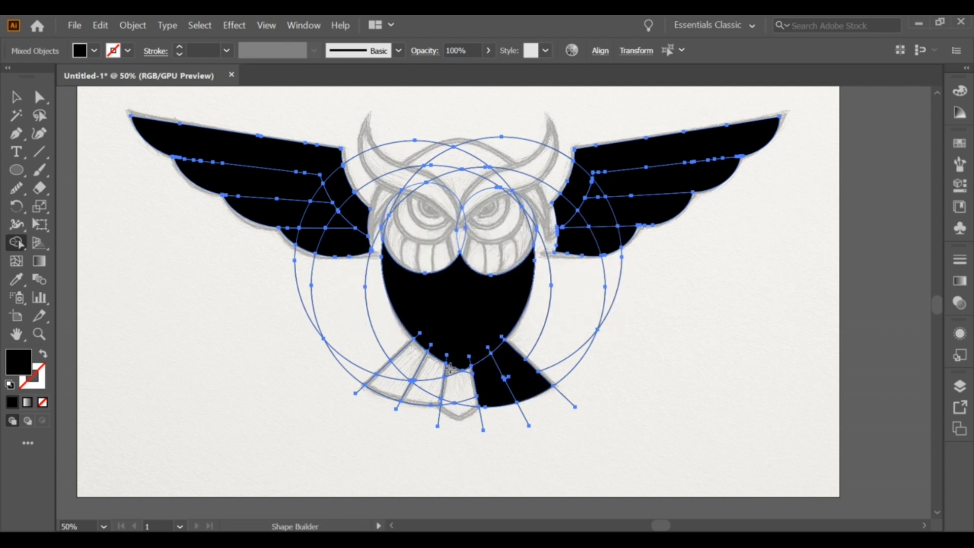
pyautogui.click(451, 391)
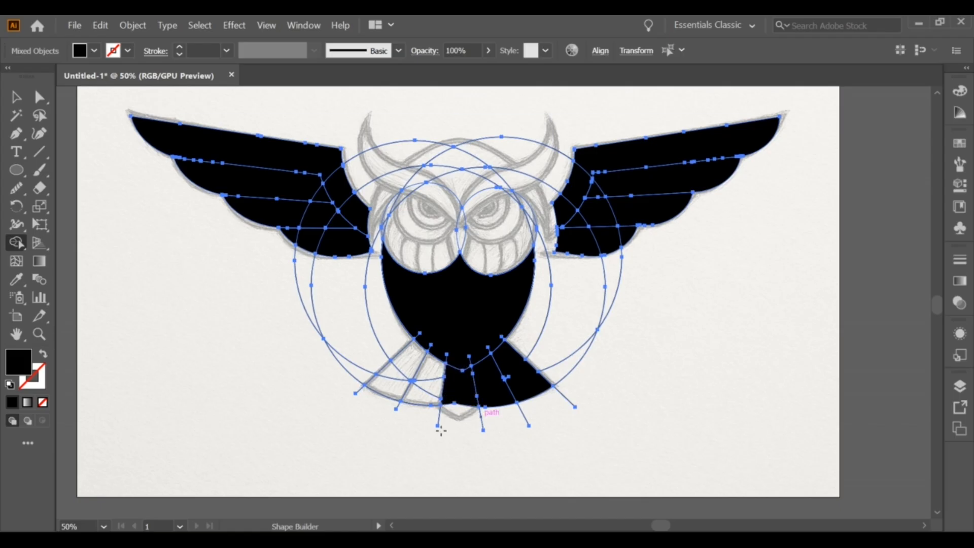
pyautogui.click(434, 369)
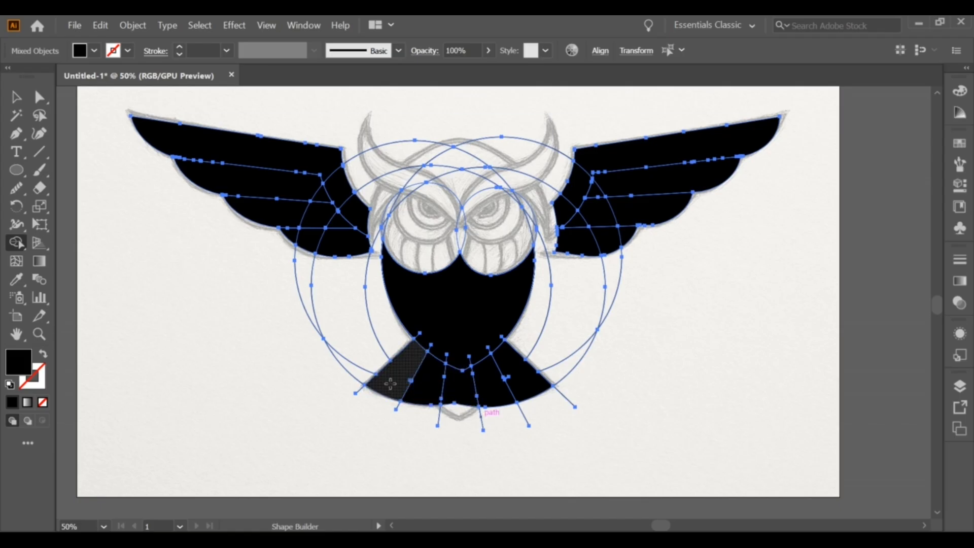
pyautogui.click(405, 362)
# Delete the leftover construction circles around the head and body and the line ends sticking out below the tail.
pyautogui.press('v')
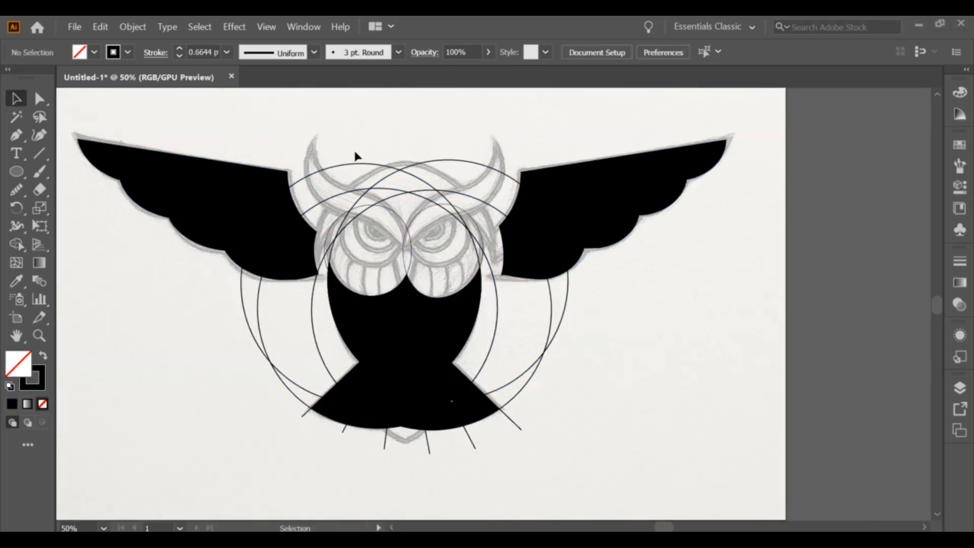
pyautogui.moveTo(379, 135); pyautogui.dragTo(434, 229)
pyautogui.press('Delete')
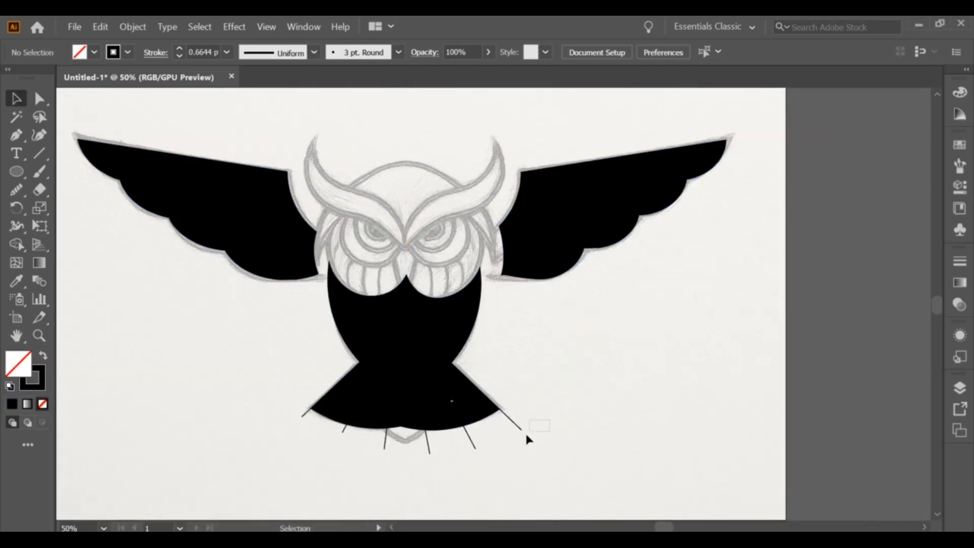
pyautogui.moveTo(525, 433); pyautogui.dragTo(413, 446)
pyautogui.press('Delete')
pyautogui.press('Delete')
pyautogui.press('Delete')
pyautogui.moveTo(396, 451); pyautogui.dragTo(337, 429)
pyautogui.press('Delete')
# Draw the V-shaped feather tip below the middle of the tail with the Pen tool and round its lowest corner.
pyautogui.click(381, 429)
pyautogui.click(406, 445)
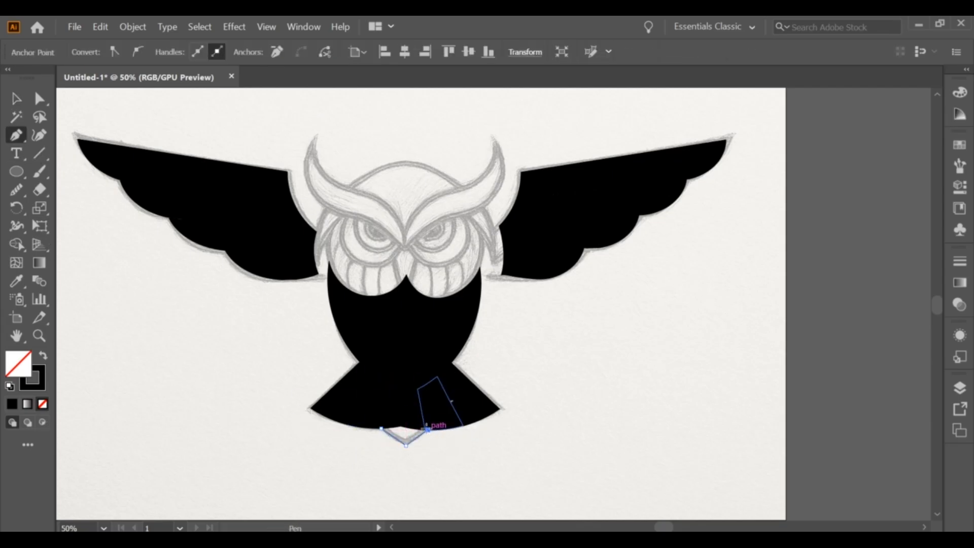
pyautogui.press('a')
pyautogui.click(407, 445)
pyautogui.moveTo(407, 436); pyautogui.dragTo(408, 433)
pyautogui.click(405, 467)
pyautogui.hotkey('ctrl', 'z')
pyautogui.click(420, 472)
pyautogui.scroll(1, 420, 476)
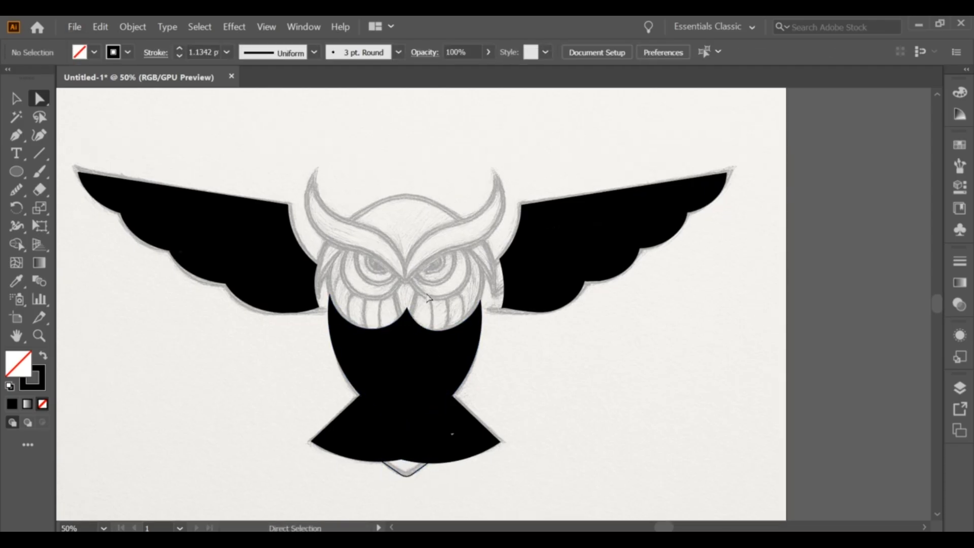
# Draw a circle and place three copies of it, so that the four circles follow the upper and lower edges of the left brow.
pyautogui.click(17, 172)
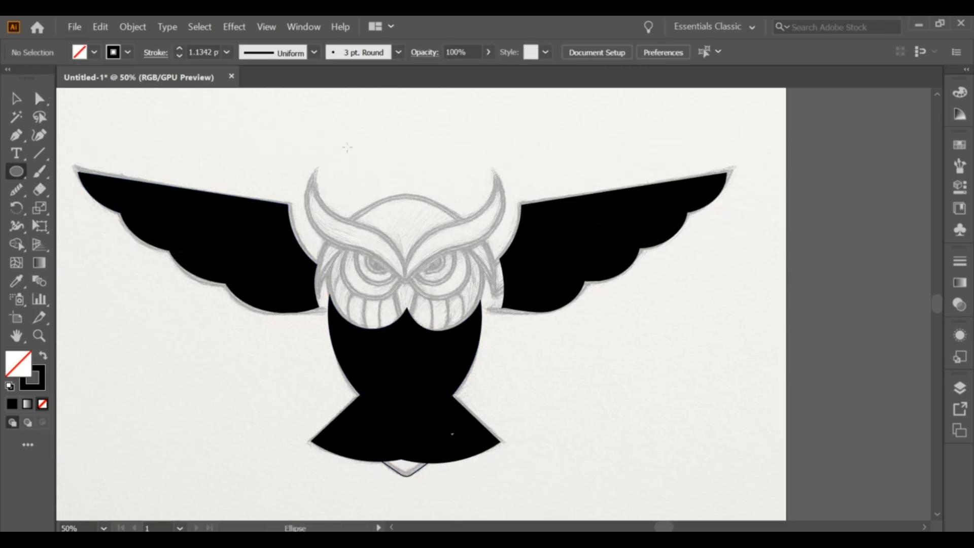
pyautogui.moveTo(293, 90); pyautogui.dragTo(412, 209)
pyautogui.press('v')
pyautogui.moveTo(315, 201)
pyautogui.mouseDown()
pyautogui.moveTo(338, 224)
pyautogui.moveTo(391, 237)
pyautogui.moveTo(347, 220)
pyautogui.moveTo(384, 251)
pyautogui.mouseUp()
pyautogui.click(459, 143)
pyautogui.moveTo(443, 169); pyautogui.dragTo(394, 319)
pyautogui.click(403, 209)
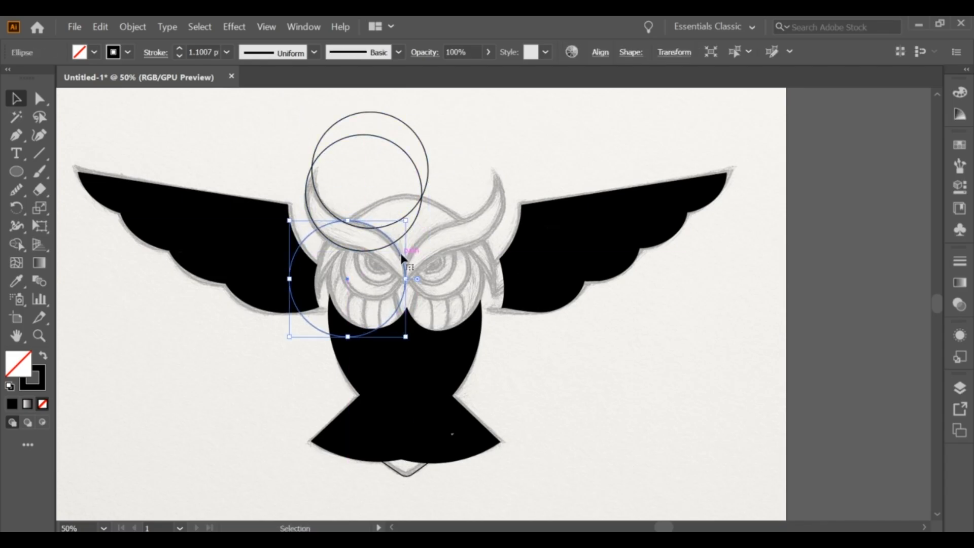
pyautogui.moveTo(395, 250); pyautogui.dragTo(400, 277)
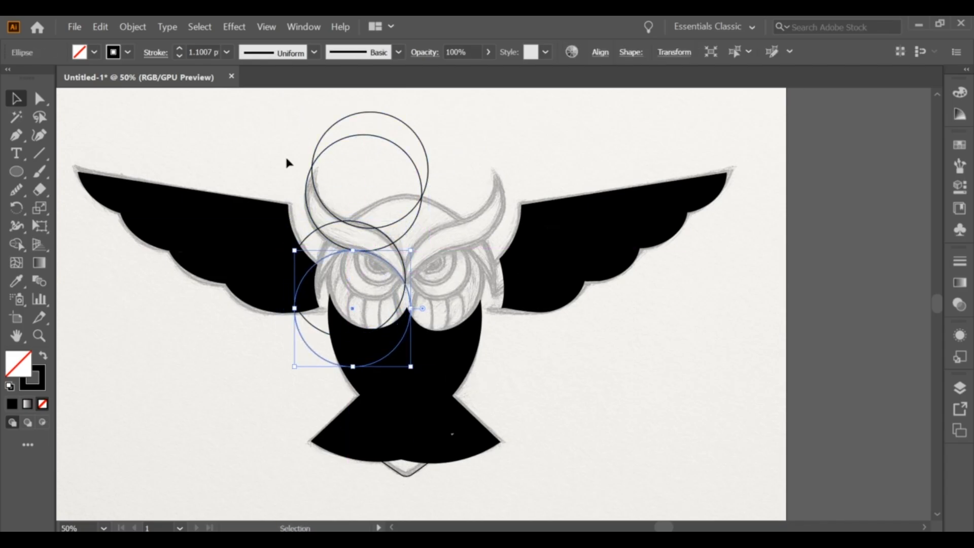
# Merge the regions enclosed by the four circles into the left brow with Shape Builder, filled black without a stroke.
pyautogui.click(285, 155)
pyautogui.moveTo(273, 124); pyautogui.dragTo(418, 248)
pyautogui.click(272, 128)
pyautogui.scroll(1, 383, 156)
pyautogui.moveTo(239, 144); pyautogui.dragTo(406, 325)
pyautogui.click(16, 244)
pyautogui.moveTo(289, 216); pyautogui.dragTo(401, 302)
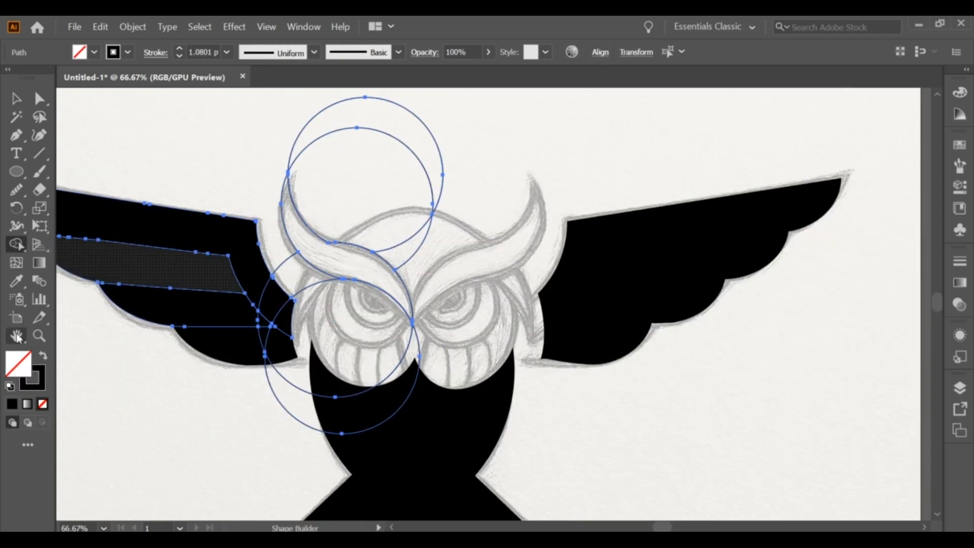
pyautogui.click(43, 355)
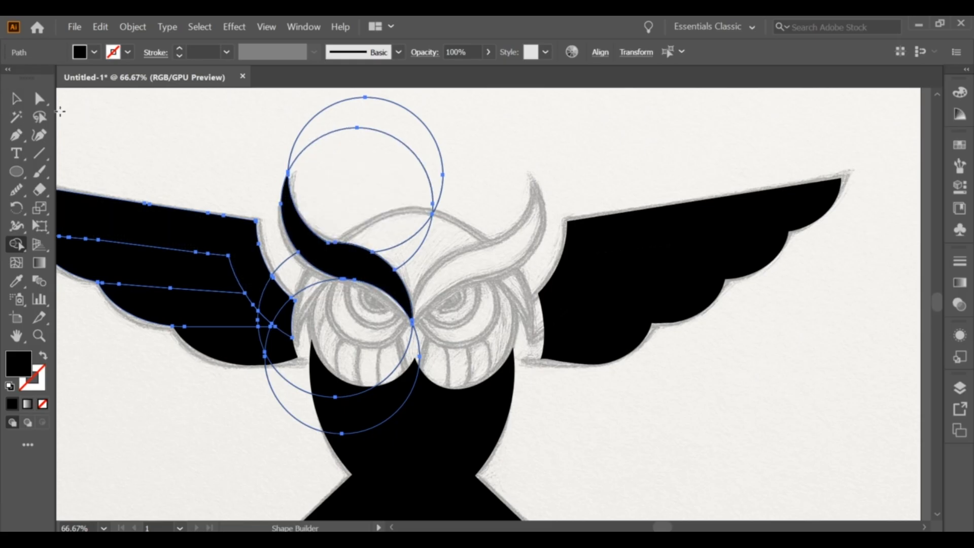
# Delete the leftover construction circles and arc pieces around the left brow.
pyautogui.click(16, 99)
pyautogui.click(194, 153)
pyautogui.scroll(-1, 206, 160)
pyautogui.moveTo(223, 132); pyautogui.dragTo(350, 163)
pyautogui.press('Delete')
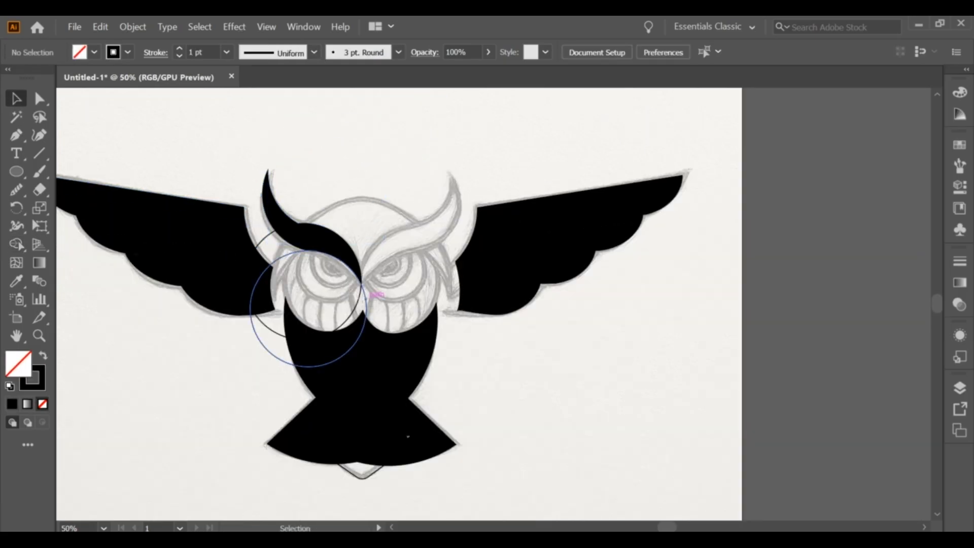
pyautogui.click(367, 299)
pyautogui.press('Delete')
pyautogui.click(286, 336)
pyautogui.press('Delete')
pyautogui.scroll(2, 316, 247)
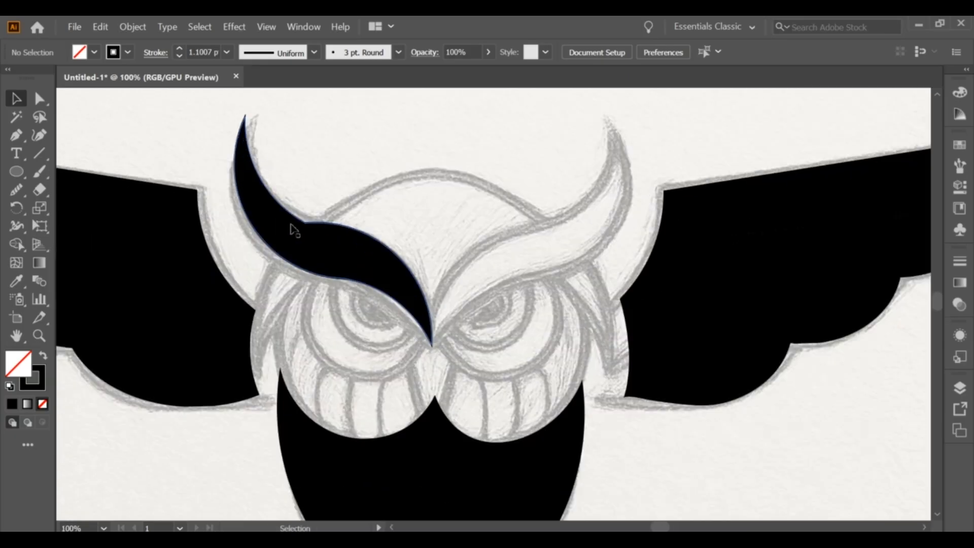
# Round the left brow's inner tip and the corners where its upper and lower curves meet.
pyautogui.click(290, 228)
pyautogui.click(35, 378)
pyautogui.click(43, 404)
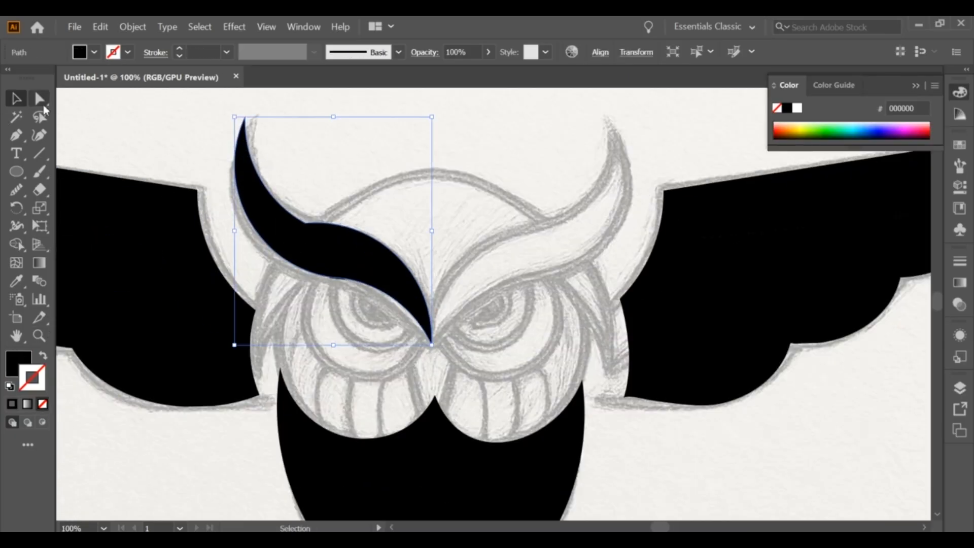
pyautogui.click(39, 99)
pyautogui.moveTo(325, 161); pyautogui.dragTo(323, 164)
pyautogui.click(332, 300)
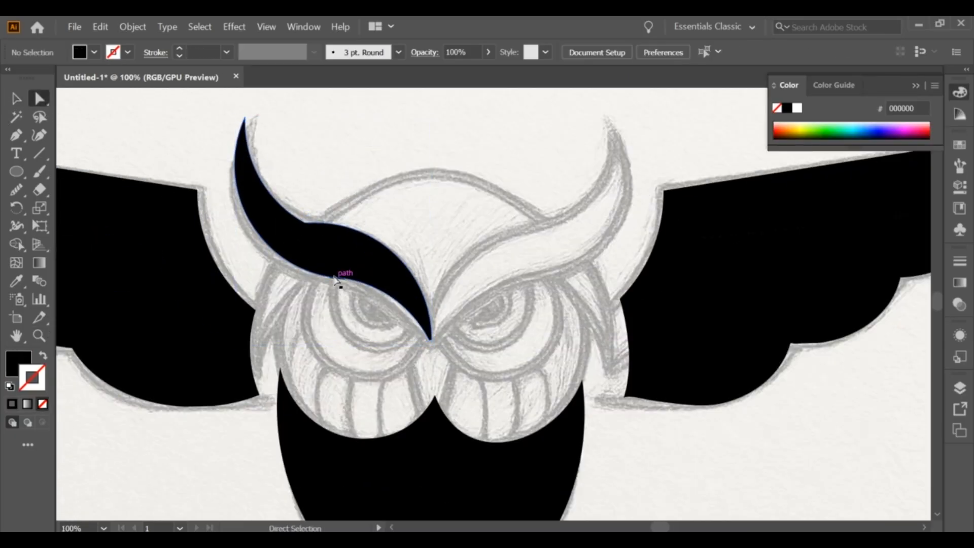
pyautogui.click(339, 280)
pyautogui.click(345, 300)
pyautogui.click(307, 220)
pyautogui.moveTo(307, 214); pyautogui.dragTo(312, 170)
pyautogui.click(333, 174)
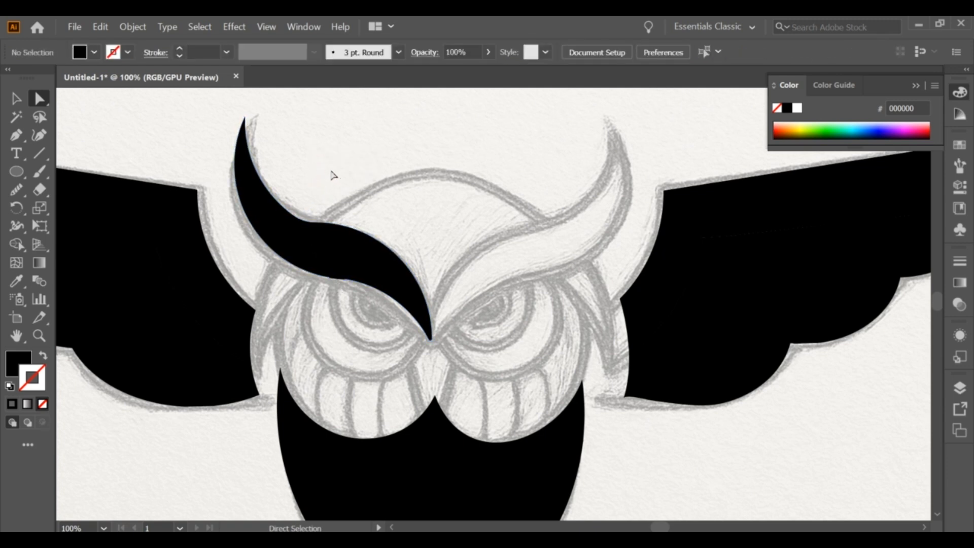
# Swap the left brow's fill and stroke so that it is a black outline without fill.
pyautogui.scroll(-1, 333, 174)
pyautogui.click(231, 308)
pyautogui.moveTo(315, 241); pyautogui.dragTo(347, 268)
pyautogui.click(340, 259)
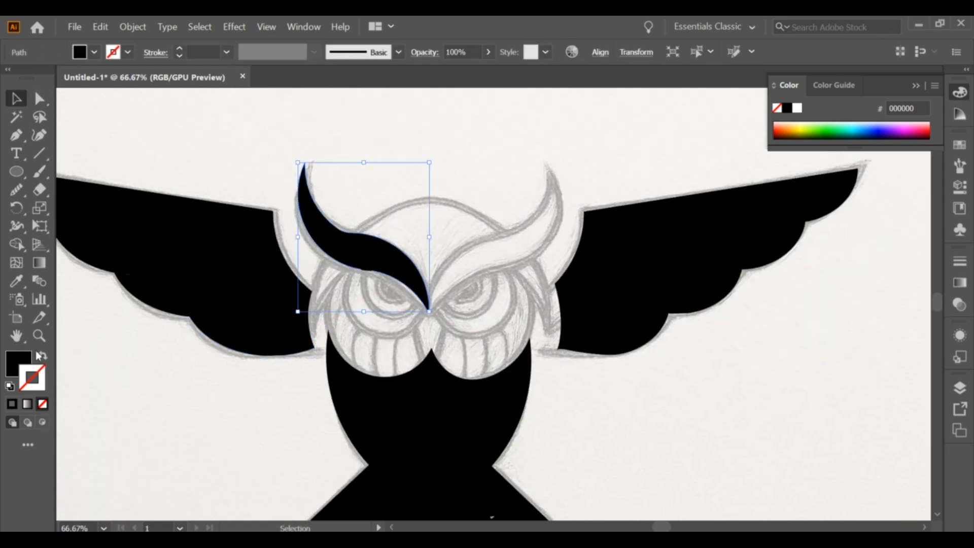
pyautogui.click(42, 355)
pyautogui.click(336, 257)
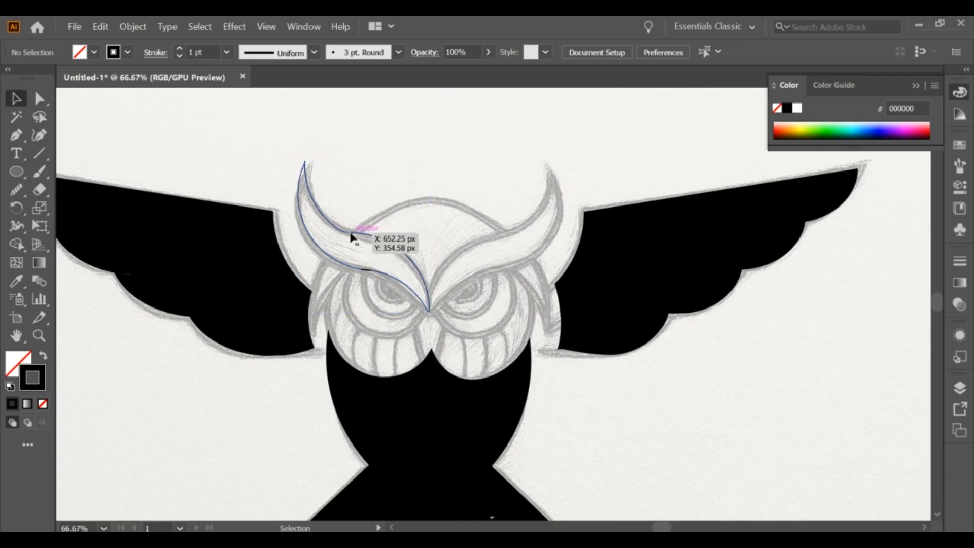
pyautogui.click(360, 271)
pyautogui.click(338, 250)
pyautogui.scroll(2, 339, 252)
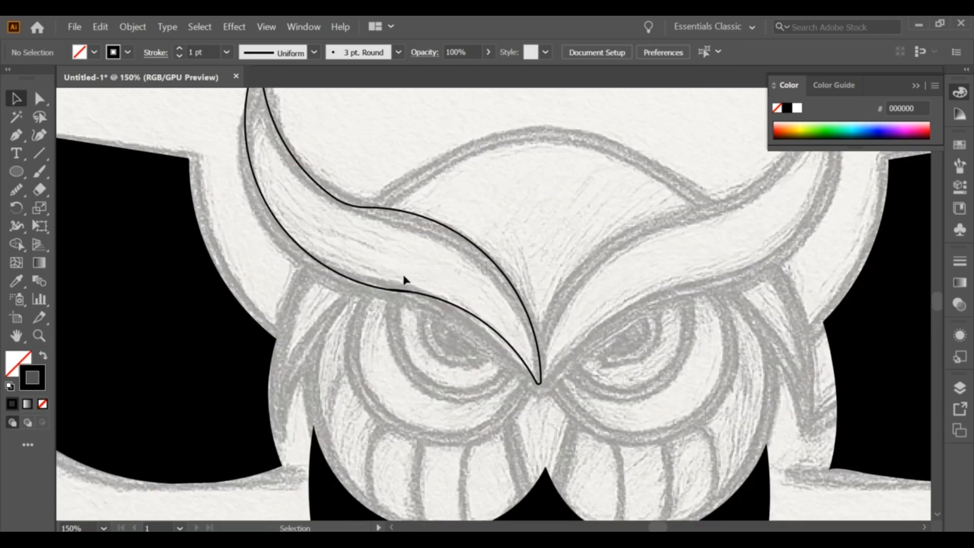
# Remove the short piece joining the two curves on the left brow's lower edge, keeping the rest of the outline.
pyautogui.click(403, 290)
pyautogui.press('Delete')
pyautogui.hotkey('ctrl', 'z')
pyautogui.press('Delete')
pyautogui.click(402, 291)
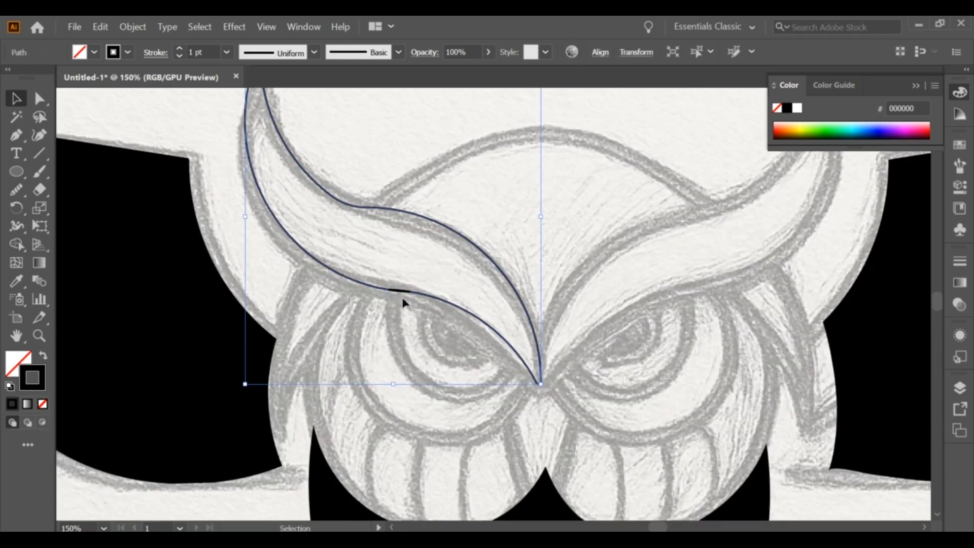
pyautogui.click(402, 298)
pyautogui.click(422, 295)
pyautogui.press('Delete')
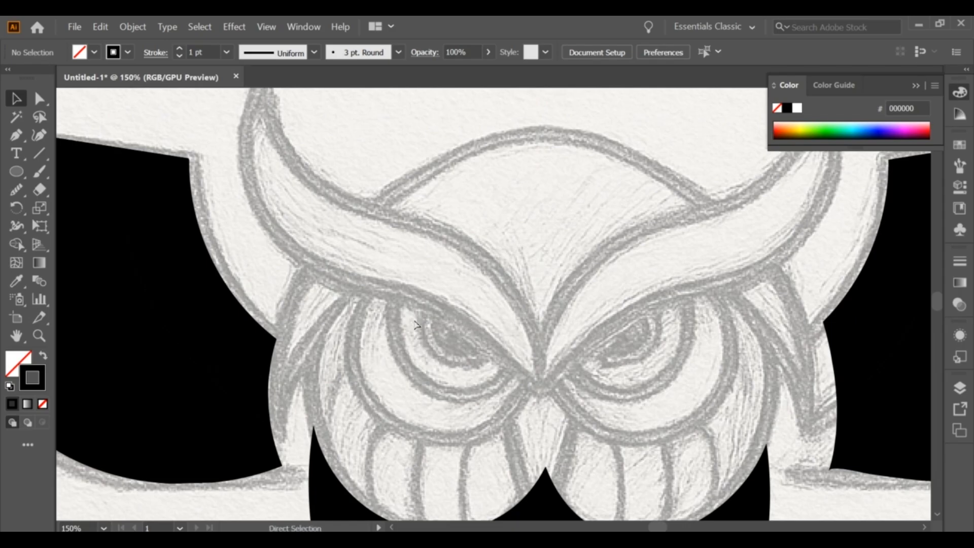
pyautogui.hotkey('ctrl', 'z')
# Close the gap in the left brow's lower edge with the Pencil tool and even out the outline with the Smooth tool.
pyautogui.click(17, 172)
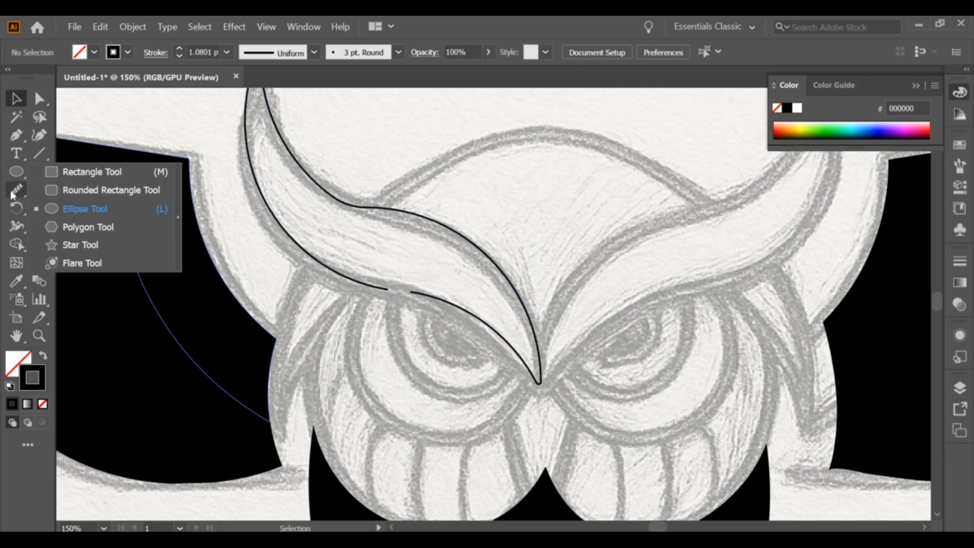
pyautogui.click(17, 194)
pyautogui.rightClick(17, 191)
pyautogui.click(69, 208)
pyautogui.scroll(3, 393, 284)
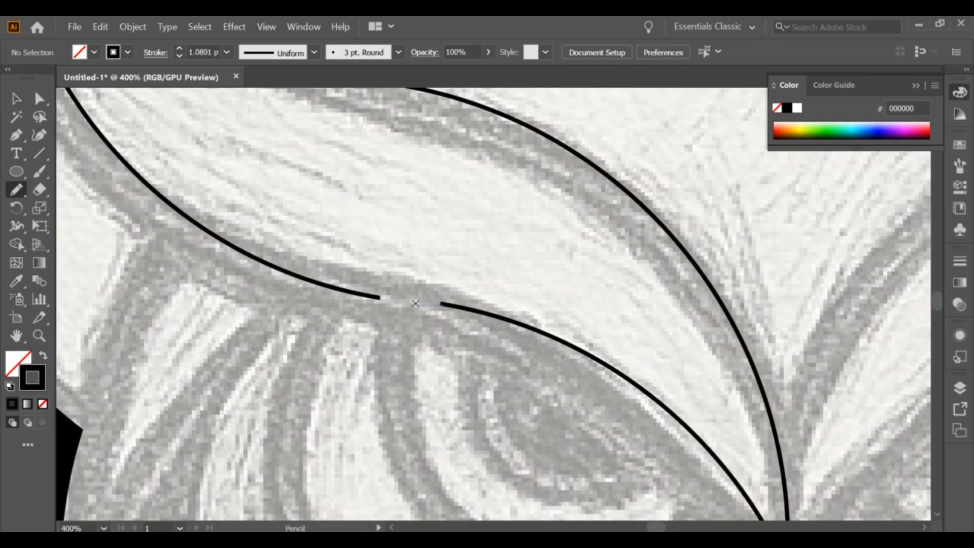
pyautogui.moveTo(415, 303); pyautogui.dragTo(378, 297)
pyautogui.hotkey('ctrl', 'z')
pyautogui.keyDown('ctrl'); pyautogui.click(375, 298); pyautogui.keyUp('ctrl')
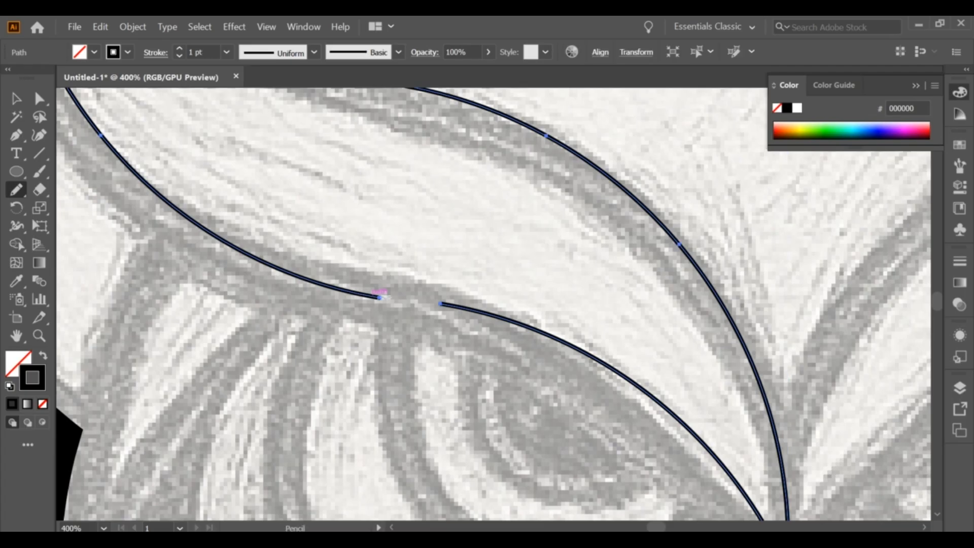
pyautogui.rightClick(16, 190)
pyautogui.click(69, 225)
pyautogui.scroll(-3, 424, 297)
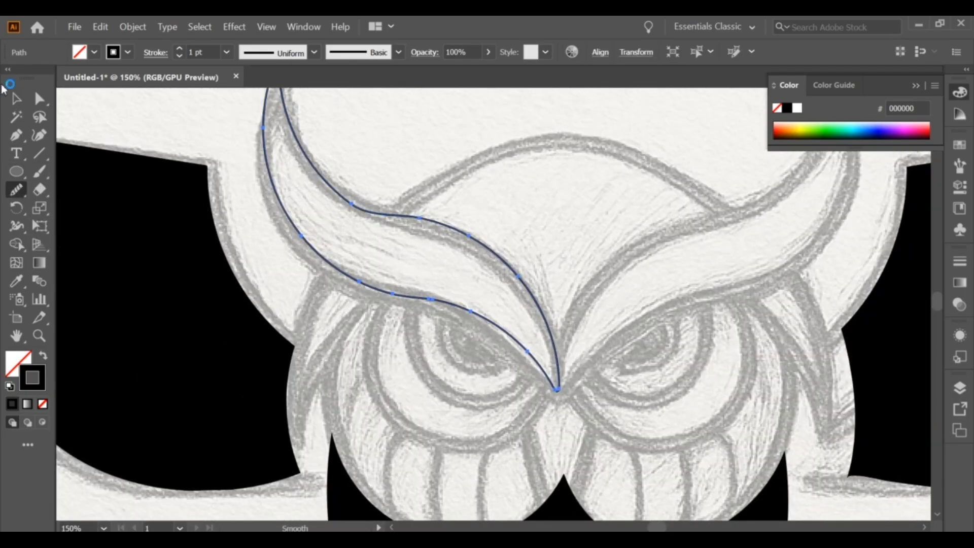
# Turn the left brow back to a solid black fill and place a horizontally reflected copy over the right brow.
pyautogui.click(17, 99)
pyautogui.scroll(-3, 387, 218)
pyautogui.click(43, 355)
pyautogui.click(93, 348)
pyautogui.moveTo(387, 232)
pyautogui.mouseDown()
pyautogui.moveTo(486, 234)
pyautogui.moveTo(445, 233)
pyautogui.moveTo(497, 224)
pyautogui.mouseUp()
pyautogui.rightClick(446, 225)
pyautogui.click(606, 467)
pyautogui.click(625, 499)
pyautogui.click(583, 375)
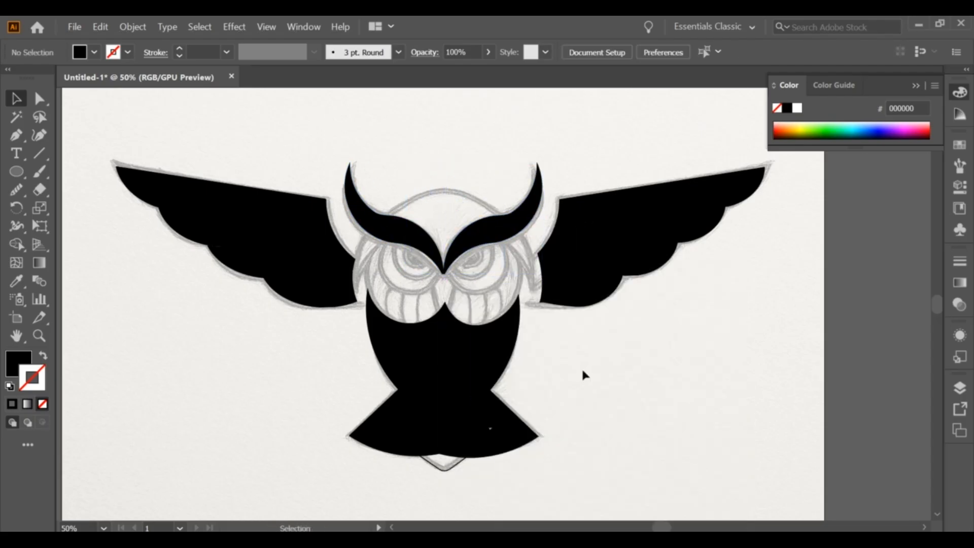
# Draw a black-outlined ellipse without fill over the owl's head and stretch its sides to fit the sketched head outline.
pyautogui.scroll(-1, 581, 367)
pyautogui.scroll(2, 538, 353)
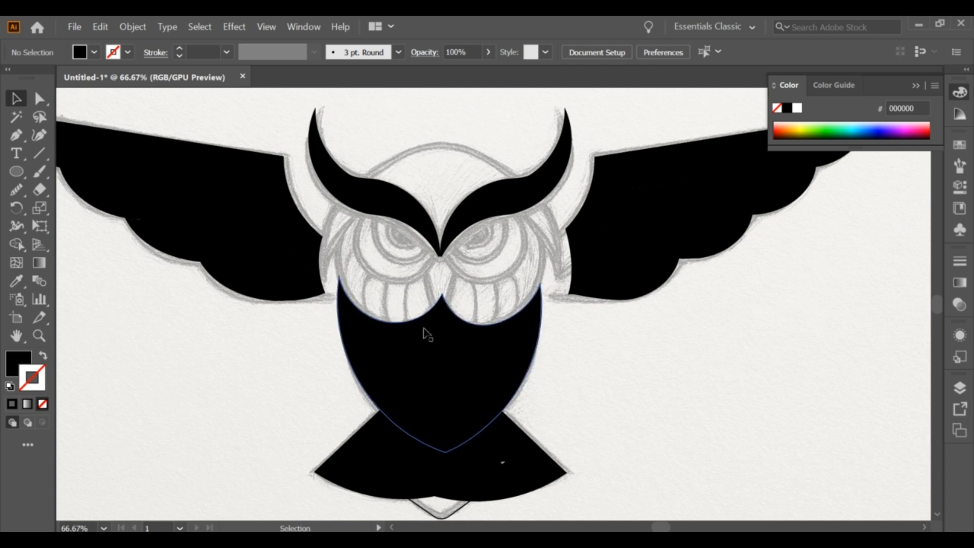
pyautogui.press('l')
pyautogui.moveTo(368, 152); pyautogui.dragTo(535, 324)
pyautogui.press('v')
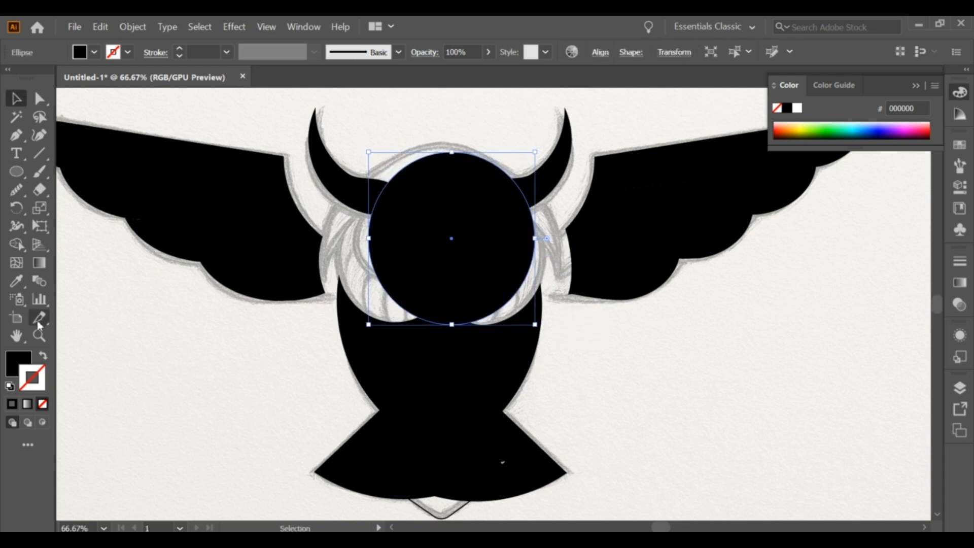
pyautogui.click(42, 356)
pyautogui.moveTo(369, 238); pyautogui.dragTo(323, 242)
pyautogui.moveTo(536, 238); pyautogui.dragTo(564, 233)
pyautogui.moveTo(442, 152); pyautogui.dragTo(443, 142)
pyautogui.moveTo(564, 233); pyautogui.dragTo(556, 234)
pyautogui.moveTo(443, 324); pyautogui.dragTo(457, 373)
pyautogui.moveTo(555, 257); pyautogui.dragTo(558, 258)
# Place a copy of the head ellipse lower down and raise the top anchor point of the original ellipse.
pyautogui.moveTo(441, 142); pyautogui.dragTo(458, 195)
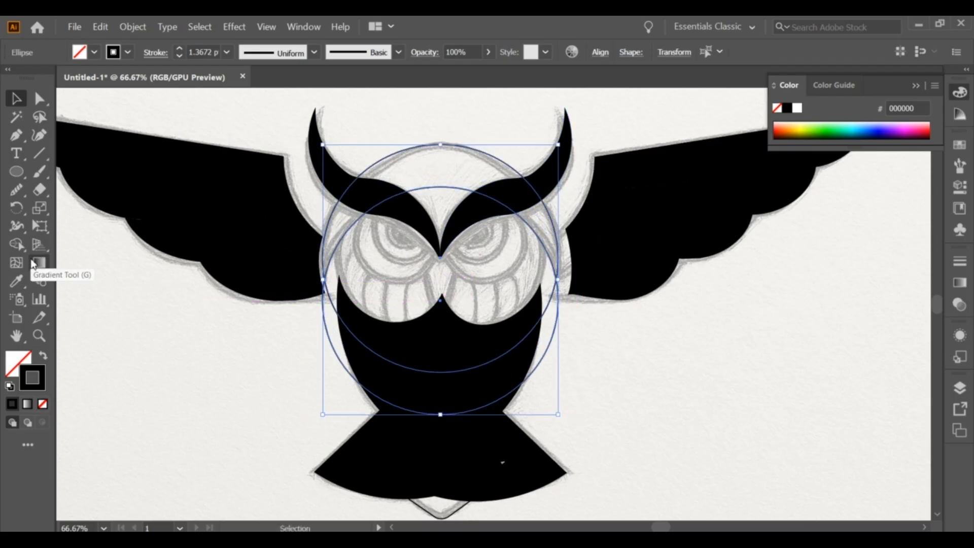
pyautogui.click(446, 147)
pyautogui.click(441, 146)
pyautogui.press('a')
pyautogui.moveTo(441, 147); pyautogui.dragTo(452, 192)
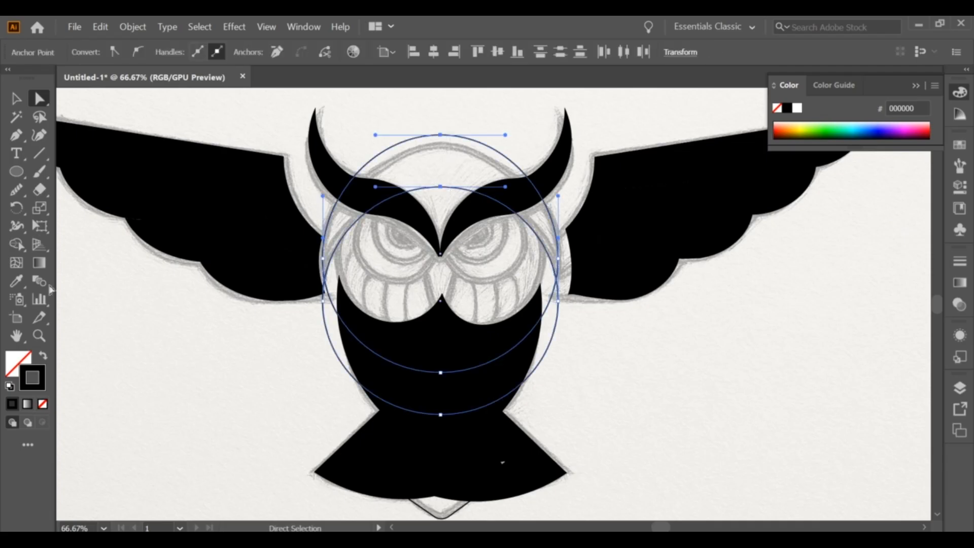
# Use the Shape Builder to fill the crescent between the two head ellipses black and remove the remaining regions.
pyautogui.click(17, 99)
pyautogui.click(17, 244)
pyautogui.click(44, 355)
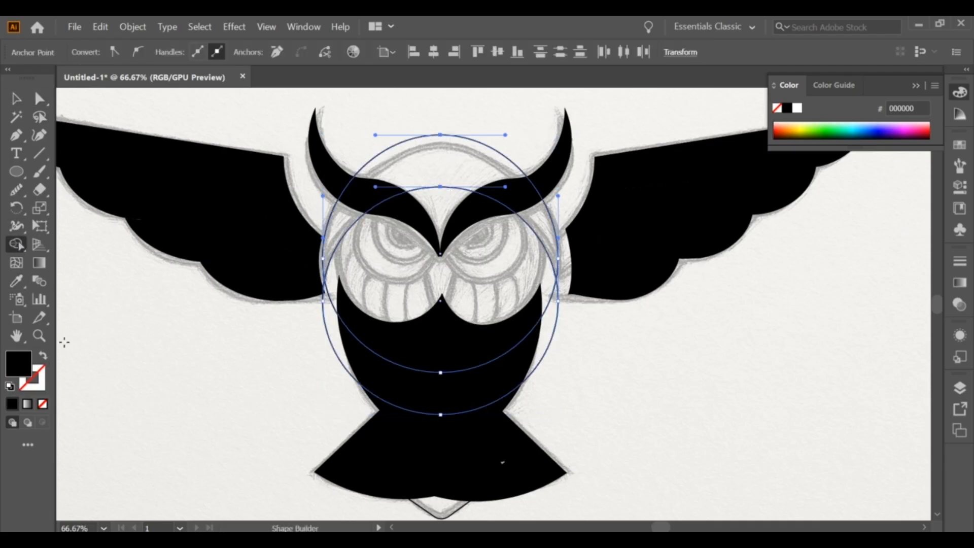
pyautogui.click(430, 161)
pyautogui.moveTo(350, 303); pyautogui.dragTo(356, 363)
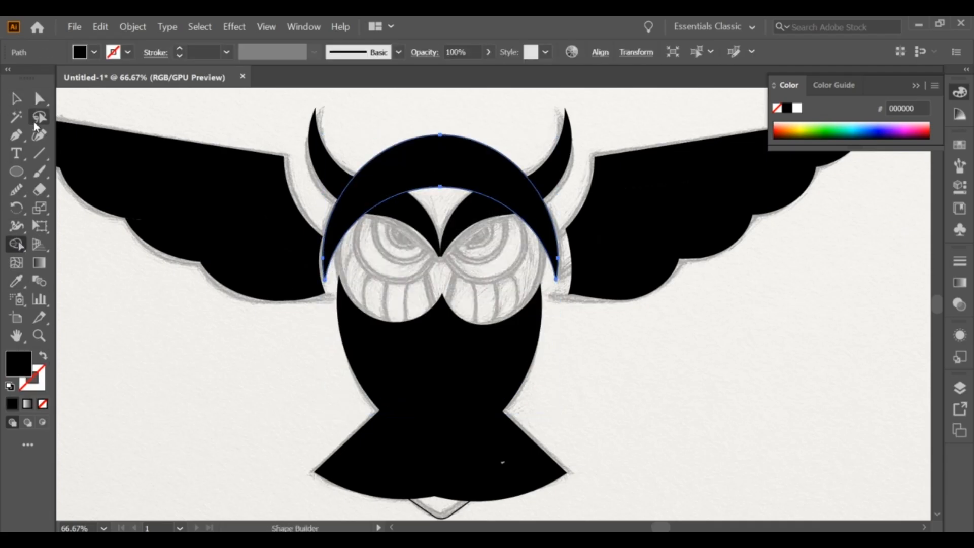
# Arrange the black head crescent behind the brows while keeping it in front of the sketch image.
pyautogui.click(18, 100)
pyautogui.click(629, 405)
pyautogui.click(481, 164)
pyautogui.rightClick(481, 164)
pyautogui.moveTo(523, 371)
pyautogui.click(640, 412)
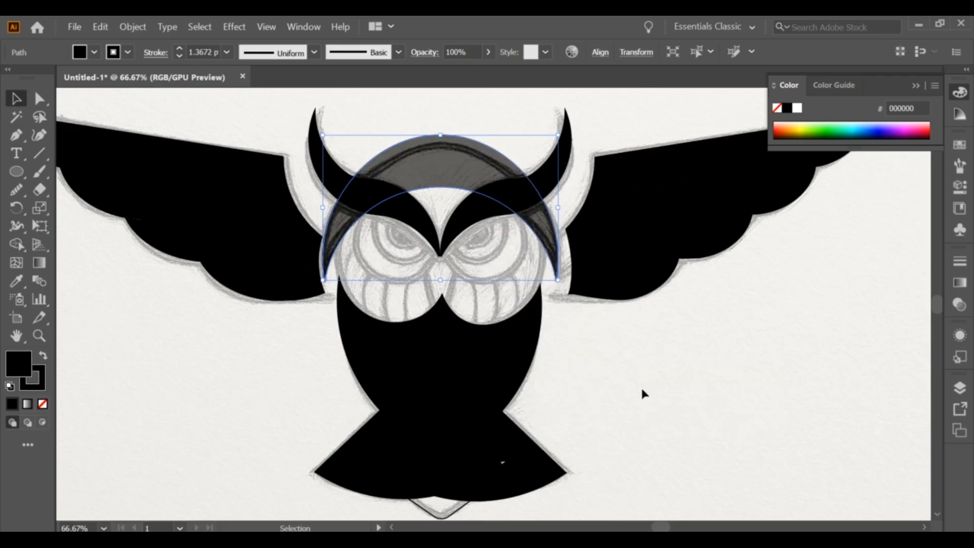
pyautogui.click(642, 390)
pyautogui.click(494, 178)
pyautogui.hotkey('ctrl', ']')
pyautogui.click(606, 359)
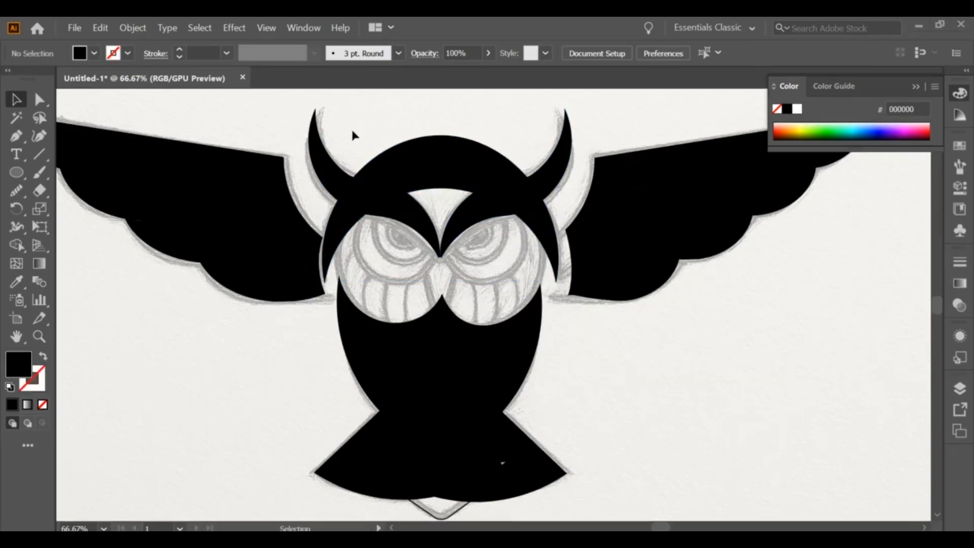
# Merge the brow regions crossed by the head crescent into whole brows with the Shape Builder.
pyautogui.click(436, 190)
pyautogui.click(388, 116)
pyautogui.moveTo(452, 226); pyautogui.dragTo(452, 226)
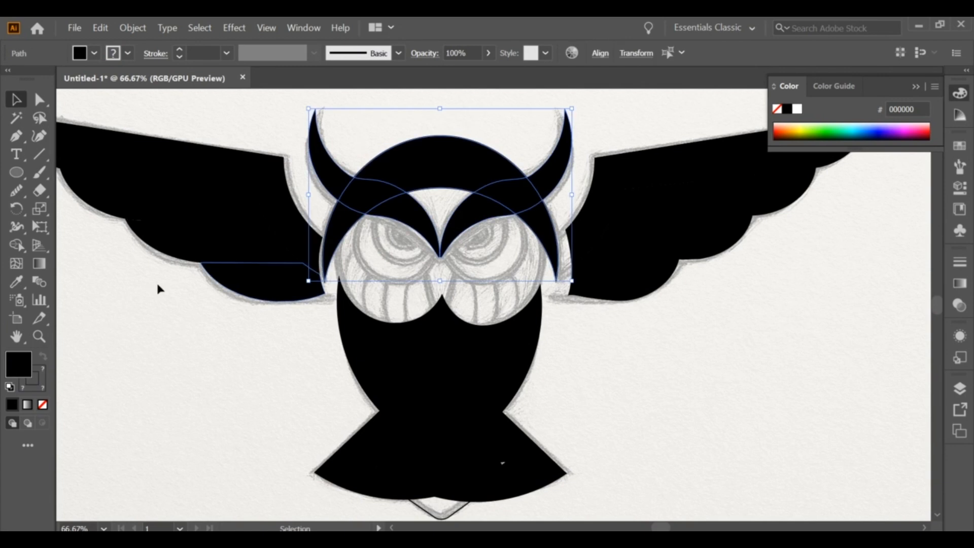
pyautogui.click(17, 246)
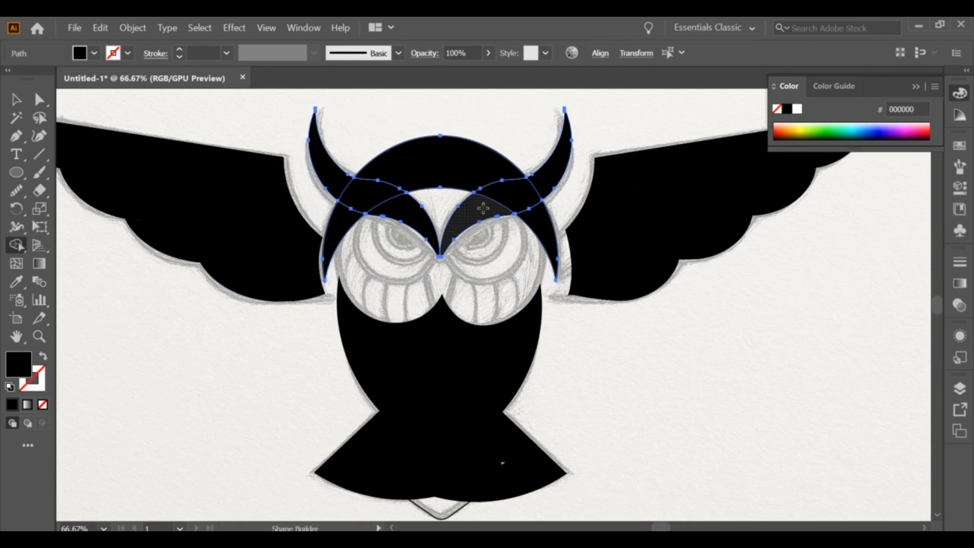
pyautogui.moveTo(397, 206); pyautogui.dragTo(341, 183)
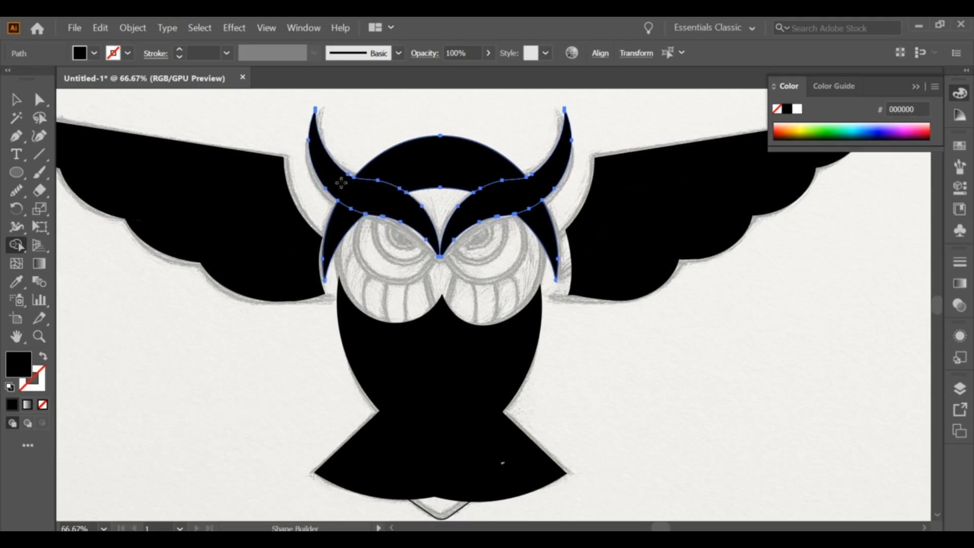
# Remove the stroke from the separated side and top pieces of the head.
pyautogui.press('v')
pyautogui.click(272, 380)
pyautogui.click(337, 211)
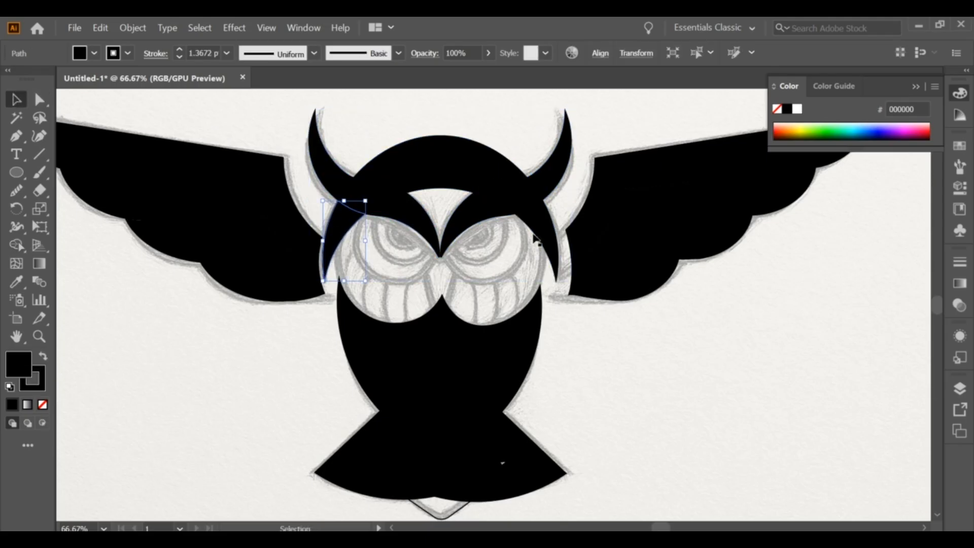
pyautogui.click(43, 406)
pyautogui.click(378, 178)
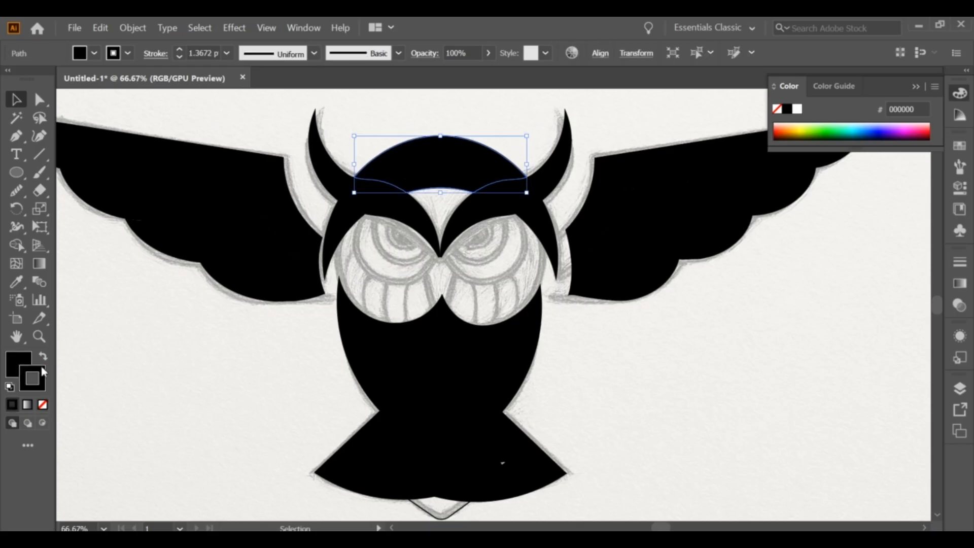
pyautogui.click(121, 360)
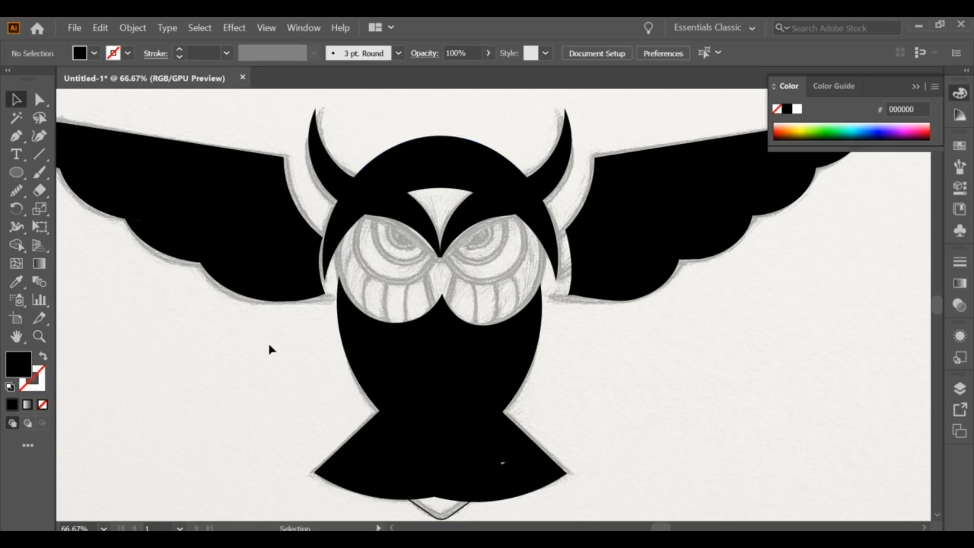
# Select both brows and move them slightly down to leave a thin gap below the top piece of the head.
pyautogui.scroll(1, 283, 336)
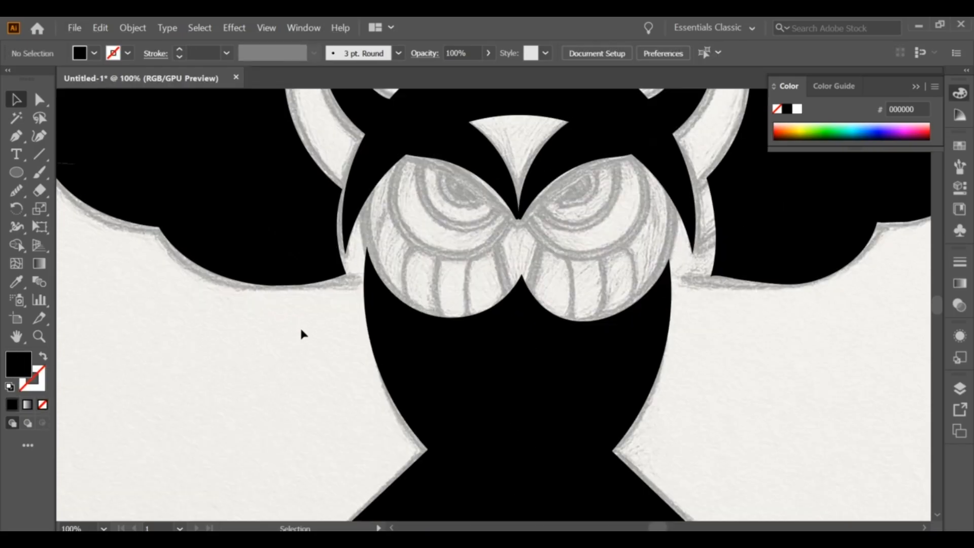
pyautogui.moveTo(616, 303); pyautogui.dragTo(516, 396)
pyautogui.click(450, 267)
pyautogui.keyDown('shift'); pyautogui.click(406, 268); pyautogui.keyUp('shift')
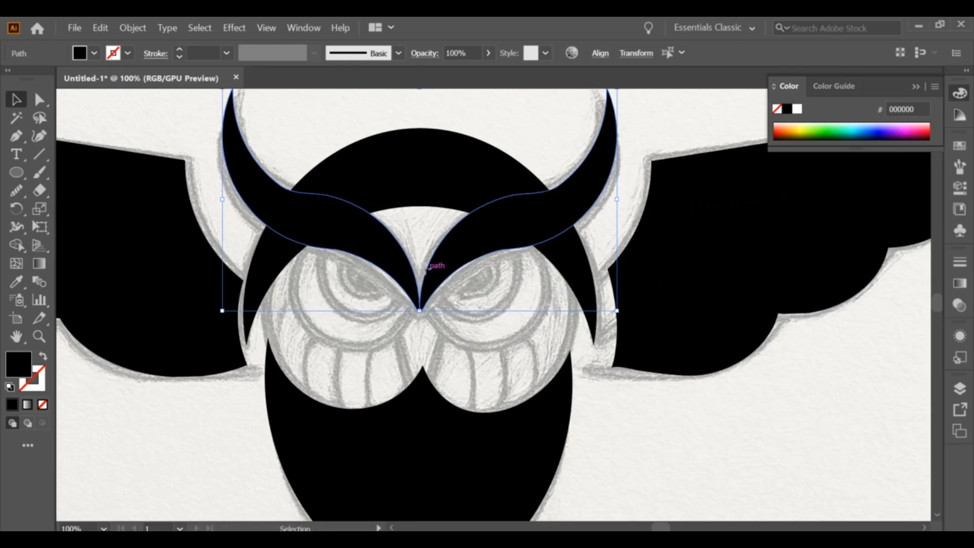
pyautogui.moveTo(427, 274); pyautogui.dragTo(519, 310)
pyautogui.click(626, 433)
# Draw an ellipse with a 1 pt black outline and no fill over the right eye's inner ring, and tilt it along the brow.
pyautogui.click(17, 172)
pyautogui.click(43, 356)
pyautogui.click(9, 96)
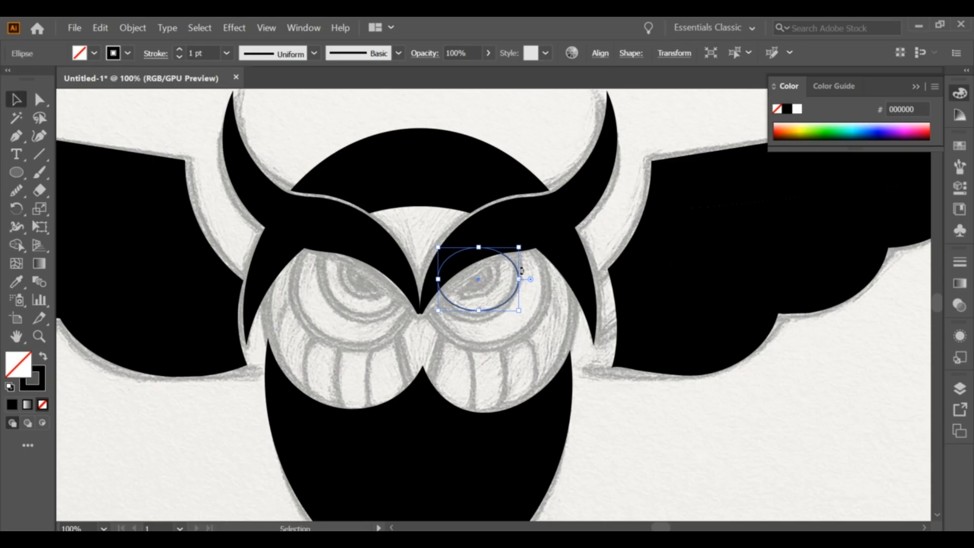
pyautogui.moveTo(524, 251)
pyautogui.mouseDown()
pyautogui.moveTo(504, 211)
pyautogui.moveTo(519, 253)
pyautogui.mouseUp()
pyautogui.moveTo(498, 303)
pyautogui.mouseDown()
pyautogui.moveTo(501, 310)
pyautogui.moveTo(534, 292)
pyautogui.mouseUp()
pyautogui.click(518, 260)
pyautogui.click(521, 261)
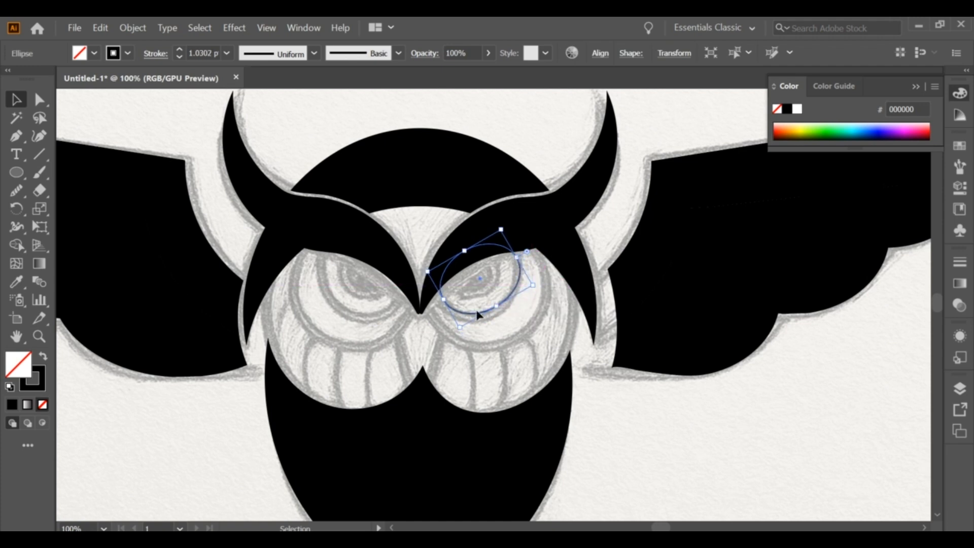
# Adjust the tilted ellipse's size to match the sketched inner ring of the right eye.
pyautogui.moveTo(457, 327); pyautogui.dragTo(454, 334)
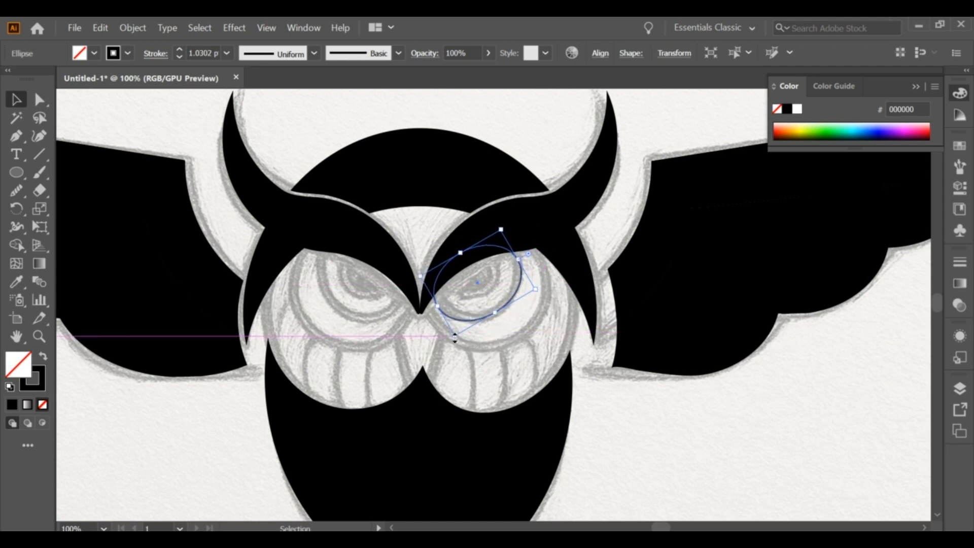
pyautogui.click(219, 202)
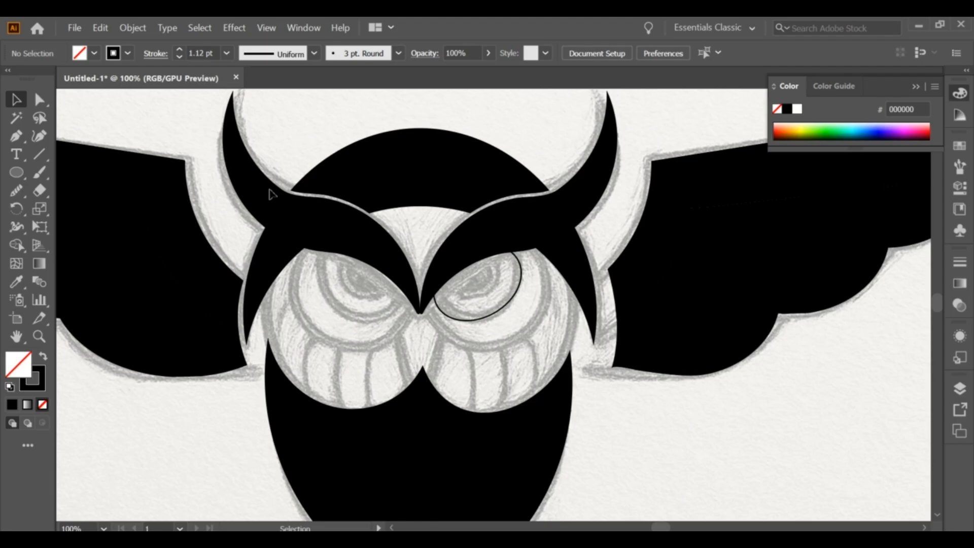
pyautogui.click(482, 318)
pyautogui.moveTo(438, 307); pyautogui.dragTo(437, 306)
pyautogui.click(512, 341)
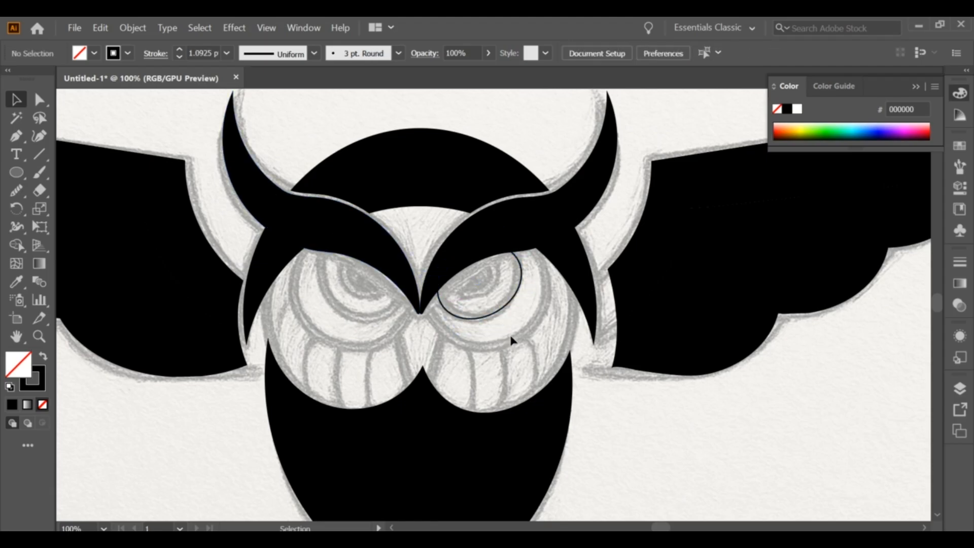
pyautogui.click(514, 298)
pyautogui.moveTo(462, 251); pyautogui.dragTo(461, 249)
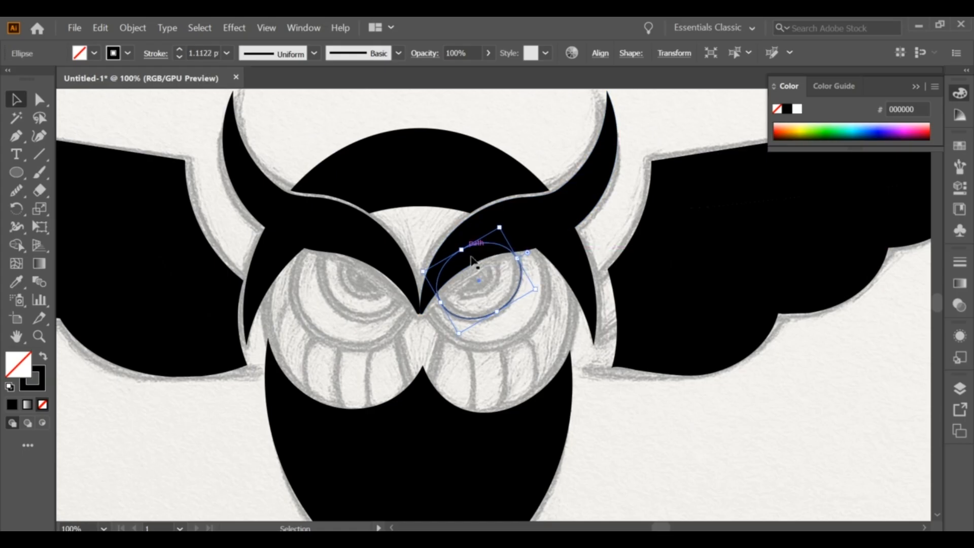
# Thicken the right eye's inner ellipse stroke to about 4.9 pt and shrink the ellipse slightly to fit the sketch.
pyautogui.click(179, 50)
pyautogui.click(179, 49)
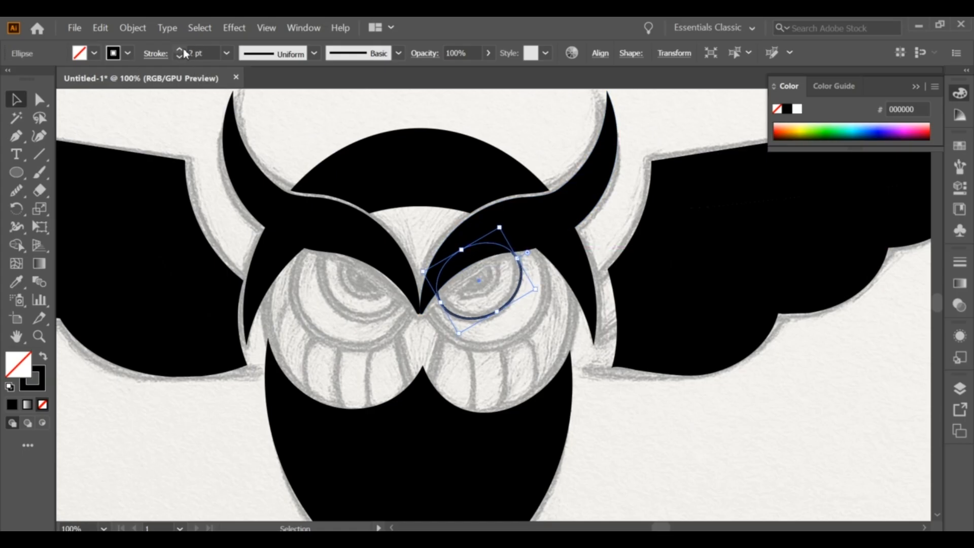
pyautogui.click(179, 49)
pyautogui.click(179, 49)
pyautogui.moveTo(498, 309); pyautogui.dragTo(493, 309)
pyautogui.click(514, 326)
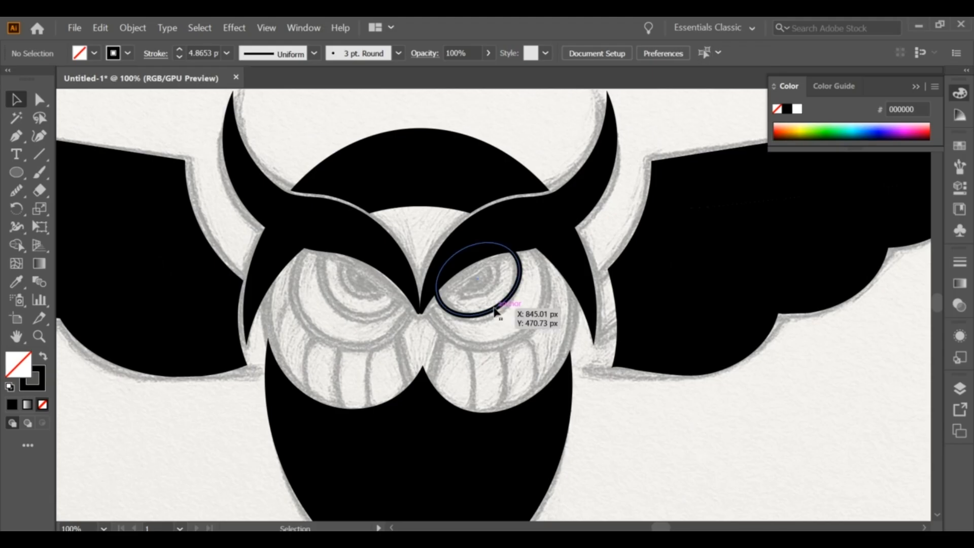
# Draw a black-outlined circle over the right eye's outer ring and enlarge it slightly to match the sketch.
pyautogui.click(17, 172)
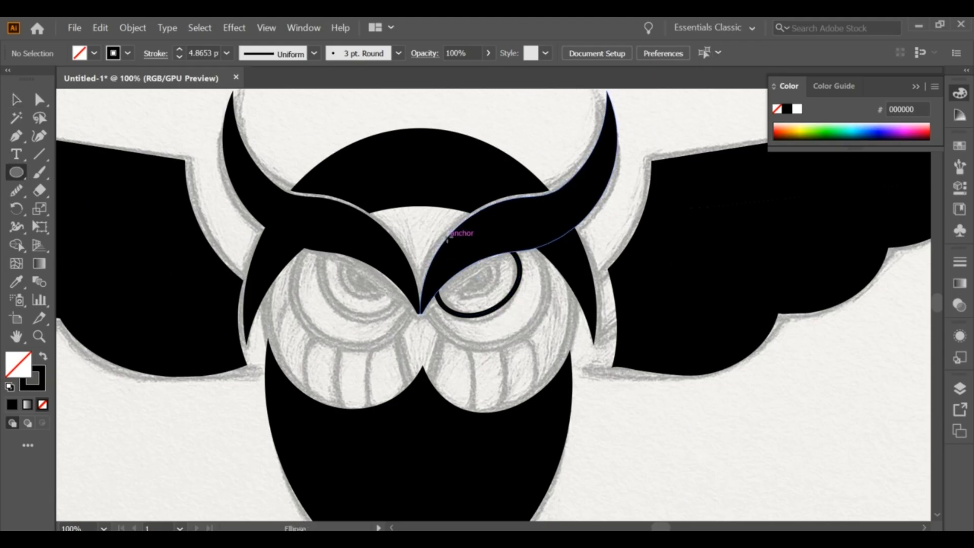
pyautogui.moveTo(447, 237); pyautogui.dragTo(546, 344)
pyautogui.hotkey('ctrl', 'z')
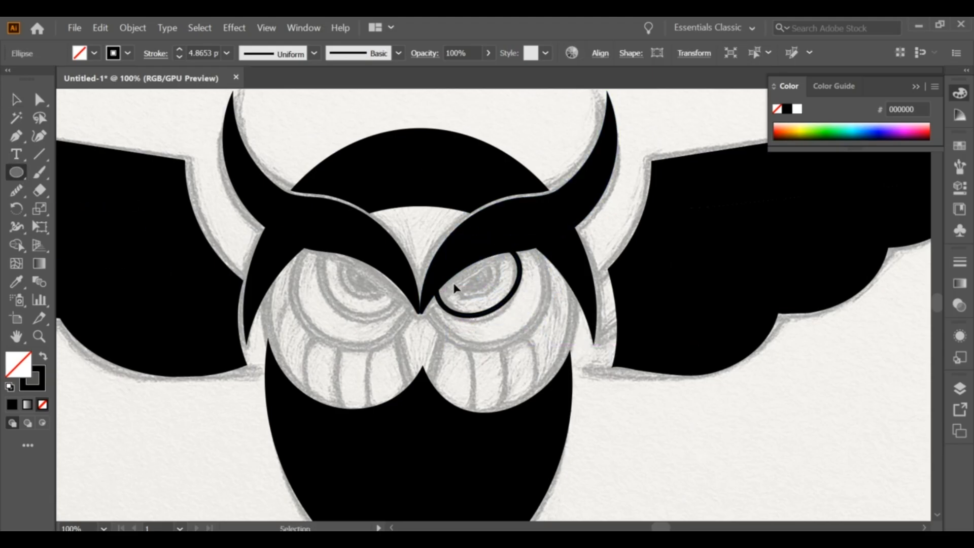
pyautogui.moveTo(406, 212)
pyautogui.mouseDown()
pyautogui.moveTo(512, 266)
pyautogui.moveTo(523, 341)
pyautogui.mouseUp()
pyautogui.click(10, 105)
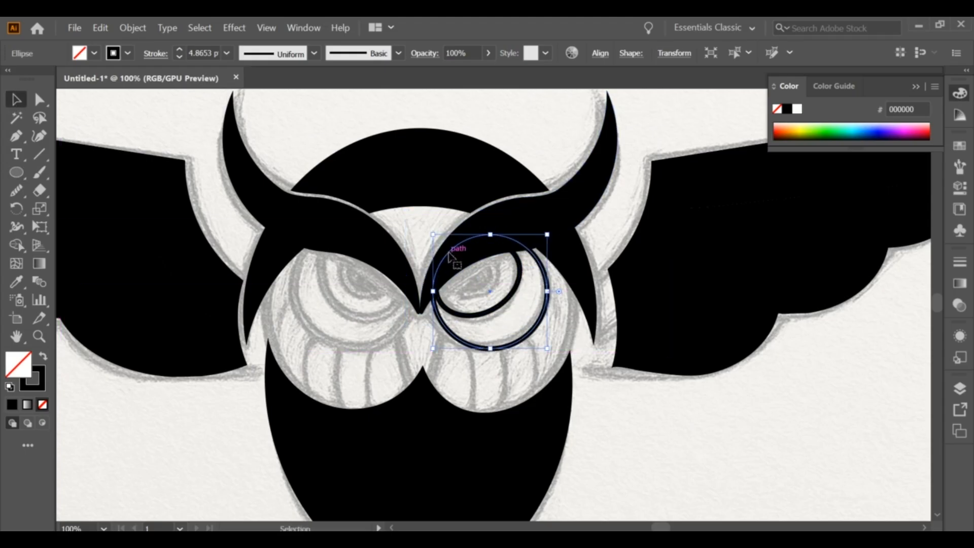
pyautogui.moveTo(490, 234); pyautogui.dragTo(491, 230)
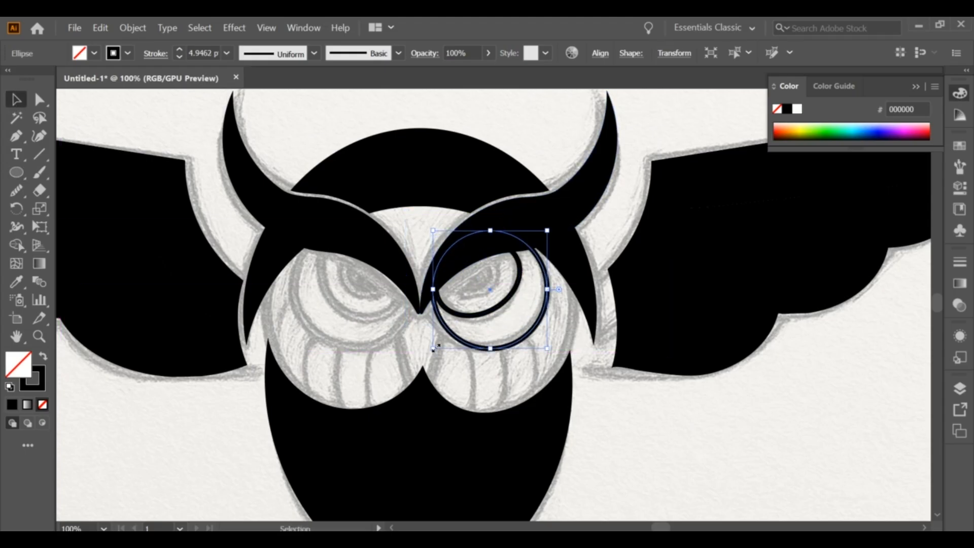
pyautogui.moveTo(434, 349); pyautogui.dragTo(428, 343)
pyautogui.click(627, 412)
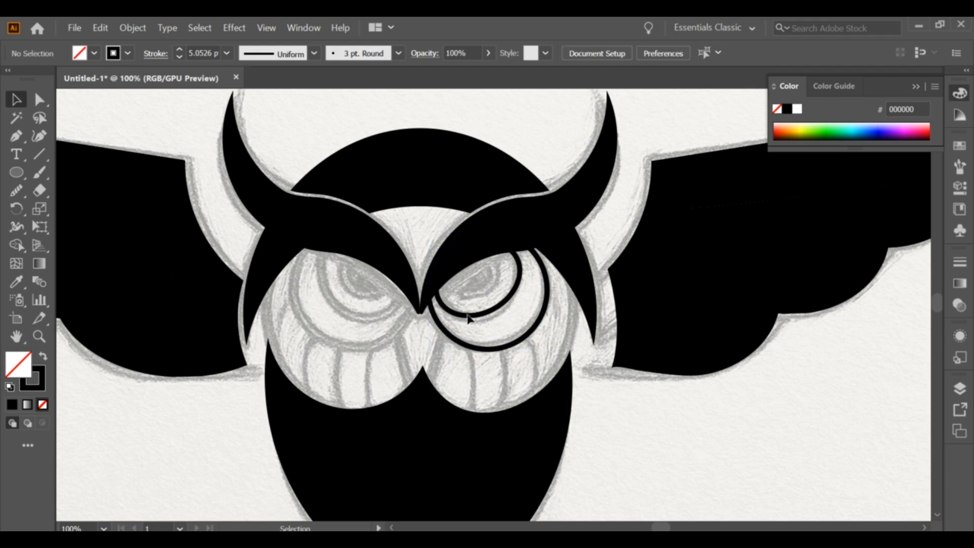
# Copy the right eye's inner ellipse to the left eye, tilt it the opposite way and fit it to the sketched inner ring.
pyautogui.click(485, 312)
pyautogui.moveTo(495, 311); pyautogui.dragTo(376, 309)
pyautogui.click(611, 394)
pyautogui.moveTo(421, 244); pyautogui.dragTo(377, 335)
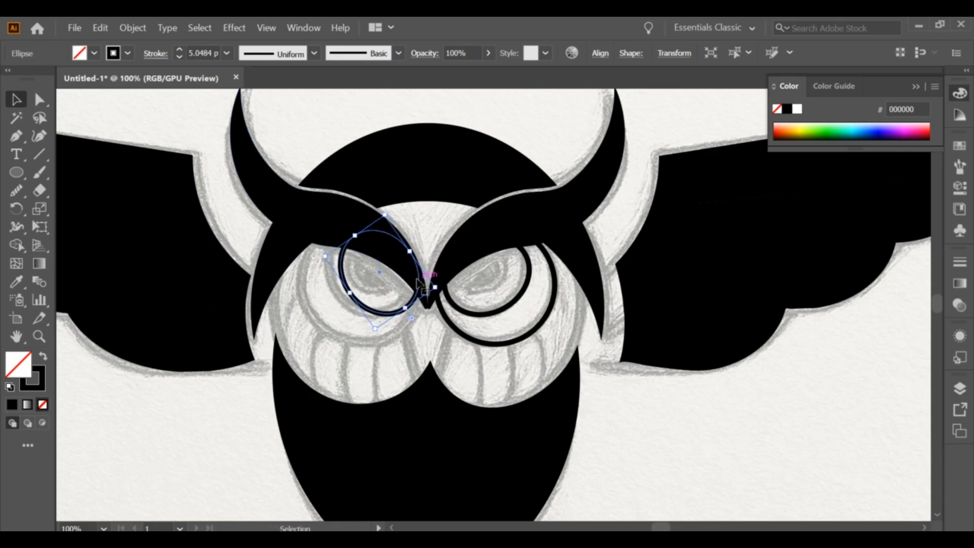
pyautogui.moveTo(419, 278)
pyautogui.mouseDown()
pyautogui.moveTo(406, 272)
pyautogui.moveTo(409, 310)
pyautogui.moveTo(399, 310)
pyautogui.mouseUp()
pyautogui.moveTo(341, 293); pyautogui.dragTo(353, 332)
pyautogui.click(619, 391)
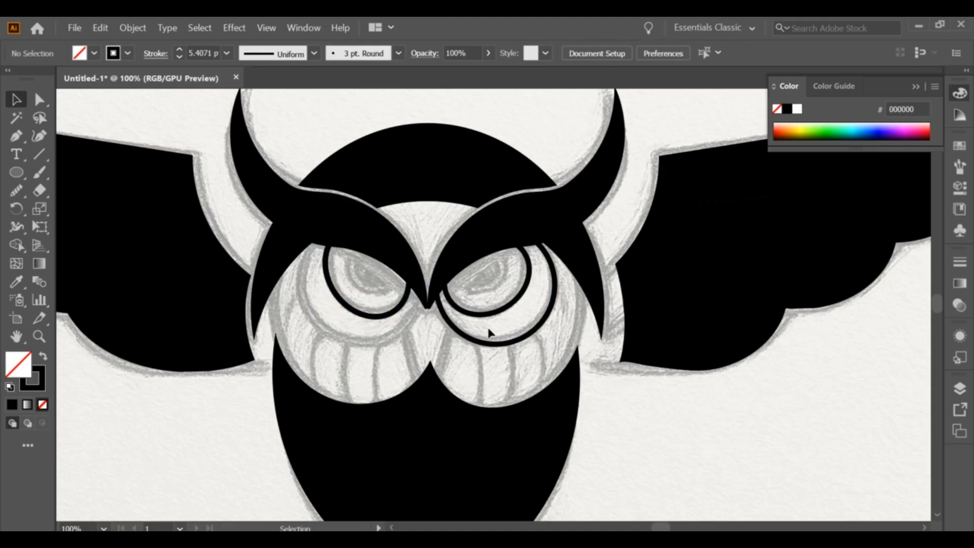
# Copy the right eye's outer circle to the left eye and resize it to fit the sketched outer ring.
pyautogui.moveTo(493, 346); pyautogui.dragTo(355, 338)
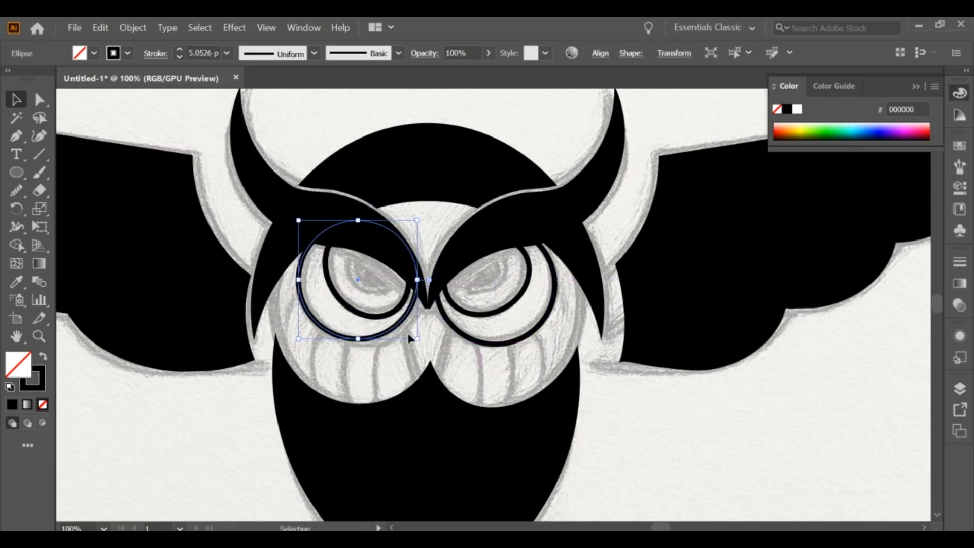
pyautogui.moveTo(417, 339); pyautogui.dragTo(426, 345)
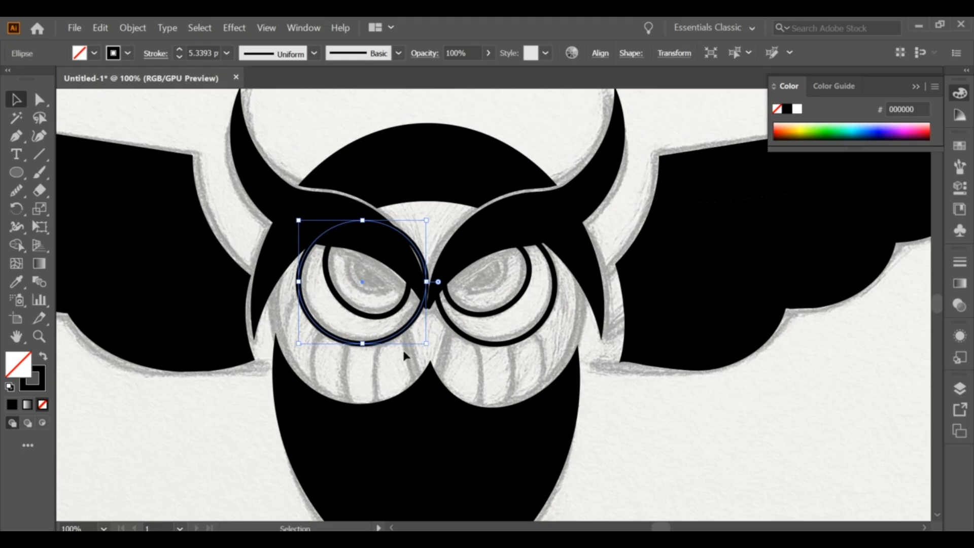
pyautogui.moveTo(426, 222); pyautogui.dragTo(420, 219)
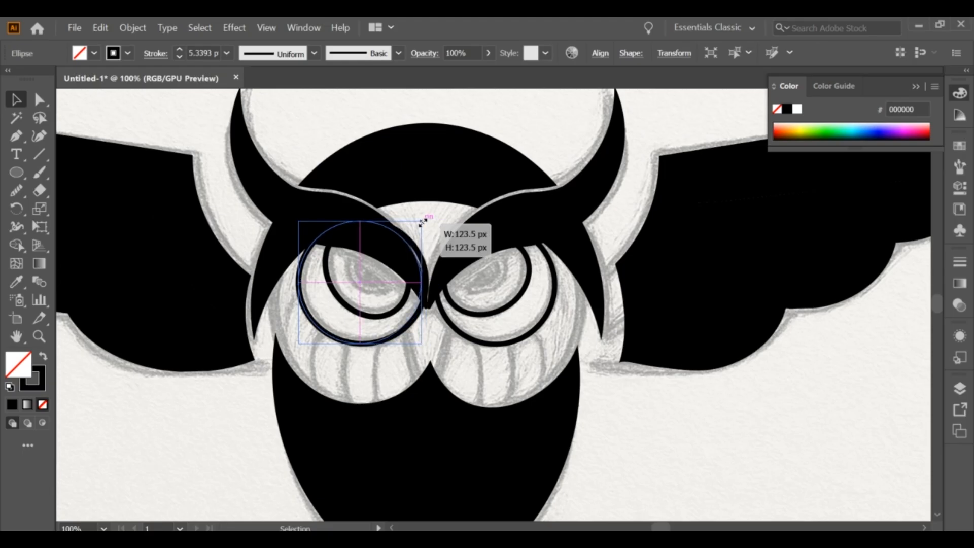
pyautogui.click(351, 387)
pyautogui.click(341, 343)
pyautogui.moveTo(302, 342); pyautogui.dragTo(304, 341)
pyautogui.click(629, 453)
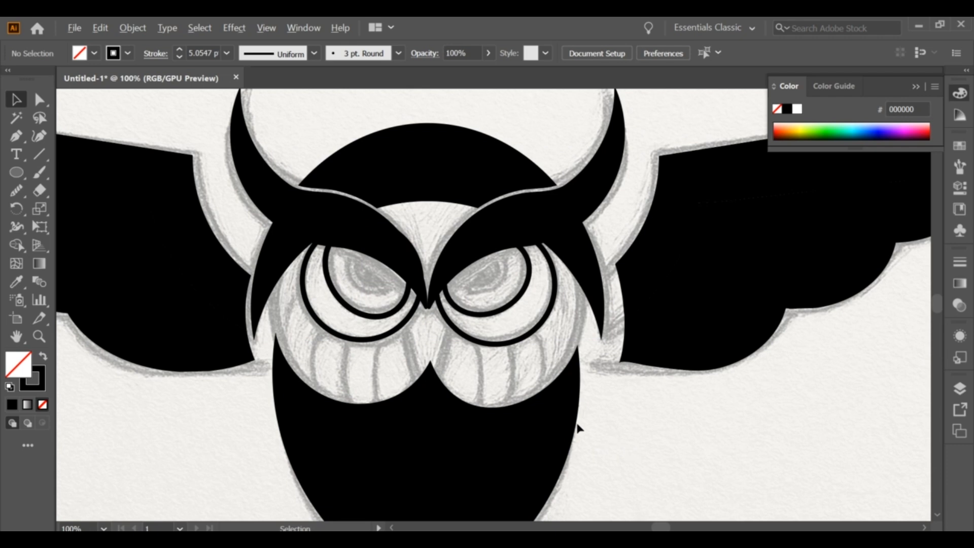
# Adjust the head dome to close the thin gaps between it and the brows.
pyautogui.scroll(-2, 579, 429)
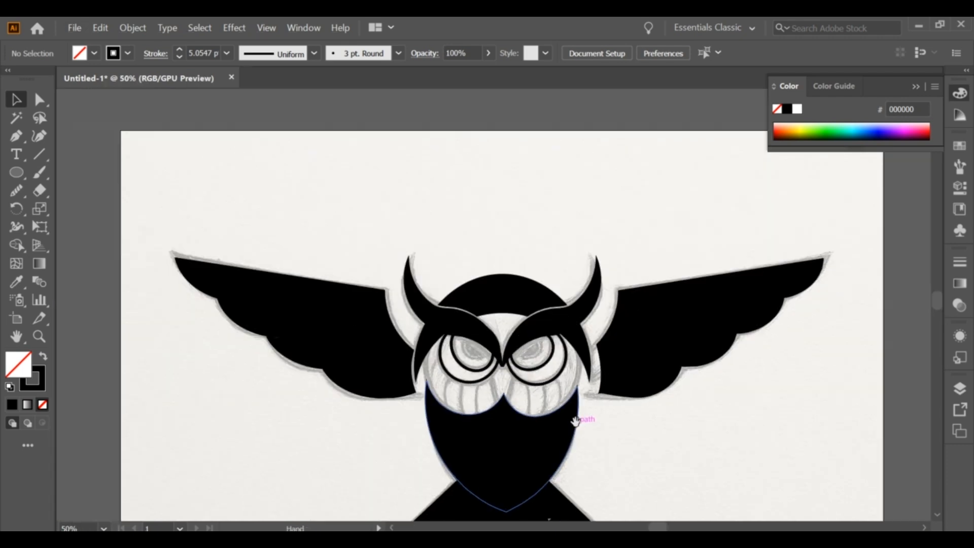
pyautogui.scroll(-1, 577, 421)
pyautogui.click(579, 327)
pyautogui.click(540, 291)
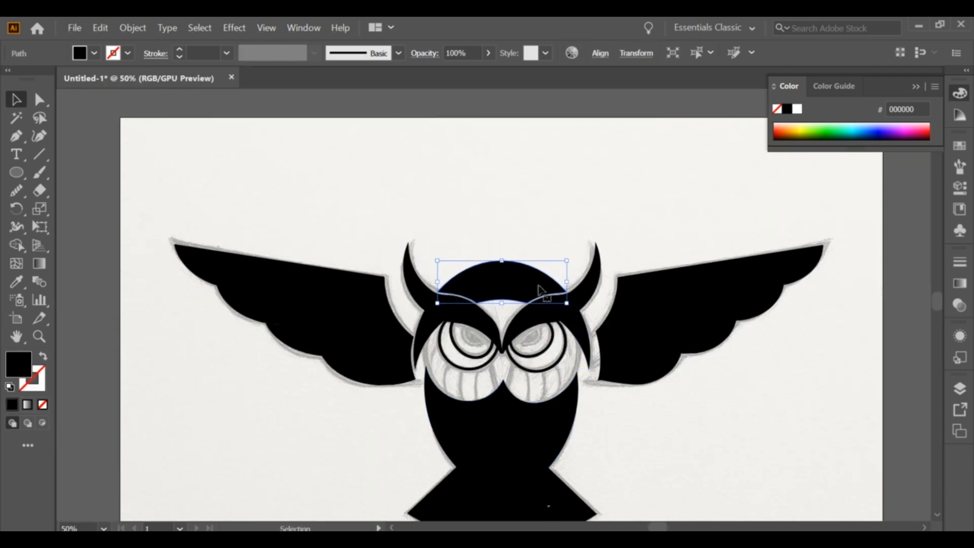
pyautogui.hotkey('shift', 'Up')
pyautogui.hotkey('shift', 'Up')
pyautogui.click(613, 409)
pyautogui.scroll(3, 513, 278)
pyautogui.moveTo(507, 278); pyautogui.dragTo(504, 255)
pyautogui.click(512, 213)
pyautogui.scroll(-3, 512, 214)
pyautogui.press('alt')
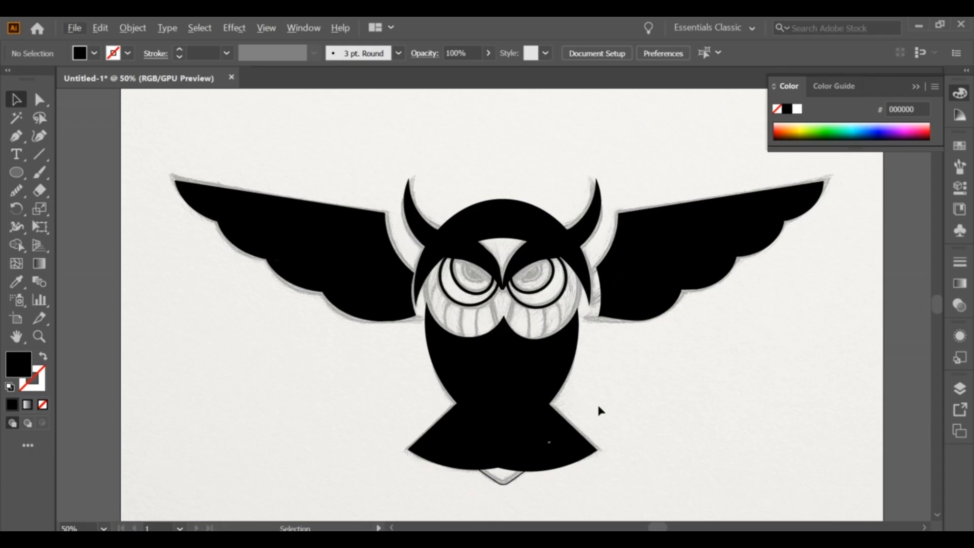
pyautogui.press('alt')
# Select all the left wing's feather shapes and rotate the wing slightly so its inner lower corner lifts.
pyautogui.moveTo(596, 402); pyautogui.dragTo(590, 371)
pyautogui.moveTo(403, 279); pyautogui.dragTo(290, 131)
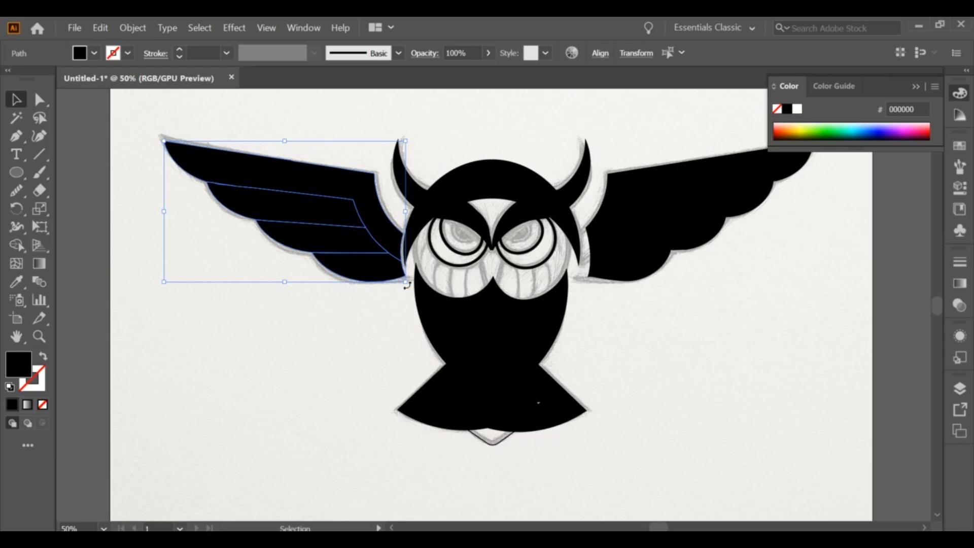
pyautogui.moveTo(407, 285); pyautogui.dragTo(376, 257)
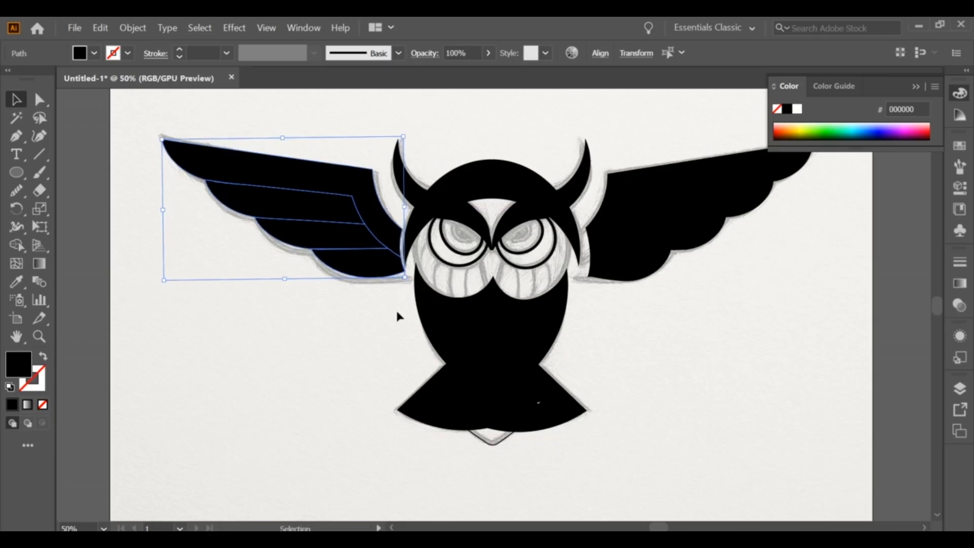
pyautogui.click(397, 316)
# Select all the right wing's feather shapes and rotate the wing slightly to mirror the left wing's new angle.
pyautogui.moveTo(630, 171); pyautogui.dragTo(670, 288)
pyautogui.moveTo(618, 268); pyautogui.dragTo(615, 268)
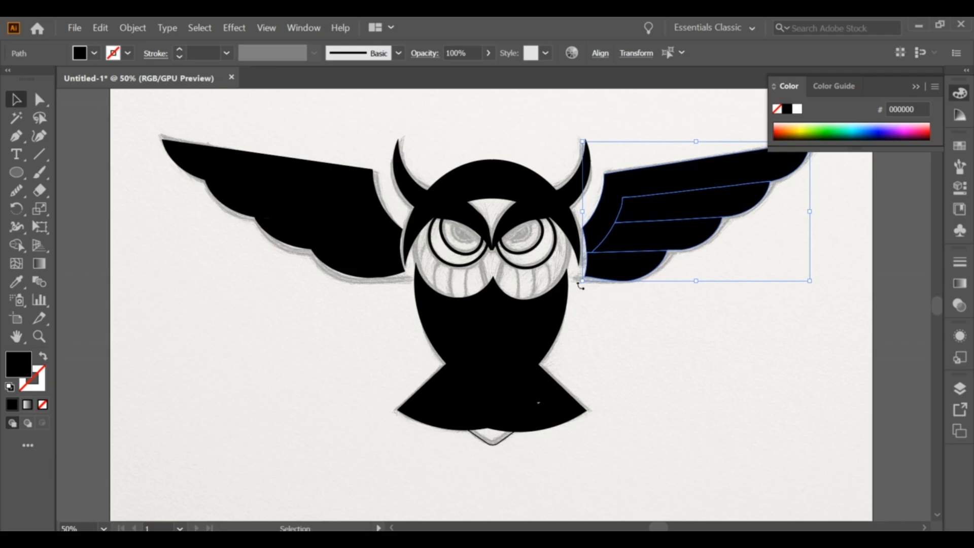
pyautogui.moveTo(578, 285); pyautogui.dragTo(577, 278)
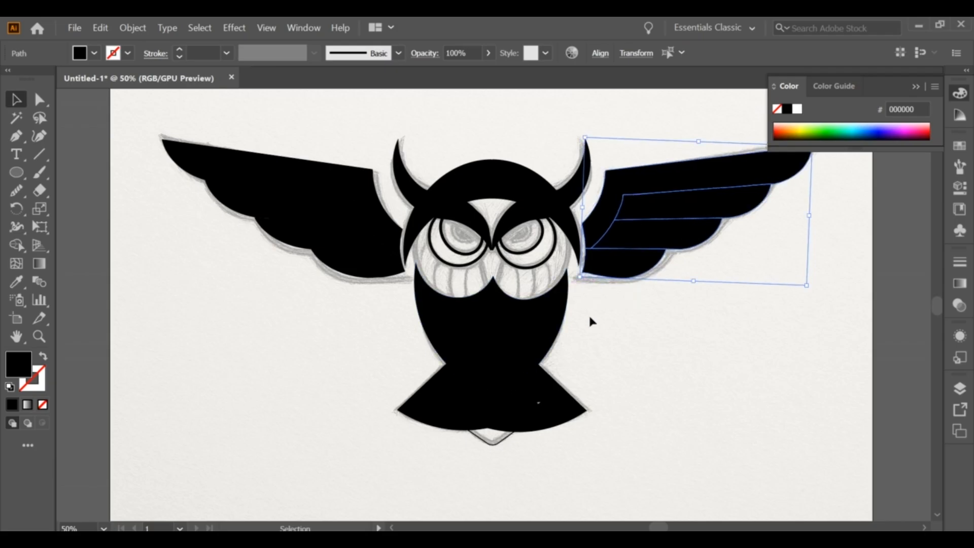
pyautogui.click(617, 313)
pyautogui.scroll(-2, 617, 316)
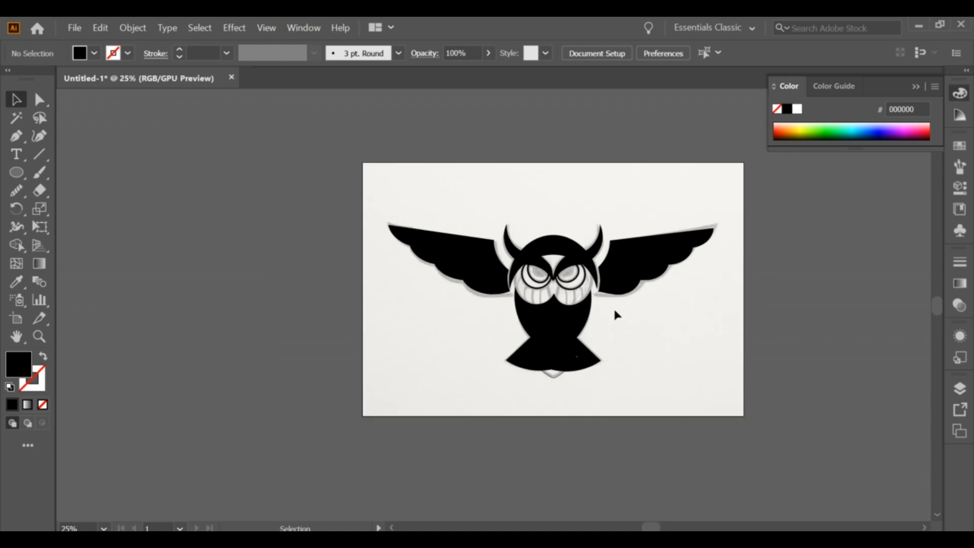
pyautogui.scroll(1, 616, 316)
pyautogui.moveTo(613, 308); pyautogui.dragTo(611, 299)
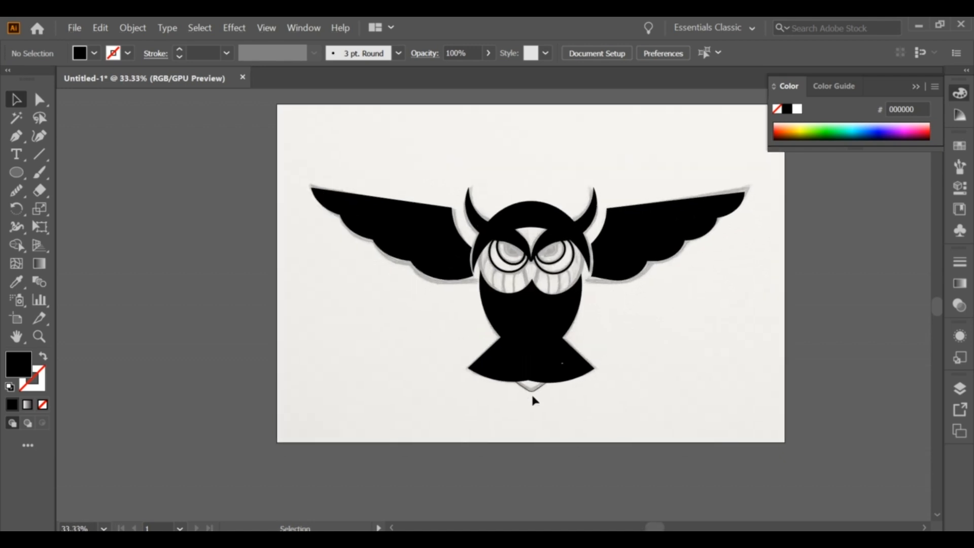
pyautogui.click(510, 384)
pyautogui.click(558, 425)
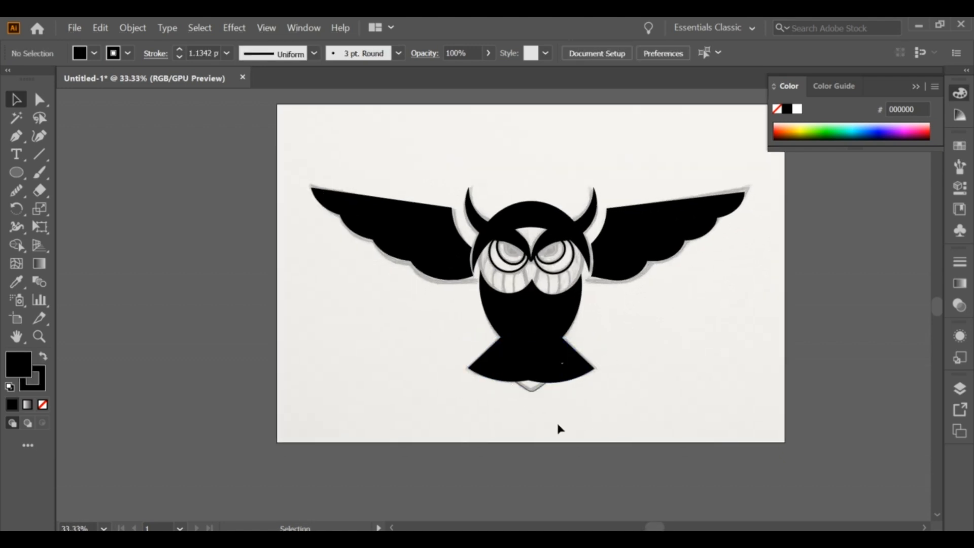
# Draw a black-filled ellipse without stroke over the right eye's sketched pupil and position it tilted like the brow.
pyautogui.scroll(5, 553, 261)
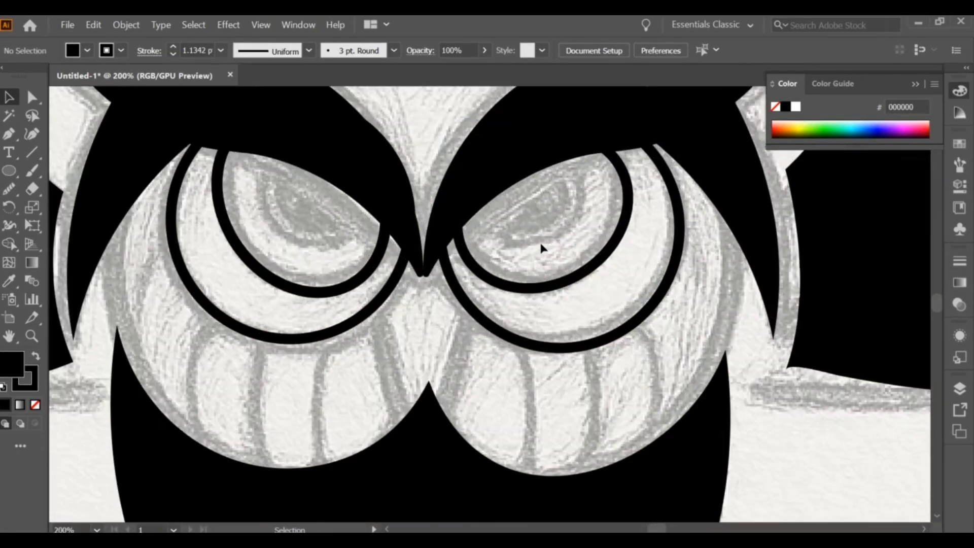
pyautogui.press('l')
pyautogui.moveTo(491, 169)
pyautogui.mouseDown()
pyautogui.moveTo(596, 216)
pyautogui.moveTo(591, 230)
pyautogui.moveTo(603, 197)
pyautogui.mouseUp()
pyautogui.click(25, 381)
pyautogui.click(35, 405)
pyautogui.press('v')
pyautogui.moveTo(541, 200); pyautogui.dragTo(562, 232)
pyautogui.click(569, 263)
pyautogui.click(559, 224)
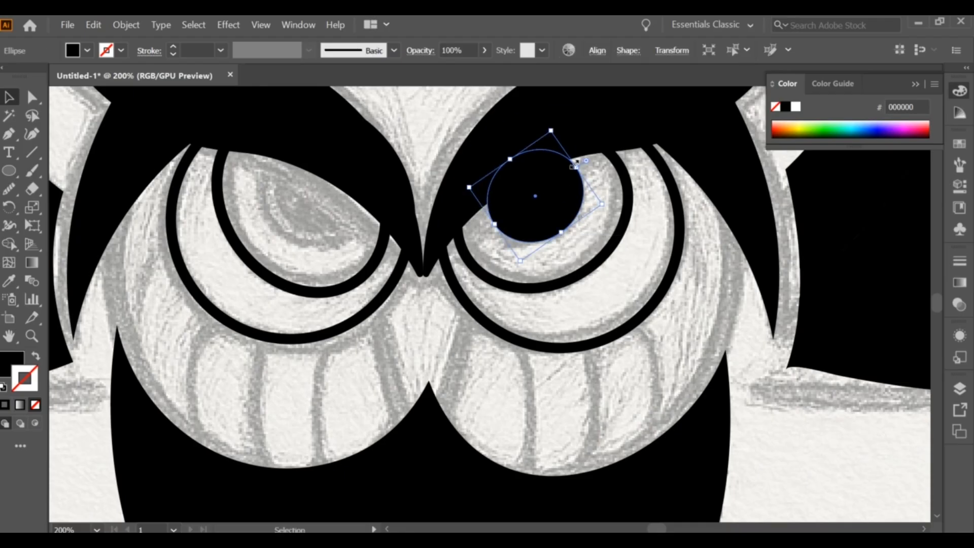
# Resize the right pupil ellipse and reposition it beneath the brow.
pyautogui.moveTo(577, 167); pyautogui.dragTo(586, 161)
pyautogui.moveTo(515, 155); pyautogui.dragTo(520, 165)
pyautogui.moveTo(544, 200); pyautogui.dragTo(537, 195)
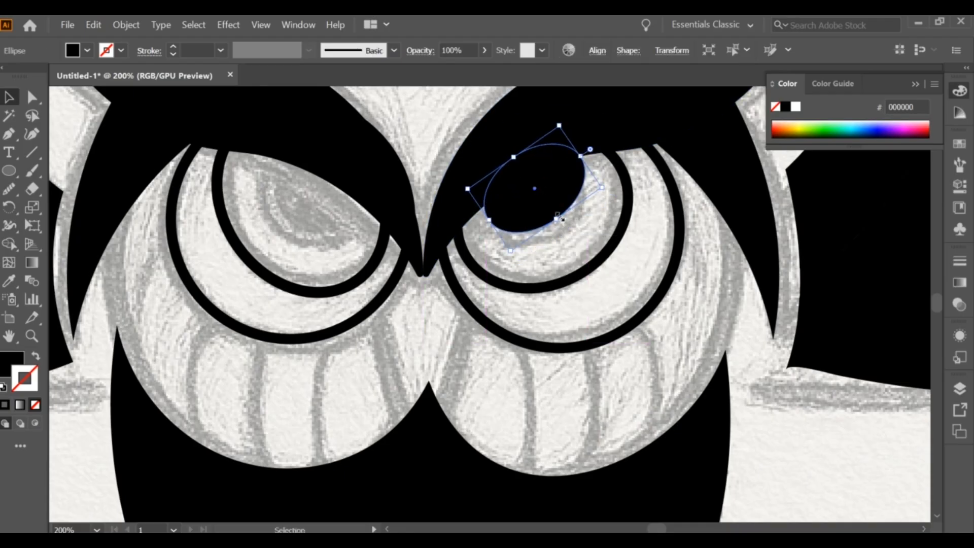
pyautogui.click(589, 223)
pyautogui.click(559, 217)
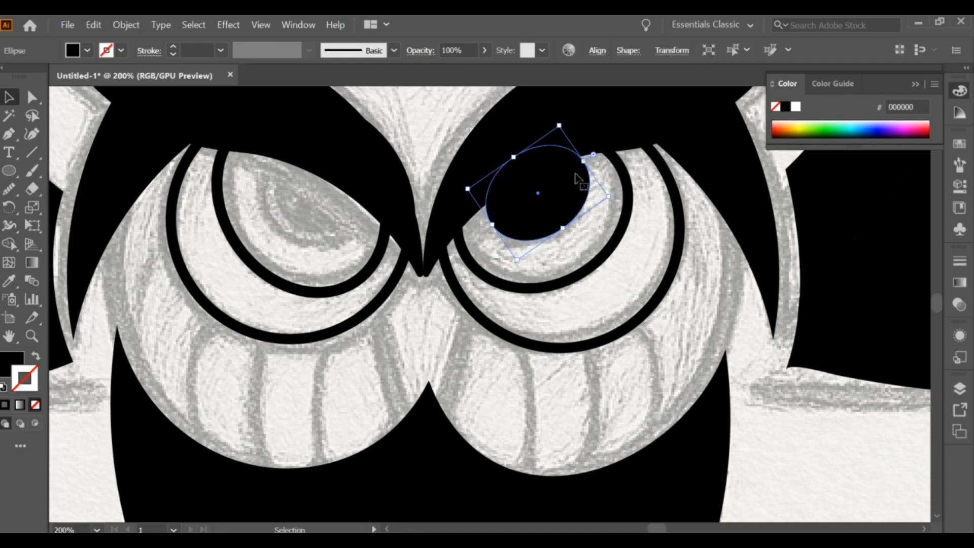
pyautogui.click(577, 209)
pyautogui.click(535, 225)
# Enlarge the right pupil until it nearly fills the inner eye ring, keeping a narrow even gap.
pyautogui.moveTo(582, 161)
pyautogui.mouseDown()
pyautogui.moveTo(591, 155)
pyautogui.moveTo(573, 190)
pyautogui.moveTo(596, 160)
pyautogui.mouseUp()
pyautogui.hotkey('ctrl', 'z')
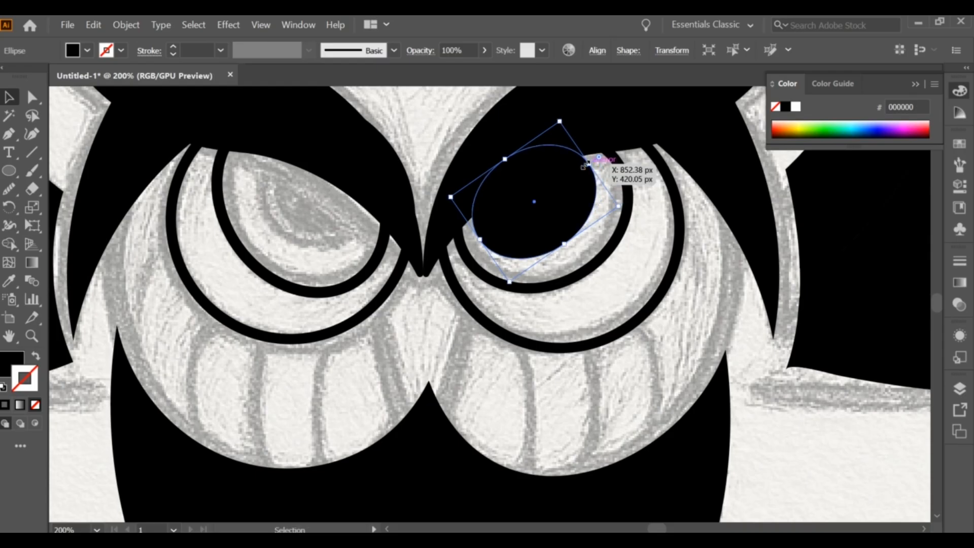
pyautogui.moveTo(480, 239); pyautogui.dragTo(475, 244)
pyautogui.moveTo(562, 246); pyautogui.dragTo(569, 257)
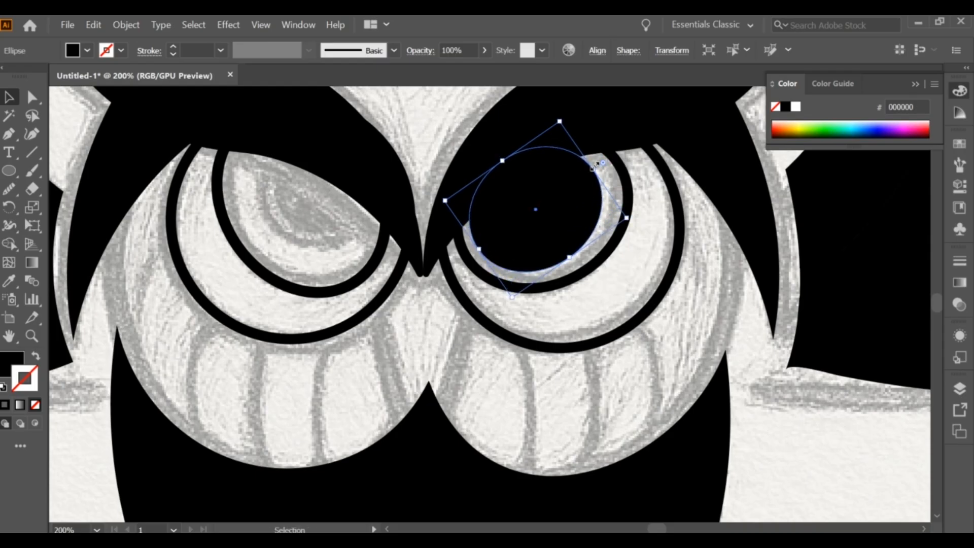
pyautogui.moveTo(598, 165); pyautogui.dragTo(606, 158)
pyautogui.moveTo(556, 197); pyautogui.dragTo(555, 196)
pyautogui.click(620, 307)
# Copy the right pupil to the left eye, rotate it to the opposite tilt and fit it inside the inner ring.
pyautogui.moveTo(524, 232); pyautogui.dragTo(293, 207)
pyautogui.moveTo(376, 136); pyautogui.dragTo(374, 234)
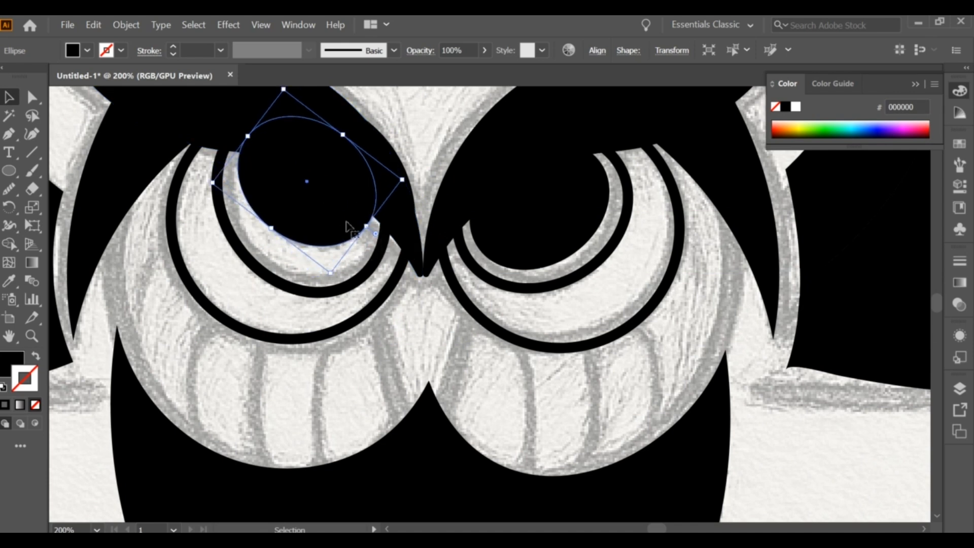
pyautogui.moveTo(330, 205); pyautogui.dragTo(335, 209)
pyautogui.click(283, 272)
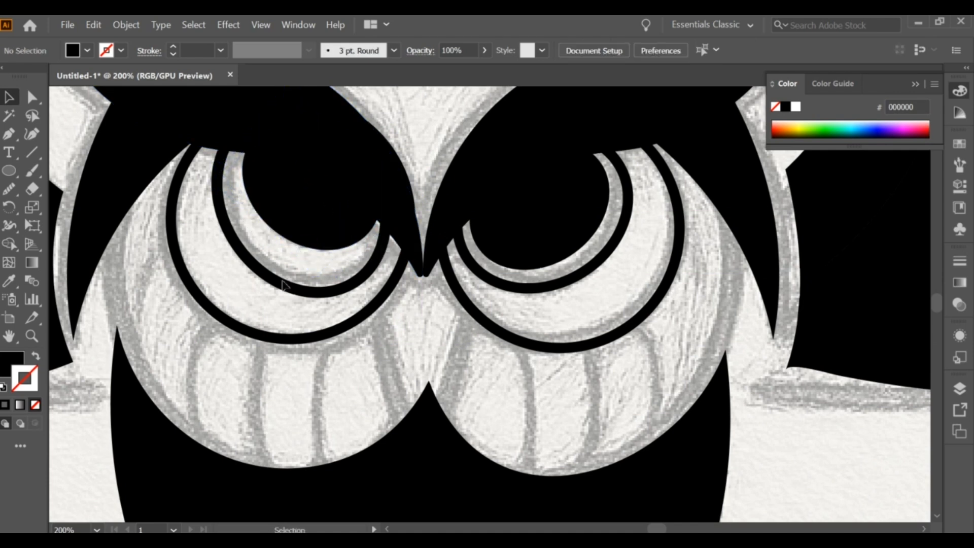
# Resize and shift the left eye's inner ring so it follows the pupil more closely.
pyautogui.click(283, 280)
pyautogui.moveTo(293, 325); pyautogui.dragTo(304, 309)
pyautogui.moveTo(250, 232); pyautogui.dragTo(245, 237)
pyautogui.moveTo(359, 273); pyautogui.dragTo(357, 271)
pyautogui.click(261, 275)
pyautogui.click(274, 267)
pyautogui.click(224, 268)
pyautogui.moveTo(245, 236); pyautogui.dragTo(283, 240)
pyautogui.click(286, 229)
pyautogui.hotkey('ctrl', 'z')
pyautogui.hotkey('ctrl', 'z')
pyautogui.hotkey('ctrl', 'z')
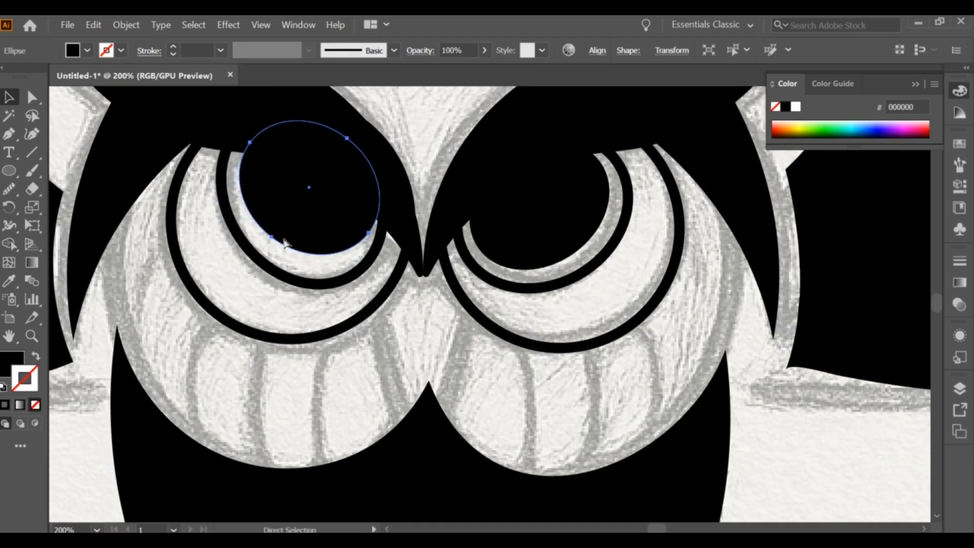
pyautogui.click(329, 252)
# Enlarge the right eye's inner ring slightly at its lower edge.
pyautogui.click(552, 260)
pyautogui.click(564, 283)
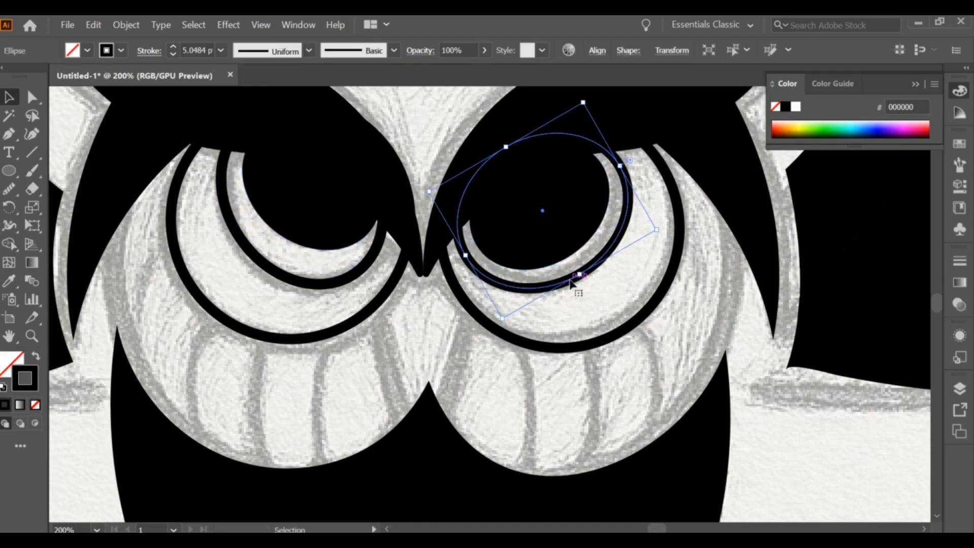
pyautogui.moveTo(578, 278); pyautogui.dragTo(582, 283)
pyautogui.click(599, 295)
# Join the brows' two rounded lower tips between the eyes into a single point.
pyautogui.scroll(-4, 556, 311)
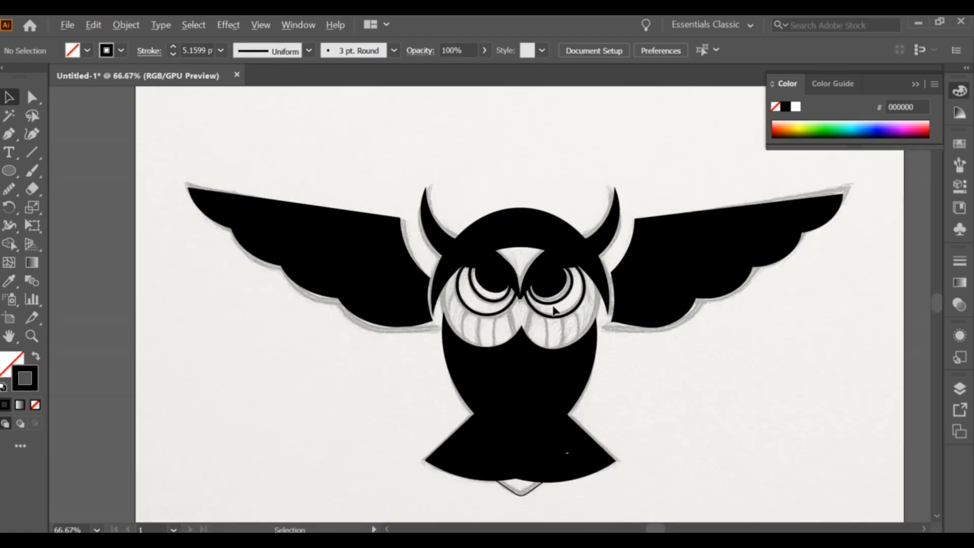
pyautogui.scroll(7, 520, 299)
pyautogui.click(526, 208)
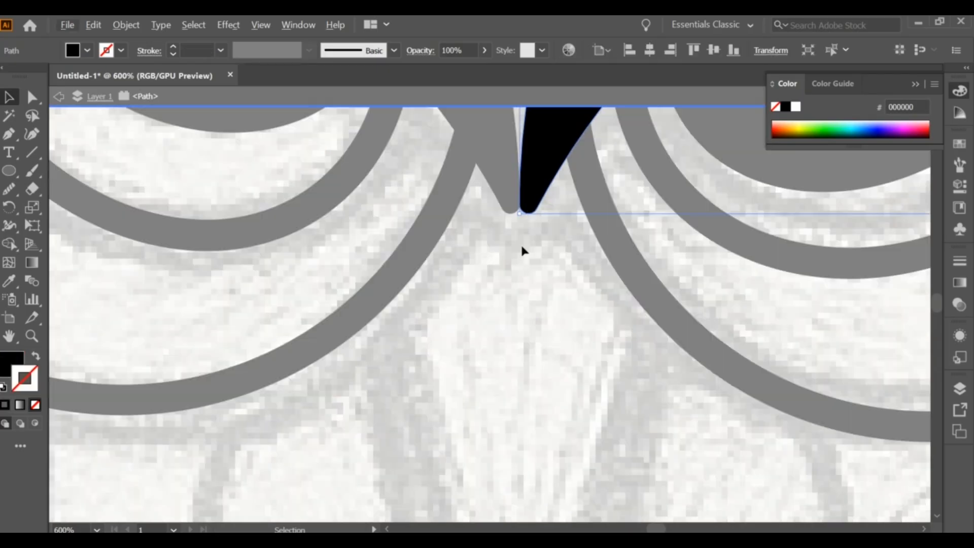
pyautogui.scroll(2, 507, 305)
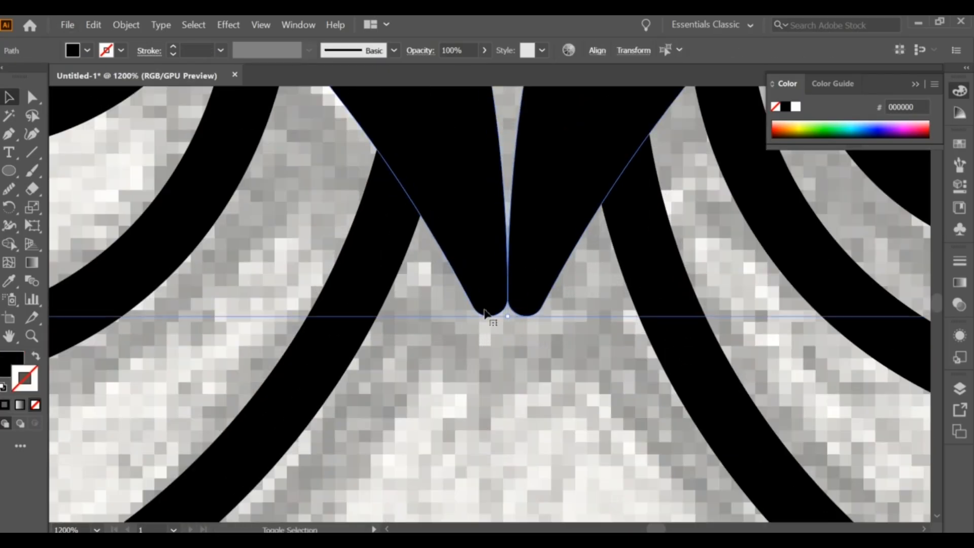
pyautogui.click(493, 325)
pyautogui.click(31, 98)
pyautogui.click(490, 316)
pyautogui.moveTo(491, 316)
pyautogui.mouseDown()
pyautogui.moveTo(517, 315)
pyautogui.moveTo(499, 316)
pyautogui.mouseUp()
pyautogui.click(485, 347)
pyautogui.scroll(-2, 484, 348)
pyautogui.scroll(-7, 492, 345)
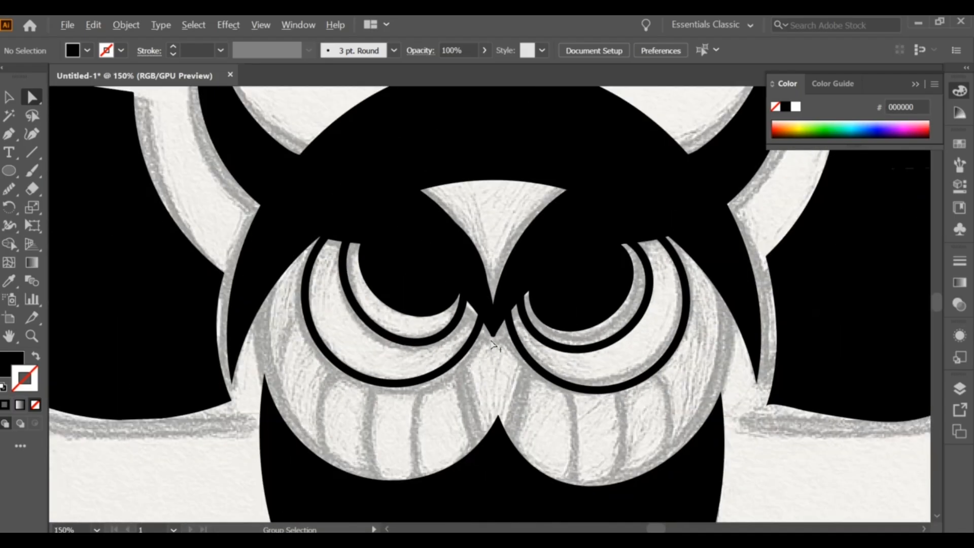
pyautogui.moveTo(154, 153); pyautogui.dragTo(617, 412)
pyautogui.hotkey('shift', 'm')
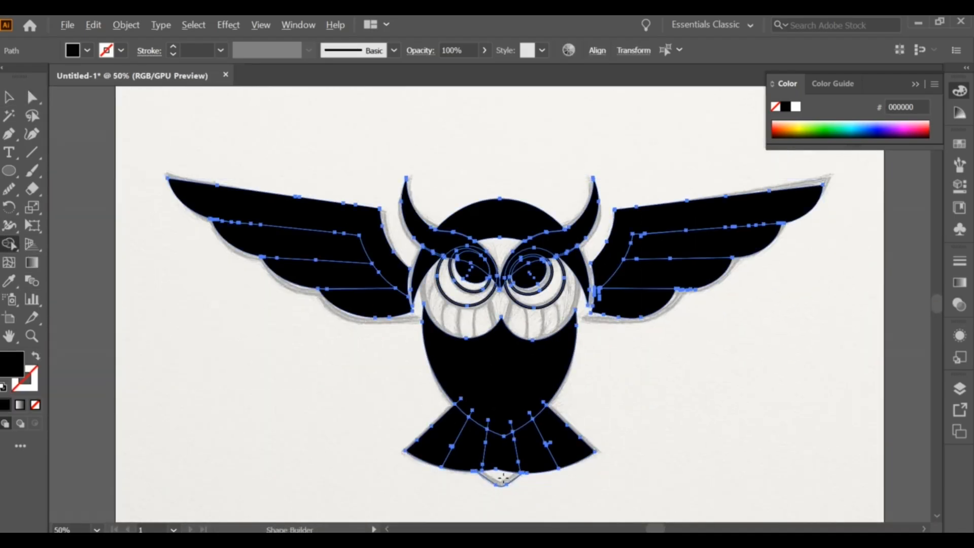
pyautogui.press('v')
pyautogui.hotkey('ctrl', '1')
pyautogui.hotkey('ctrl', 'shift', 'a')
# Stretch the V-shaped tail tip line slightly upward and fill the area it encloses black with the Shape Builder.
pyautogui.click(459, 422)
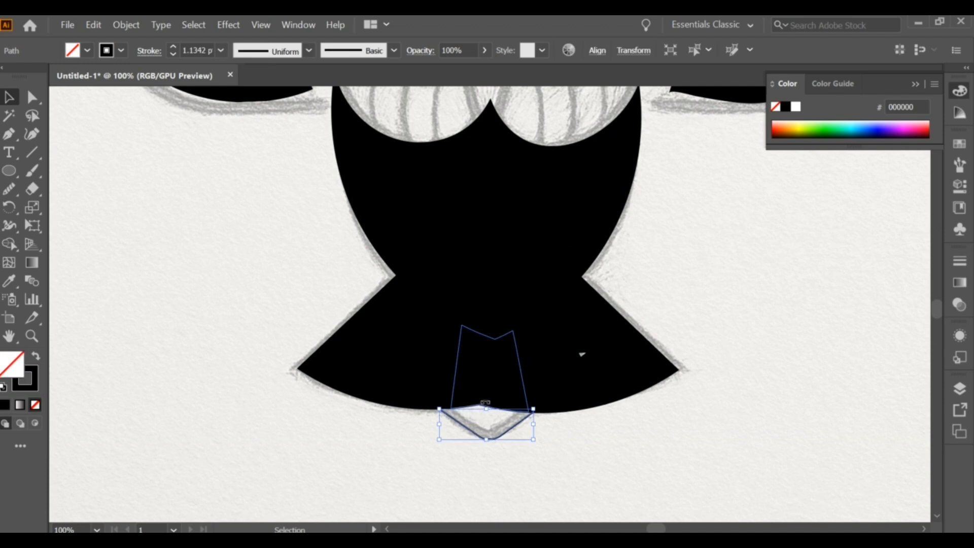
pyautogui.moveTo(487, 409); pyautogui.dragTo(488, 401)
pyautogui.moveTo(291, 446); pyautogui.dragTo(589, 350)
pyautogui.hotkey('shift', 'm')
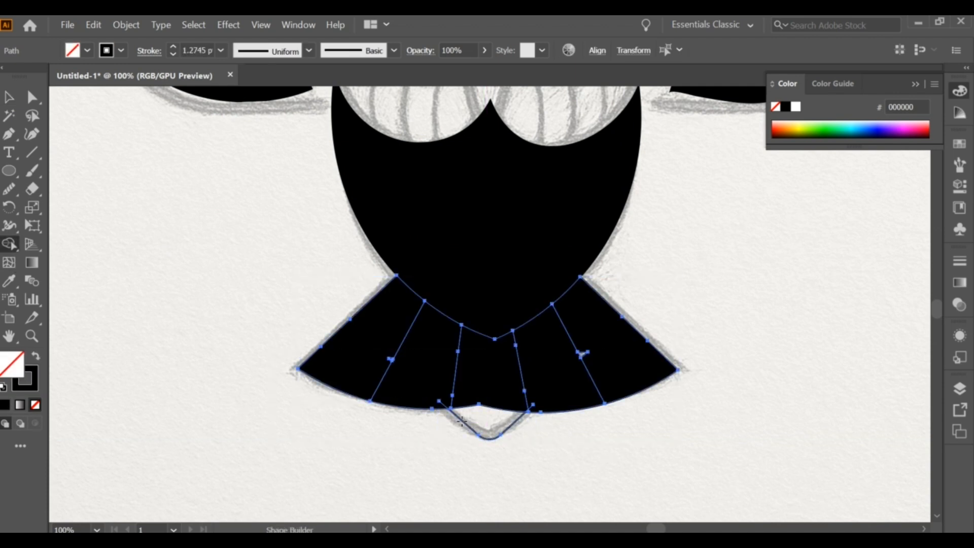
pyautogui.click(475, 424)
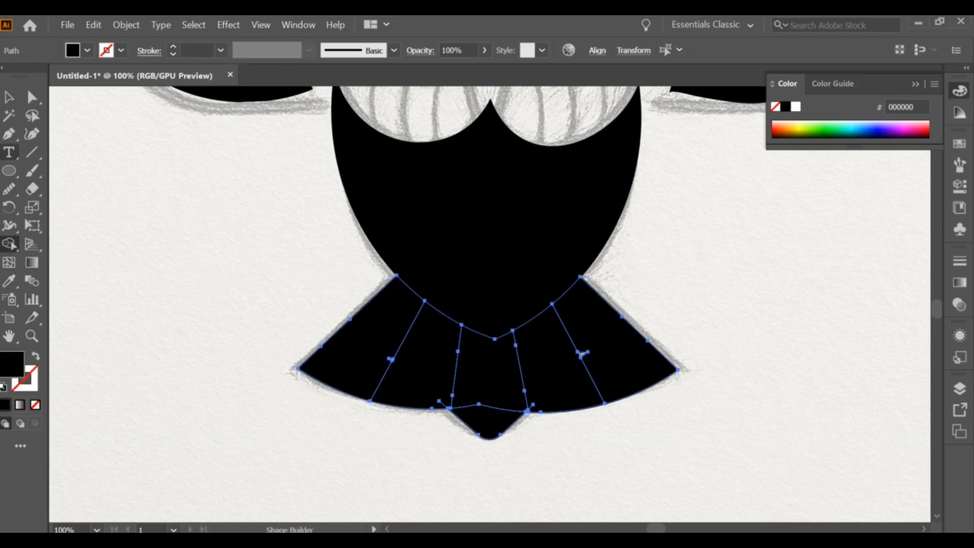
pyautogui.press('v')
pyautogui.hotkey('ctrl', 'shift', 'a')
# Select the body and tail shapes and fill the small gap in the tail's right feathers with the Shape Builder.
pyautogui.hotkey('ctrl', '0')
pyautogui.scroll(2, 547, 410)
pyautogui.moveTo(593, 342); pyautogui.dragTo(465, 445)
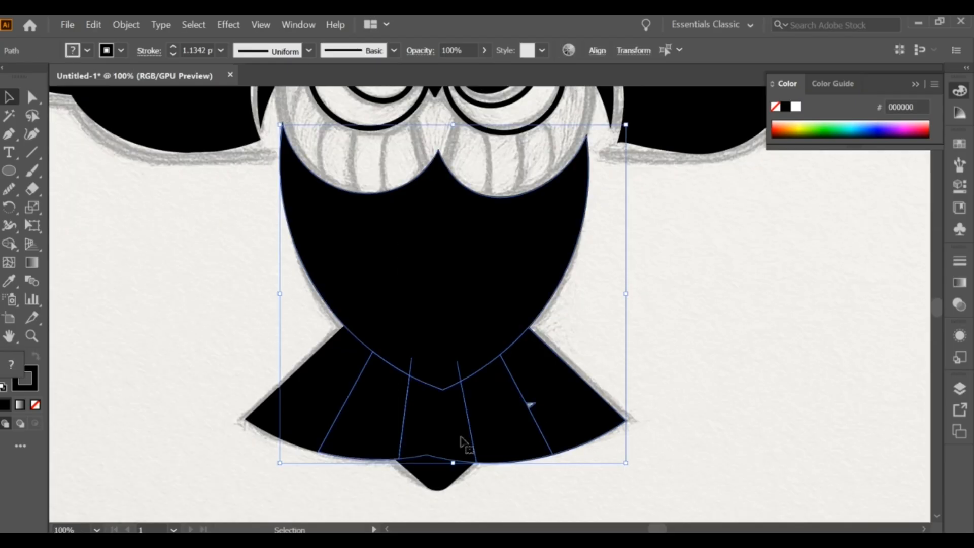
pyautogui.scroll(1, 486, 416)
pyautogui.click(10, 245)
pyautogui.scroll(-2, 560, 392)
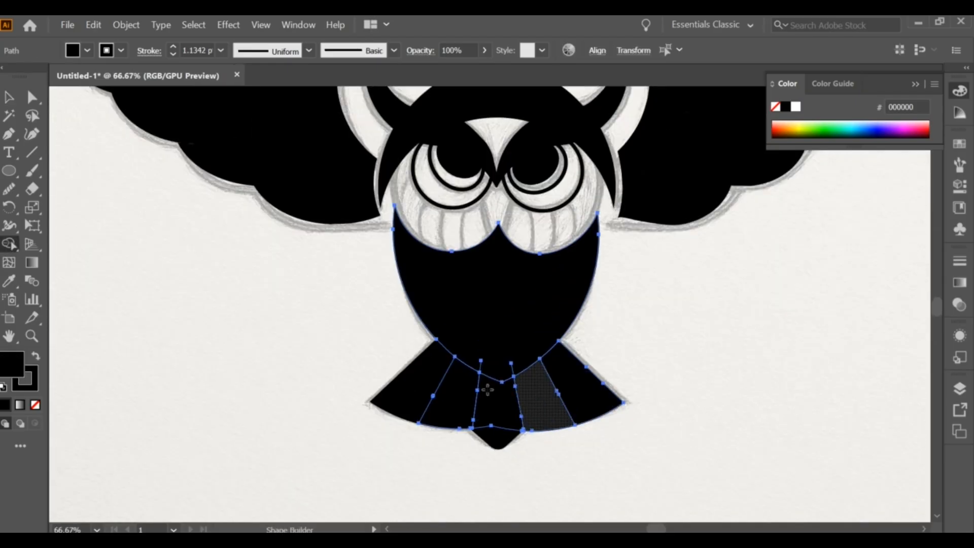
# Remove the stroke from all the body and tail shapes.
pyautogui.press('v')
pyautogui.click(307, 357)
pyautogui.moveTo(307, 356); pyautogui.dragTo(550, 427)
pyautogui.click(35, 405)
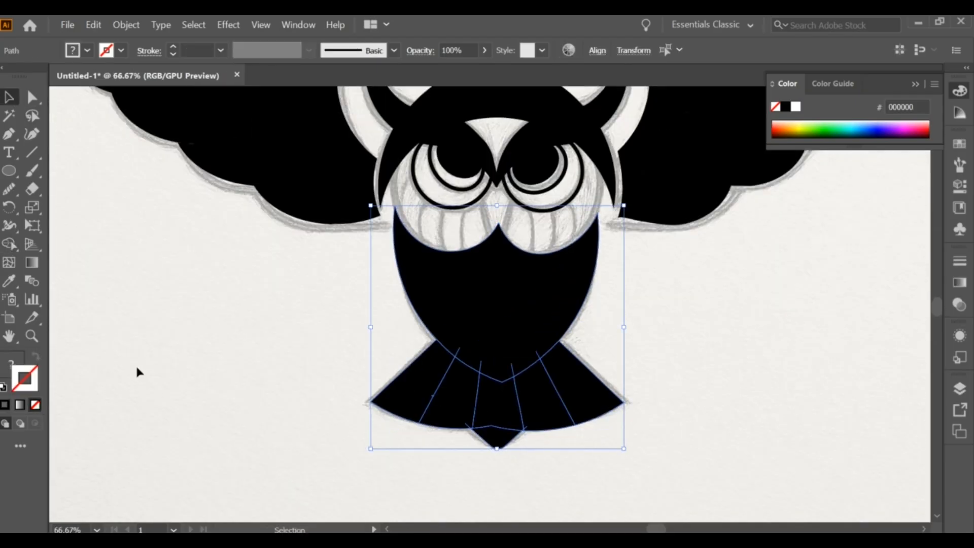
pyautogui.click(137, 369)
pyautogui.scroll(-1, 268, 338)
pyautogui.scroll(2, 341, 341)
pyautogui.scroll(1, 440, 271)
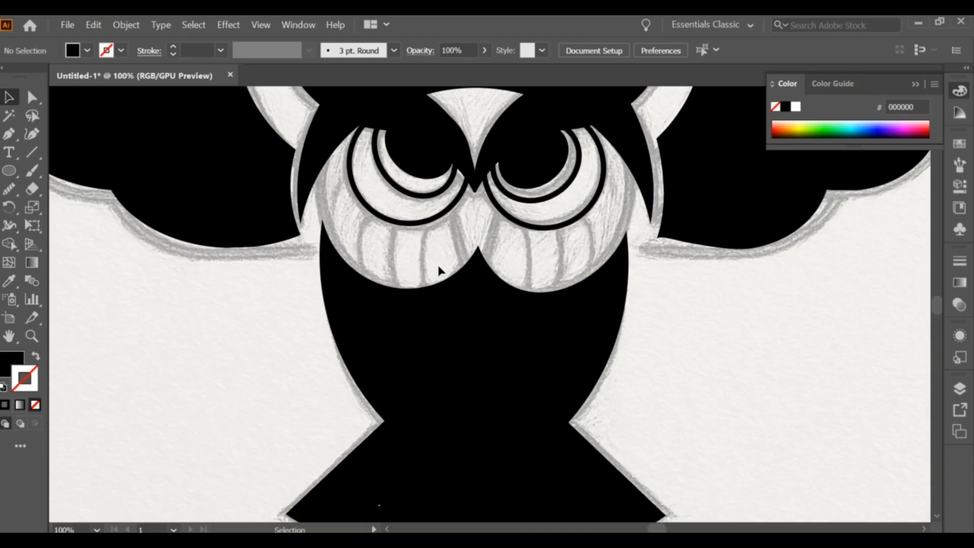
pyautogui.scroll(-2, 440, 274)
pyautogui.scroll(2, 463, 290)
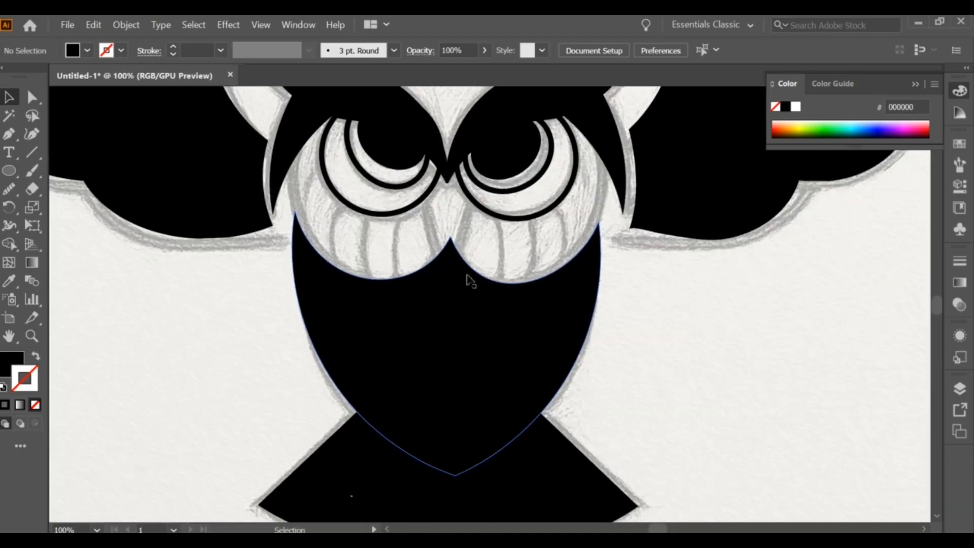
pyautogui.press('l')
pyautogui.moveTo(305, 141); pyautogui.dragTo(443, 263)
pyautogui.hotkey('ctrl', 'z')
# Swap the body's black fill for a 1 pt black outline to expose the sketch beneath.
pyautogui.click(9, 97)
pyautogui.click(345, 310)
pyautogui.click(36, 353)
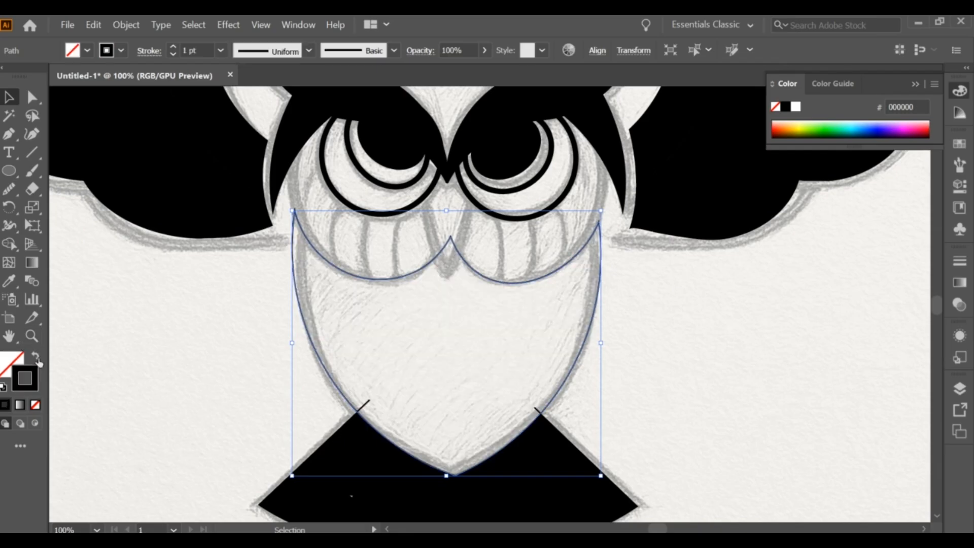
pyautogui.click(126, 361)
pyautogui.scroll(1, 406, 309)
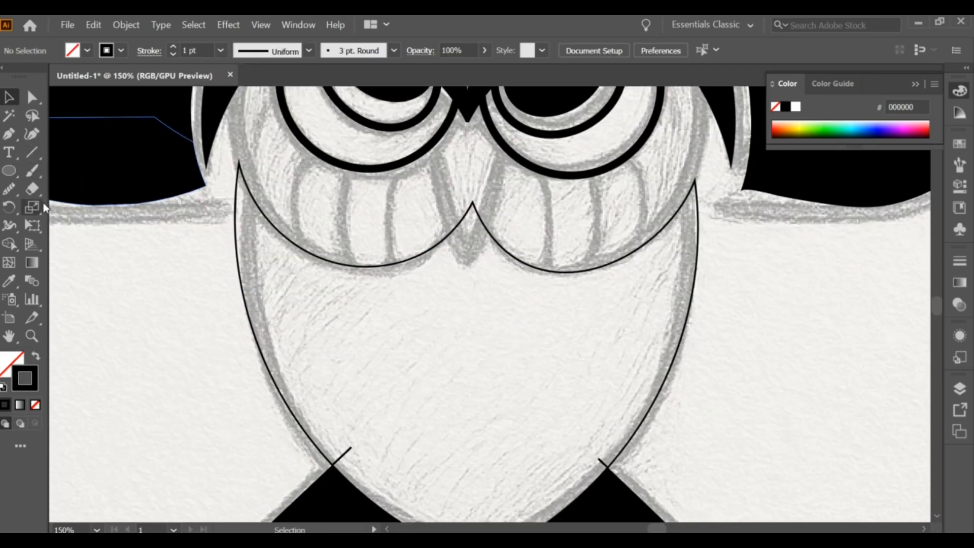
# Cut the body outline with the Scissors on both sides of its central peak and delete the peak segment.
pyautogui.moveTo(32, 189)
pyautogui.mouseDown()
pyautogui.moveTo(56, 187)
pyautogui.moveTo(96, 206)
pyautogui.mouseUp()
pyautogui.click(452, 232)
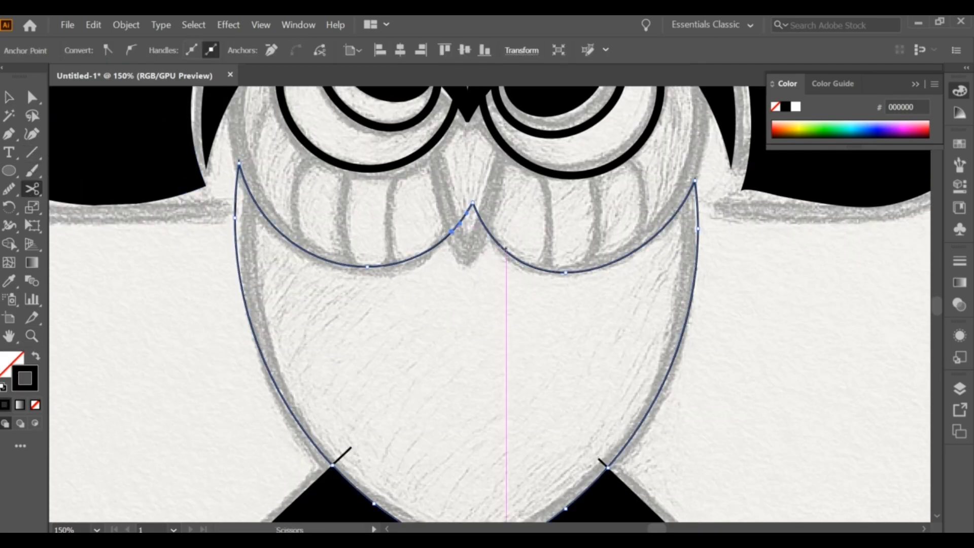
pyautogui.click(490, 234)
pyautogui.click(10, 97)
pyautogui.click(479, 212)
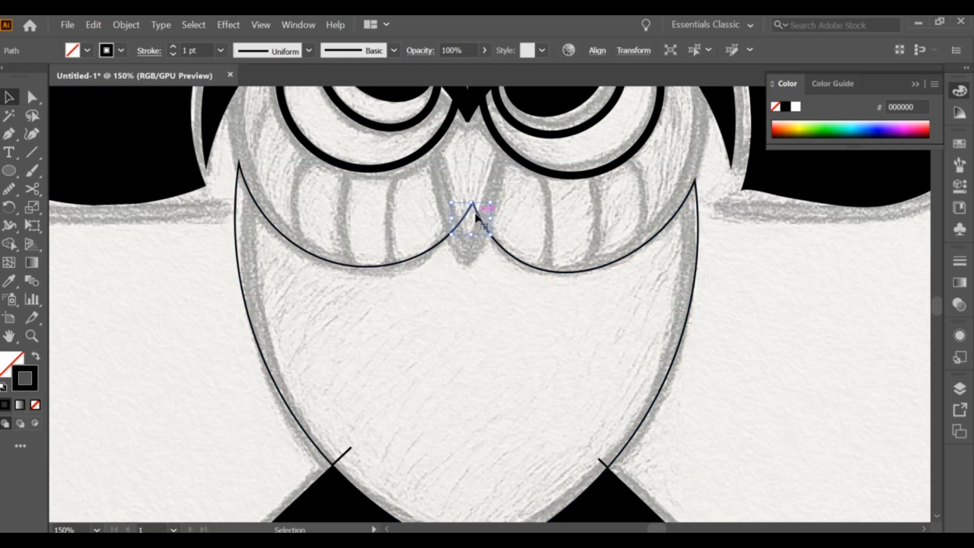
pyautogui.press('Delete')
# Enlarge the left eye's outer ring slightly toward the beak.
pyautogui.click(9, 134)
pyautogui.click(9, 97)
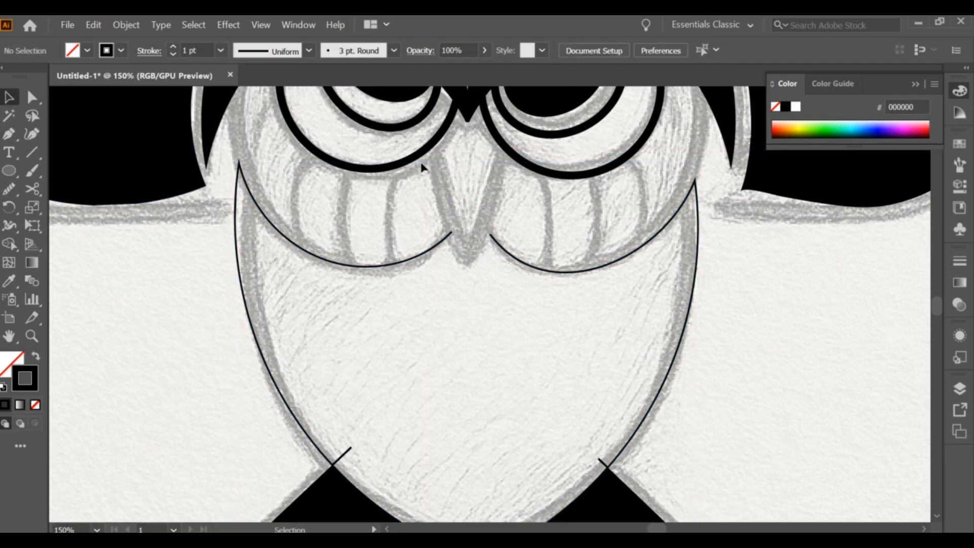
pyautogui.click(424, 153)
pyautogui.moveTo(463, 174); pyautogui.dragTo(465, 174)
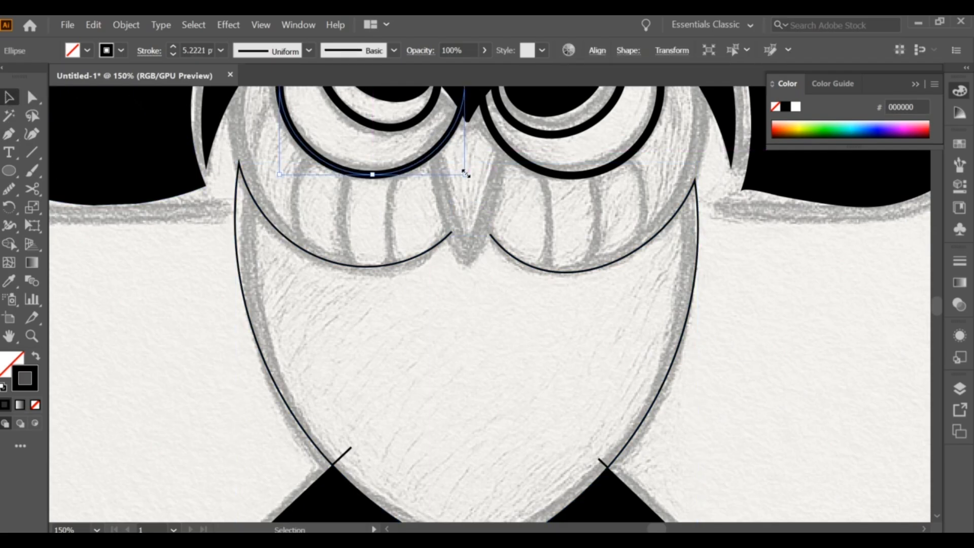
pyautogui.click(442, 194)
# Draw a V-shaped beak with the Pen tool, running from the left eye ring down to the sketched tip and up to the right ring.
pyautogui.click(9, 134)
pyautogui.click(434, 151)
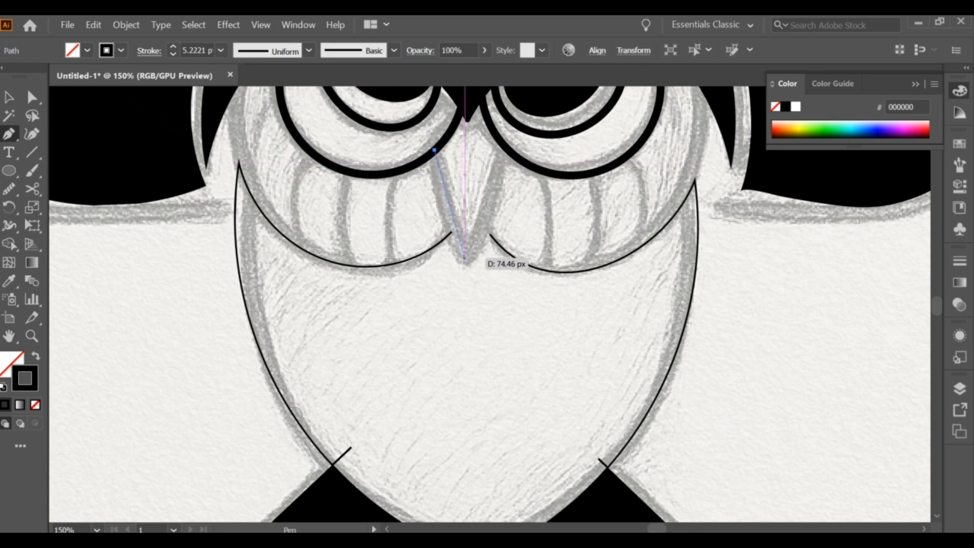
pyautogui.click(465, 258)
pyautogui.click(506, 154)
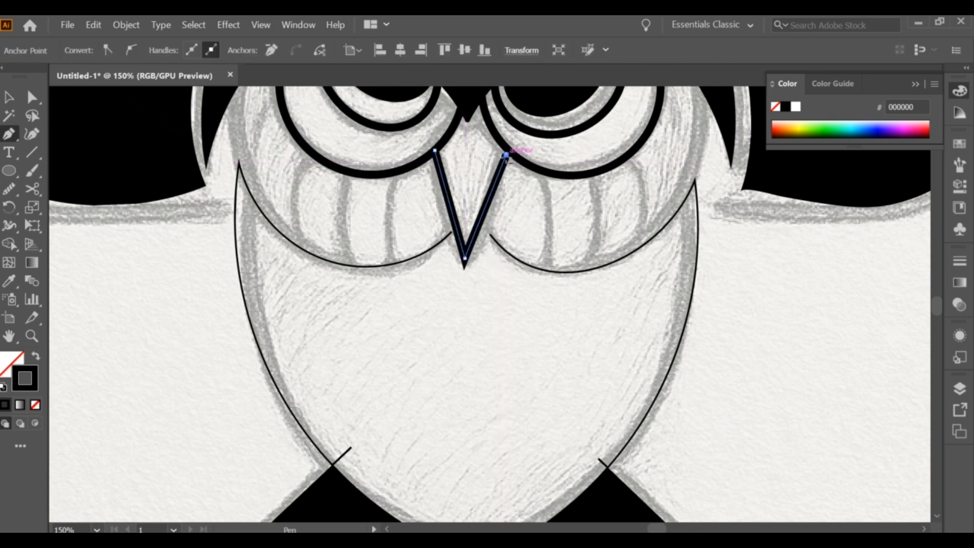
# Round the beak's lower corner to about 2.7 px and set its stroke to 9 pt.
pyautogui.click(465, 259)
pyautogui.moveTo(466, 247); pyautogui.dragTo(466, 247)
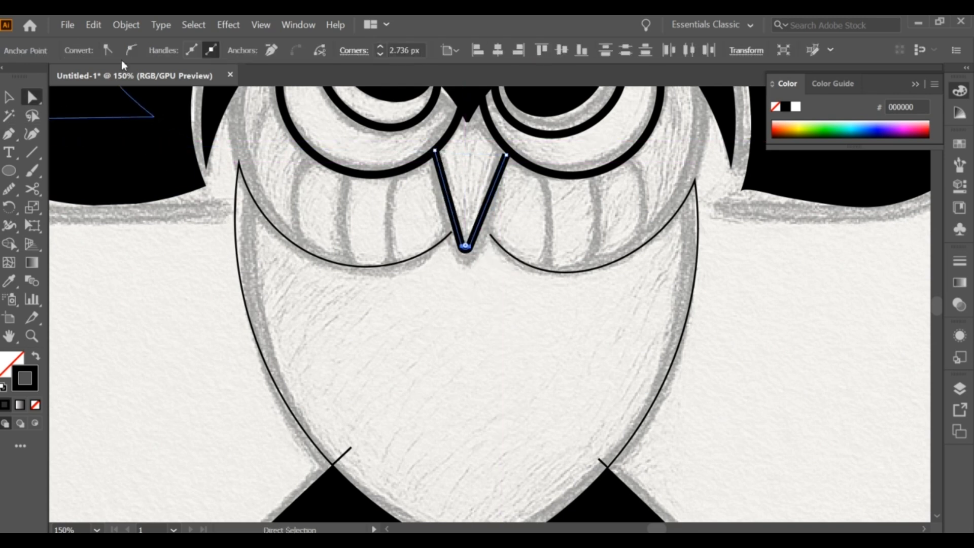
pyautogui.click(9, 98)
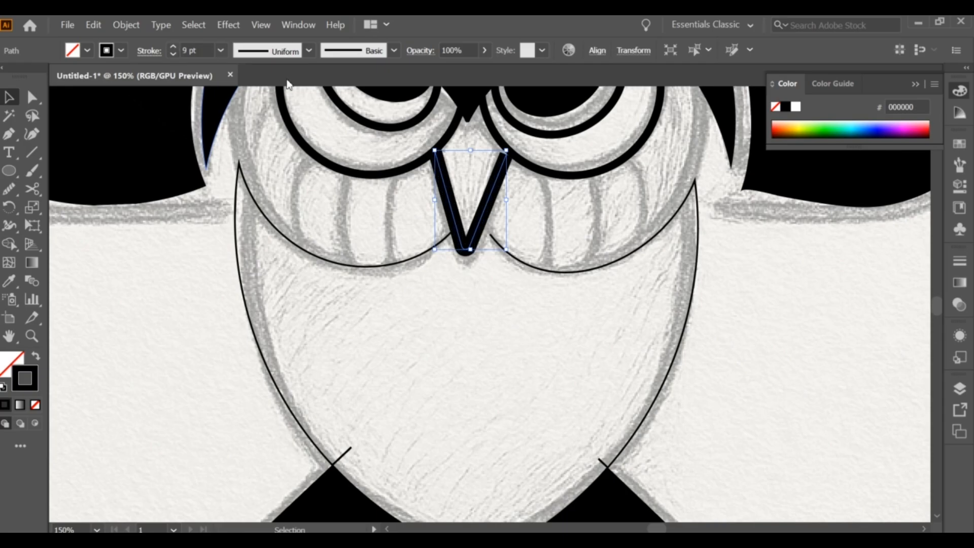
# Align the beak's upper right end with its left end, lower the tip slightly, and move the body outline's right cut end against the beak.
pyautogui.press('a')
pyautogui.moveTo(508, 159); pyautogui.dragTo(509, 151)
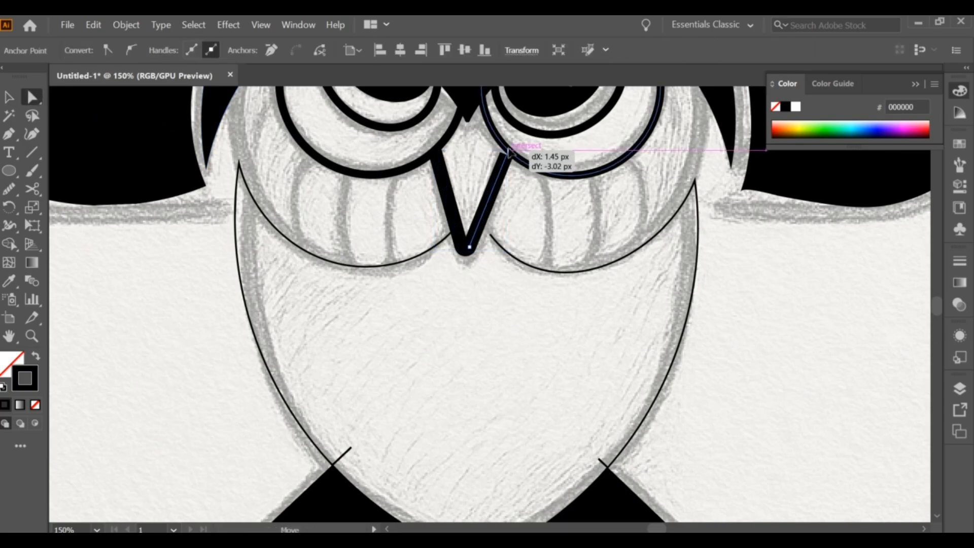
pyautogui.click(473, 170)
pyautogui.click(466, 248)
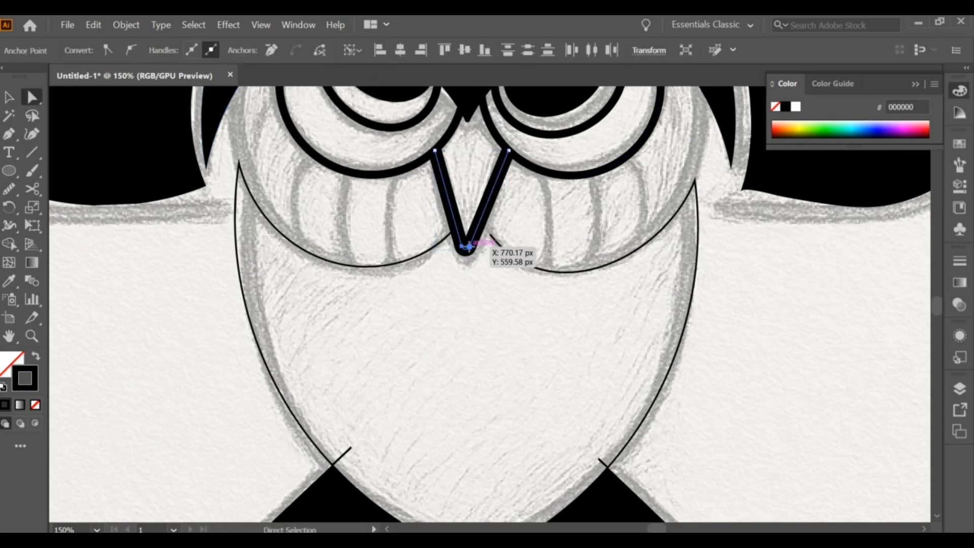
pyautogui.click(482, 251)
pyautogui.click(490, 234)
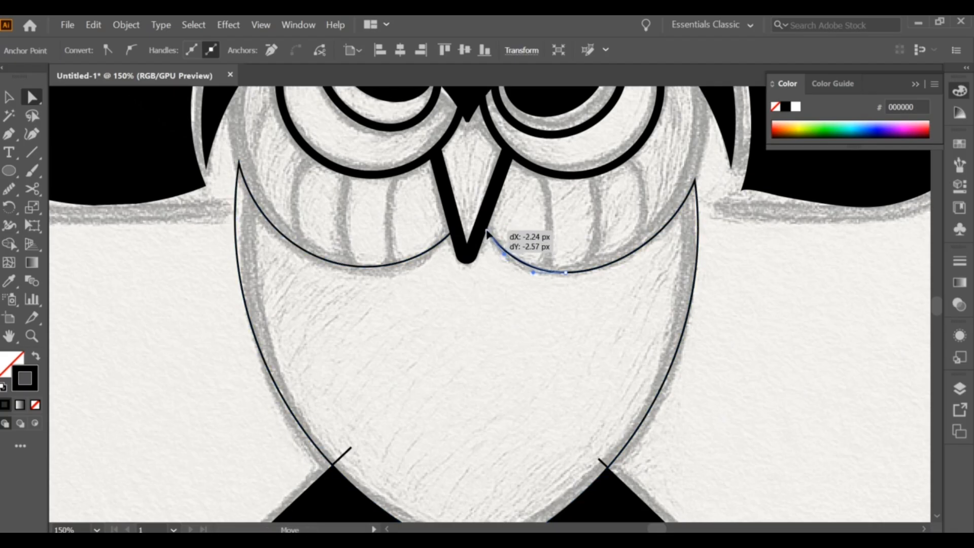
pyautogui.click(447, 304)
# Draw an ellipse around the left eye and resize it until its lower edge follows the left cheek curve of the body outline.
pyautogui.click(9, 171)
pyautogui.scroll(-1, 281, 201)
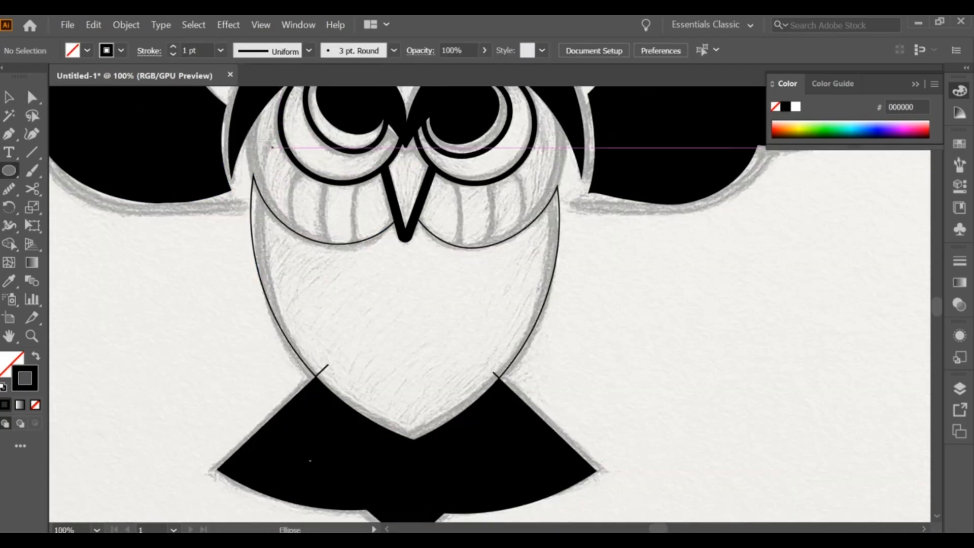
pyautogui.moveTo(251, 108); pyautogui.dragTo(415, 244)
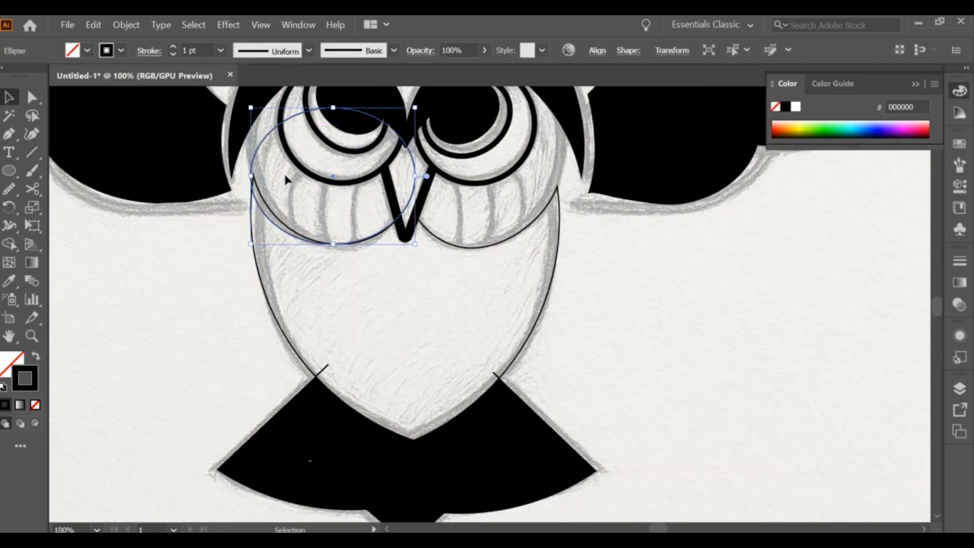
pyautogui.scroll(3, 285, 179)
pyautogui.moveTo(258, 371)
pyautogui.mouseDown()
pyautogui.moveTo(270, 356)
pyautogui.moveTo(279, 366)
pyautogui.mouseUp()
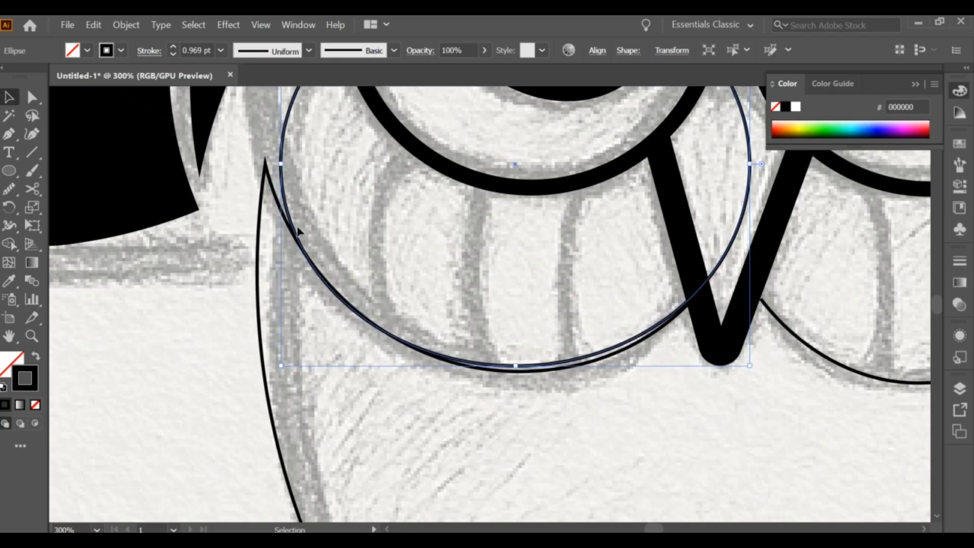
pyautogui.scroll(3, 410, 211)
pyautogui.hscroll(-2, 410, 211)
pyautogui.moveTo(360, 103); pyautogui.dragTo(349, 85)
pyautogui.scroll(-2, 348, 282)
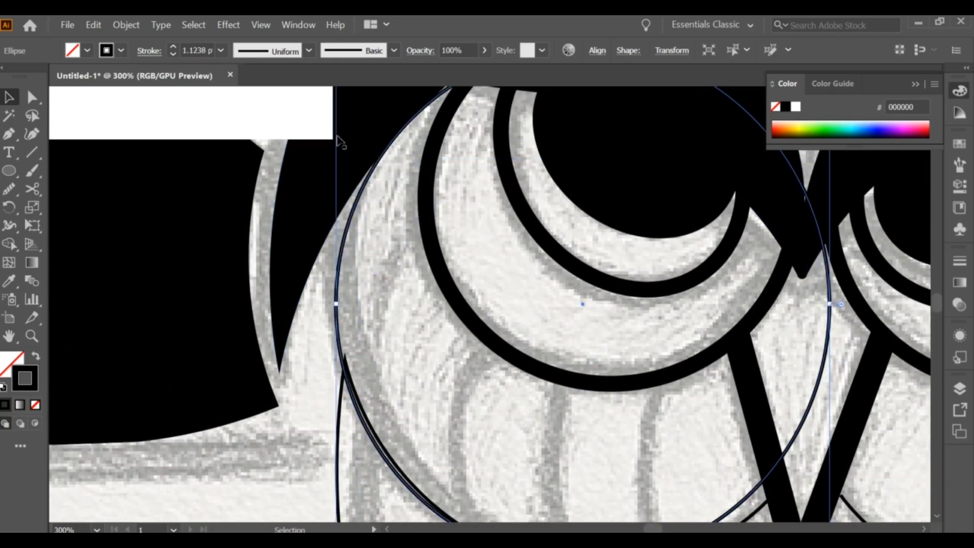
pyautogui.moveTo(341, 283); pyautogui.dragTo(347, 284)
pyautogui.scroll(2, 595, 419)
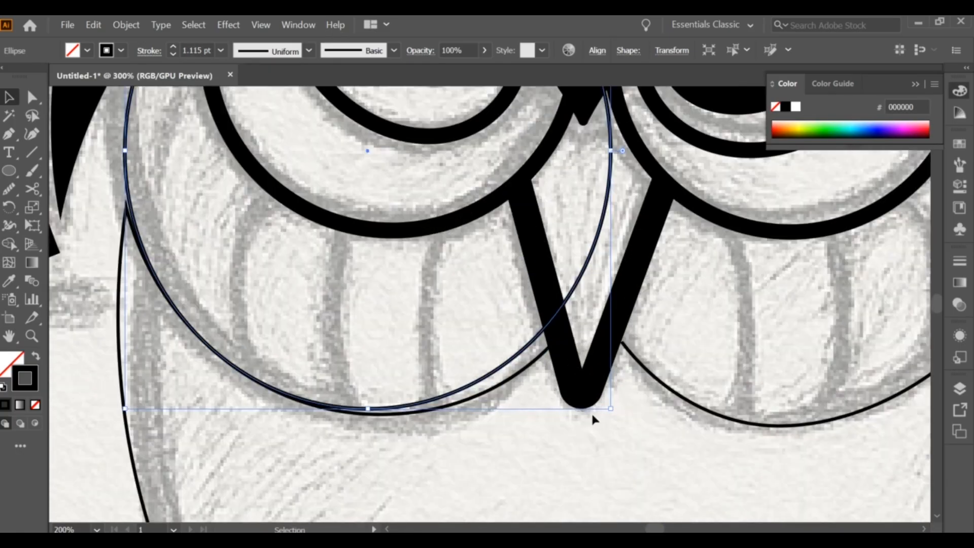
pyautogui.moveTo(612, 408); pyautogui.dragTo(628, 413)
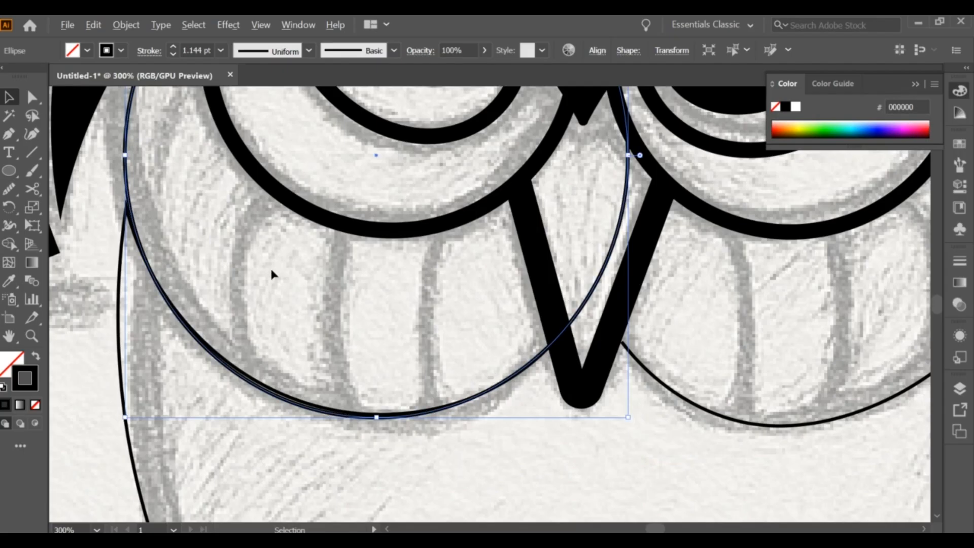
# Set the left cheek ellipse's stroke to 10 pt.
pyautogui.scroll(-2, 270, 267)
pyautogui.scroll(-1, 270, 347)
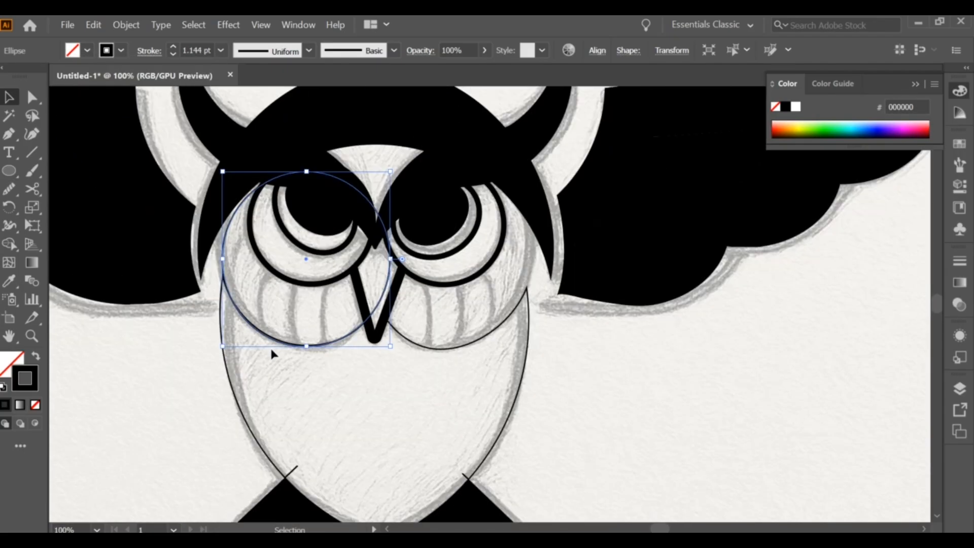
pyautogui.scroll(-2, 230, 215)
pyautogui.click(175, 46)
pyautogui.click(175, 47)
pyautogui.click(175, 47)
pyautogui.click(176, 44)
pyautogui.click(175, 45)
pyautogui.click(269, 335)
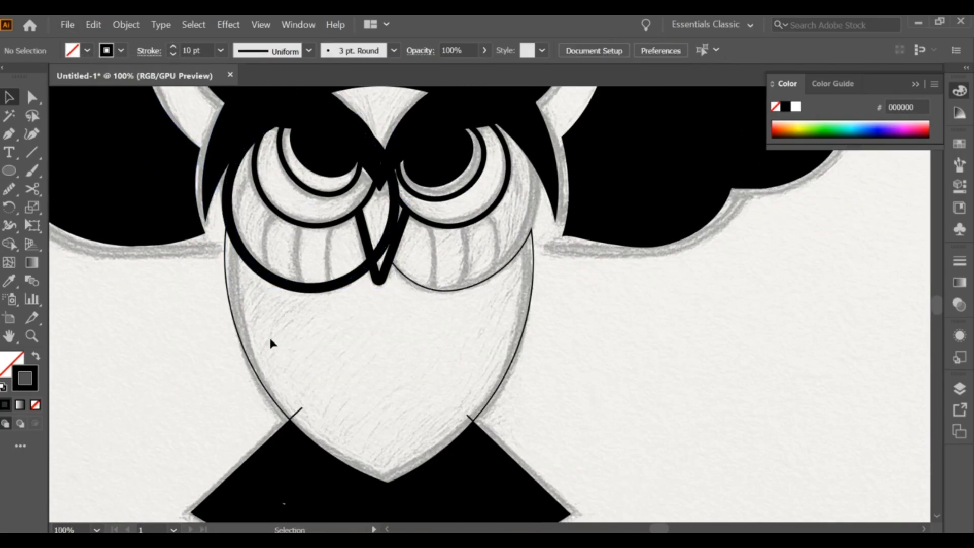
# Copy the cheek ellipse's 10 pt stroke onto the body outline with the Eyedropper.
pyautogui.click(235, 332)
pyautogui.click(9, 280)
pyautogui.click(235, 201)
pyautogui.click(229, 198)
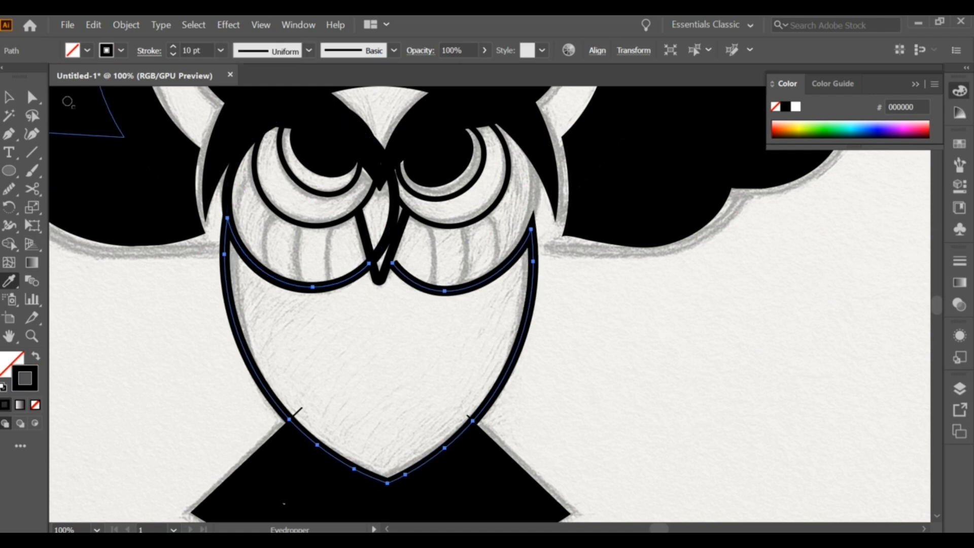
pyautogui.click(9, 97)
pyautogui.click(383, 301)
# Cut the left cheek ellipse with the Scissors near the beak and at its upper left, and delete the unneeded segment.
pyautogui.scroll(2, 404, 294)
pyautogui.click(359, 211)
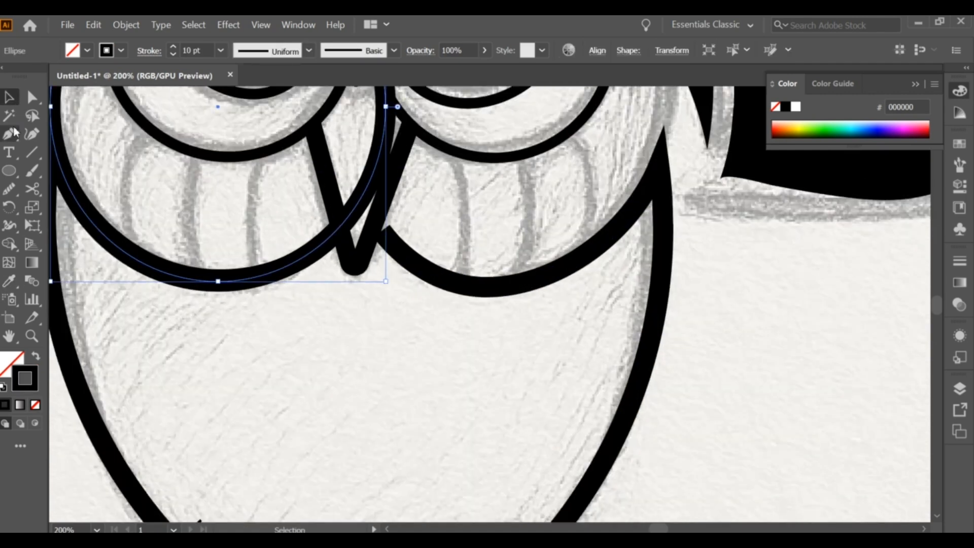
pyautogui.click(32, 189)
pyautogui.click(338, 229)
pyautogui.click(9, 96)
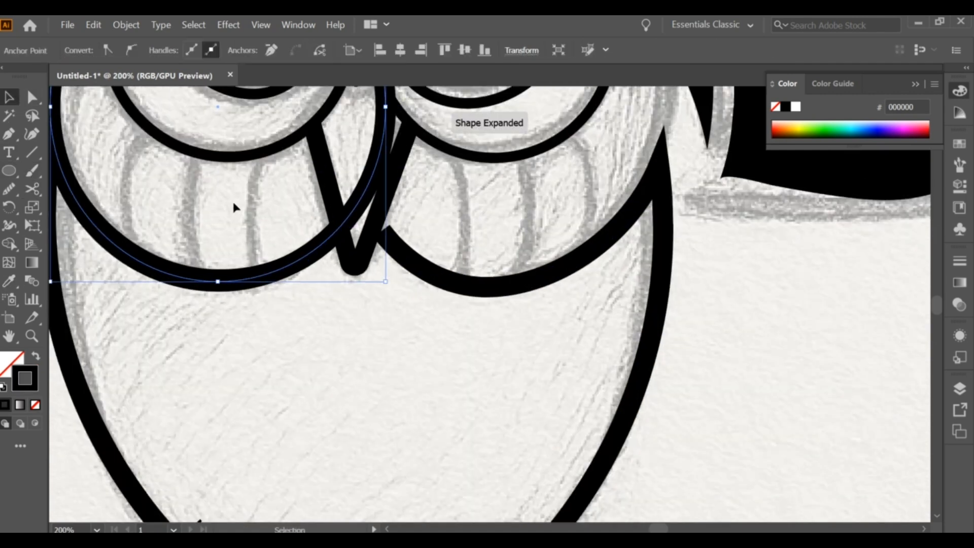
pyautogui.scroll(-1, 290, 261)
pyautogui.moveTo(291, 261); pyautogui.dragTo(335, 303)
pyautogui.moveTo(155, 195); pyautogui.dragTo(211, 297)
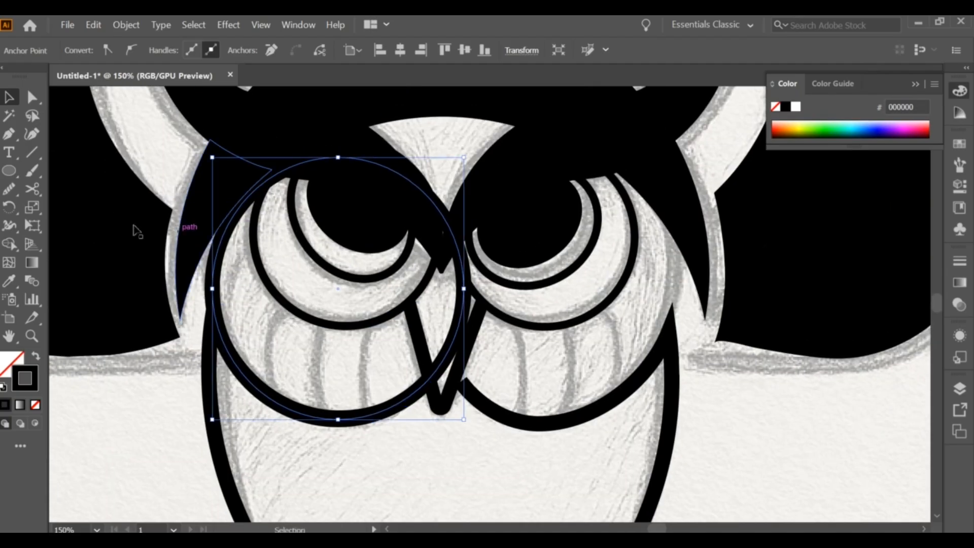
pyautogui.click(32, 189)
pyautogui.click(9, 97)
pyautogui.press('Delete')
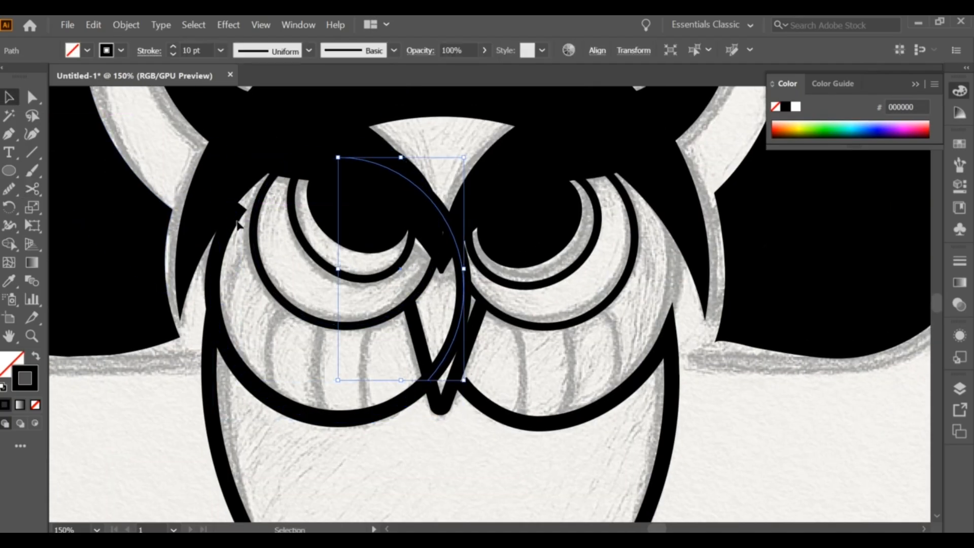
# Adjust the upper end of the left cheek arc so it tucks under the black head shape.
pyautogui.click(166, 188)
pyautogui.moveTo(241, 204); pyautogui.dragTo(237, 191)
pyautogui.click(240, 194)
pyautogui.click(221, 255)
pyautogui.click(293, 270)
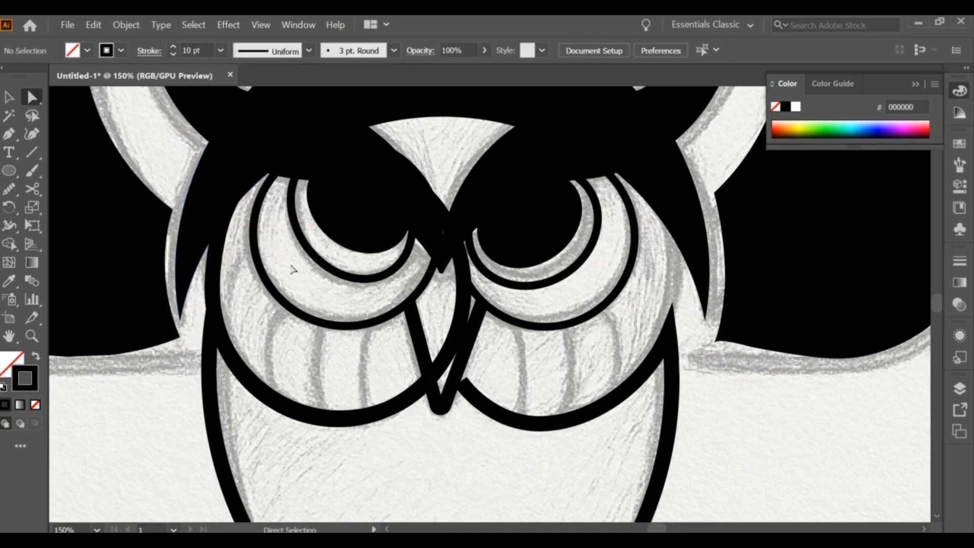
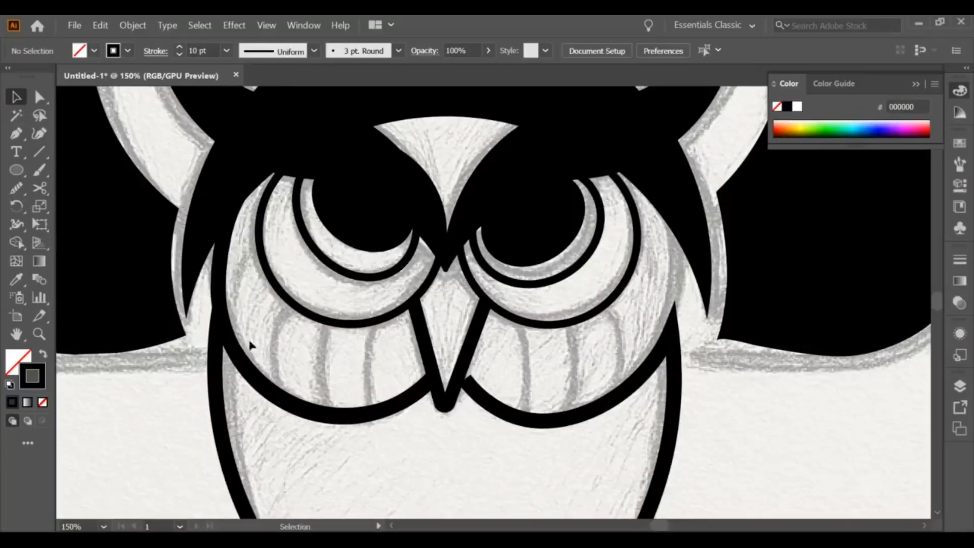
# Duplicate the left cheek arc toward the right eye and reflect the copy across the vertical axis.
pyautogui.moveTo(250, 344); pyautogui.dragTo(447, 350)
pyautogui.rightClick(461, 355)
pyautogui.moveTo(496, 269)
pyautogui.click(626, 311)
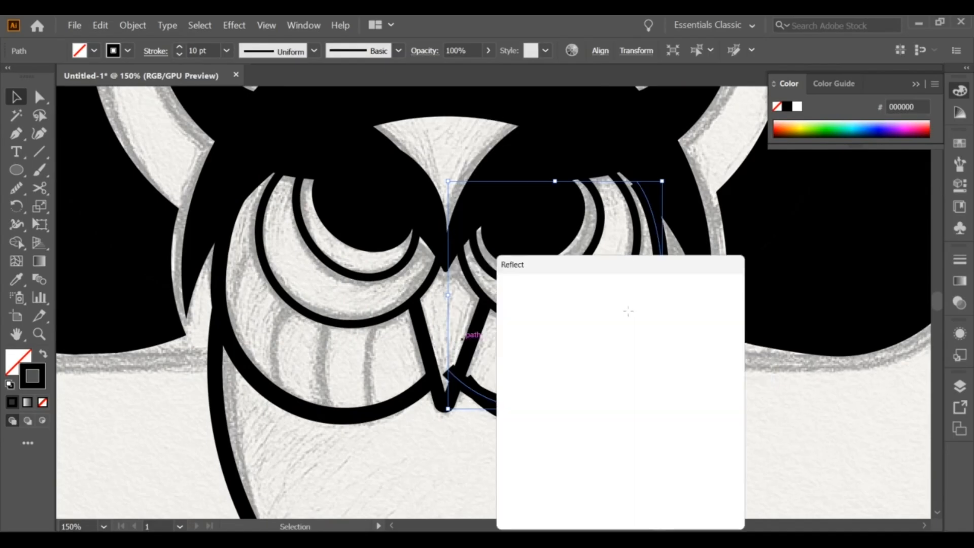
pyautogui.click(644, 498)
# Position the mirrored arc around the right eye and resize it to follow the right cheek curve of the body outline.
pyautogui.moveTo(643, 355); pyautogui.dragTo(667, 348)
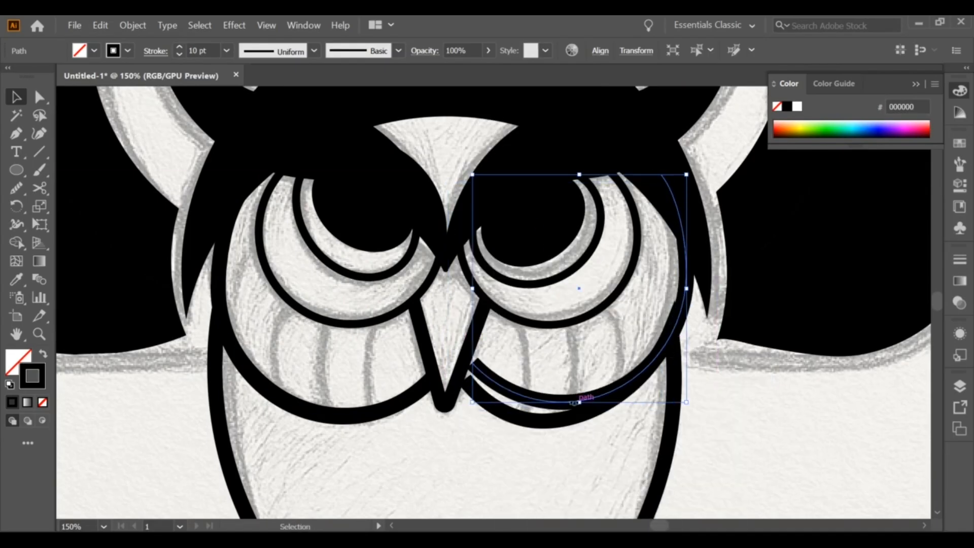
pyautogui.moveTo(473, 401); pyautogui.dragTo(462, 417)
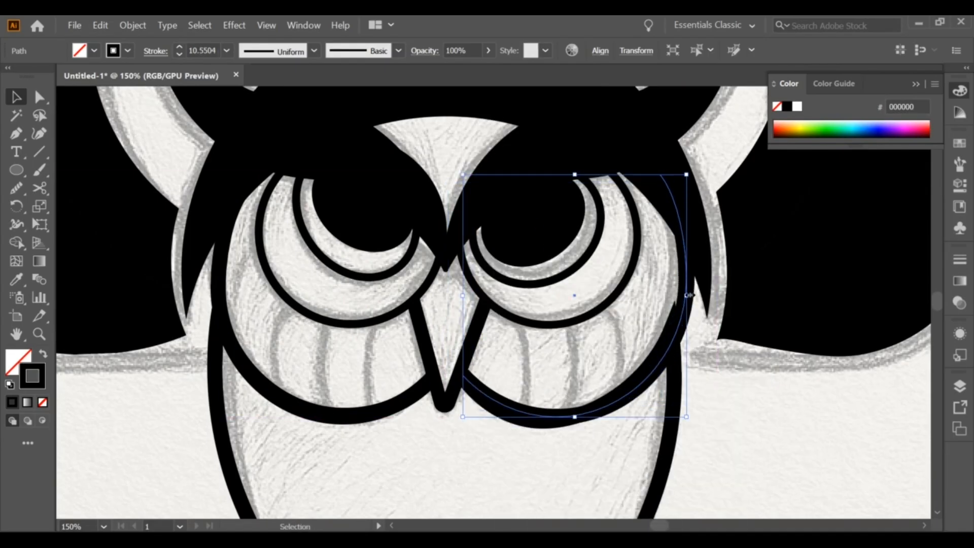
pyautogui.moveTo(689, 295); pyautogui.dragTo(680, 295)
pyautogui.moveTo(572, 417); pyautogui.dragTo(571, 421)
pyautogui.click(572, 457)
# Move the right cheek arc's lower end anchor slightly so it meets the beak.
pyautogui.scroll(-1, 572, 457)
pyautogui.scroll(2, 498, 398)
pyautogui.click(514, 422)
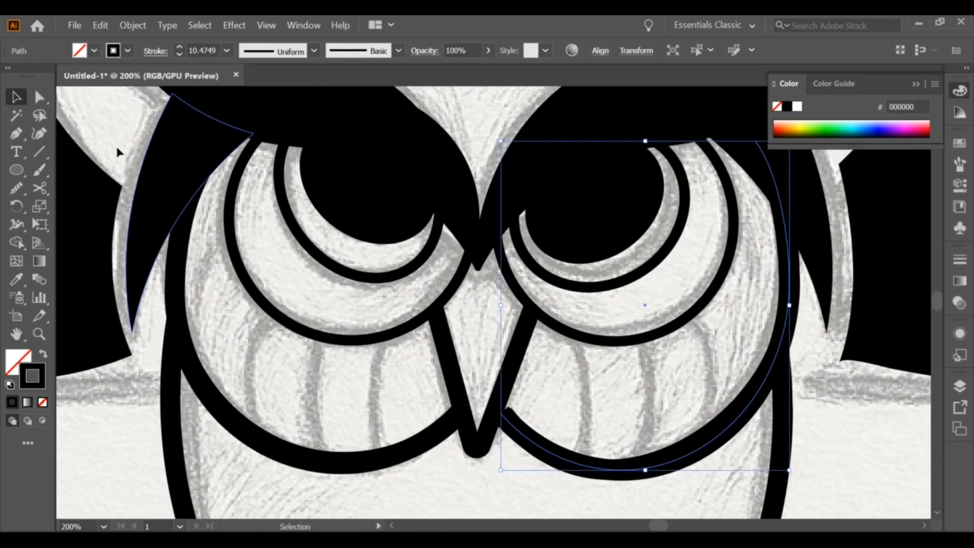
pyautogui.click(40, 97)
pyautogui.moveTo(501, 414); pyautogui.dragTo(498, 408)
pyautogui.click(790, 477)
pyautogui.click(783, 474)
pyautogui.click(559, 405)
pyautogui.scroll(-2, 560, 404)
pyautogui.scroll(-2, 561, 406)
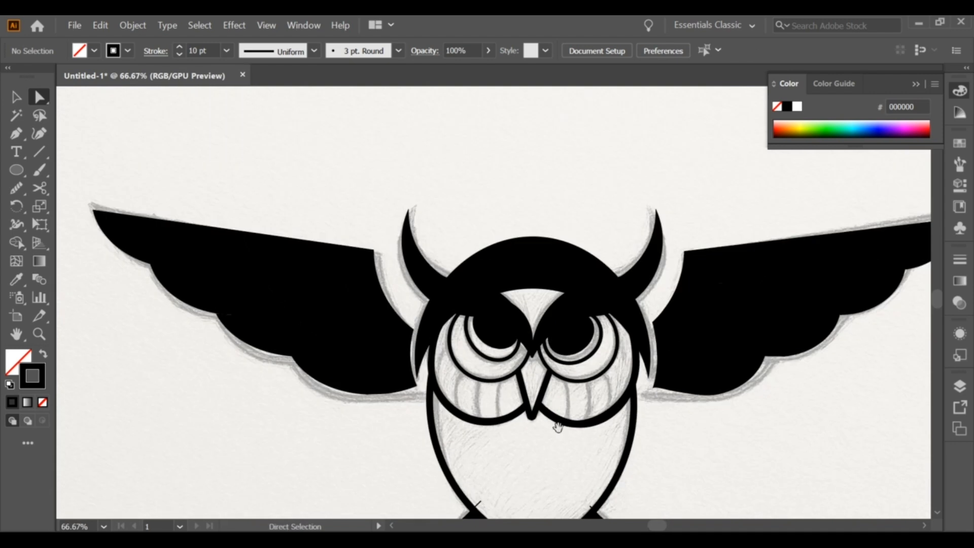
# Select the outer rings of both eyes and set their stroke to 8 pt.
pyautogui.scroll(1, 562, 421)
pyautogui.press('p')
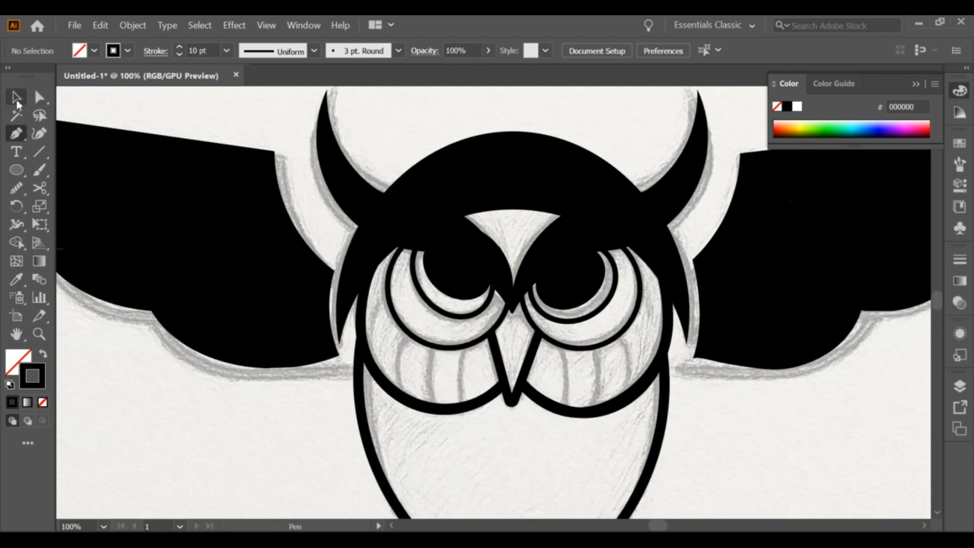
pyautogui.click(421, 343)
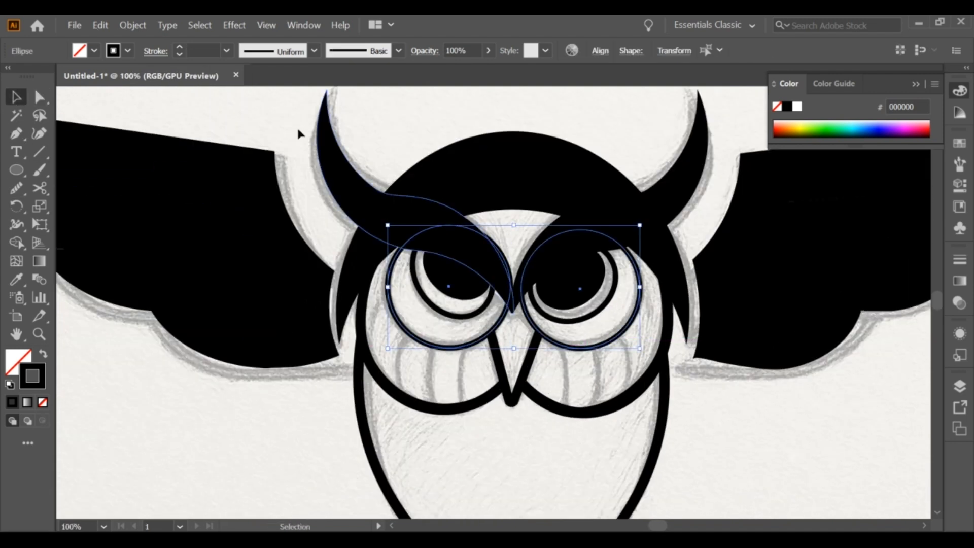
pyautogui.click(181, 47)
pyautogui.click(180, 47)
pyautogui.click(597, 440)
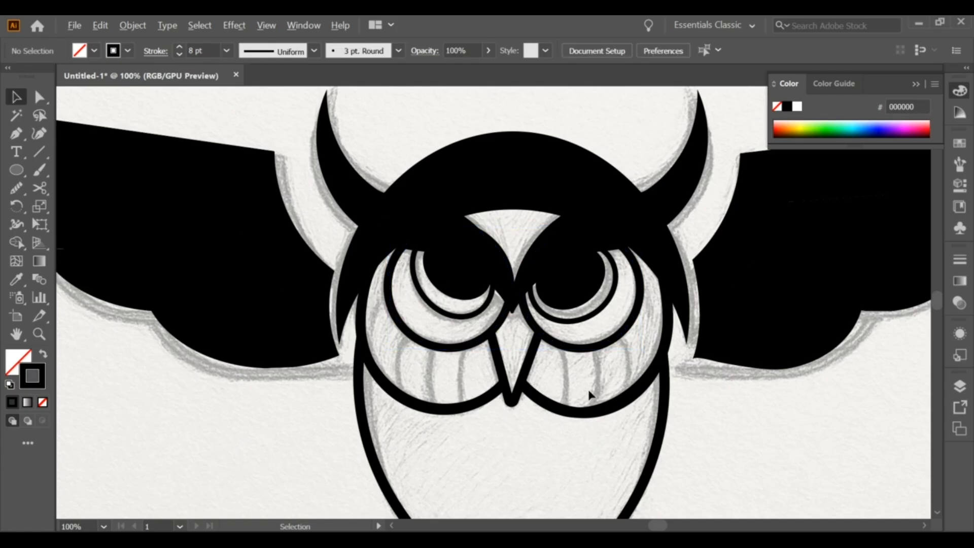
# Draw a curved feather line with the Pen tool along the right cheek's outermost sketch mark, from the eye ring to the cheek arc.
pyautogui.scroll(1, 588, 389)
pyautogui.click(633, 309)
pyautogui.moveTo(632, 405); pyautogui.dragTo(583, 455)
pyautogui.click(16, 98)
pyautogui.click(626, 441)
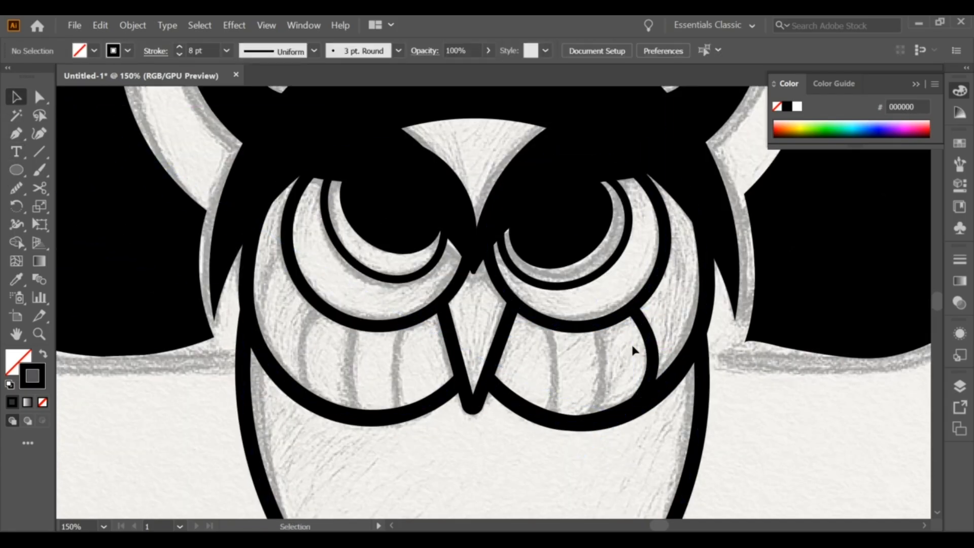
# Set the stroke of the right cheek's outermost feather line to 5 pt.
pyautogui.click(647, 338)
pyautogui.click(180, 54)
pyautogui.click(180, 54)
pyautogui.click(179, 54)
pyautogui.click(513, 435)
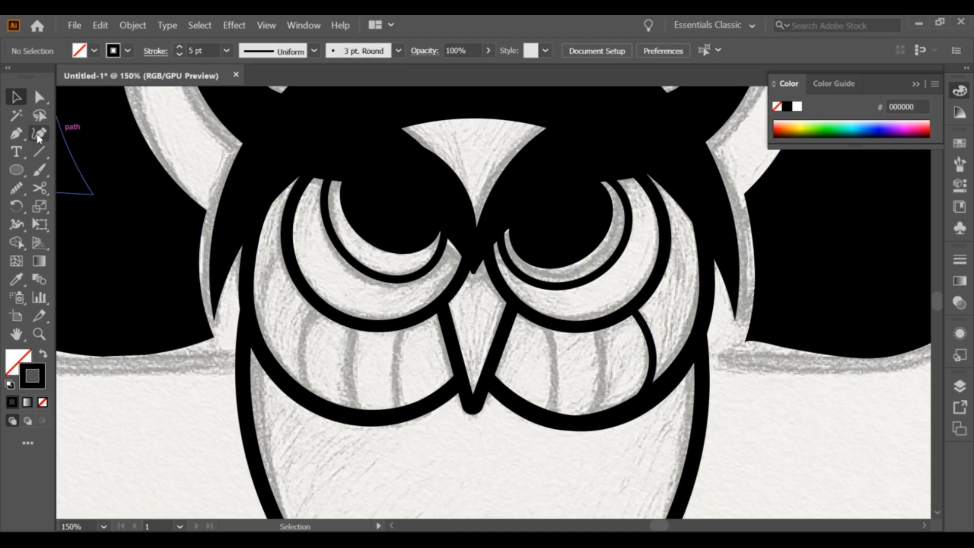
# Draw the right cheek's middle and inner feather lines with the Pen tool as 5 pt curves from the eye ring to the cheek arc.
pyautogui.click(16, 133)
pyautogui.click(601, 328)
pyautogui.moveTo(584, 423); pyautogui.dragTo(519, 453)
pyautogui.press('Escape')
pyautogui.click(543, 324)
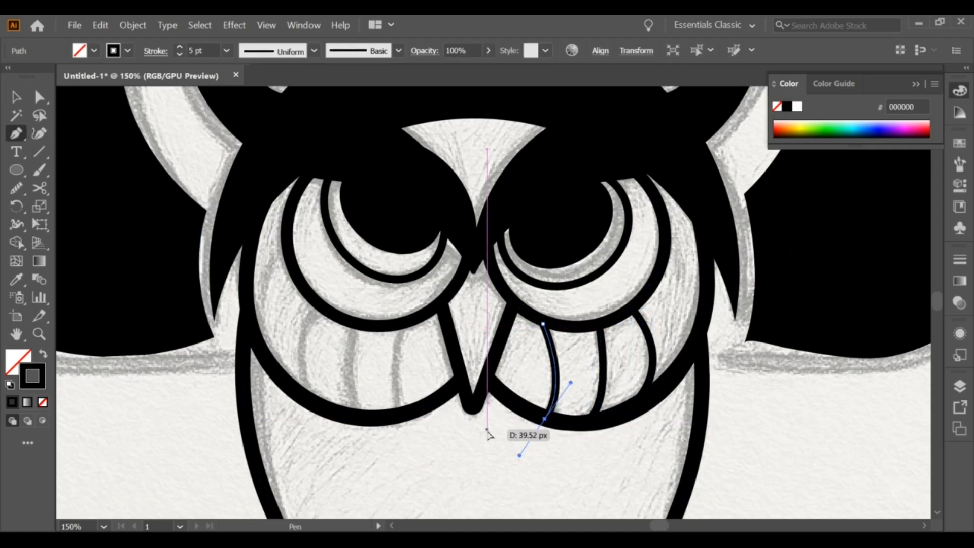
pyautogui.press('Escape')
# Draw three curved feather lines with the Pen tool over the left cheek's sketch marks, from the eye ring to the cheek arc.
pyautogui.click(405, 324)
pyautogui.moveTo(401, 410); pyautogui.dragTo(417, 444)
pyautogui.press('Escape')
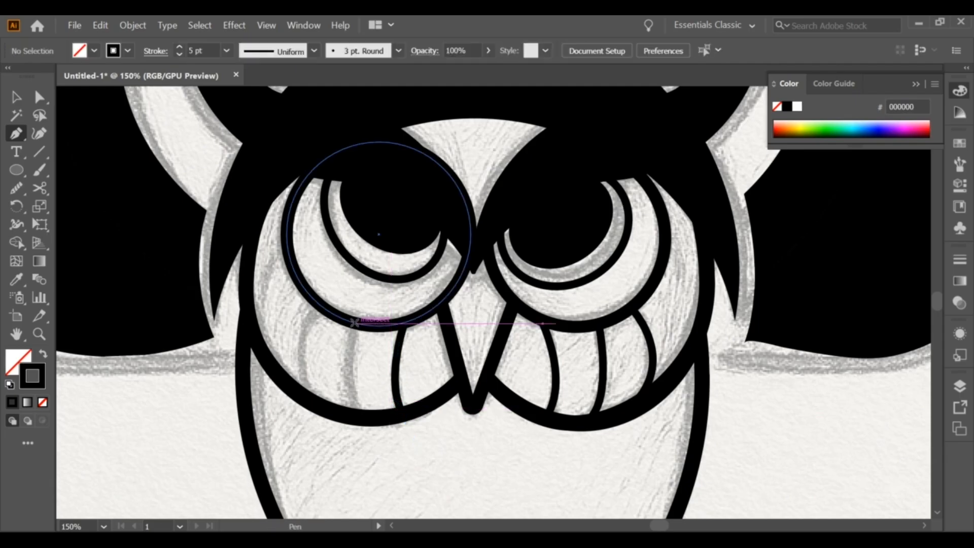
pyautogui.click(356, 324)
pyautogui.press('Escape')
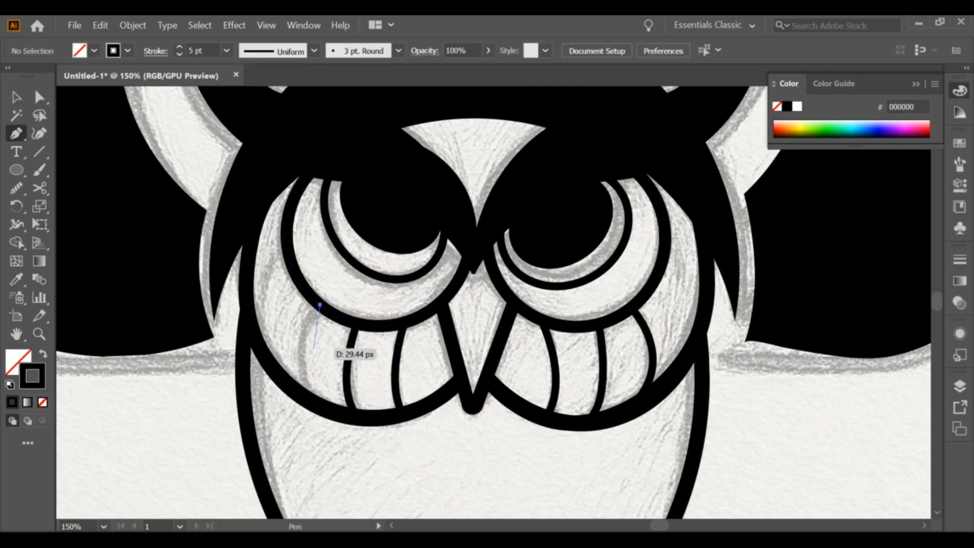
pyautogui.click(320, 305)
pyautogui.moveTo(305, 400); pyautogui.dragTo(332, 446)
pyautogui.press('Escape')
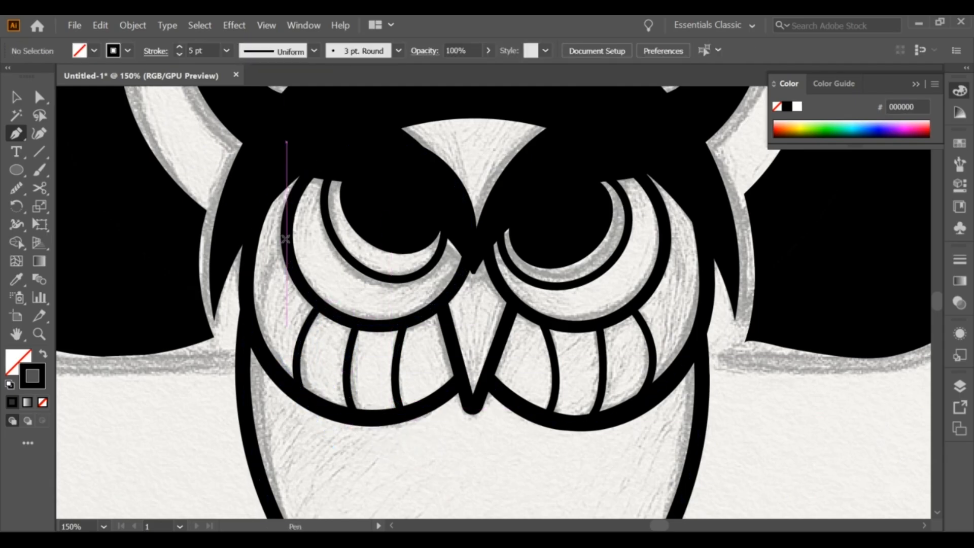
# Add a curved line along the outer edge of the left cheek, from the side of the eye ring down toward the cheek arc.
pyautogui.click(283, 238)
pyautogui.moveTo(282, 407); pyautogui.dragTo(286, 412)
pyautogui.click(17, 97)
pyautogui.click(510, 482)
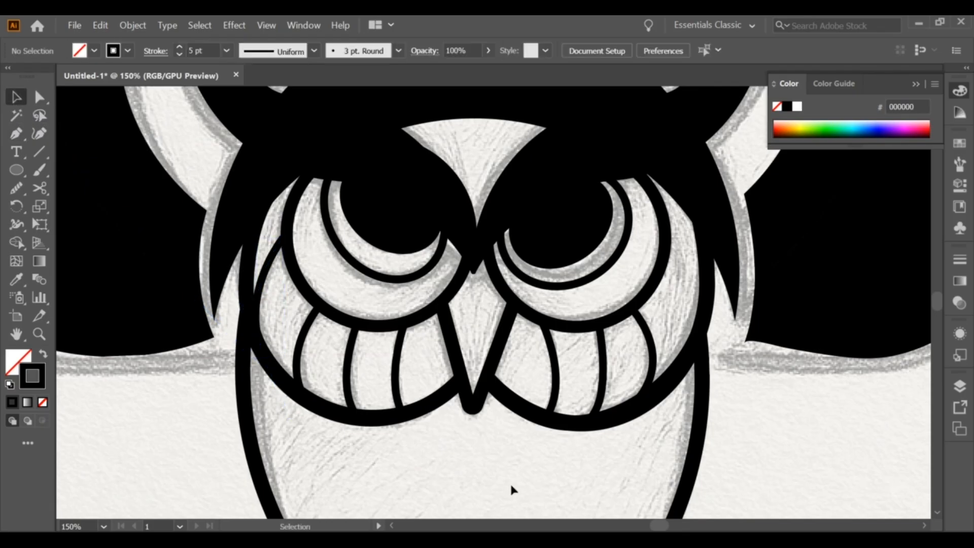
# Turn the solid crown shape into an unfilled outline with an 8 pt black stroke, its top lowered slightly toward the sketch.
pyautogui.scroll(-2, 510, 482)
pyautogui.moveTo(510, 482); pyautogui.dragTo(518, 340)
pyautogui.scroll(-1, 500, 342)
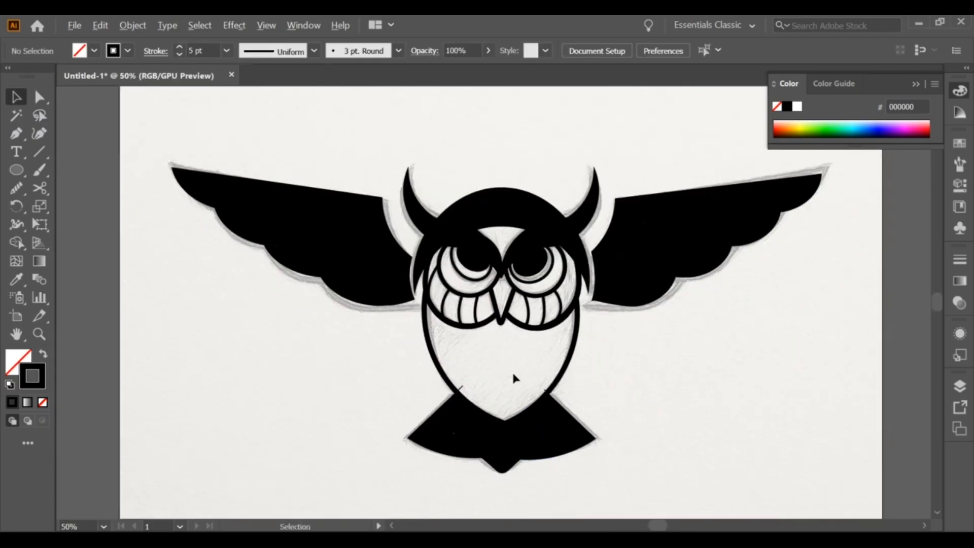
pyautogui.click(537, 218)
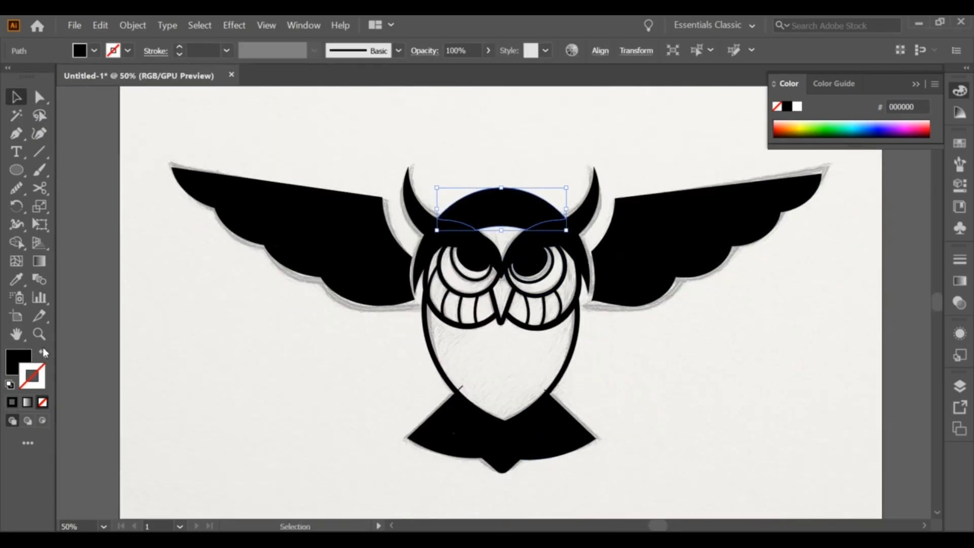
pyautogui.click(43, 353)
pyautogui.scroll(2, 472, 182)
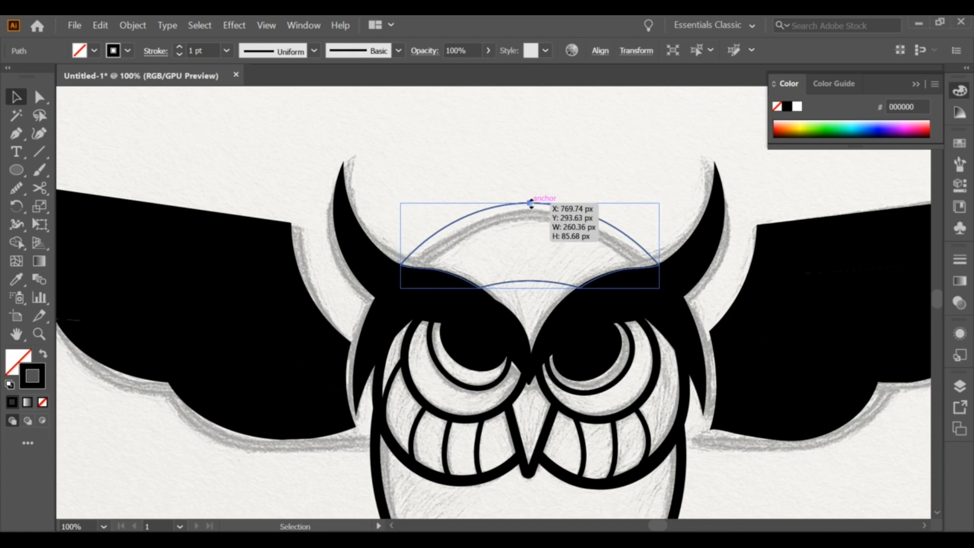
pyautogui.tripleClick(180, 47)
pyautogui.tripleClick(180, 47)
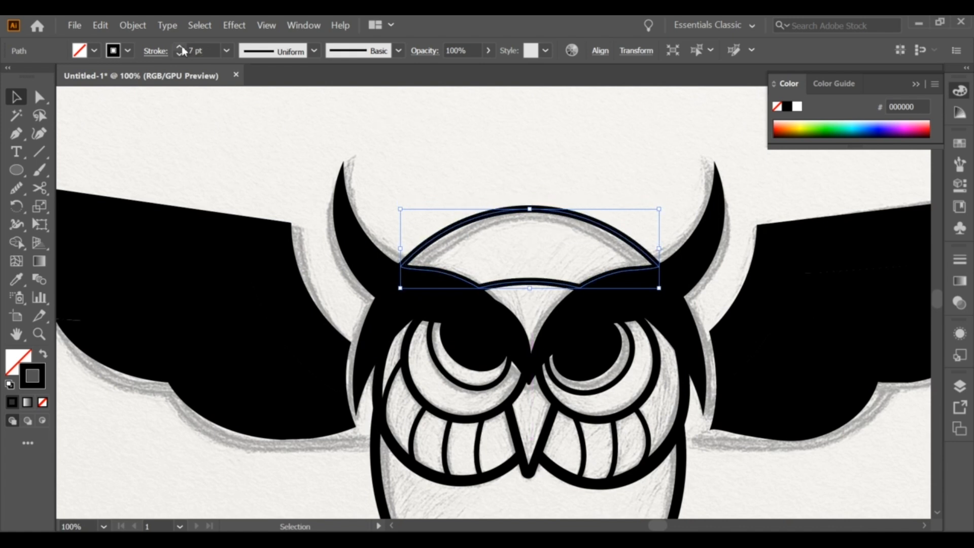
pyautogui.click(181, 47)
pyautogui.click(416, 100)
# Cut the crown outline with the Scissors tool at the eyebrow and delete its lower arc between the eyebrows.
pyautogui.scroll(-1, 456, 180)
pyautogui.scroll(2, 497, 199)
pyautogui.click(496, 200)
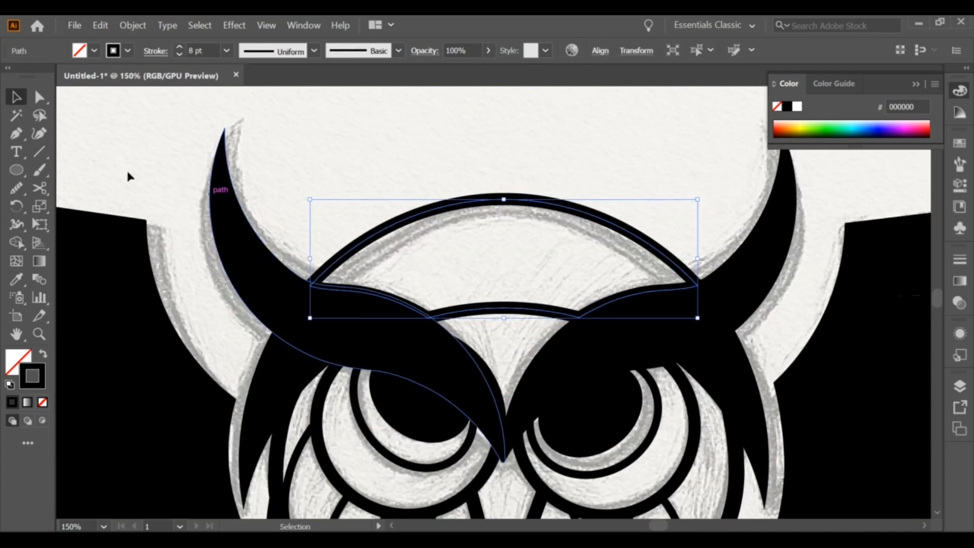
pyautogui.click(39, 188)
pyautogui.click(580, 317)
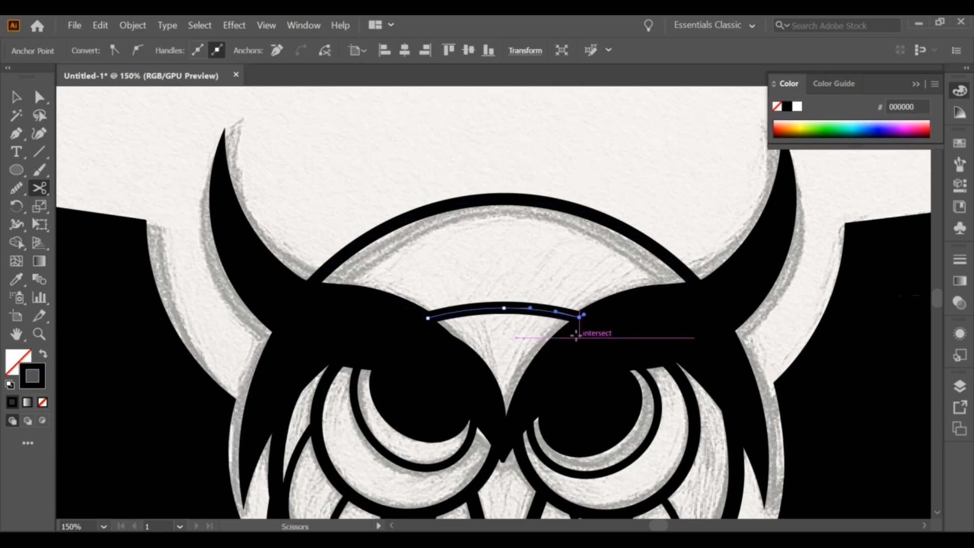
pyautogui.press('Delete')
pyautogui.press('Delete')
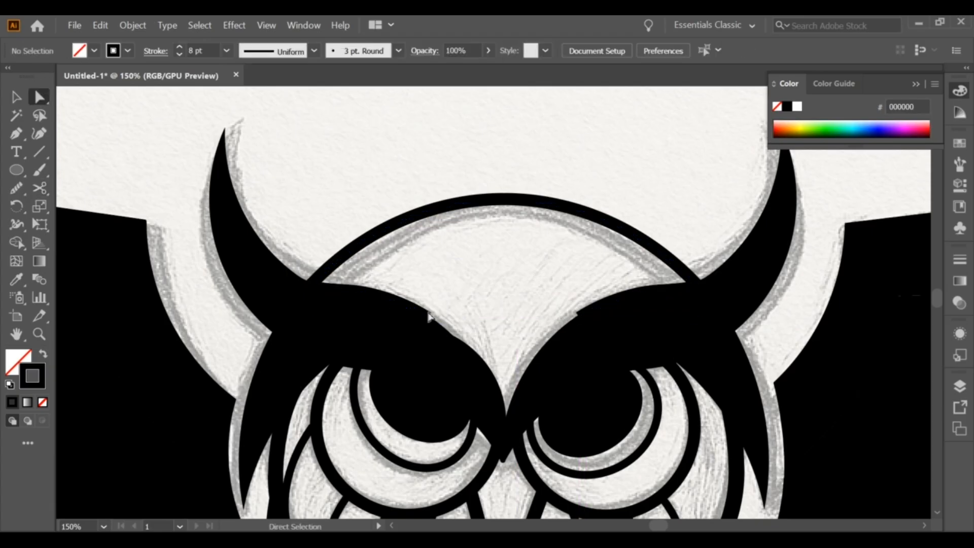
# Nudge the crown outline's two open end anchors down so the stroke ends sit inside the eyebrow shapes.
pyautogui.click(345, 285)
pyautogui.moveTo(428, 318); pyautogui.dragTo(429, 323)
pyautogui.click(457, 305)
pyautogui.click(645, 241)
pyautogui.moveTo(580, 317); pyautogui.dragTo(580, 322)
pyautogui.click(546, 282)
# Turn the leftmost, middle and two right tail feathers into unfilled shapes with a 5 pt black stroke.
pyautogui.scroll(-2, 545, 282)
pyautogui.scroll(-5, 576, 398)
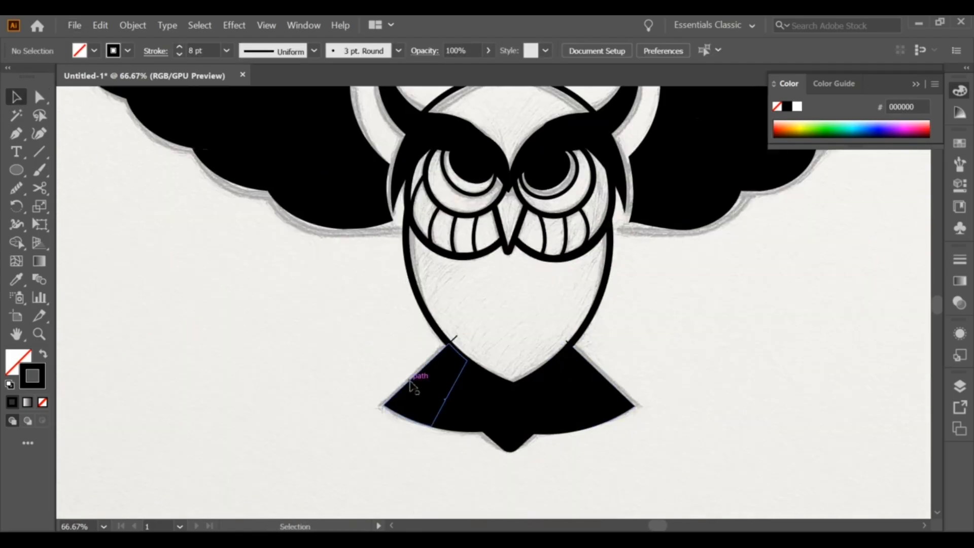
pyautogui.click(413, 387)
pyautogui.hotkey('shift', 'x')
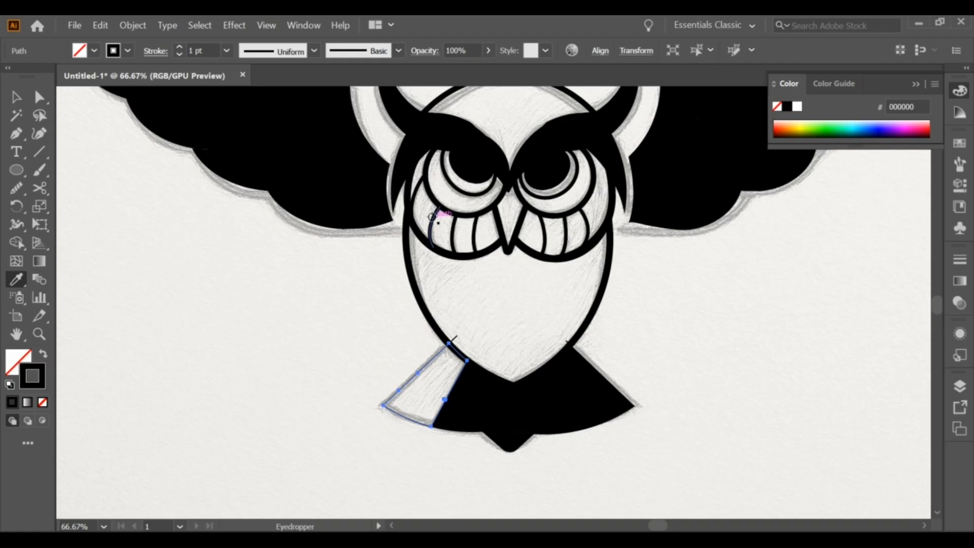
pyautogui.keyDown('shift'); pyautogui.click(513, 397); pyautogui.keyUp('shift')
pyautogui.keyDown('shift'); pyautogui.click(565, 408); pyautogui.keyUp('shift')
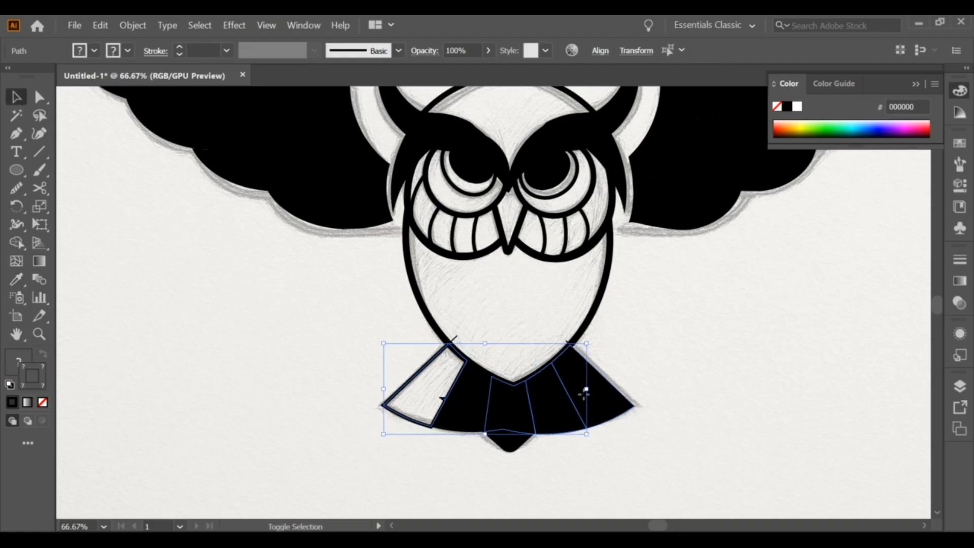
pyautogui.keyDown('shift'); pyautogui.click(585, 394); pyautogui.keyUp('shift')
pyautogui.press('i')
pyautogui.click(404, 383)
pyautogui.press('v')
# Apply the same 5 pt outline style to the remaining solid tail feather and the tail tip.
pyautogui.click(457, 408)
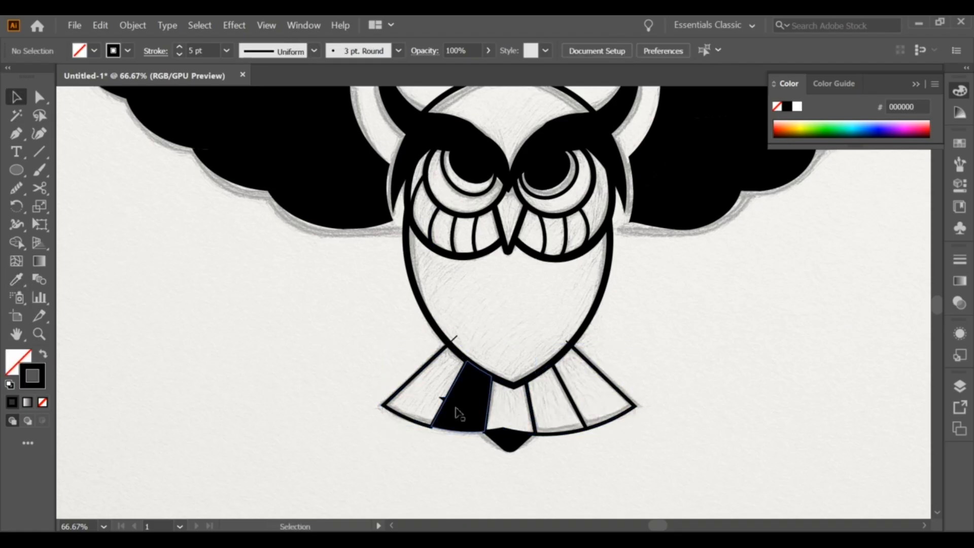
pyautogui.click(395, 389)
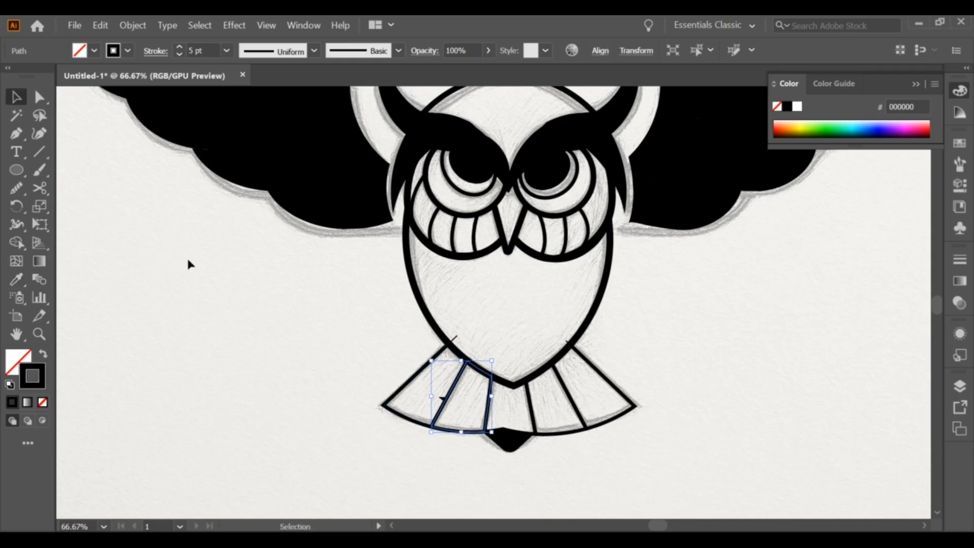
pyautogui.click(509, 441)
pyautogui.click(390, 401)
pyautogui.press('v')
pyautogui.click(476, 448)
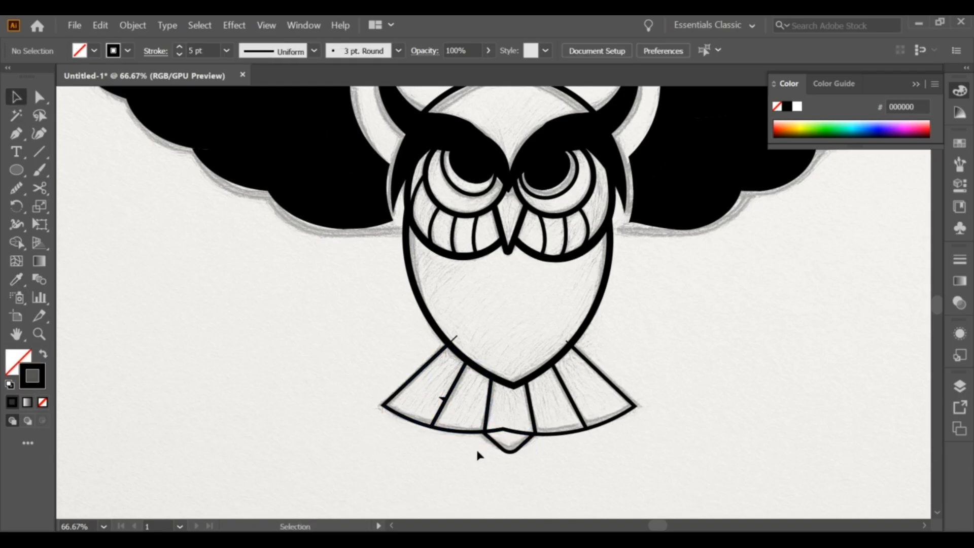
# Move the tail tip's upper anchor sideways so its peak is centred above the rounded point.
pyautogui.hotkey('ctrl', '=')
pyautogui.hotkey('ctrl', '=')
pyautogui.click(466, 426)
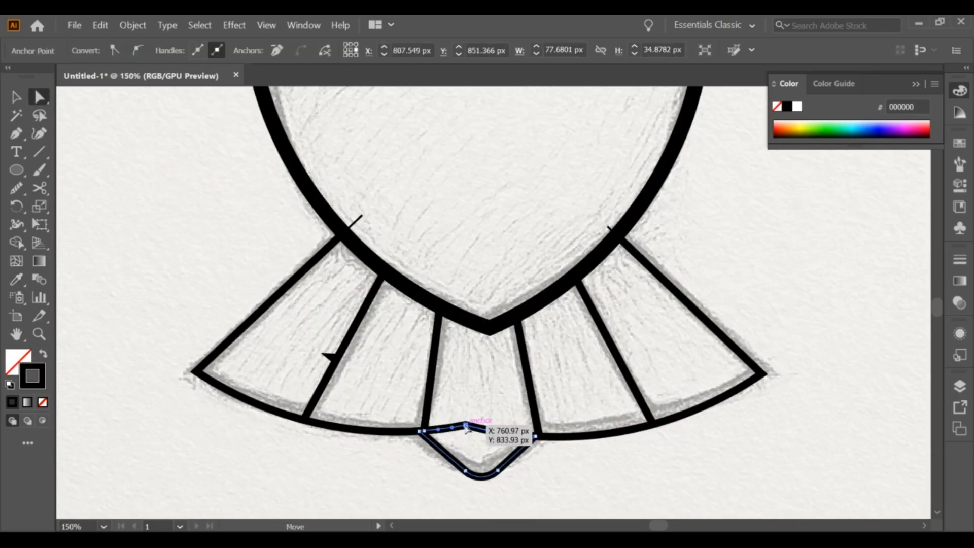
pyautogui.moveTo(468, 428); pyautogui.dragTo(482, 419)
pyautogui.click(481, 425)
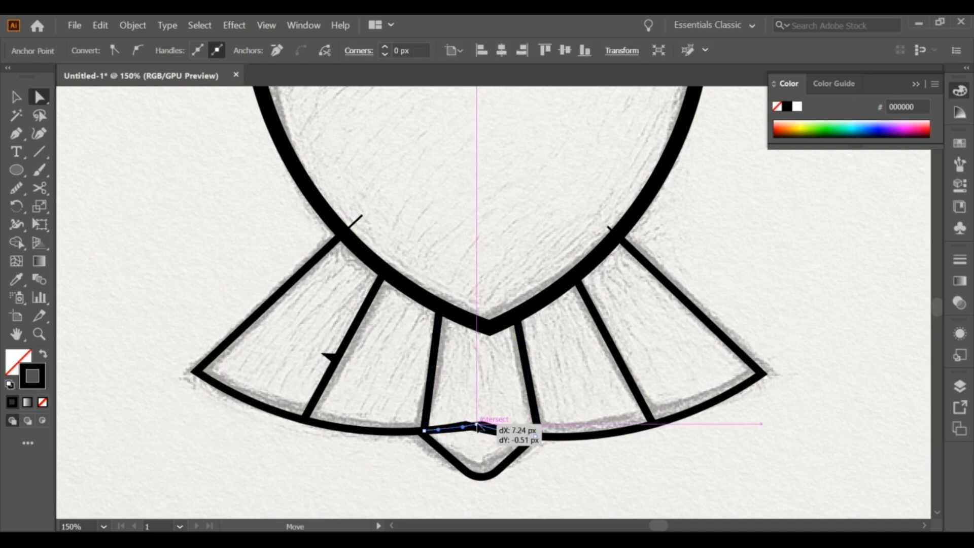
pyautogui.click(558, 493)
pyautogui.scroll(-3, 559, 494)
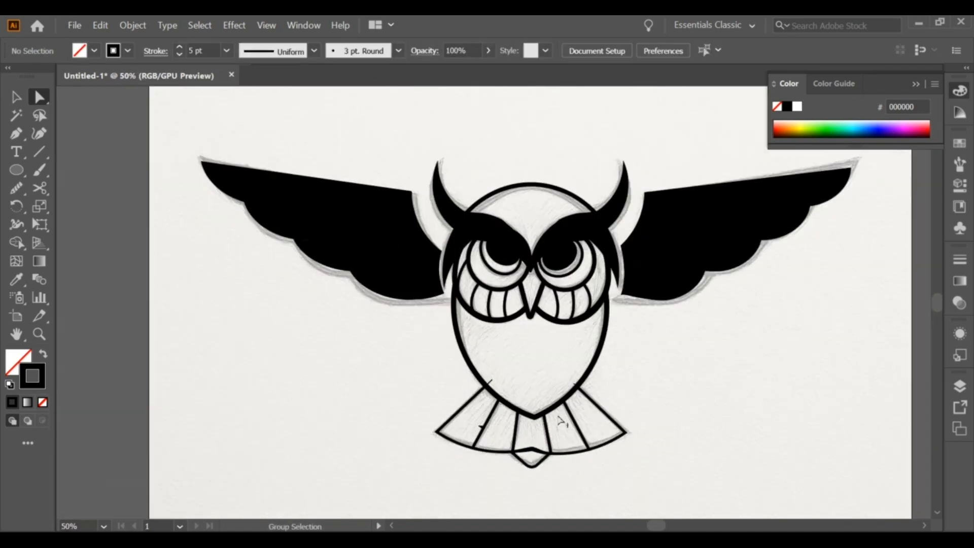
# Adjust the middle tail feather's lower peak anchor so it lines up with the tail tip's upper edge.
pyautogui.scroll(4, 558, 493)
pyautogui.click(454, 322)
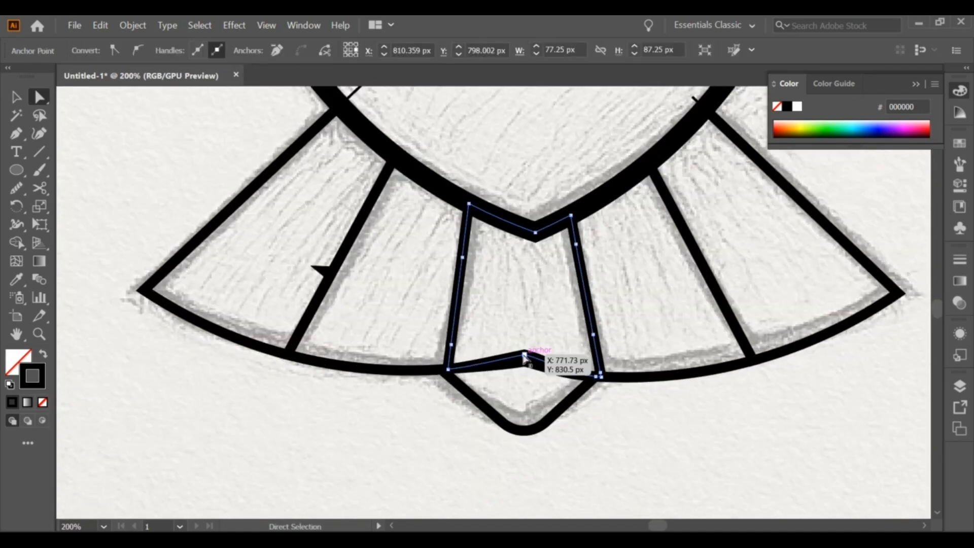
pyautogui.moveTo(524, 354); pyautogui.dragTo(525, 359)
pyautogui.moveTo(573, 416); pyautogui.dragTo(532, 432)
pyautogui.click(528, 345)
pyautogui.scroll(1, 529, 342)
pyautogui.scroll(-3, 532, 378)
pyautogui.scroll(2, 441, 341)
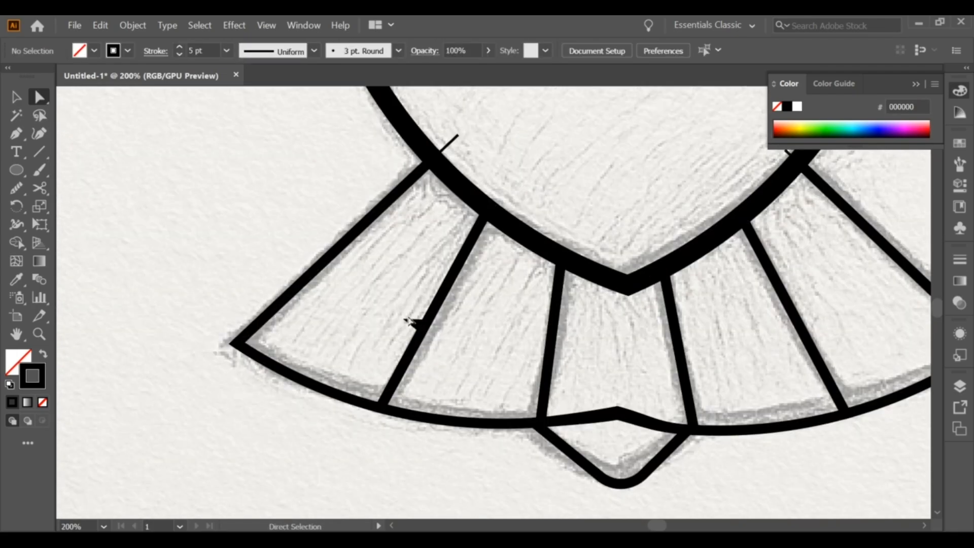
pyautogui.click(420, 325)
pyautogui.click(339, 301)
# Apply the tail feathers' 5 pt outline style to the left wing's top feather with the Eyedropper.
pyautogui.scroll(-4, 363, 323)
pyautogui.moveTo(363, 323); pyautogui.dragTo(425, 429)
pyautogui.click(17, 97)
pyautogui.click(233, 175)
pyautogui.click(17, 279)
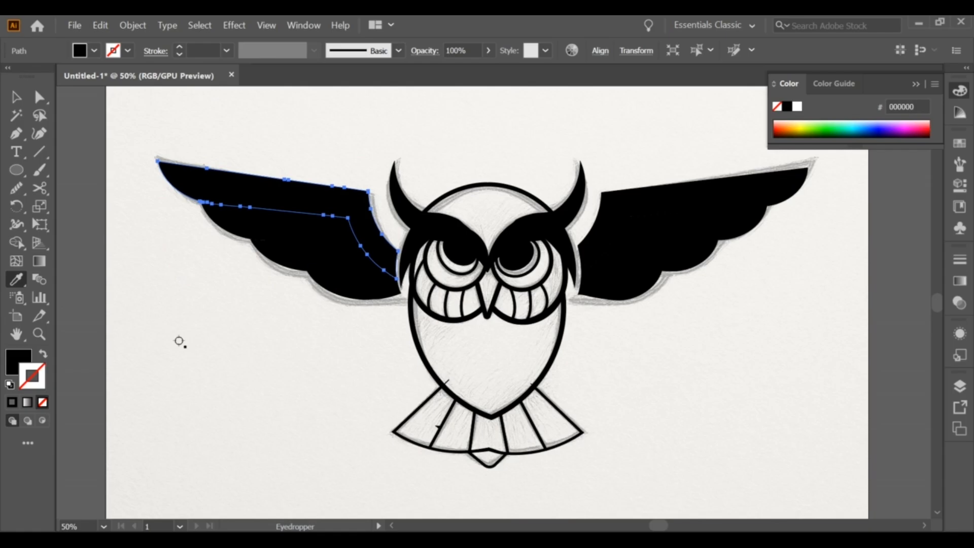
pyautogui.click(417, 406)
pyautogui.keyDown('ctrl'); pyautogui.click(317, 222); pyautogui.keyUp('ctrl')
pyautogui.click(417, 409)
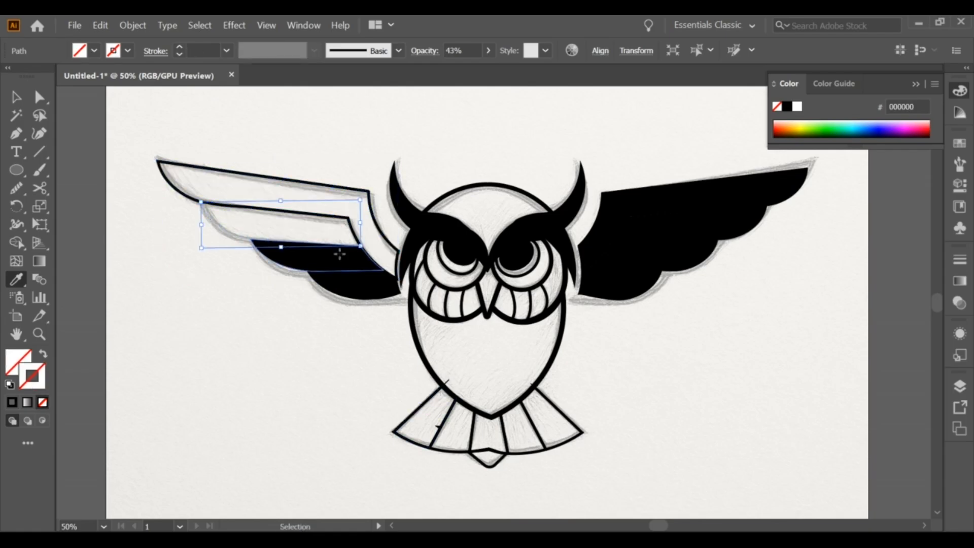
pyautogui.keyDown('ctrl'); pyautogui.click(340, 253); pyautogui.keyUp('ctrl')
pyautogui.hotkey('ctrl', 'z')
pyautogui.click(17, 97)
pyautogui.click(154, 242)
pyautogui.scroll(1, 158, 243)
pyautogui.moveTo(237, 219); pyautogui.dragTo(237, 262)
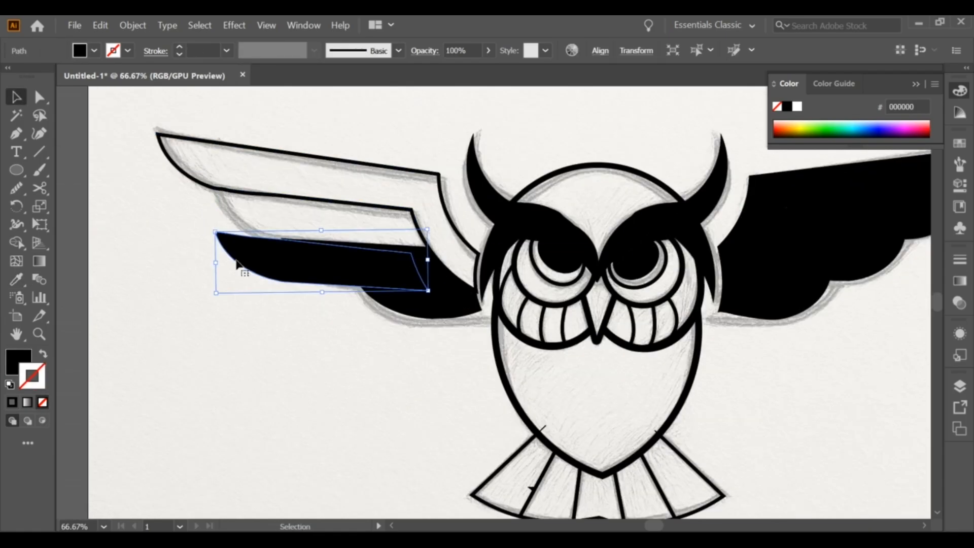
pyautogui.hotkey('ctrl', 'z')
# Copy the 5 pt outline style onto the left wing's three lower feathers with the Eyedropper.
pyautogui.press('i')
pyautogui.click(515, 463)
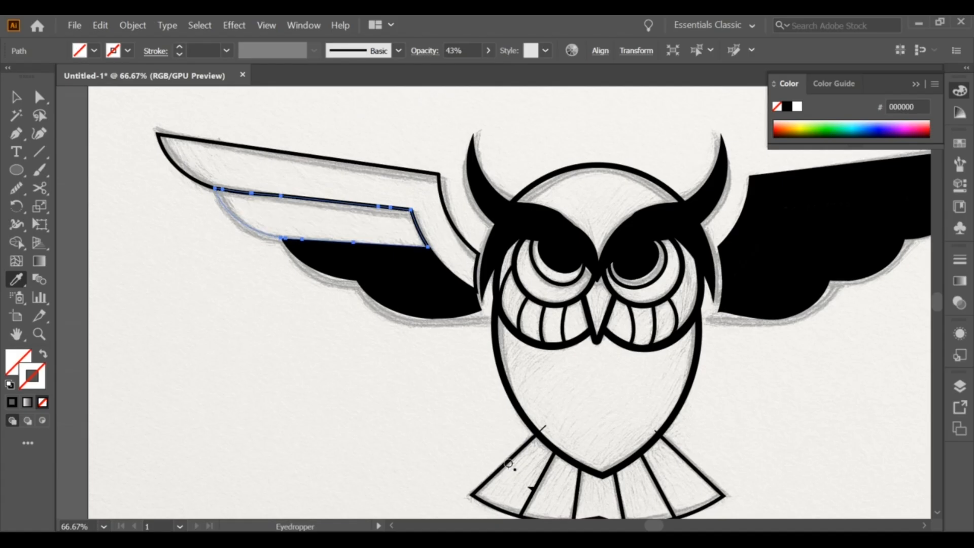
pyautogui.scroll(2, 266, 231)
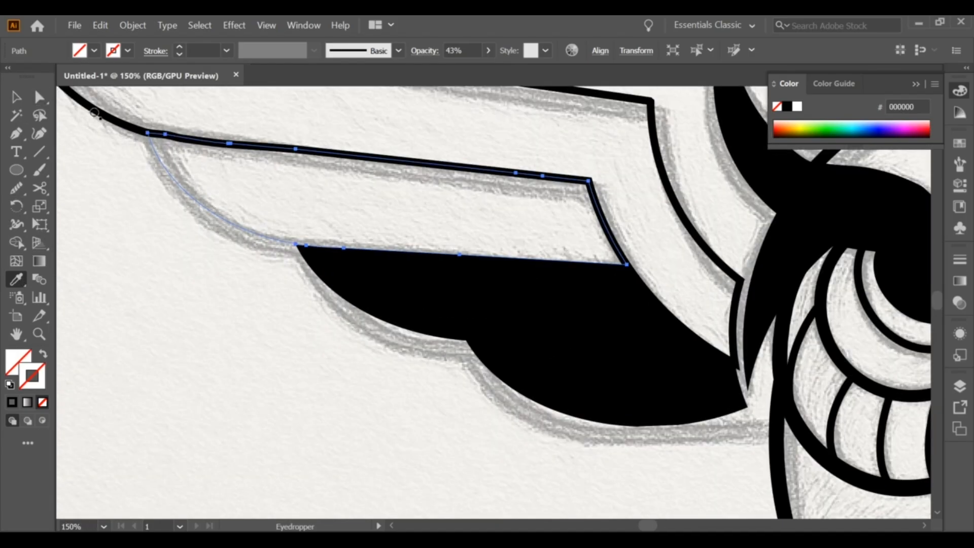
pyautogui.click(95, 113)
pyautogui.keyDown('ctrl'); pyautogui.click(366, 293); pyautogui.keyUp('ctrl')
pyautogui.click(203, 204)
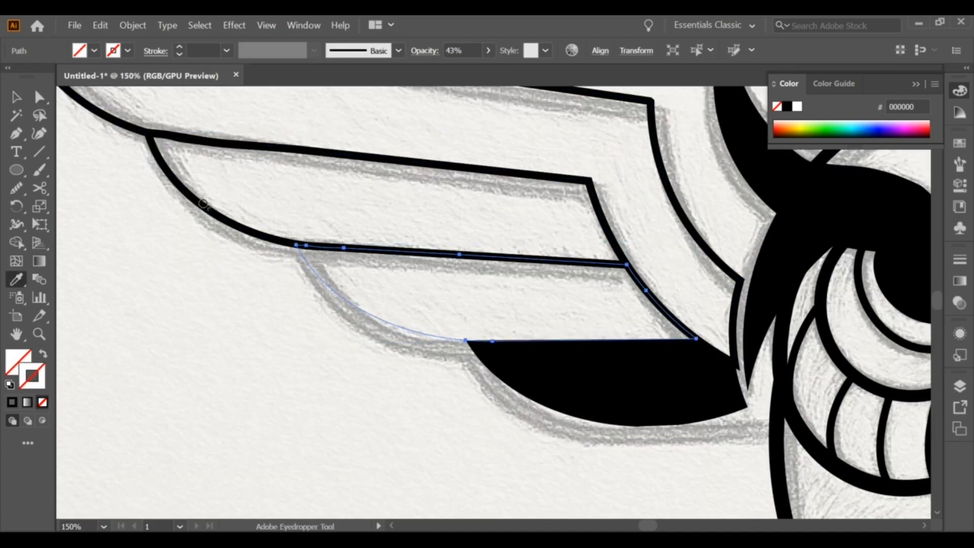
pyautogui.click(203, 203)
pyautogui.keyDown('ctrl'); pyautogui.click(562, 405); pyautogui.keyUp('ctrl')
pyautogui.click(355, 299)
pyautogui.press('v')
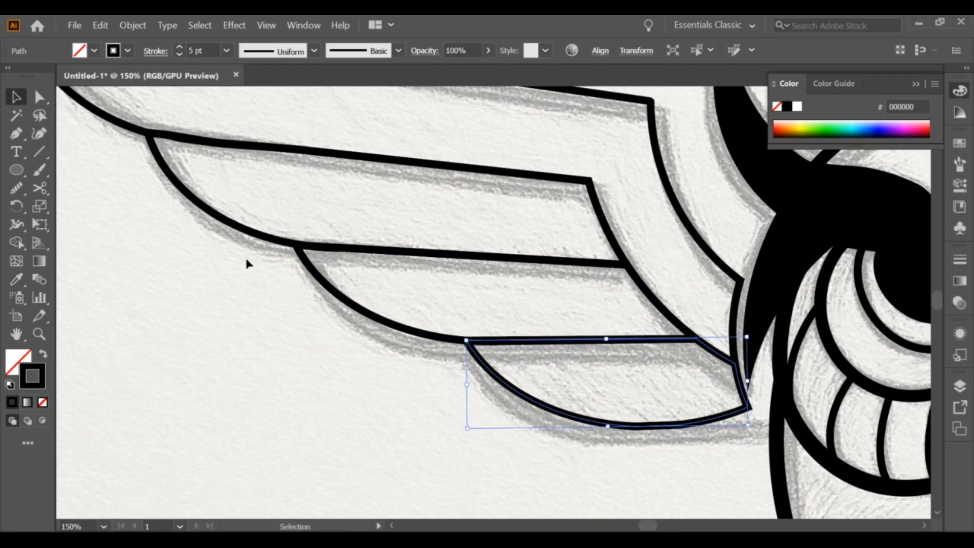
pyautogui.click(249, 267)
# Select the right wing's three upper feathers and apply the left wing's outline style to them.
pyautogui.scroll(-3, 321, 309)
pyautogui.moveTo(883, 196); pyautogui.dragTo(754, 324)
pyautogui.click(17, 279)
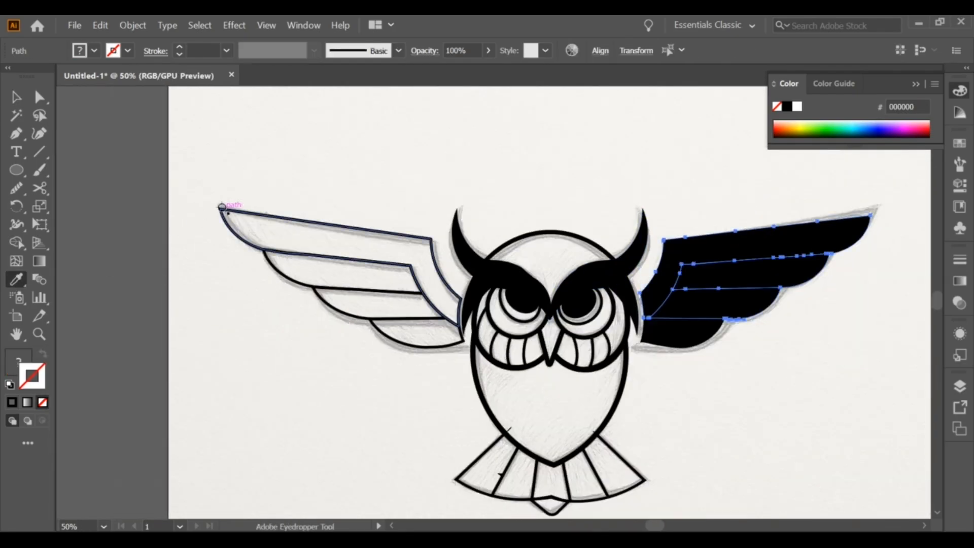
pyautogui.click(221, 207)
pyautogui.click(16, 97)
pyautogui.click(701, 385)
# Apply the left wing's 5 pt outline style to the right wing's lowest feather.
pyautogui.click(654, 340)
pyautogui.click(21, 280)
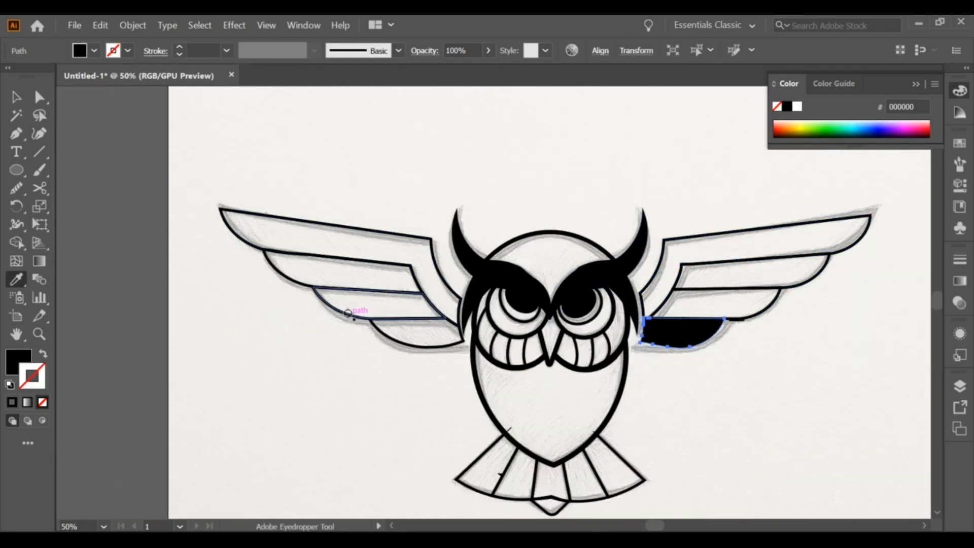
pyautogui.click(347, 313)
pyautogui.press('v')
pyautogui.click(225, 318)
# Select both horned eyebrow shapes and the head side pieces and apply the wing's 5 pt outline style.
pyautogui.click(466, 260)
pyautogui.keyDown('shift'); pyautogui.click(619, 296); pyautogui.keyUp('shift')
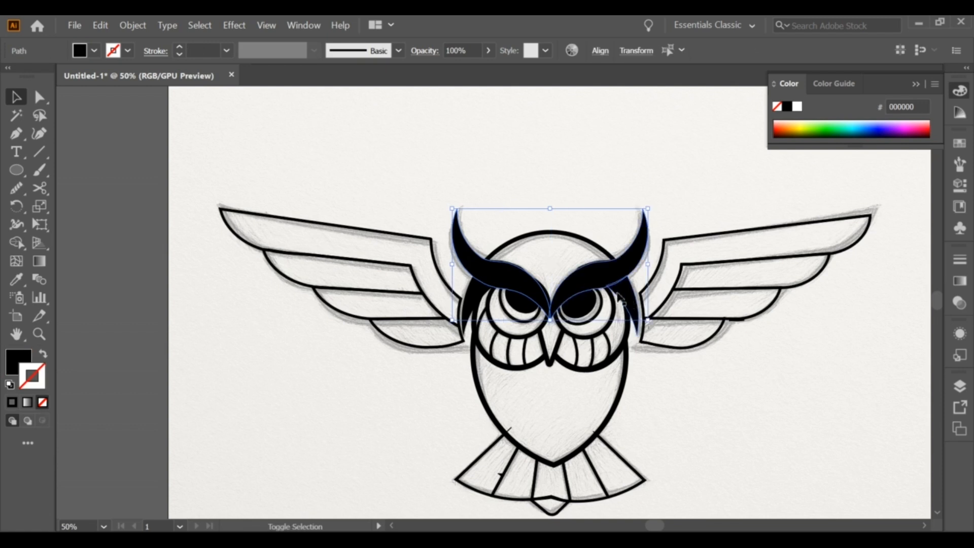
pyautogui.click(16, 280)
pyautogui.click(261, 221)
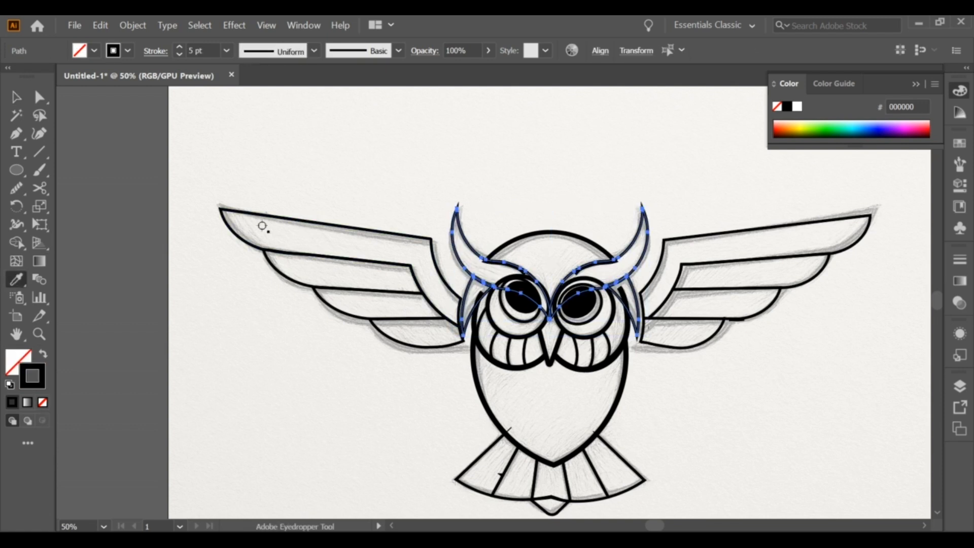
# Select the arched crown of the head and apply the left wing's 5 pt outline style to it.
pyautogui.press('v')
pyautogui.click(282, 118)
pyautogui.click(519, 251)
pyautogui.click(17, 279)
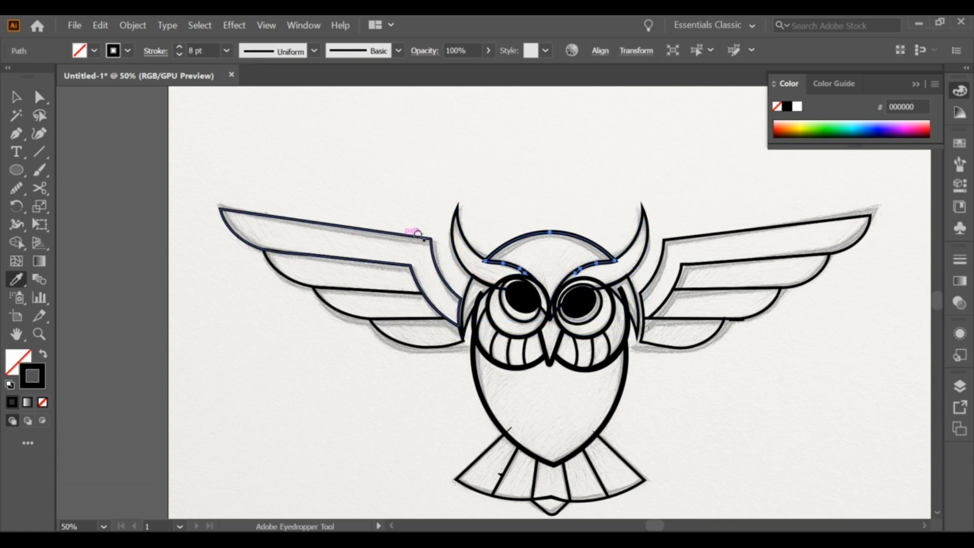
pyautogui.click(17, 97)
pyautogui.click(364, 153)
# Adjust the crown path's anchor points at its right end so it joins the right eyebrow cleanly.
pyautogui.scroll(5, 599, 269)
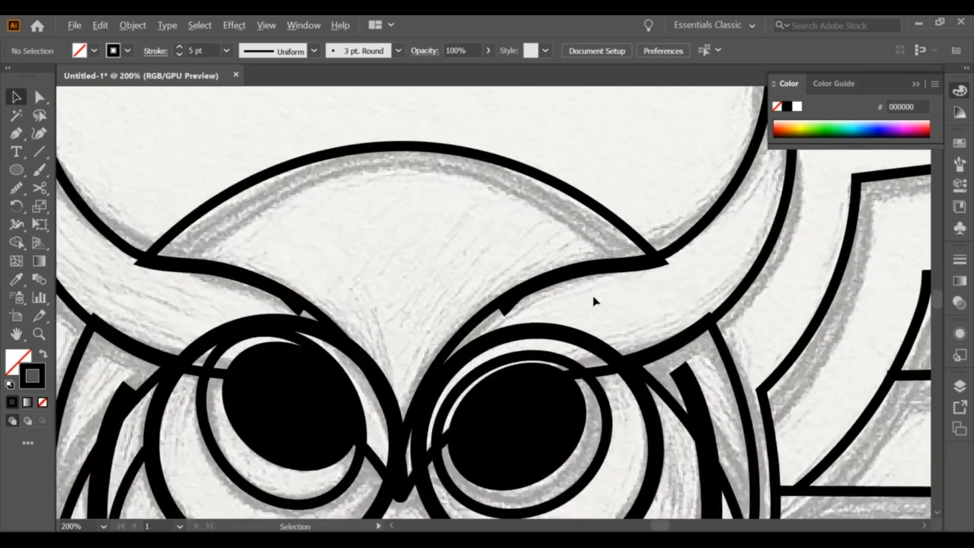
pyautogui.click(615, 255)
pyautogui.click(40, 97)
pyautogui.moveTo(457, 320); pyautogui.dragTo(442, 311)
pyautogui.click(694, 243)
pyautogui.press('v')
pyautogui.press('a')
pyautogui.moveTo(692, 240); pyautogui.dragTo(692, 243)
pyautogui.moveTo(585, 259); pyautogui.dragTo(582, 257)
pyautogui.click(563, 286)
# Tuck the crown path's left end into the left eyebrow line by moving its anchor points.
pyautogui.moveTo(127, 293); pyautogui.dragTo(532, 345)
pyautogui.click(503, 333)
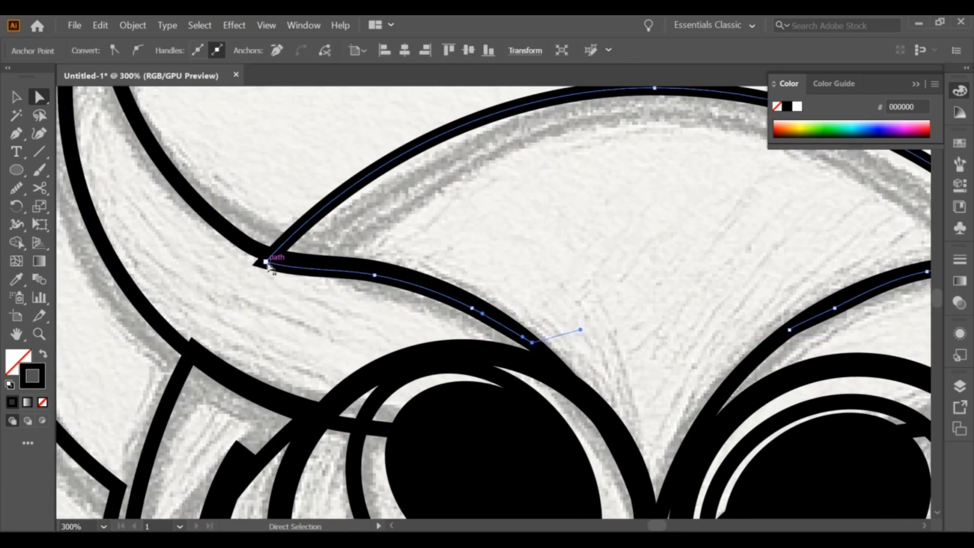
pyautogui.moveTo(269, 265); pyautogui.dragTo(402, 278)
pyautogui.scroll(-4, 369, 295)
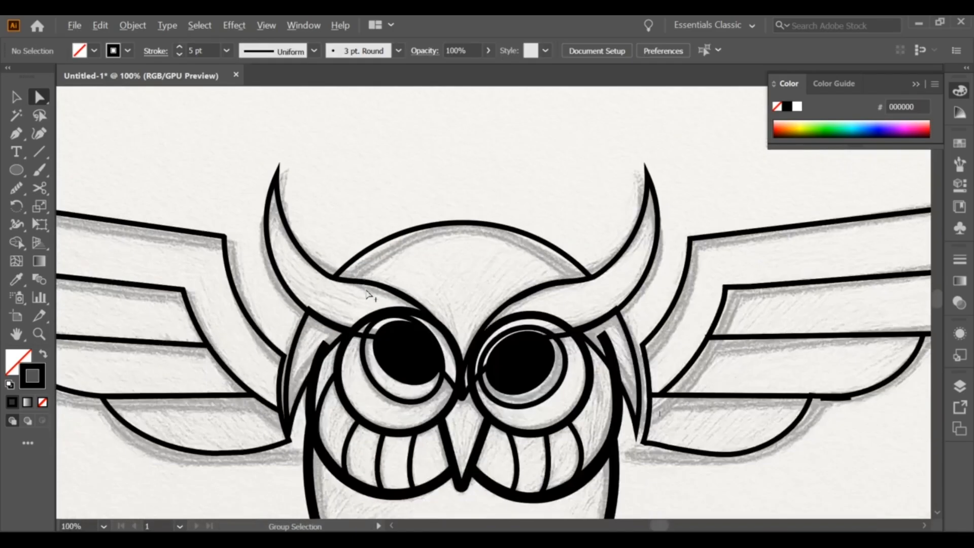
# Trim the end of the right cheek line that overlaps the head side piece with the Shape Builder.
pyautogui.scroll(-3, 370, 296)
pyautogui.scroll(6, 538, 335)
pyautogui.click(531, 373)
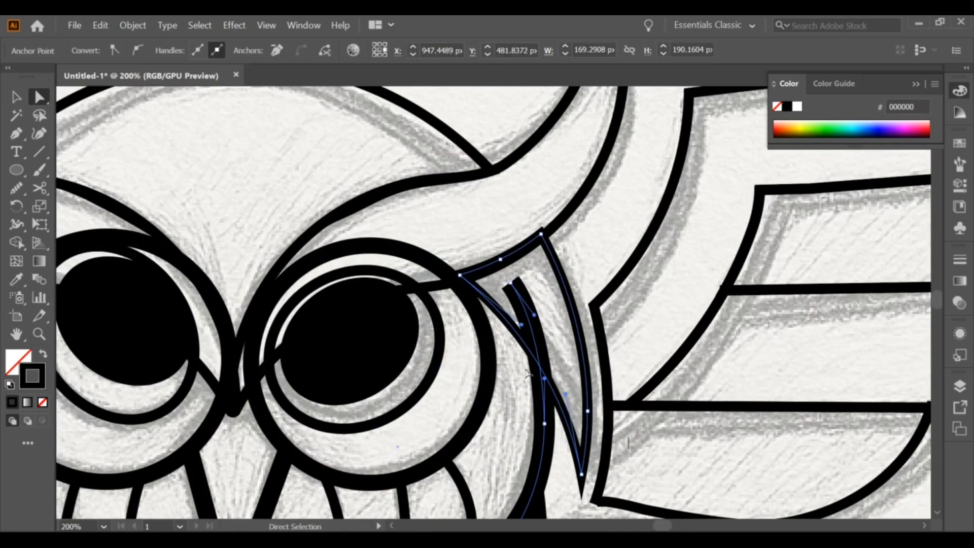
pyautogui.click(518, 315)
pyautogui.press('v')
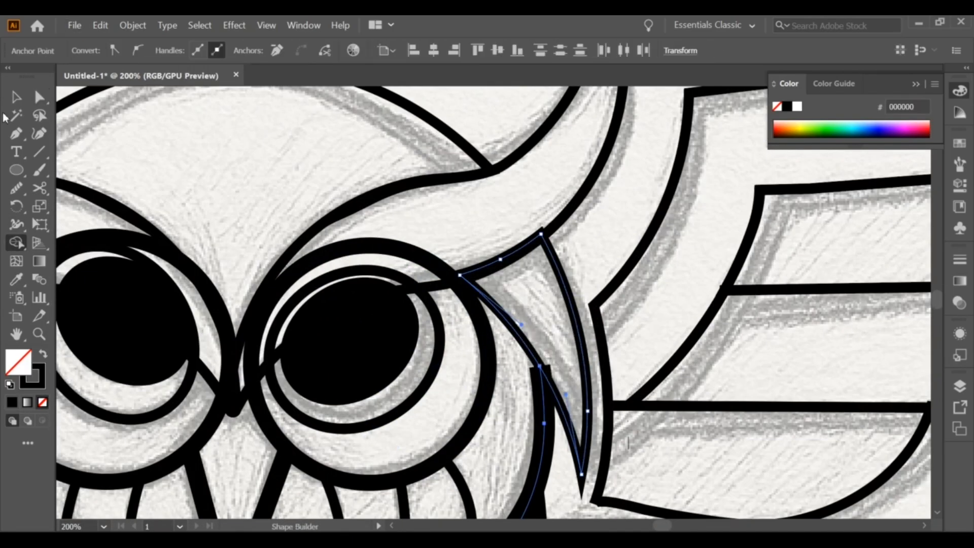
pyautogui.hotkey('ctrl', '1')
# Select both sides of the body outline and copy the left wing's 5 pt outline style onto them.
pyautogui.moveTo(429, 377); pyautogui.dragTo(502, 357)
pyautogui.click(502, 358)
pyautogui.click(439, 374)
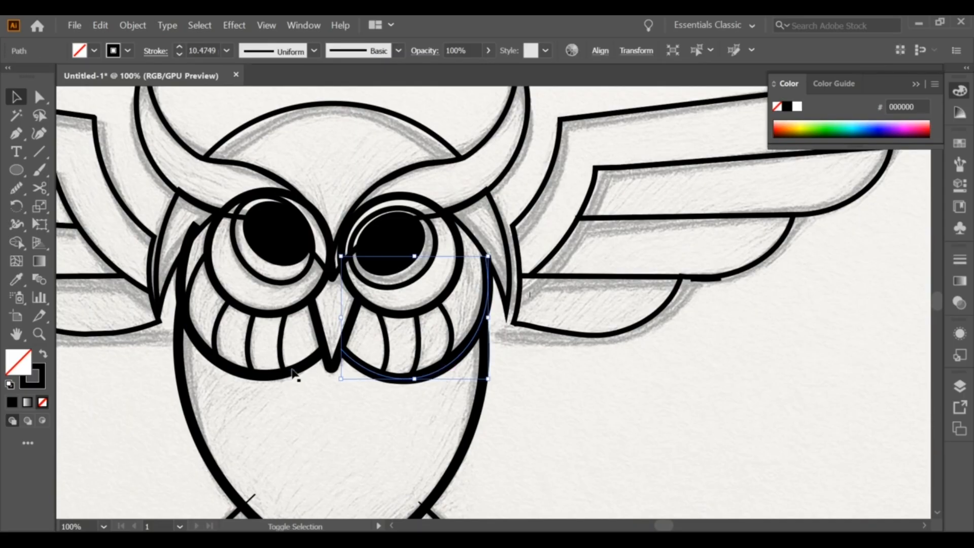
pyautogui.keyDown('shift'); pyautogui.click(291, 373); pyautogui.keyUp('shift')
pyautogui.click(16, 283)
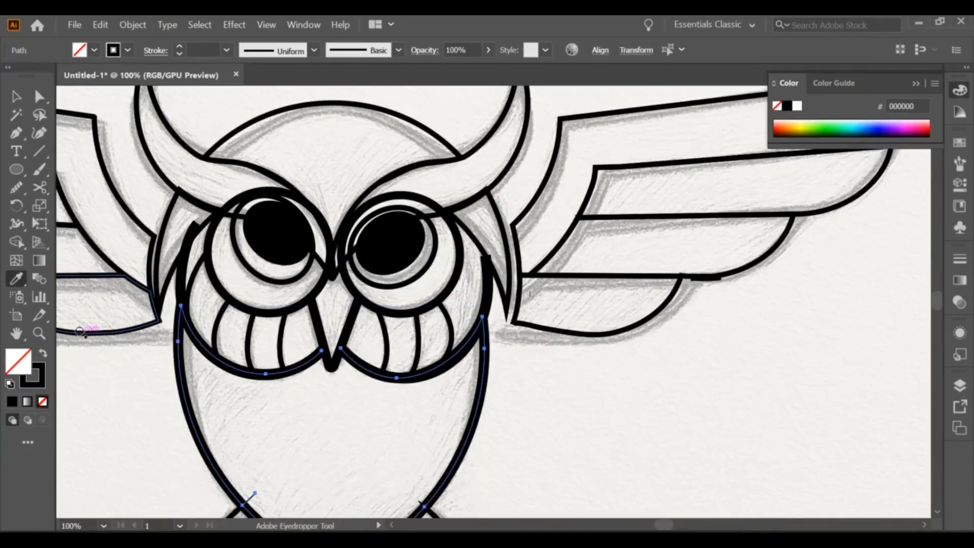
pyautogui.click(88, 333)
# Select both cheek arcs and the beak and apply the left wing's 5 pt outline style.
pyautogui.click(18, 98)
pyautogui.click(309, 403)
pyautogui.click(361, 363)
pyautogui.keyDown('shift'); pyautogui.click(304, 361); pyautogui.keyUp('shift')
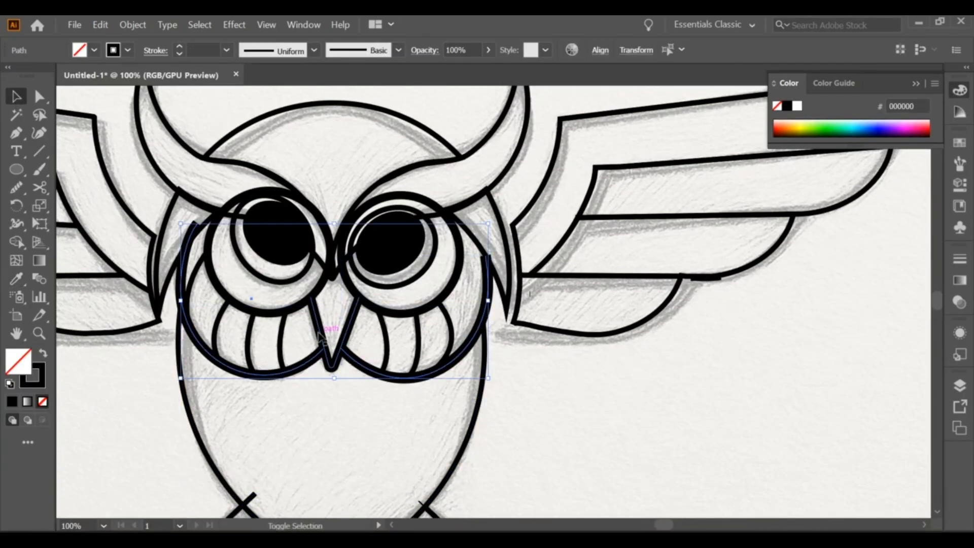
pyautogui.click(25, 278)
pyautogui.click(156, 279)
pyautogui.click(16, 97)
pyautogui.click(153, 341)
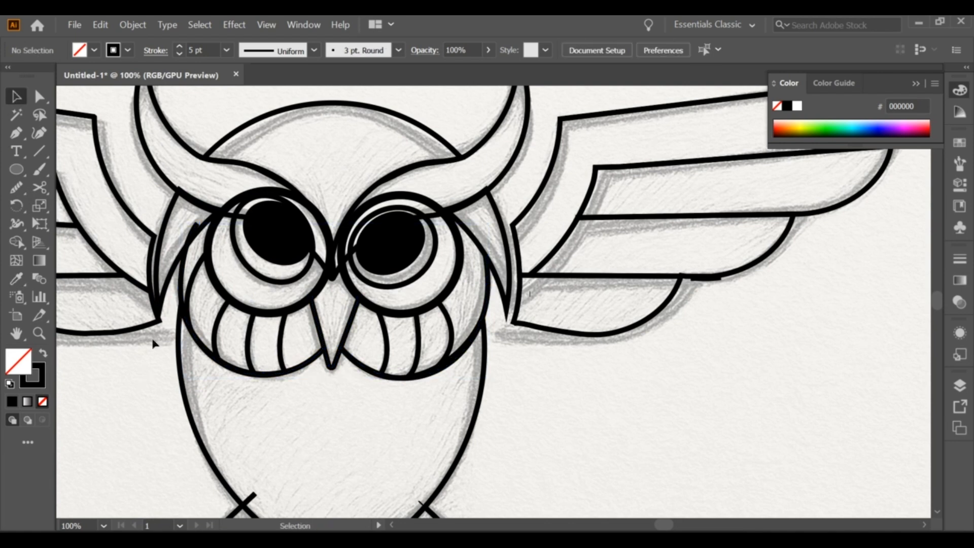
# Shift the left wing's inner feather shapes slightly.
pyautogui.click(158, 320)
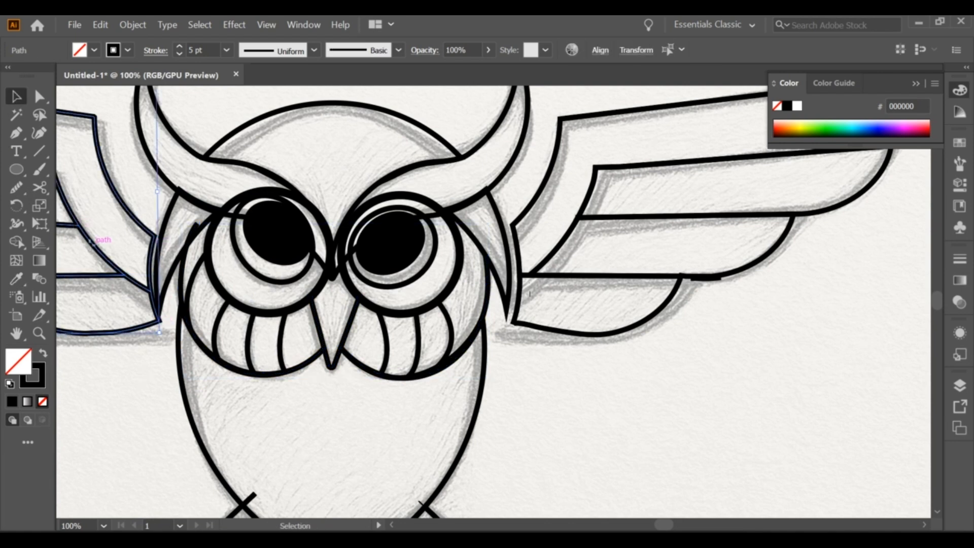
pyautogui.moveTo(92, 241); pyautogui.dragTo(86, 245)
pyautogui.moveTo(150, 313); pyautogui.dragTo(150, 308)
pyautogui.click(152, 371)
pyautogui.moveTo(267, 300); pyautogui.dragTo(308, 311)
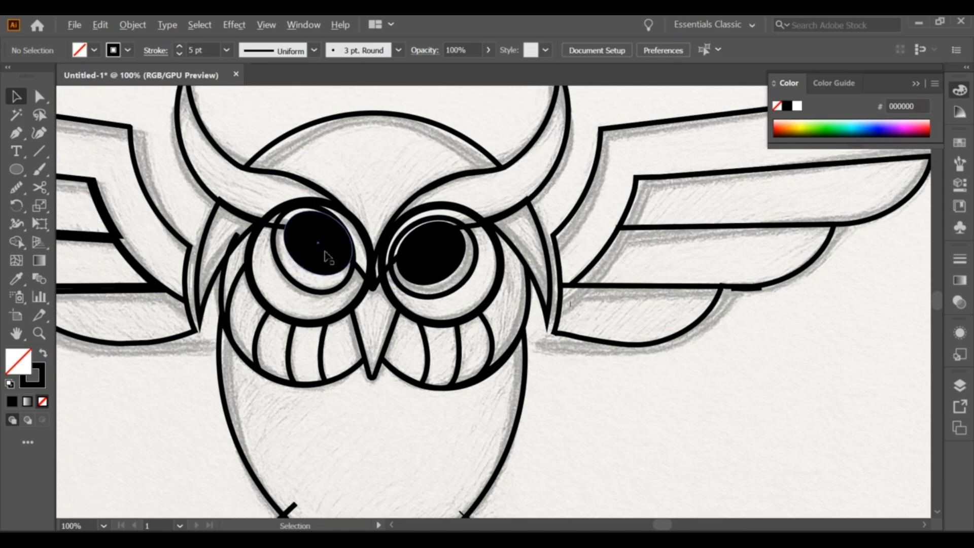
# Cut the left eye's outer ring where it meets the eyebrow and delete the arc above it.
pyautogui.scroll(2, 327, 251)
pyautogui.click(172, 241)
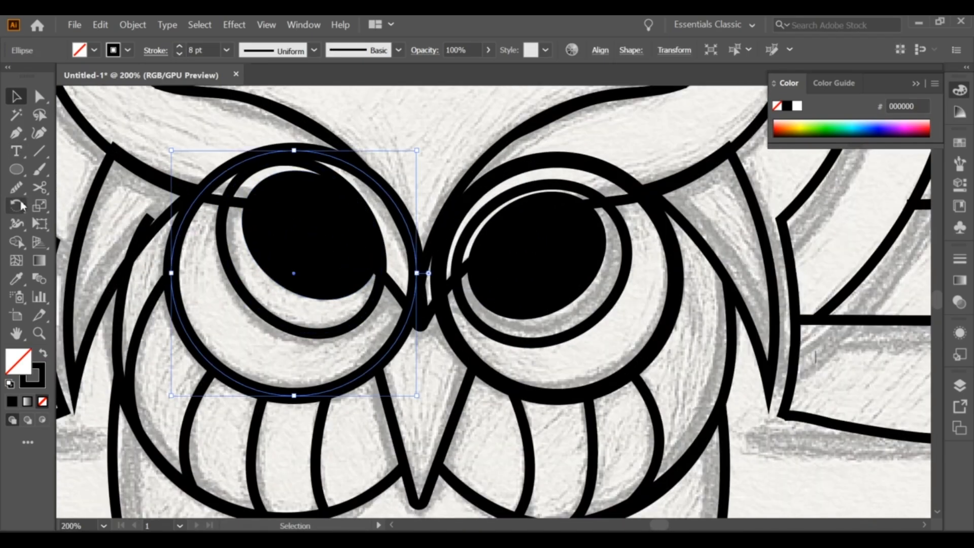
pyautogui.click(40, 187)
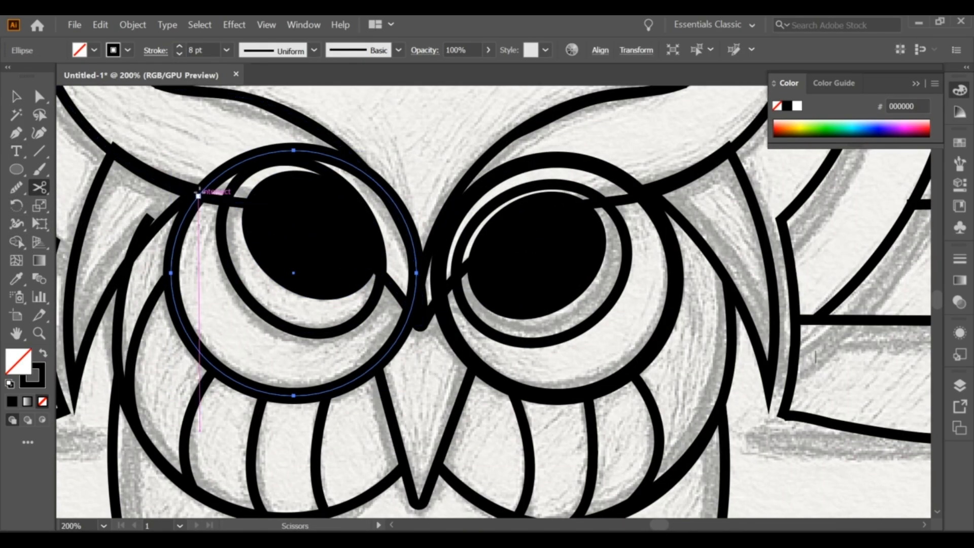
pyautogui.click(198, 196)
pyautogui.click(407, 303)
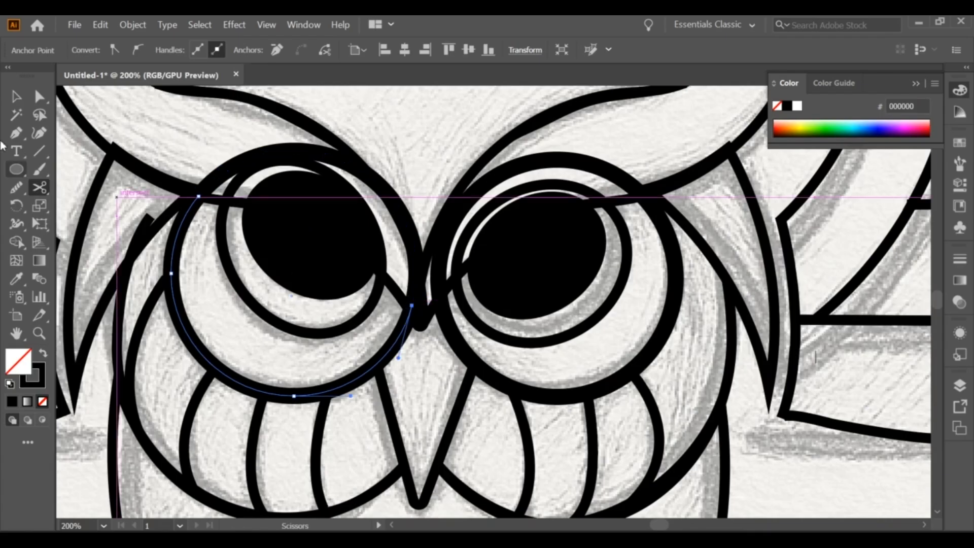
pyautogui.press('v')
pyautogui.click(271, 154)
pyautogui.press('Delete')
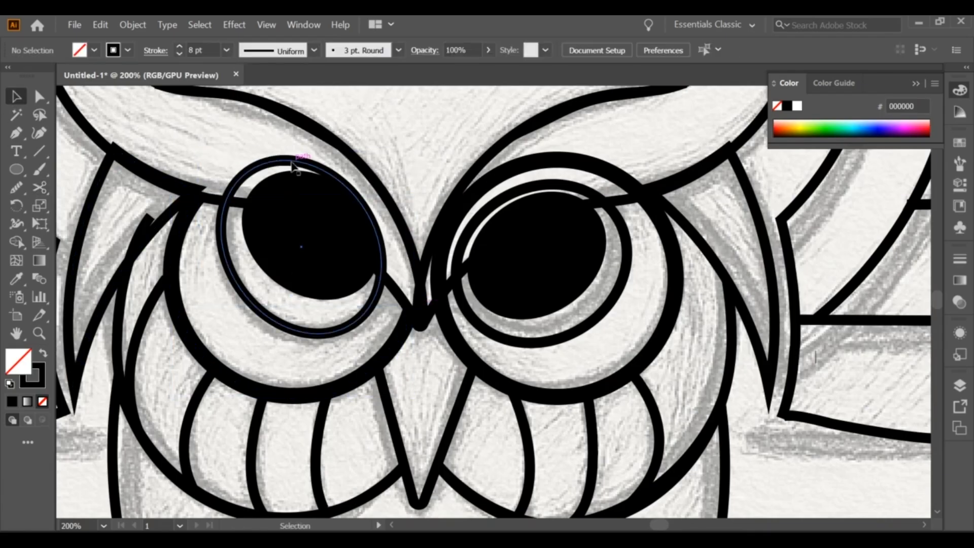
# Cut the left eye's inner ring with the Scissors where it crosses the eyebrow near the beak.
pyautogui.click(292, 163)
pyautogui.click(39, 187)
pyautogui.click(224, 201)
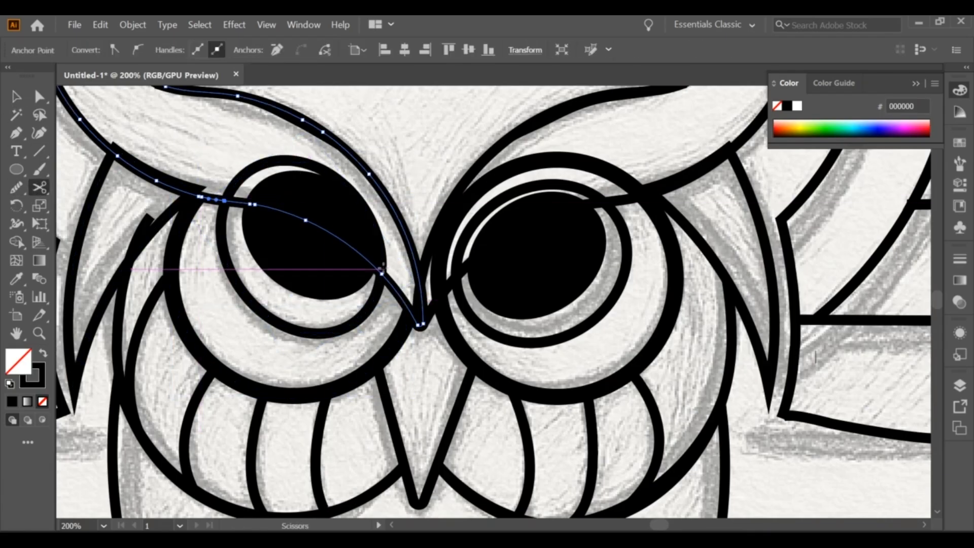
pyautogui.click(382, 274)
pyautogui.press('v')
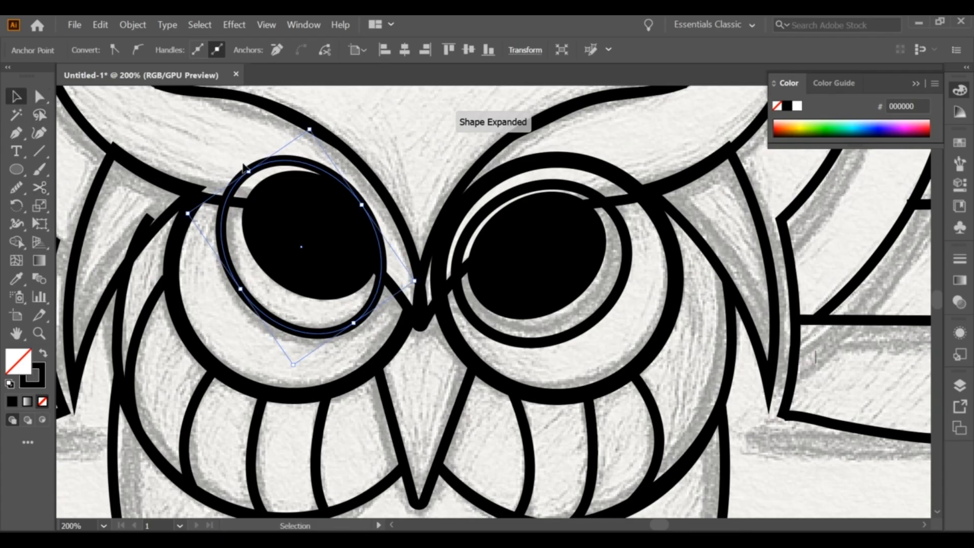
pyautogui.click(248, 168)
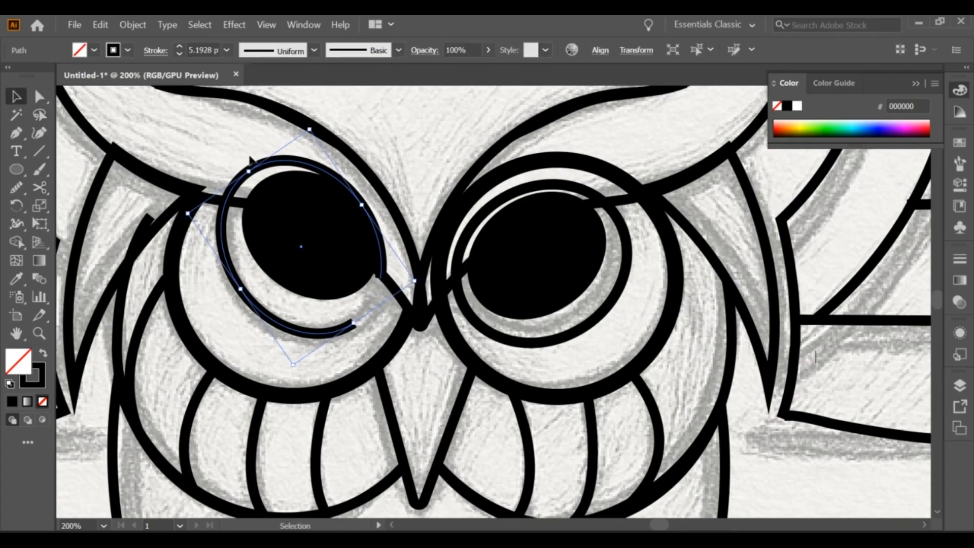
# Cut the left inner ring at its outer crossing with the eyebrow and delete the arc above the brow.
pyautogui.click(40, 187)
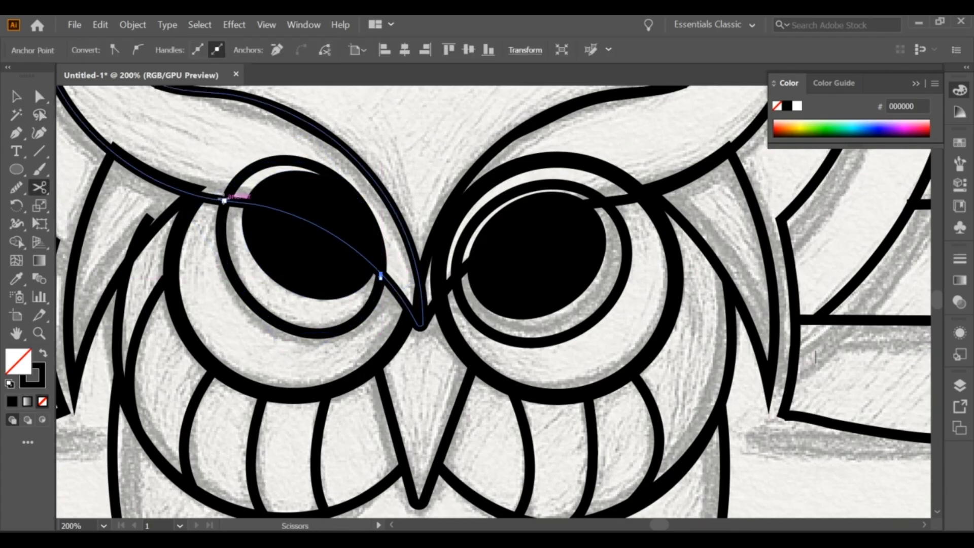
pyautogui.click(223, 200)
pyautogui.click(628, 297)
pyautogui.click(224, 200)
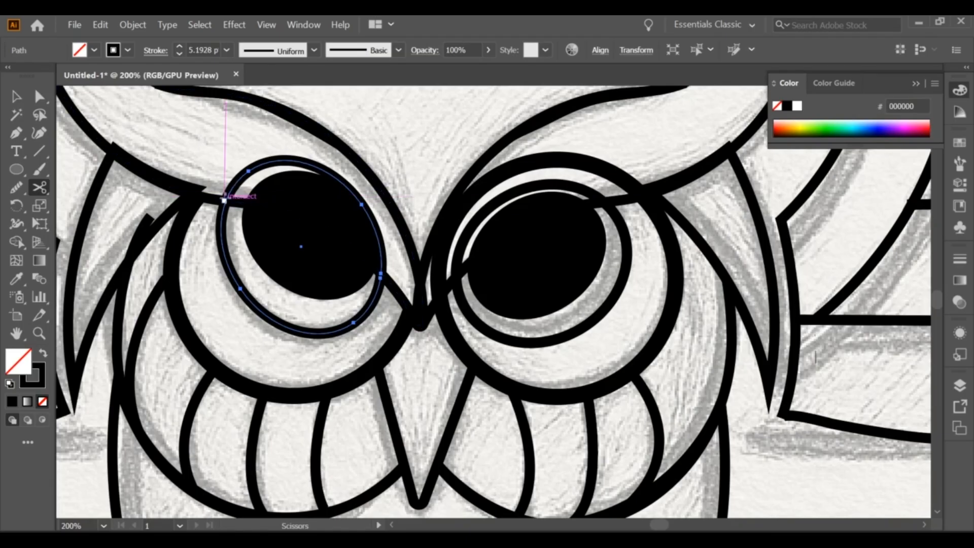
pyautogui.click(224, 200)
pyautogui.doubleClick(613, 299)
pyautogui.click(227, 196)
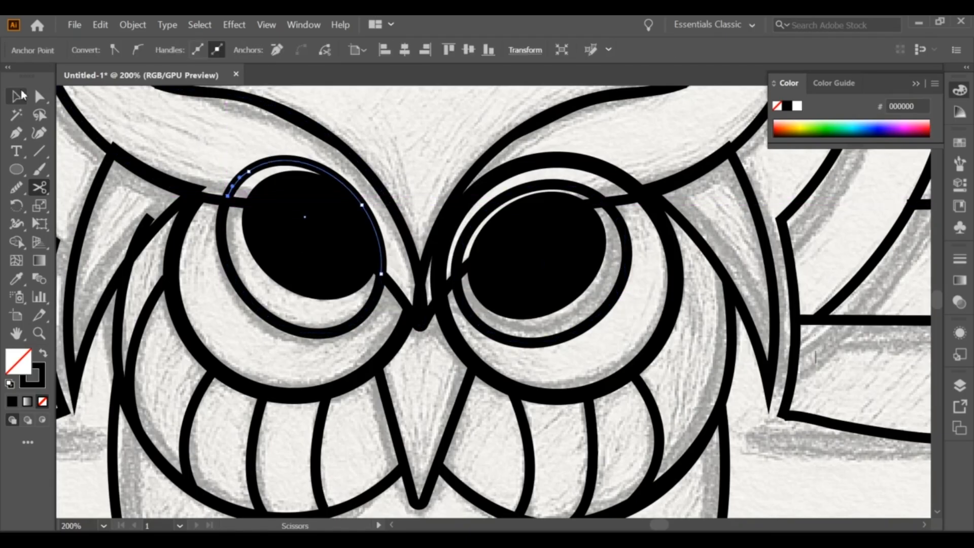
pyautogui.click(17, 96)
pyautogui.press('Delete')
# Remove the part of the left pupil above the eyebrow line with the Shape Builder.
pyautogui.click(273, 175)
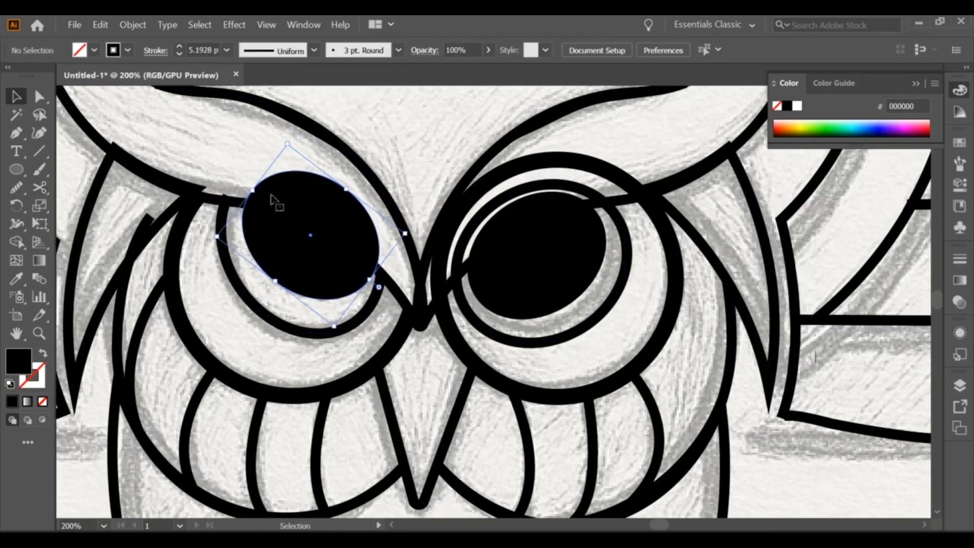
pyautogui.keyDown('shift'); pyautogui.click(276, 210); pyautogui.keyUp('shift')
pyautogui.click(16, 242)
pyautogui.keyDown('alt'); pyautogui.click(279, 195); pyautogui.keyUp('alt')
pyautogui.click(17, 96)
pyautogui.click(209, 135)
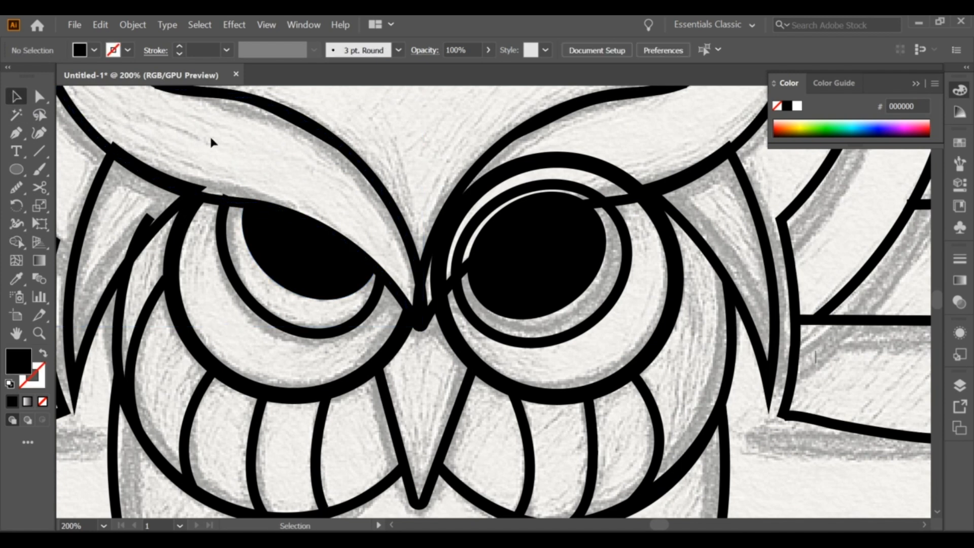
# Cut the right eye's outer ring at the eyebrow and delete the arc above it.
pyautogui.click(39, 188)
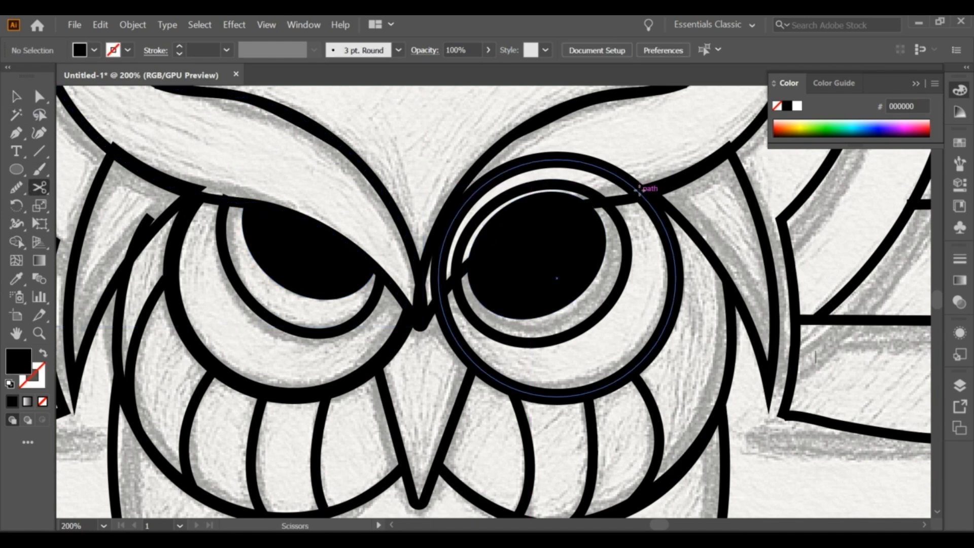
pyautogui.click(639, 191)
pyautogui.press('v')
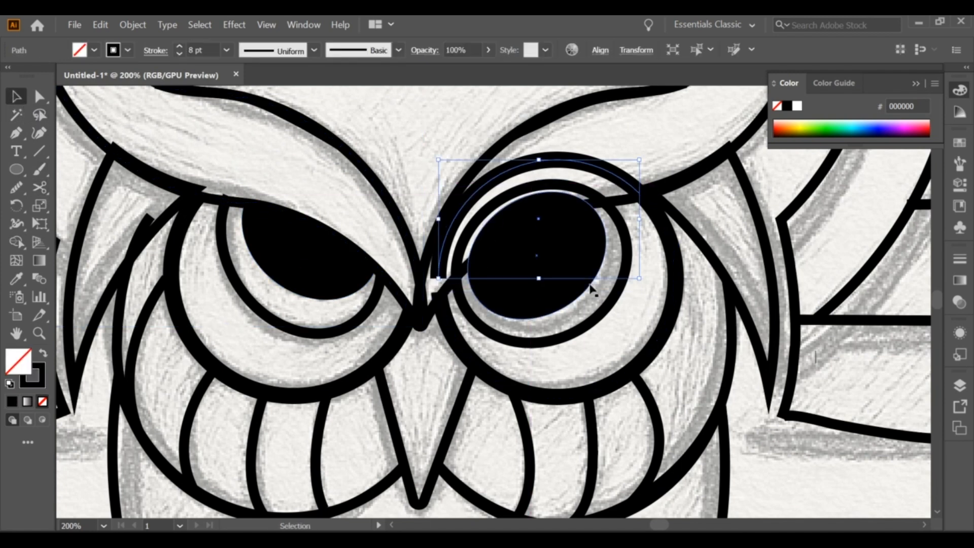
pyautogui.press('Delete')
# Apply the left inner ring's 5.1928 pt stroke to both eyes' outer rings with the Eyedropper.
pyautogui.click(678, 317)
pyautogui.keyDown('shift'); pyautogui.click(351, 374); pyautogui.keyUp('shift')
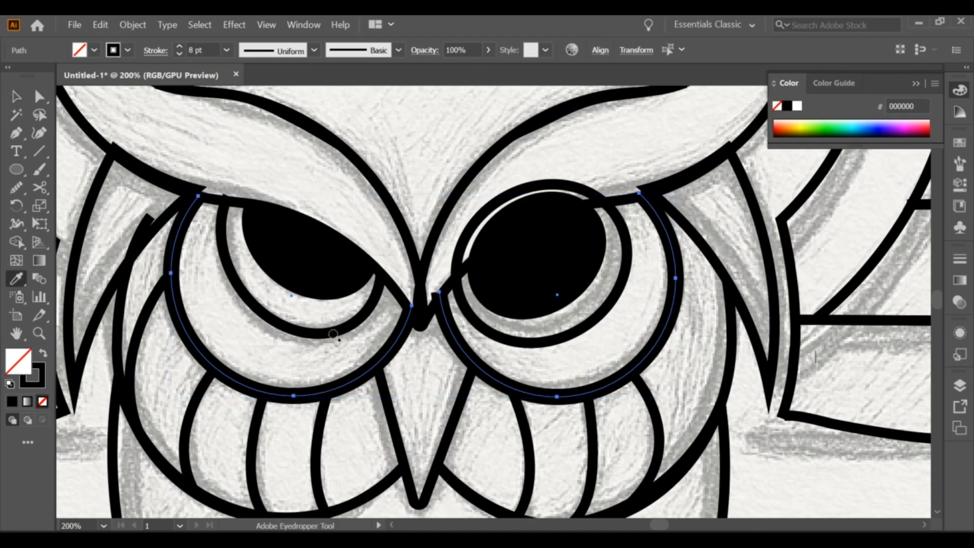
pyautogui.click(384, 354)
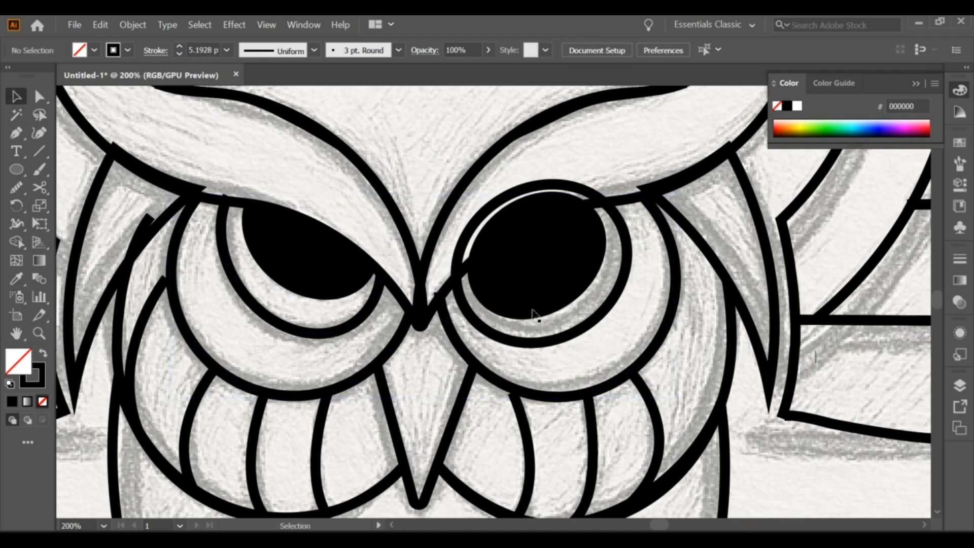
# Cut the right eye's inner ring at both eyebrow crossings and delete the arc above the brow.
pyautogui.click(488, 161)
pyautogui.click(509, 178)
pyautogui.click(520, 188)
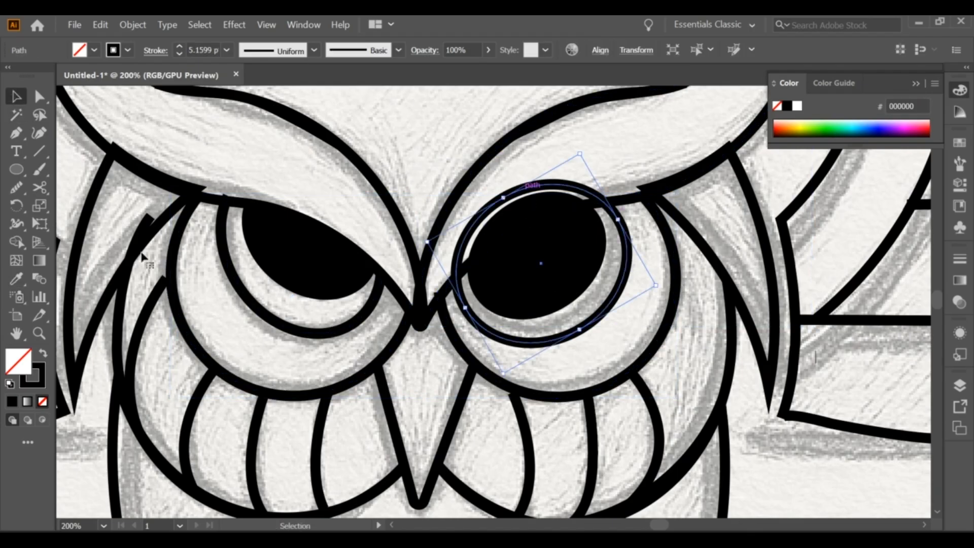
pyautogui.click(604, 202)
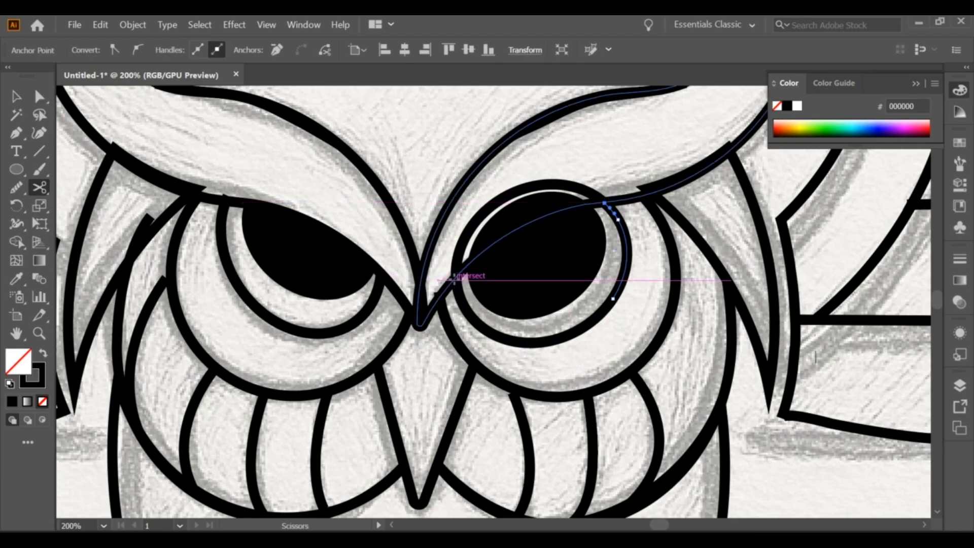
pyautogui.click(456, 277)
pyautogui.click(17, 95)
pyautogui.press('Delete')
pyautogui.press('Delete')
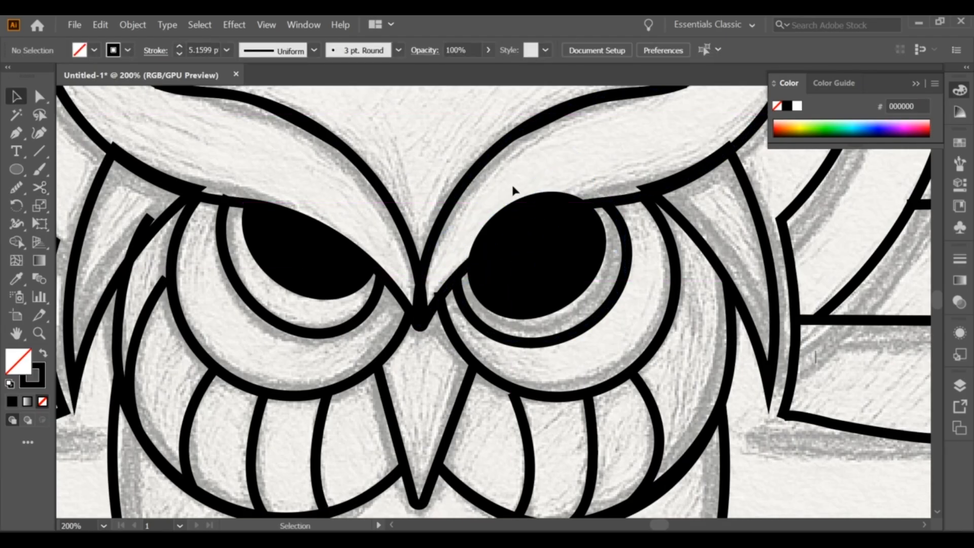
# Try to remove the part of the right pupil above the eyebrow with the Shape Builder.
pyautogui.moveTo(513, 186); pyautogui.dragTo(545, 233)
pyautogui.click(18, 241)
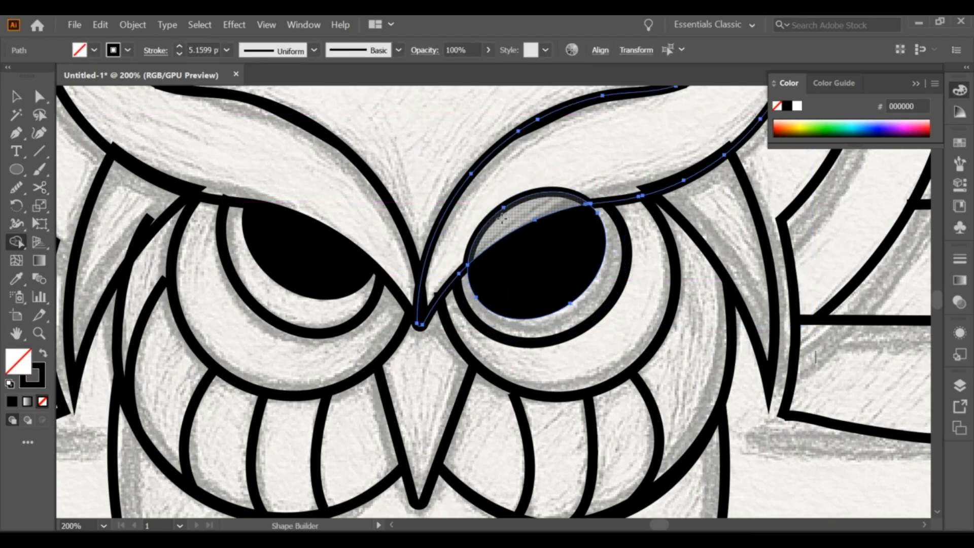
pyautogui.click(503, 217)
pyautogui.keyDown('alt'); pyautogui.click(496, 200); pyautogui.keyUp('alt')
pyautogui.hotkey('ctrl', 'z')
pyautogui.hotkey('ctrl', 'z')
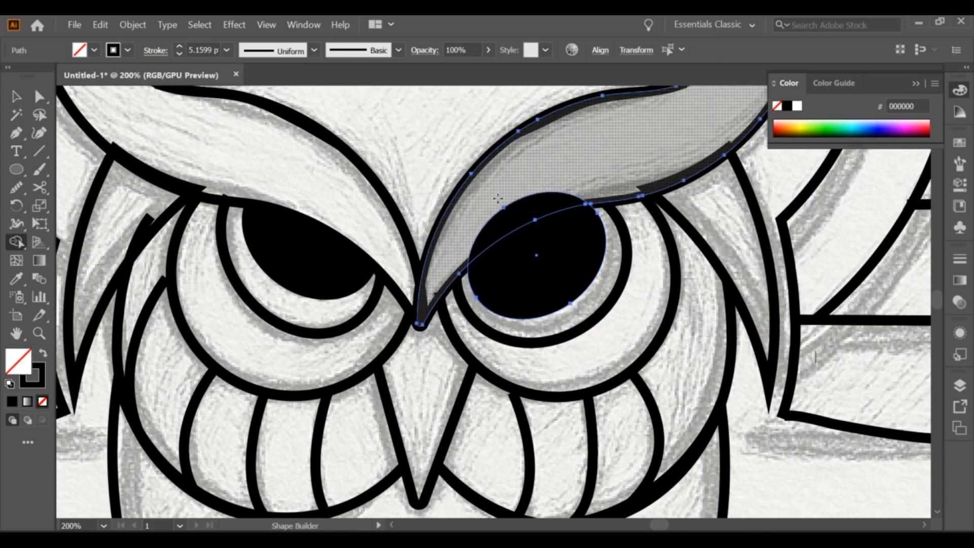
pyautogui.click(17, 96)
pyautogui.click(661, 256)
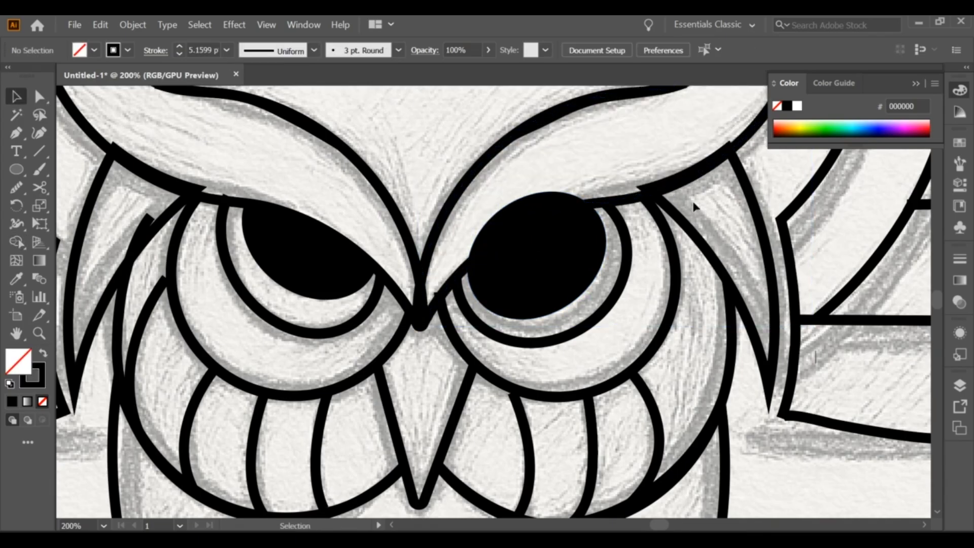
# Scale the right head side piece down slightly from its inner upper corner beside the eyebrow.
pyautogui.click(693, 235)
pyautogui.moveTo(649, 147); pyautogui.dragTo(654, 149)
pyautogui.click(648, 123)
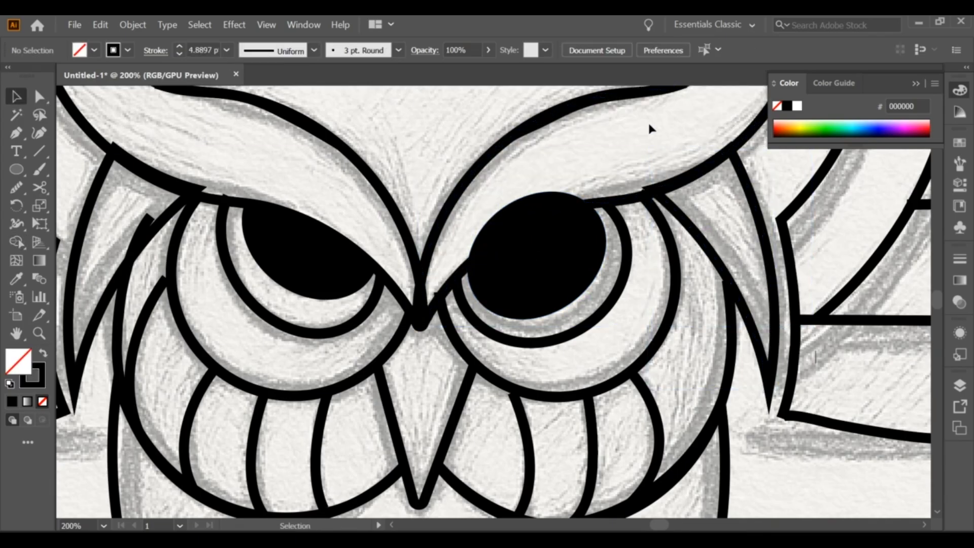
# Apply the right eyebrow's 5 pt stroke to the right head side piece with the Eyedropper.
pyautogui.click(749, 180)
pyautogui.press('i')
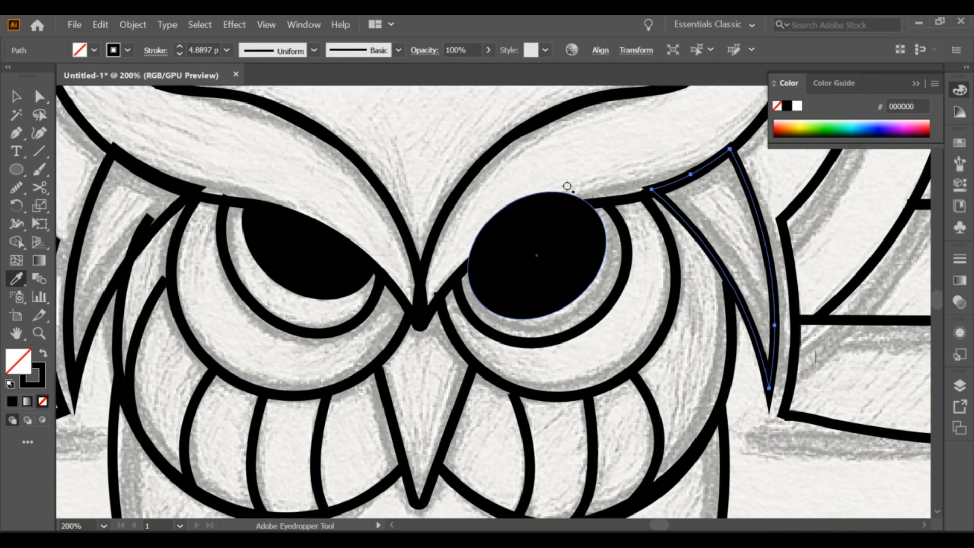
pyautogui.click(611, 199)
pyautogui.press('v')
pyautogui.click(531, 164)
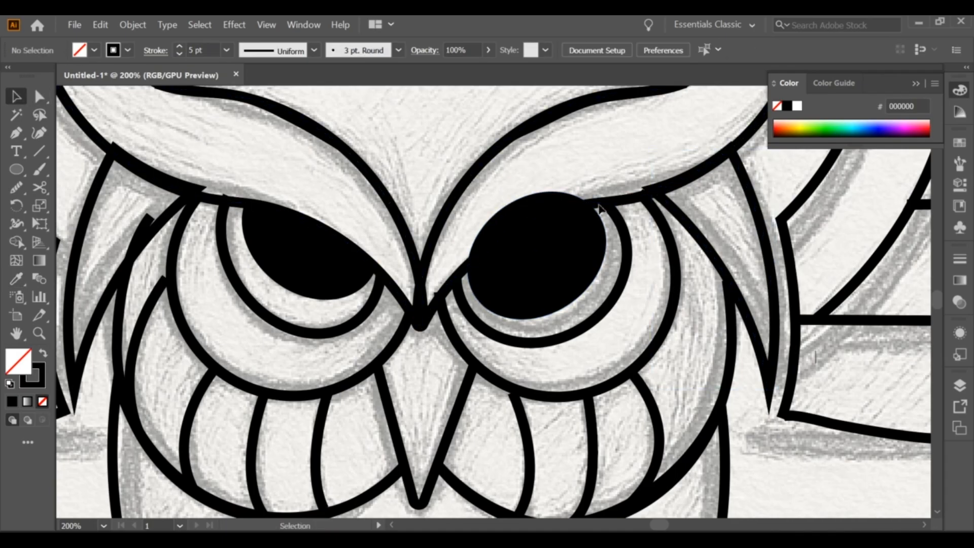
# Try to cut away the right pupil's area above the eyebrow using the Shape Builder.
pyautogui.click(467, 264)
pyautogui.keyDown('shift'); pyautogui.click(528, 278); pyautogui.keyUp('shift')
pyautogui.hotkey('shift', 'm')
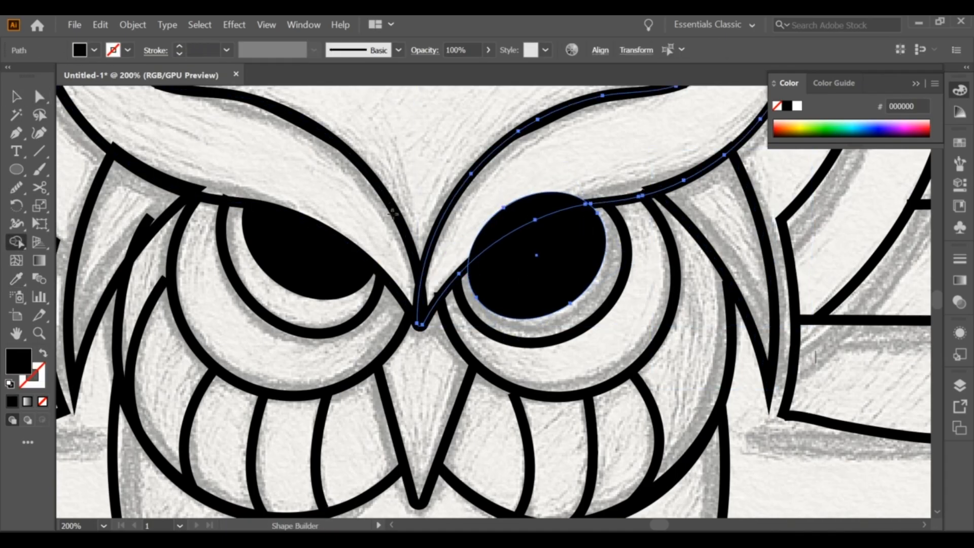
pyautogui.keyDown('alt'); pyautogui.click(528, 211); pyautogui.keyUp('alt')
# Reflect the copy of the left pupil in the right eye and fit it beneath the eyebrow.
pyautogui.press('v')
pyautogui.click(537, 293)
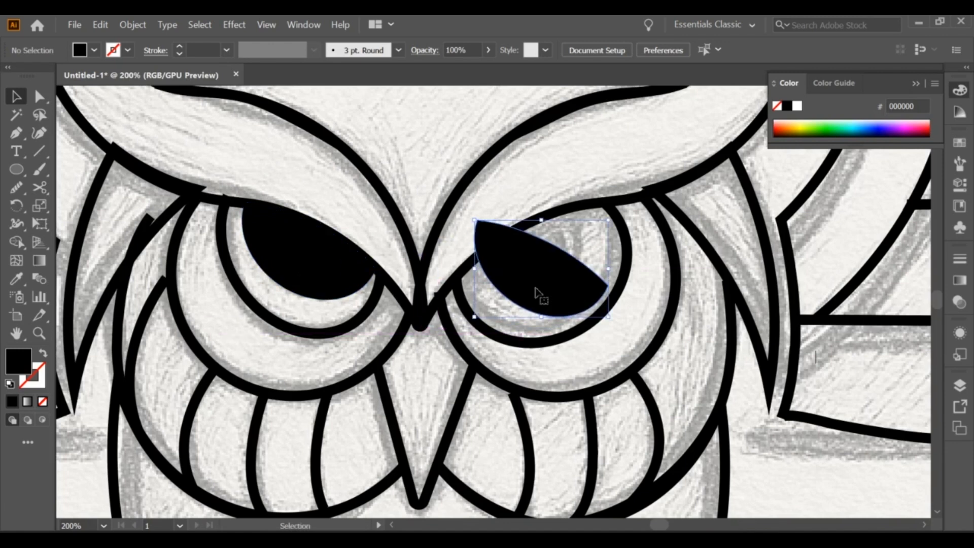
pyautogui.rightClick(537, 293)
pyautogui.click(691, 259)
pyautogui.click(647, 496)
pyautogui.moveTo(533, 289); pyautogui.dragTo(526, 268)
pyautogui.click(583, 285)
pyautogui.click(569, 264)
pyautogui.moveTo(597, 300); pyautogui.dragTo(603, 305)
pyautogui.moveTo(573, 286); pyautogui.dragTo(570, 288)
pyautogui.hotkey('ctrl', 'z')
pyautogui.hotkey('ctrl', 'z')
pyautogui.click(641, 317)
# Move the right eye's inner ring slightly up and inward beneath the eyebrow.
pyautogui.scroll(-1, 643, 318)
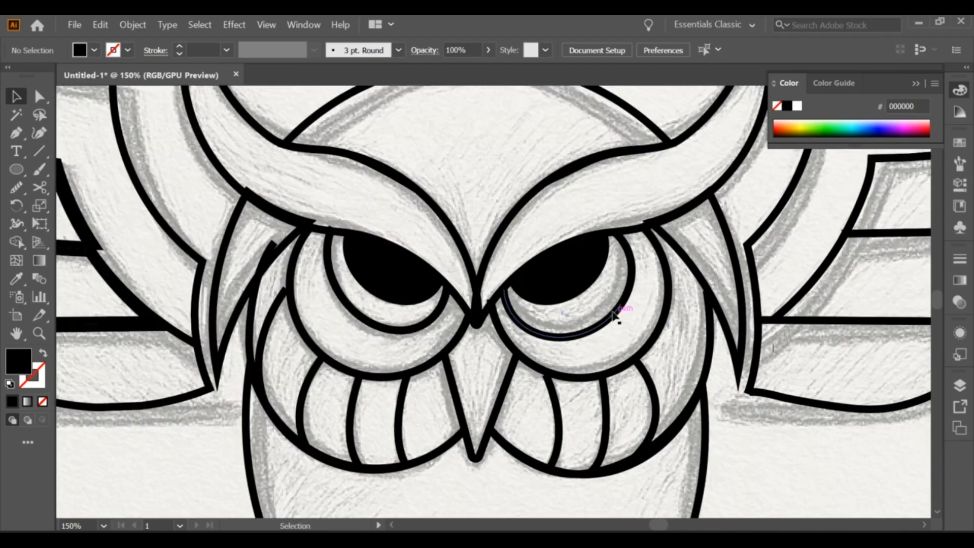
pyautogui.click(614, 316)
pyautogui.moveTo(596, 329); pyautogui.dragTo(593, 326)
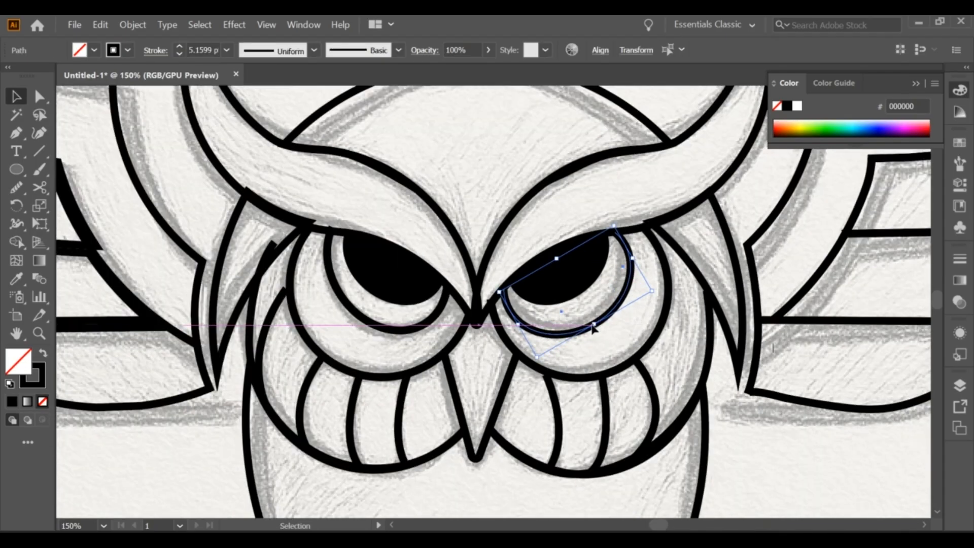
# Move the left cheek arc's upper end onto the outer eye ring and tuck the neighbouring face outline's end against the head side piece.
pyautogui.scroll(-3, 613, 336)
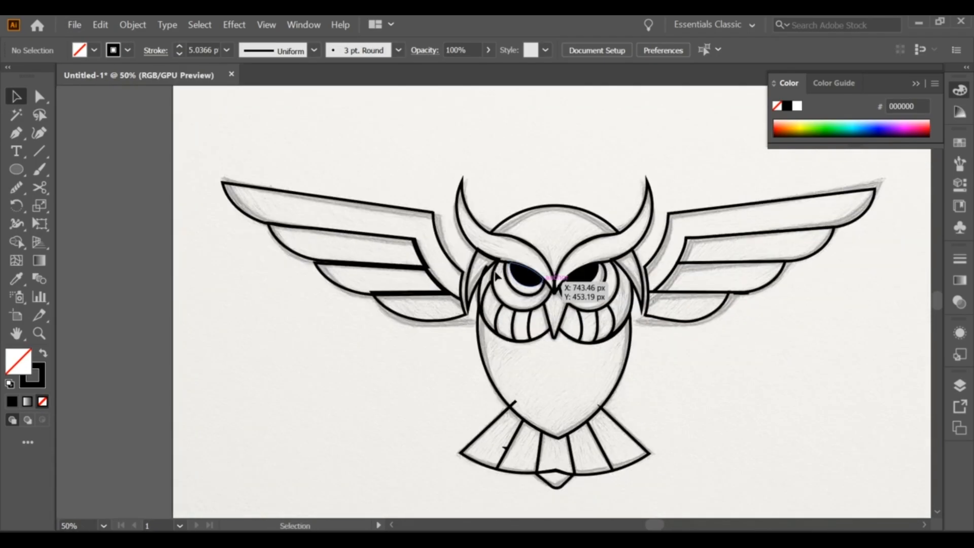
pyautogui.scroll(5, 497, 277)
pyautogui.click(474, 356)
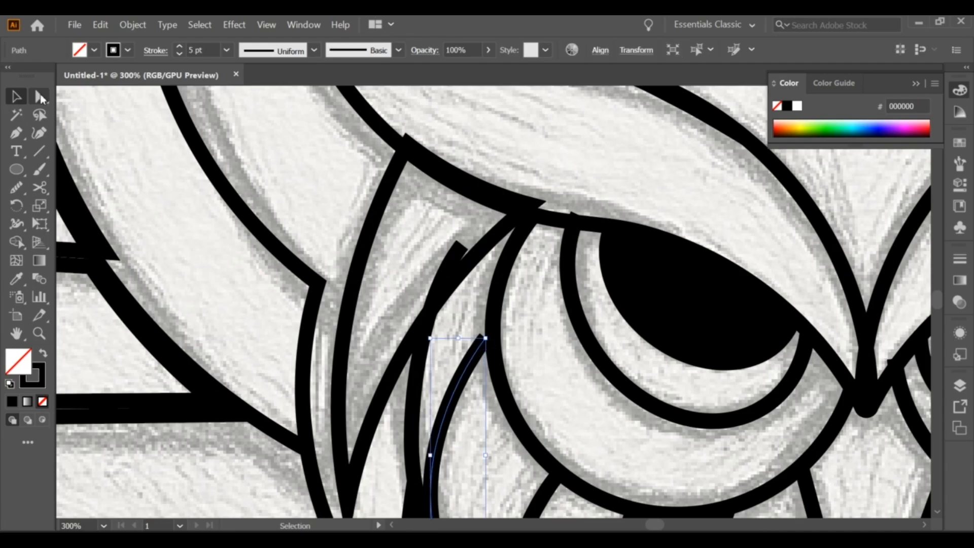
pyautogui.moveTo(483, 333)
pyautogui.mouseDown()
pyautogui.moveTo(491, 346)
pyautogui.moveTo(493, 323)
pyautogui.mouseUp()
pyautogui.moveTo(461, 250); pyautogui.dragTo(464, 270)
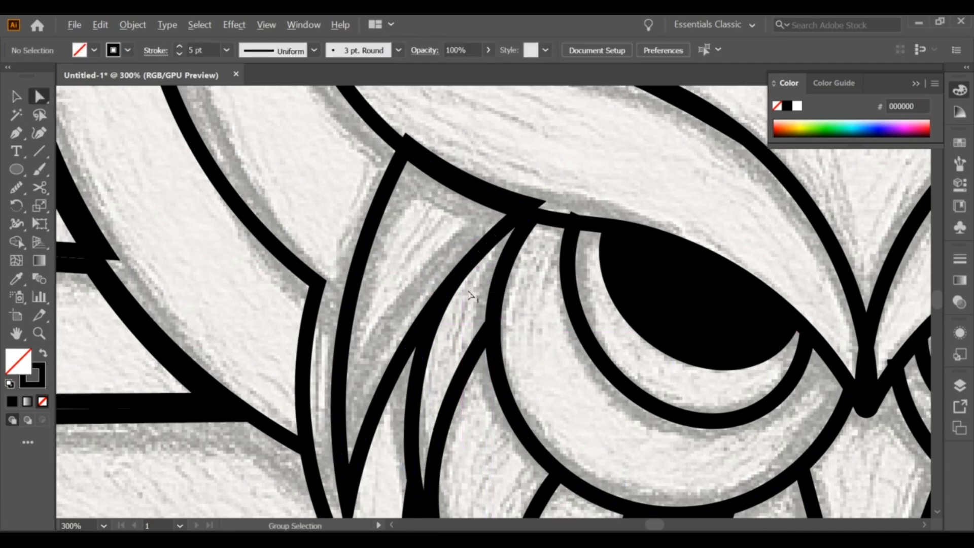
# Move the upper end of the innermost cheek stripe below the right eye up onto the outer eye ring.
pyautogui.scroll(-5, 558, 284)
pyautogui.scroll(6, 613, 292)
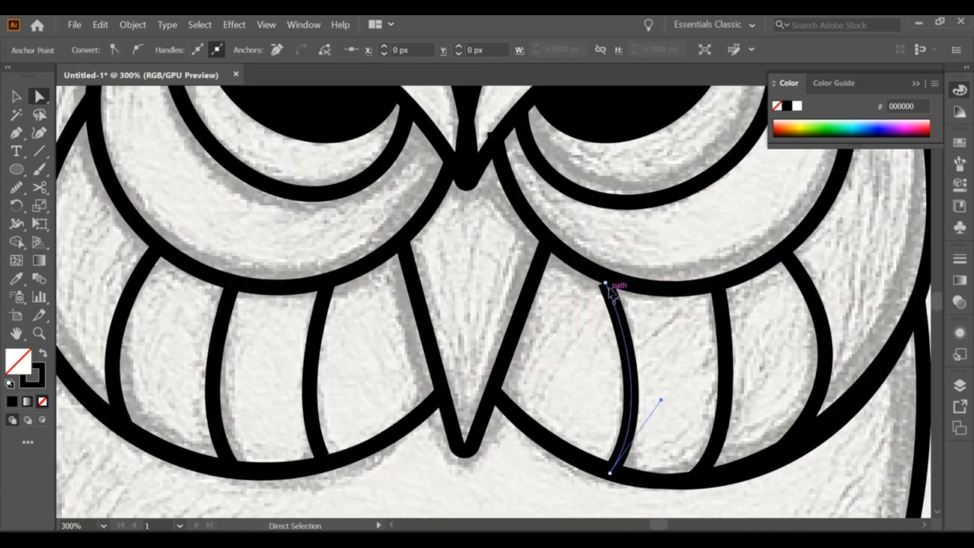
pyautogui.moveTo(606, 284); pyautogui.dragTo(607, 282)
pyautogui.click(581, 305)
pyautogui.scroll(-3, 581, 304)
# Scale the left head side piece down slightly so its upper edge follows the eyebrow outline.
pyautogui.scroll(4, 396, 182)
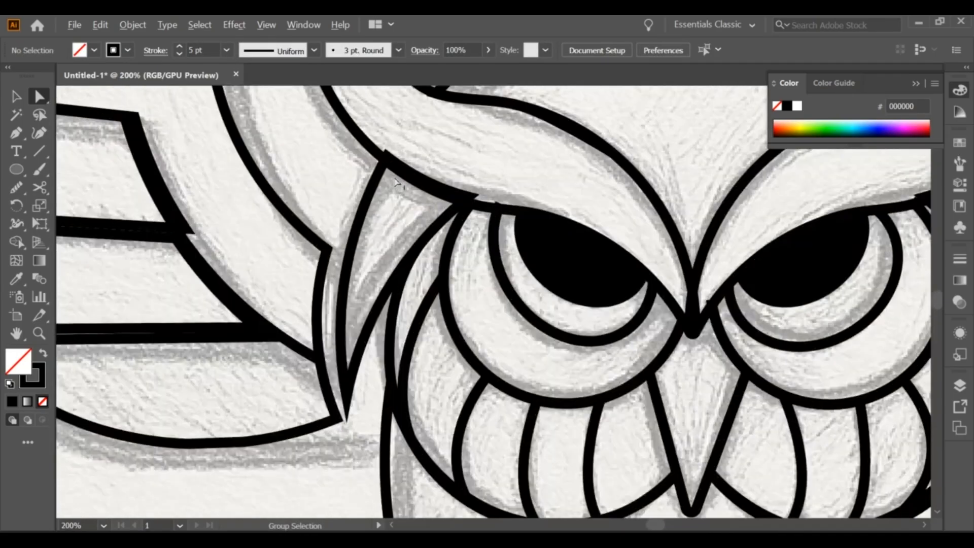
pyautogui.click(426, 168)
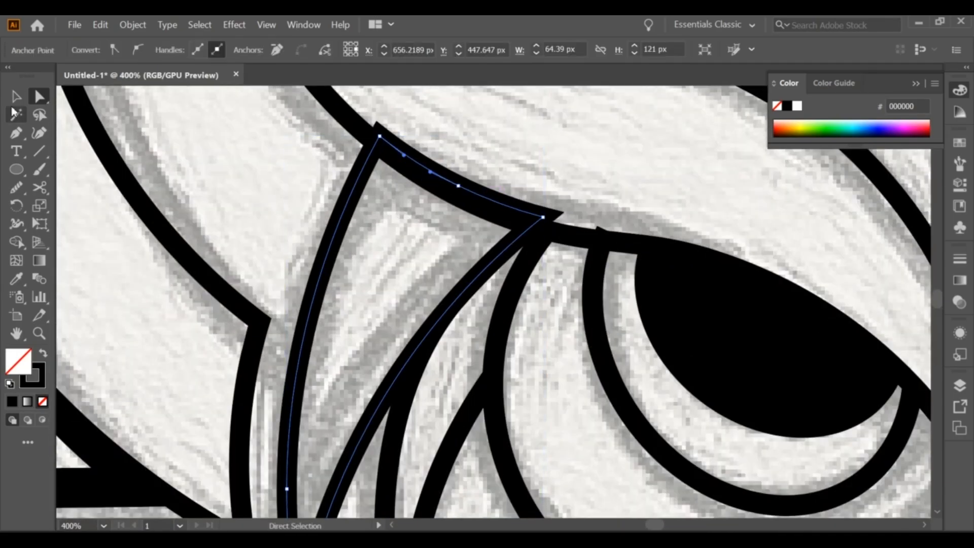
pyautogui.click(15, 95)
pyautogui.moveTo(541, 143); pyautogui.dragTo(534, 146)
pyautogui.click(432, 343)
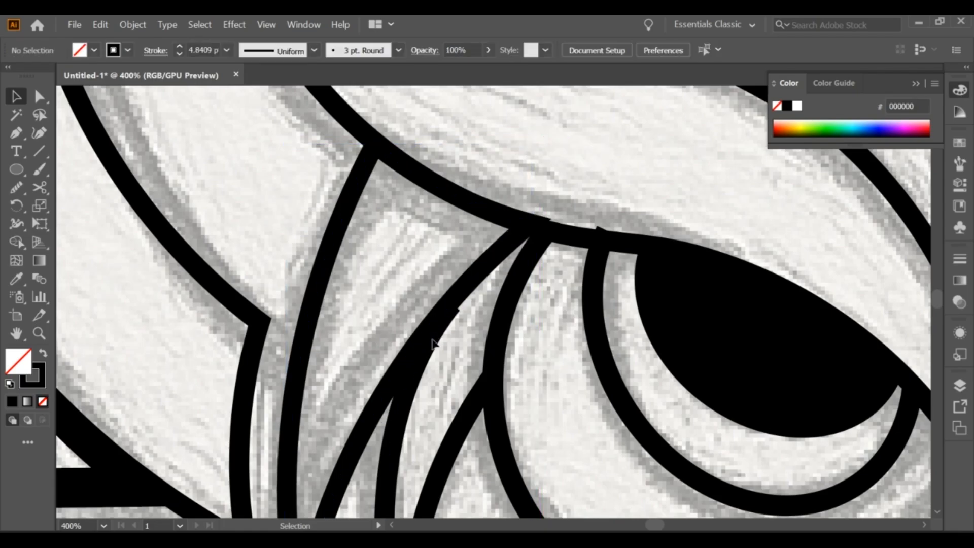
# Adjust the left face outline's upper end and pull the left side piece's inner corner inside the eyebrow line.
pyautogui.click(404, 396)
pyautogui.moveTo(451, 304); pyautogui.dragTo(451, 300)
pyautogui.click(536, 229)
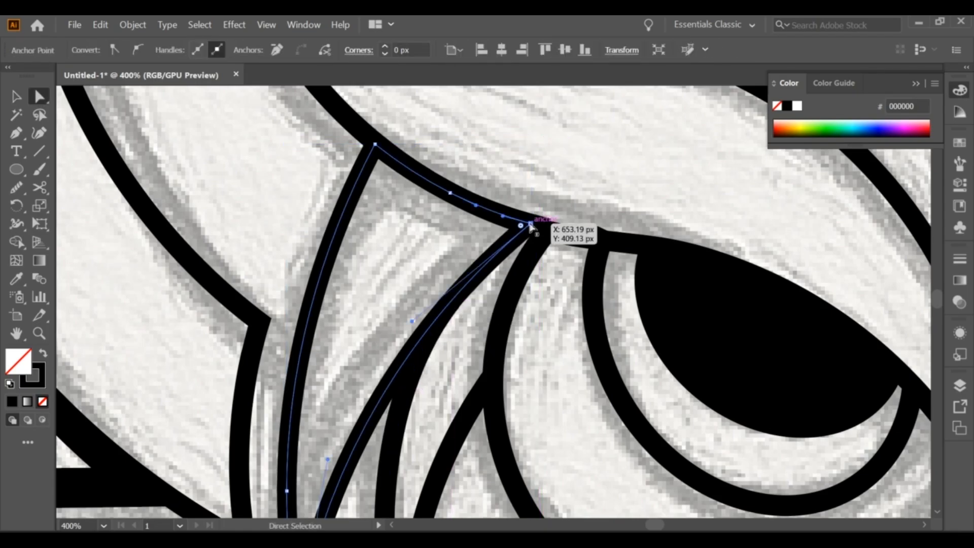
pyautogui.moveTo(532, 225); pyautogui.dragTo(525, 228)
pyautogui.click(483, 136)
# Move the left inner eye ring's outer upper end so it stays within the eyebrow line.
pyautogui.scroll(-1, 483, 135)
pyautogui.click(562, 259)
pyautogui.moveTo(576, 207); pyautogui.dragTo(579, 209)
pyautogui.click(548, 234)
# Move the right side piece's inner corner down into the eyebrow line.
pyautogui.scroll(-3, 558, 238)
pyautogui.scroll(2, 772, 247)
pyautogui.scroll(3, 782, 247)
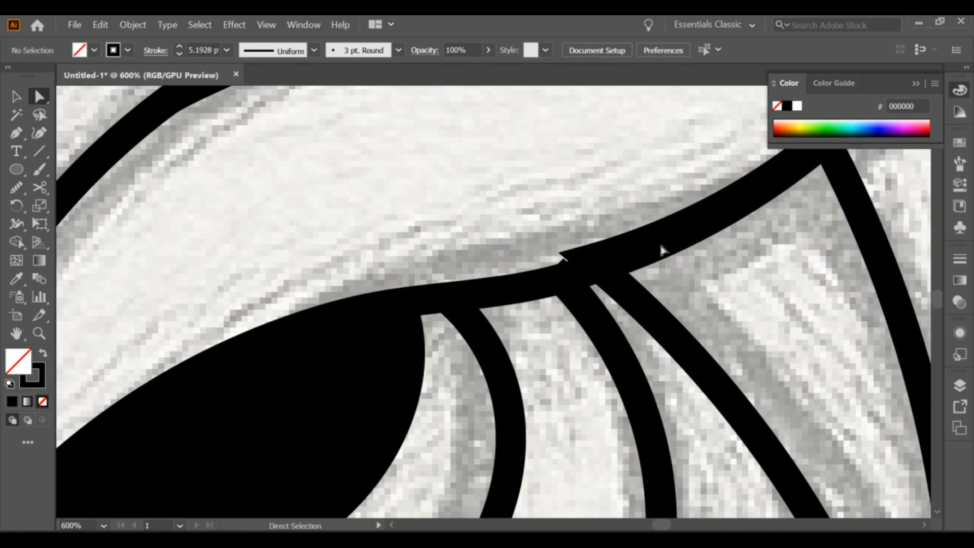
pyautogui.click(599, 263)
pyautogui.moveTo(589, 265); pyautogui.dragTo(558, 277)
pyautogui.click(558, 320)
pyautogui.click(564, 286)
# Shift the right side piece's outer upper corner slightly down into the eyebrow outline.
pyautogui.scroll(-2, 558, 281)
pyautogui.scroll(2, 674, 209)
pyautogui.click(711, 218)
pyautogui.click(756, 243)
pyautogui.click(723, 235)
pyautogui.moveTo(708, 210); pyautogui.dragTo(712, 215)
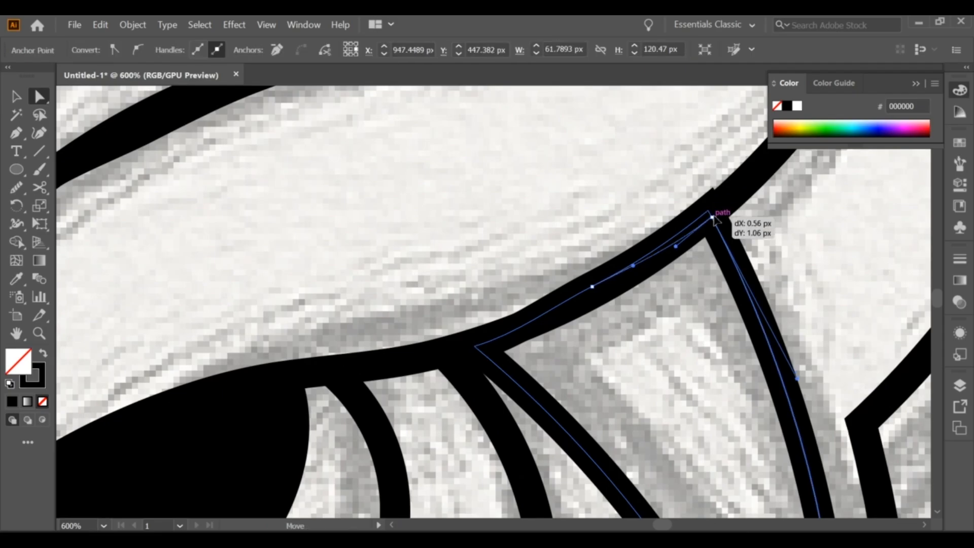
pyautogui.click(663, 201)
# Delete the stray line ends where the outer tail feathers meet the body on both sides.
pyautogui.scroll(-7, 663, 202)
pyautogui.scroll(4, 590, 341)
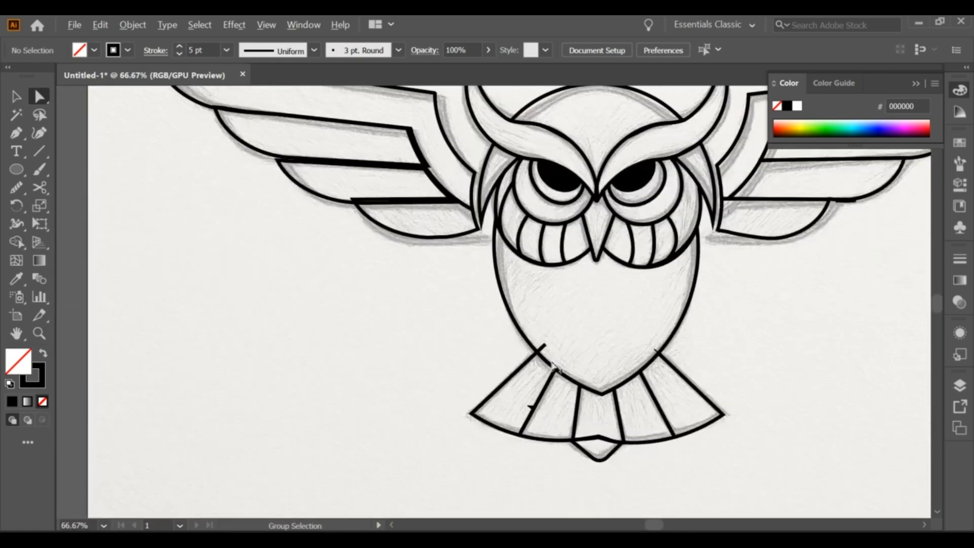
pyautogui.click(532, 317)
pyautogui.press('Delete')
pyautogui.click(863, 333)
pyautogui.press('Delete')
pyautogui.click(656, 287)
pyautogui.scroll(-2, 657, 288)
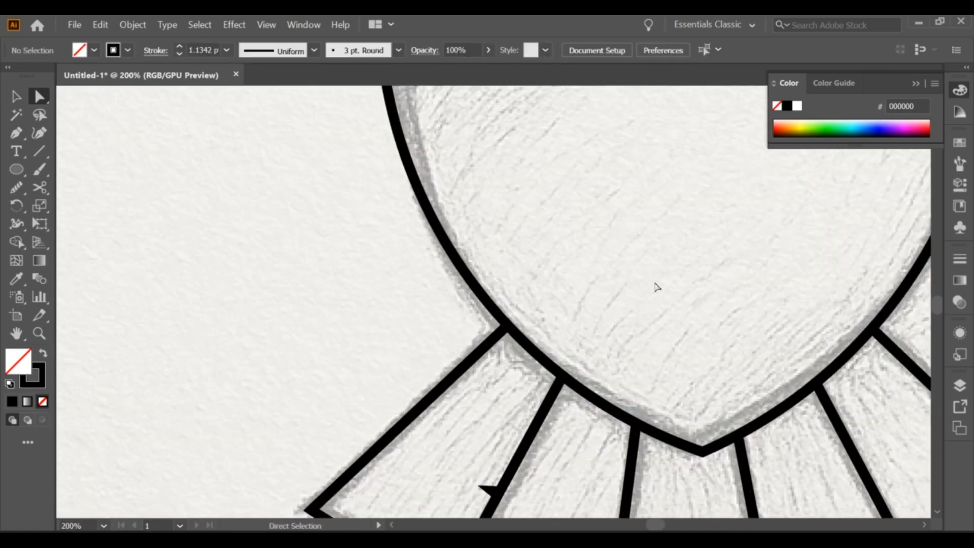
# Try to remove the spur on the left outer tail feather's inner edge with the Shape Builder.
pyautogui.scroll(-2, 382, 360)
pyautogui.scroll(3, 460, 393)
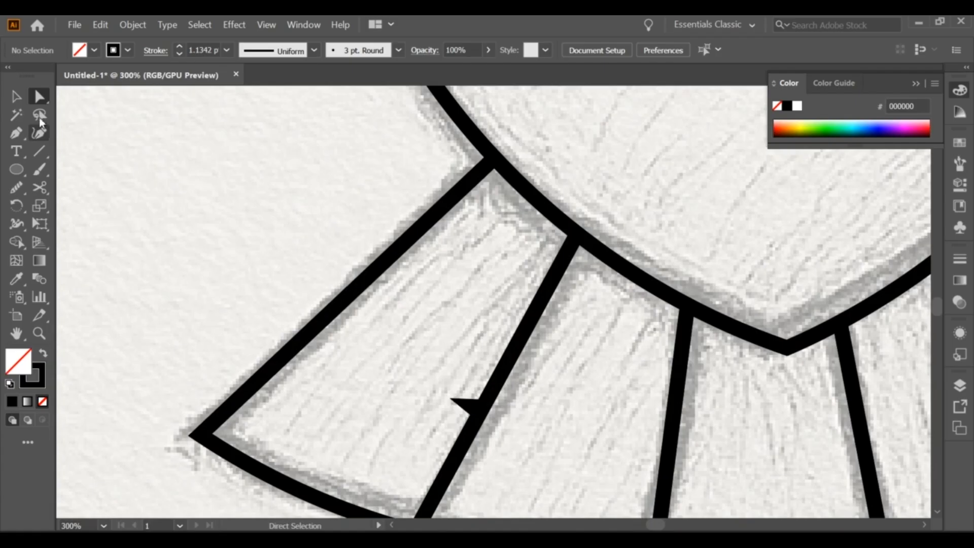
pyautogui.press('v')
pyautogui.click(325, 322)
pyautogui.hotkey('shift', 'm')
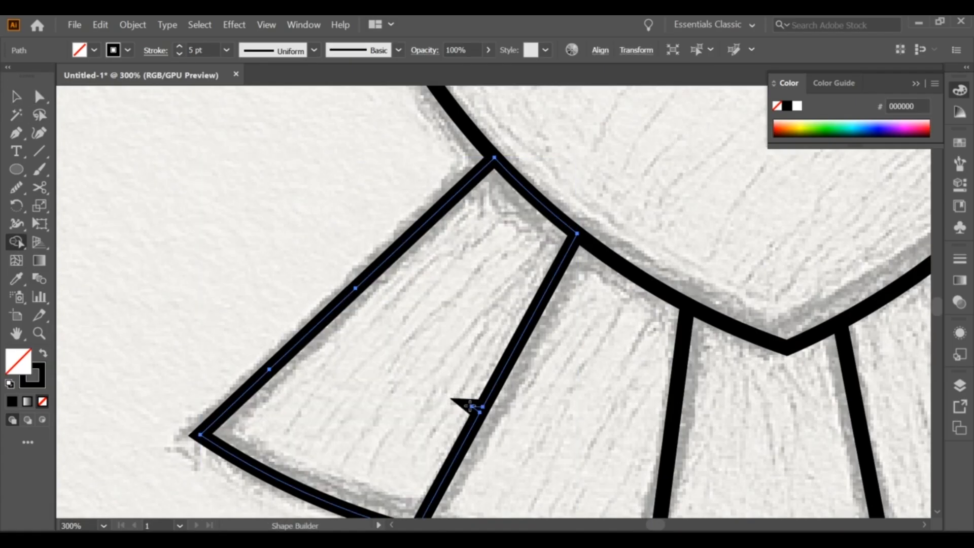
pyautogui.click(469, 406)
# Pull the spur's anchor point onto the left outer tail feather's inner edge to reduce the protrusion.
pyautogui.press('a')
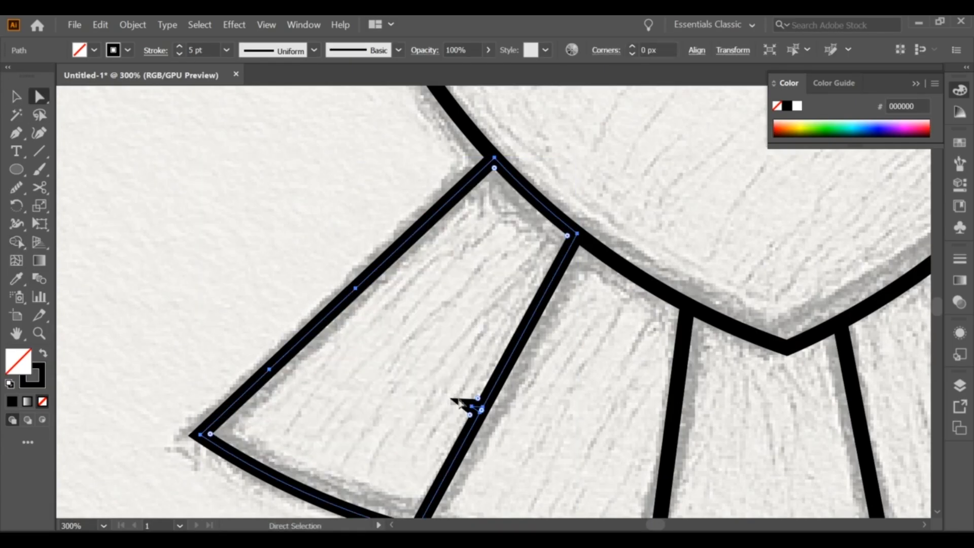
pyautogui.moveTo(472, 406); pyautogui.dragTo(482, 409)
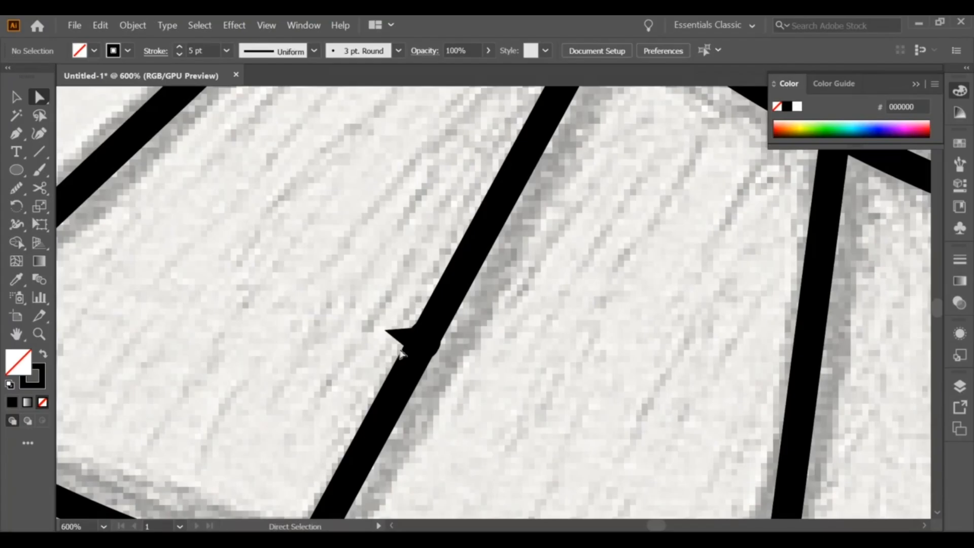
pyautogui.click(420, 348)
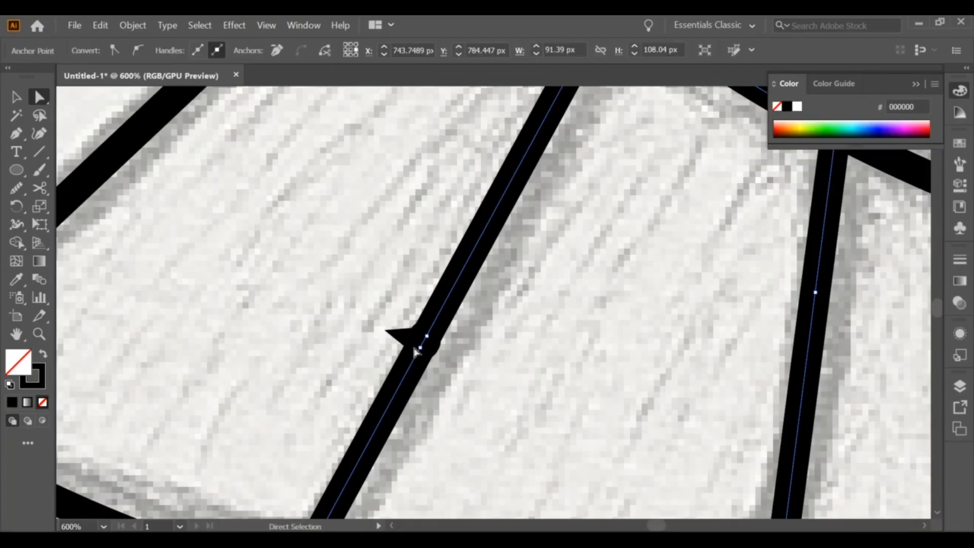
pyautogui.hotkey('ctrl', 'shift', 'a')
pyautogui.press('v')
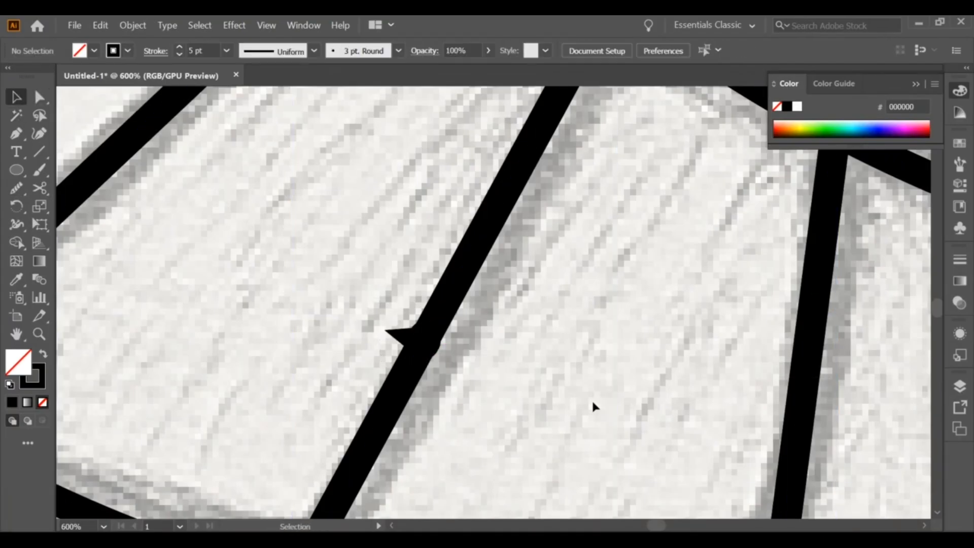
# Shift the left wing's second feather inward so its inner edge overlaps the doubled outline.
pyautogui.scroll(-7, 505, 359)
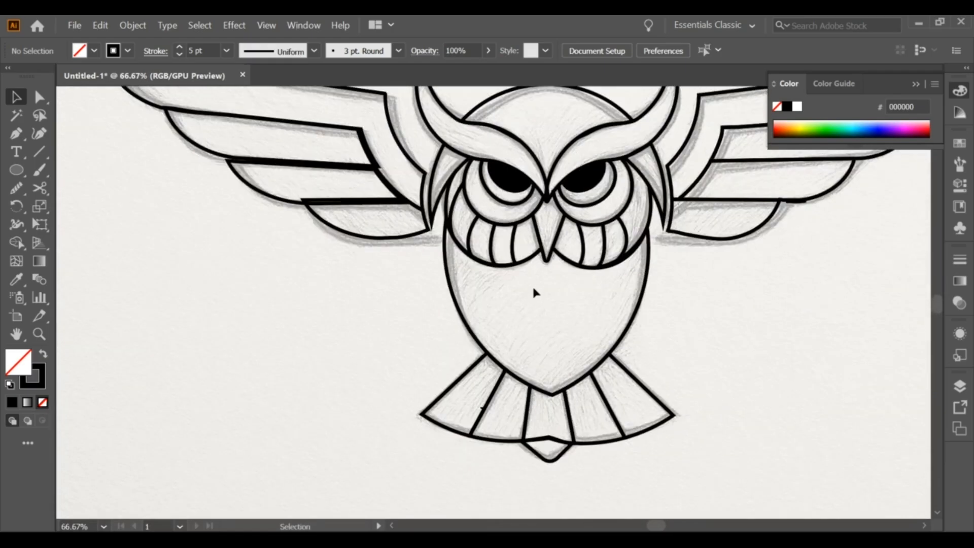
pyautogui.scroll(5, 395, 246)
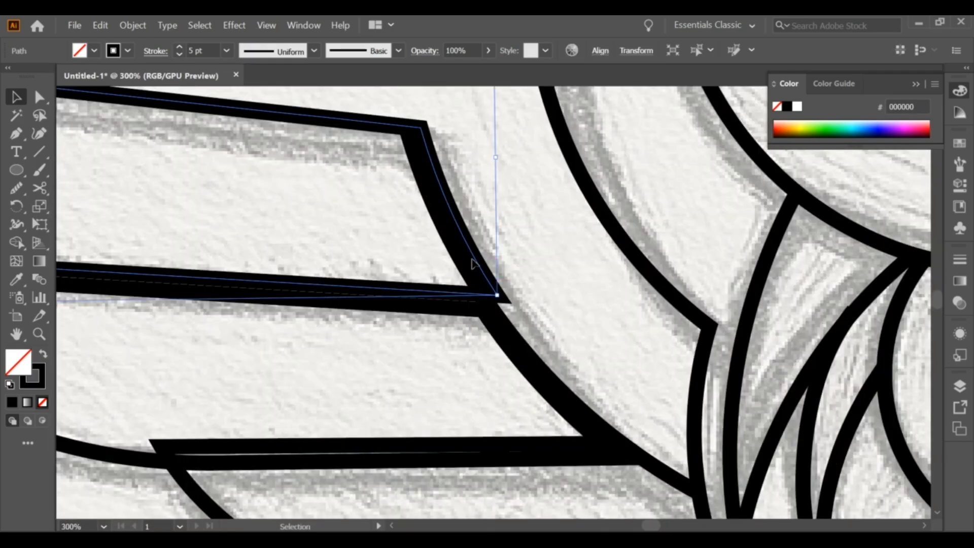
pyautogui.moveTo(472, 256); pyautogui.dragTo(460, 259)
pyautogui.click(519, 256)
# Shift the left wing's lower feather paths slightly so their doubled outlines overlap.
pyautogui.scroll(-2, 520, 257)
pyautogui.scroll(2, 421, 368)
pyautogui.moveTo(431, 328); pyautogui.dragTo(431, 341)
pyautogui.click(512, 455)
pyautogui.scroll(-1, 511, 452)
pyautogui.scroll(1, 677, 391)
pyautogui.moveTo(715, 364); pyautogui.dragTo(711, 363)
pyautogui.click(673, 331)
pyautogui.scroll(-5, 673, 331)
pyautogui.moveTo(871, 390); pyautogui.dragTo(694, 331)
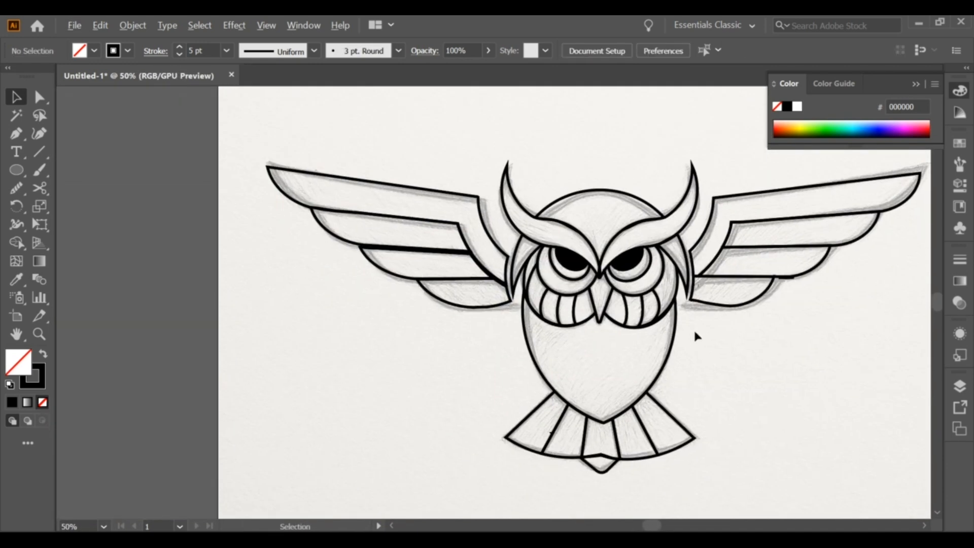
pyautogui.scroll(4, 695, 335)
pyautogui.scroll(-6, 655, 260)
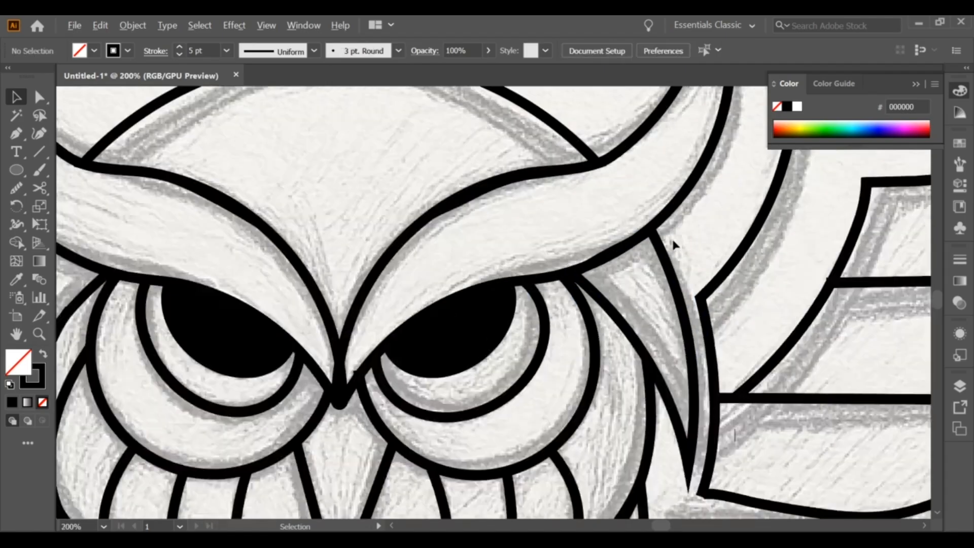
pyautogui.hscroll(2, 687, 322)
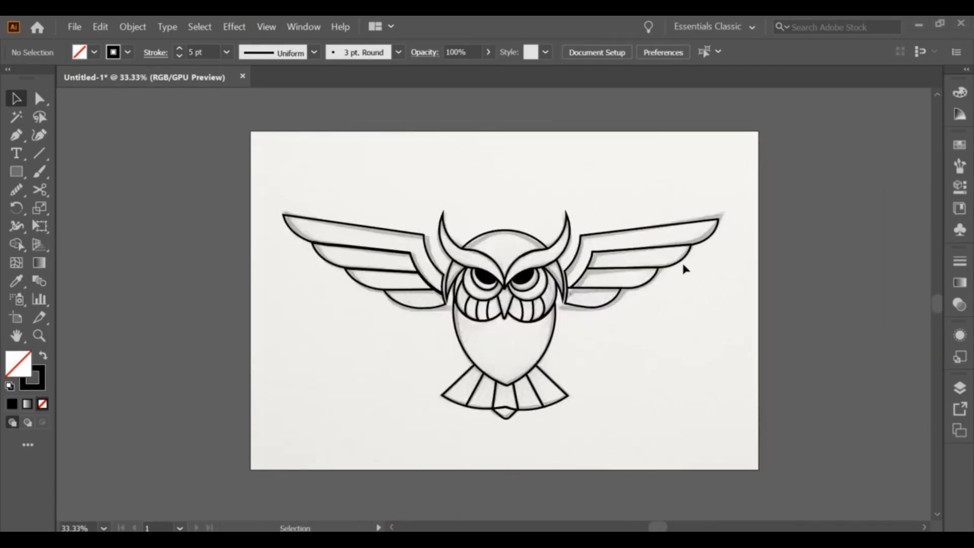
# Turn all the owl outlines into a Live Paint group and fill the body and forehead with the orange swatch.
pyautogui.hotkey('ctrl', 'a')
pyautogui.moveTo(16, 244); pyautogui.dragTo(71, 263)
pyautogui.click(960, 144)
pyautogui.click(780, 212)
pyautogui.click(516, 340)
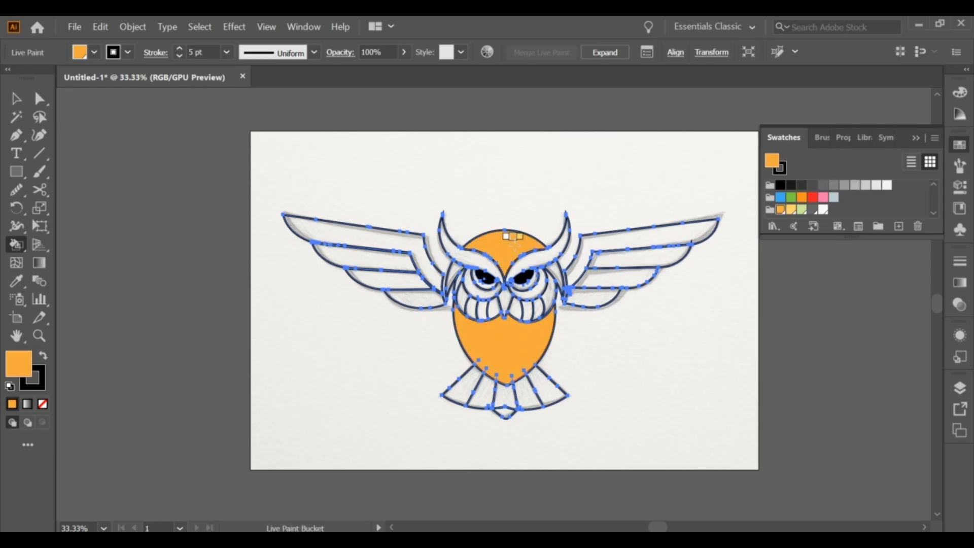
# Fill the feathers of both wings and the tail with the light yellow-orange swatch and deselect the artwork.
pyautogui.click(789, 211)
pyautogui.moveTo(608, 242); pyautogui.dragTo(594, 299)
pyautogui.moveTo(406, 242); pyautogui.dragTo(417, 298)
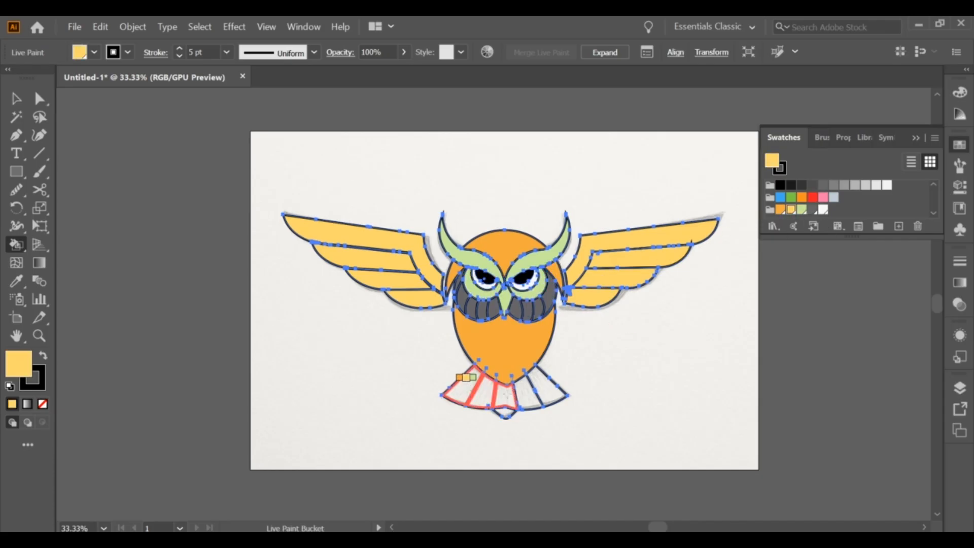
pyautogui.moveTo(466, 378); pyautogui.dragTo(551, 393)
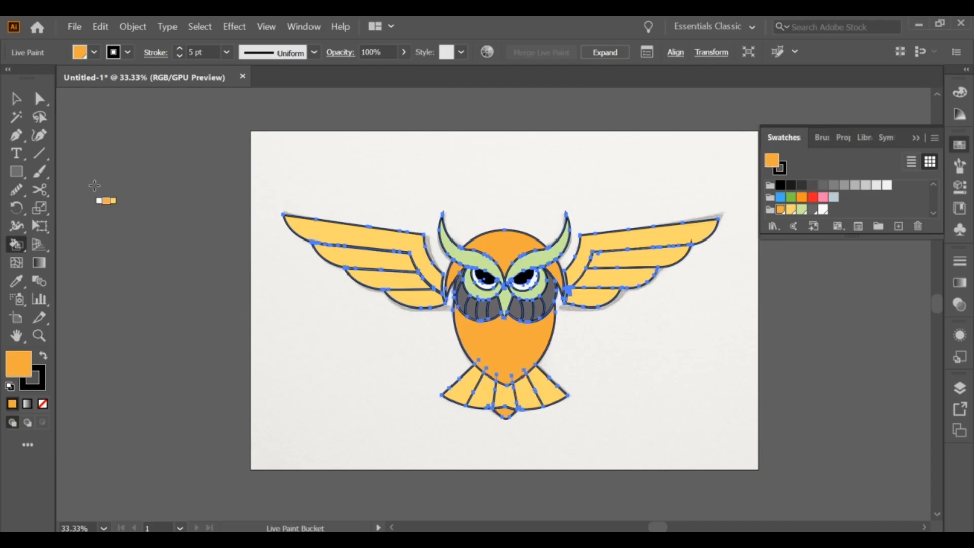
pyautogui.click(24, 99)
pyautogui.click(361, 175)
pyautogui.scroll(-2, 395, 197)
pyautogui.scroll(1, 592, 361)
pyautogui.moveTo(487, 303); pyautogui.dragTo(597, 358)
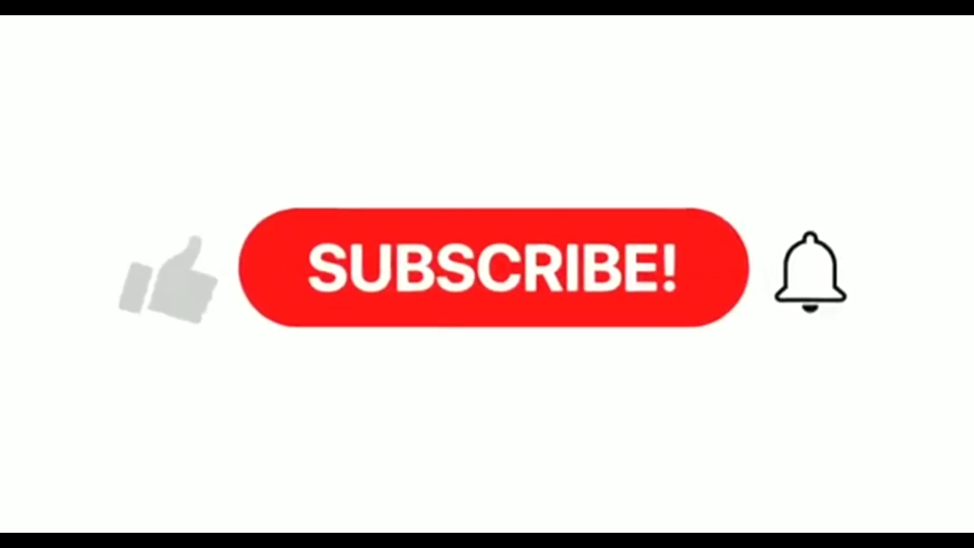